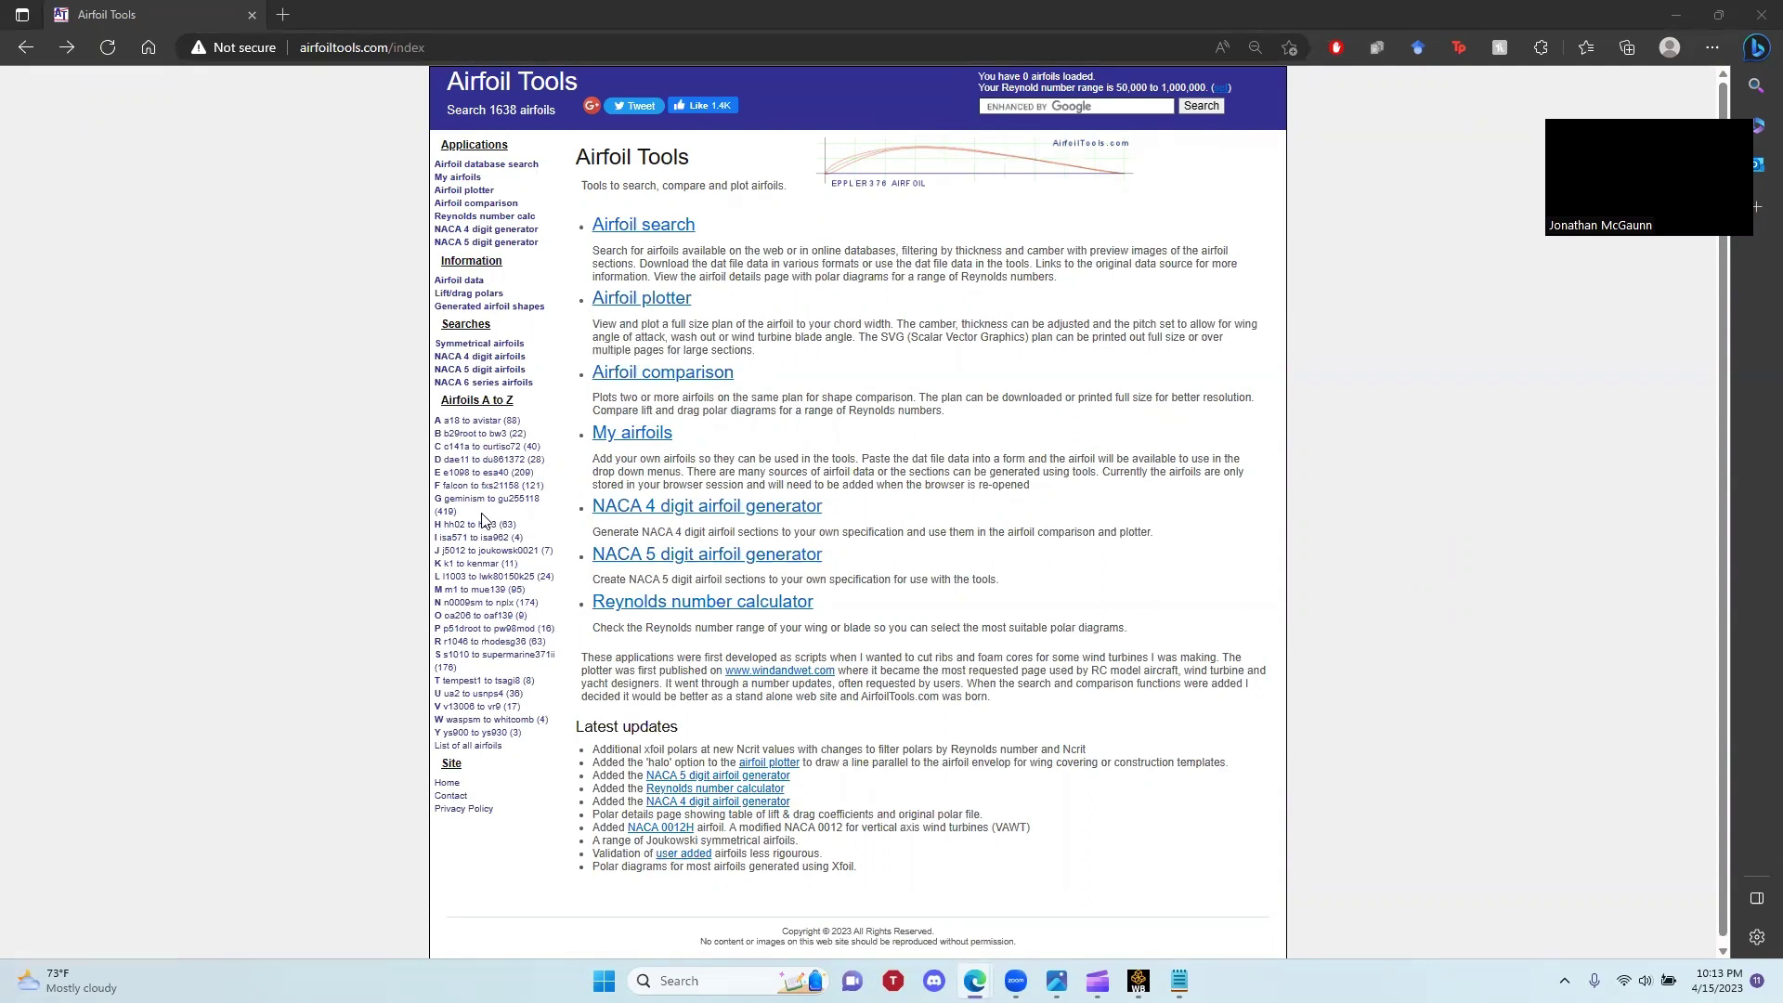
Look through the alphabetical list of all airfoils and return to the home page.
{"action": "left_click", "coordinate": [492, 747]}
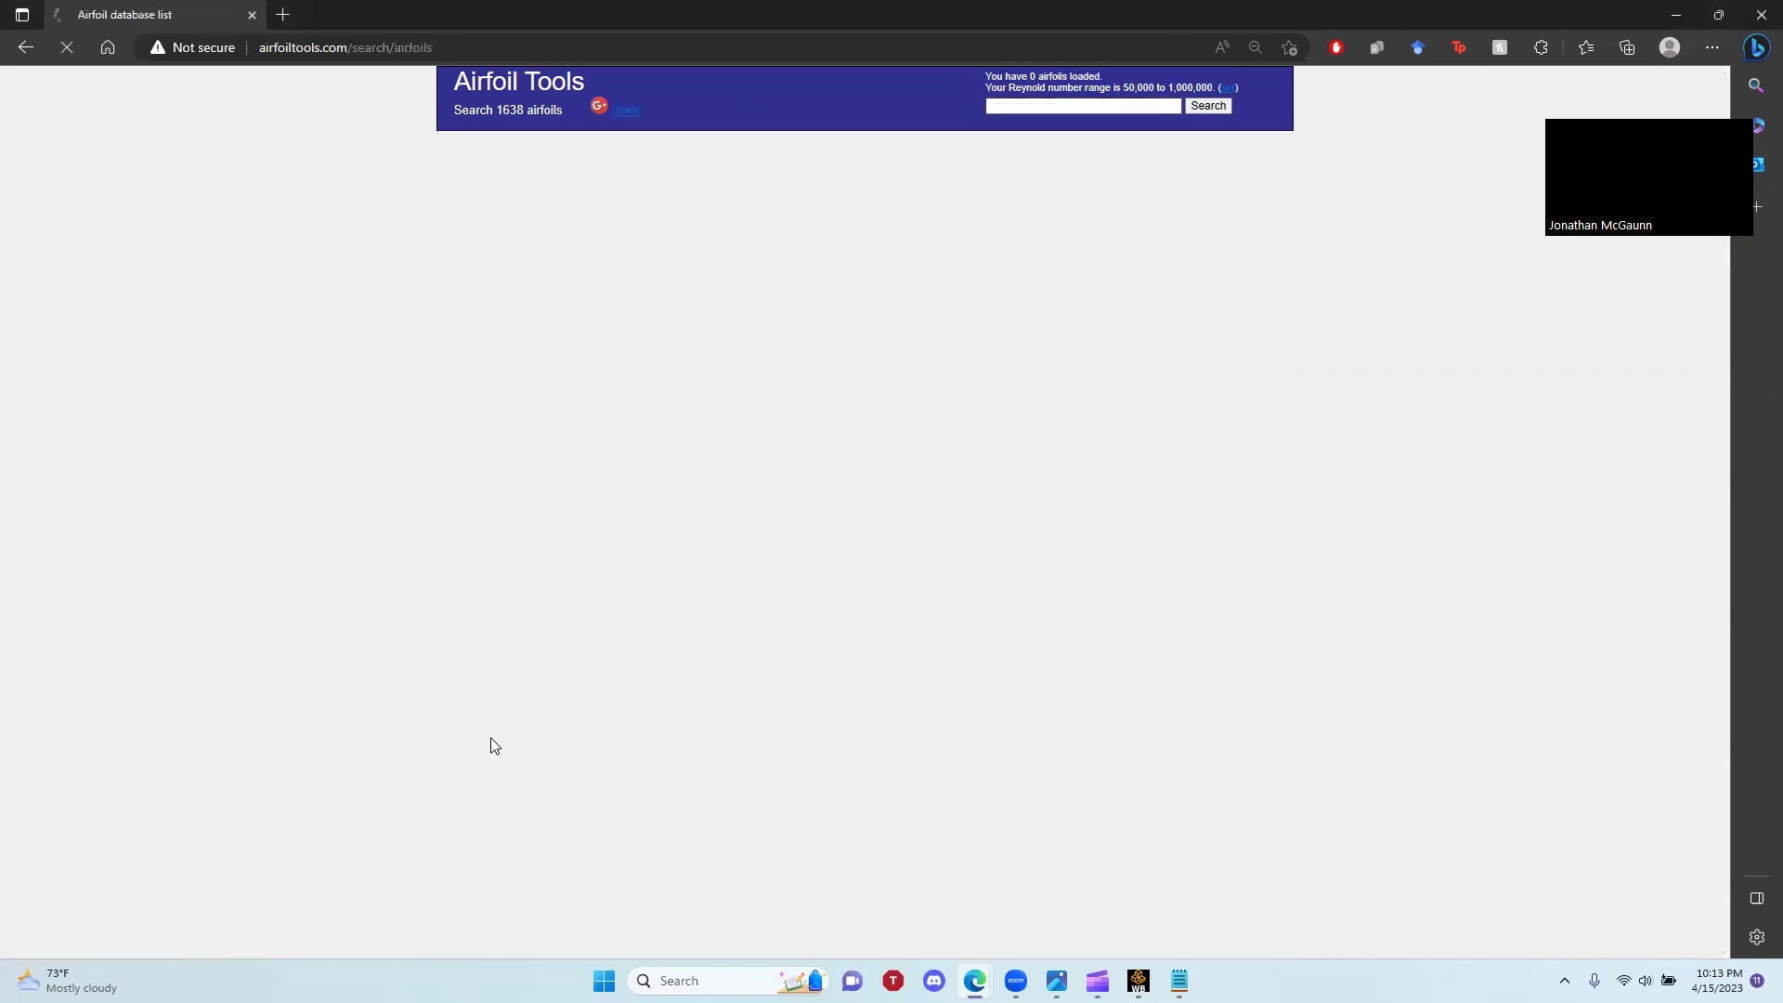
{"action": "scroll", "coordinate": [660, 608], "scroll_direction": "down", "scroll_amount": 10}
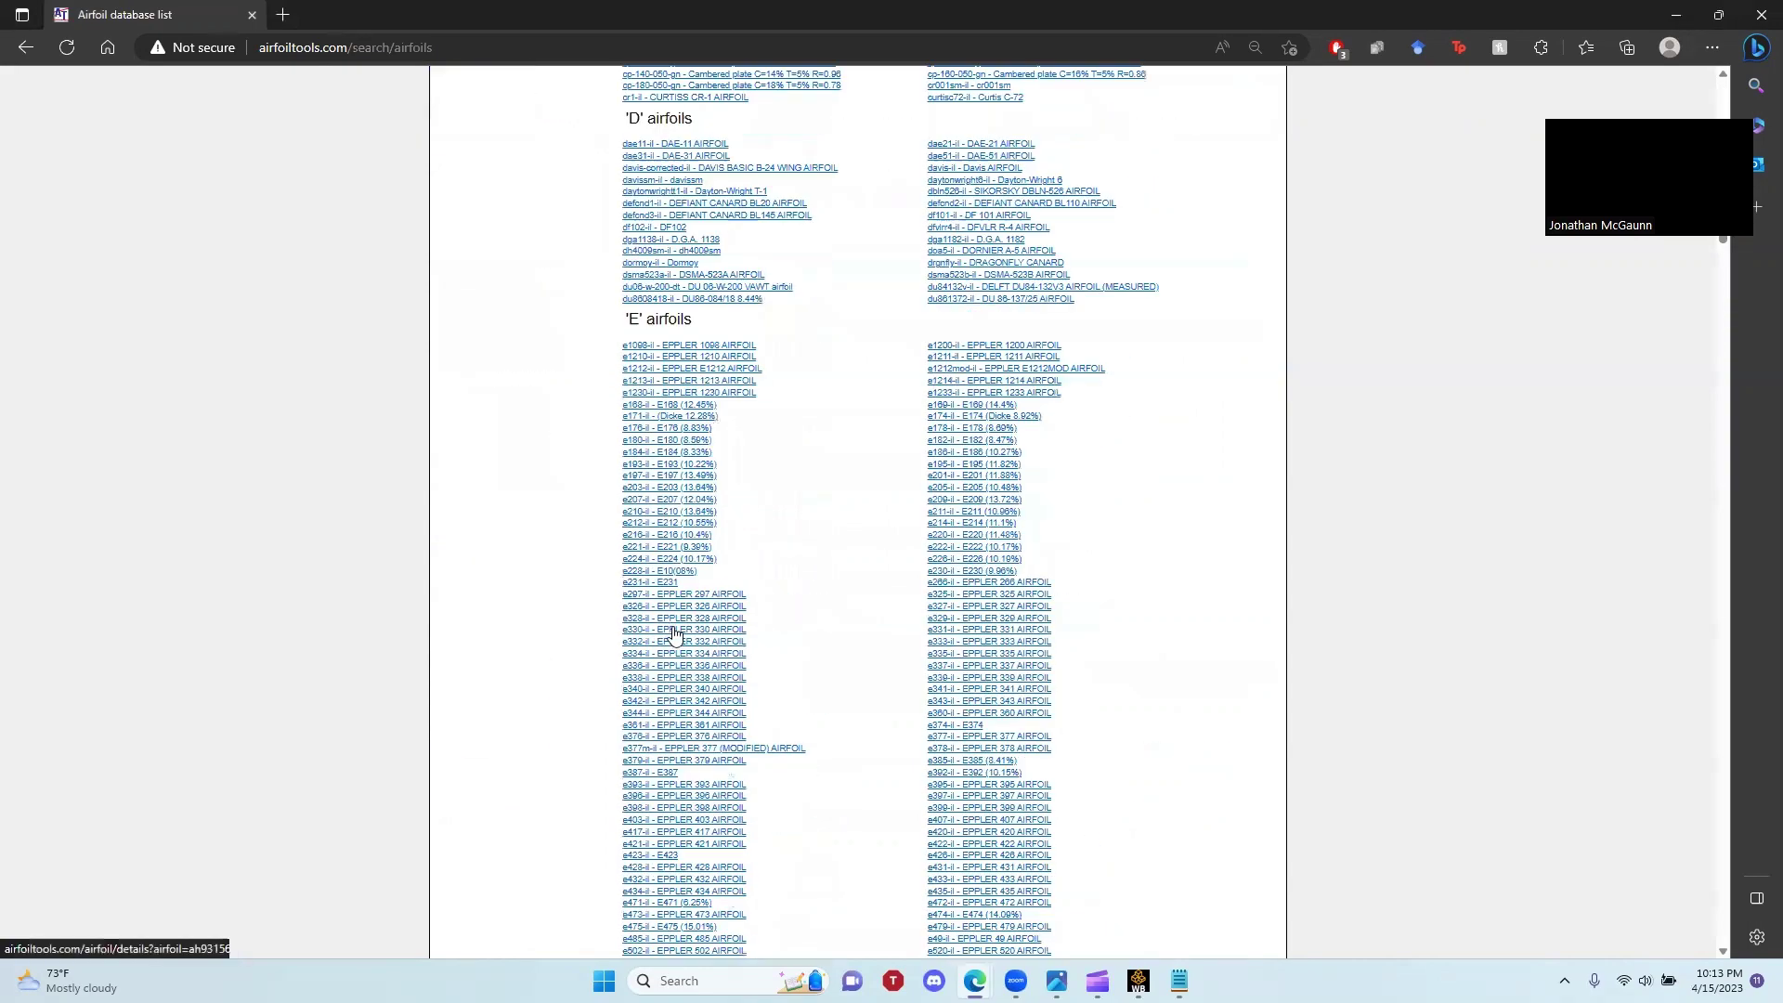
{"action": "scroll", "coordinate": [509, 263], "scroll_direction": "up", "scroll_amount": 10}
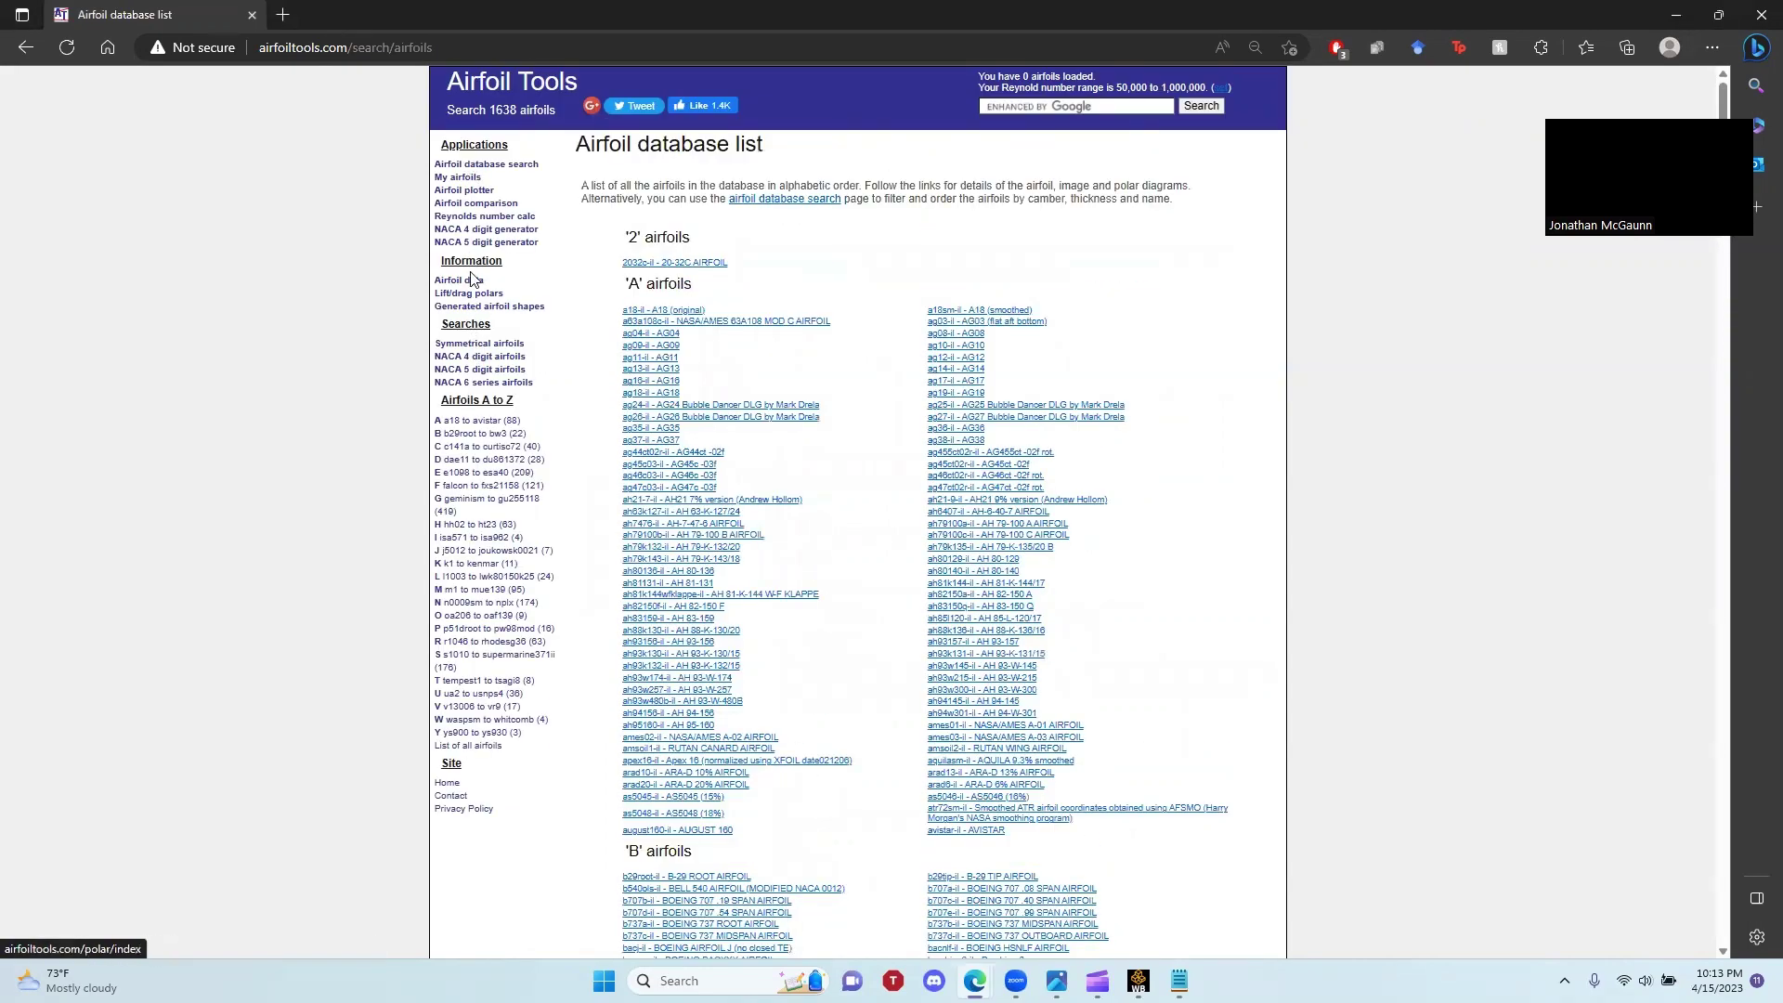
{"action": "left_click", "coordinate": [25, 48]}
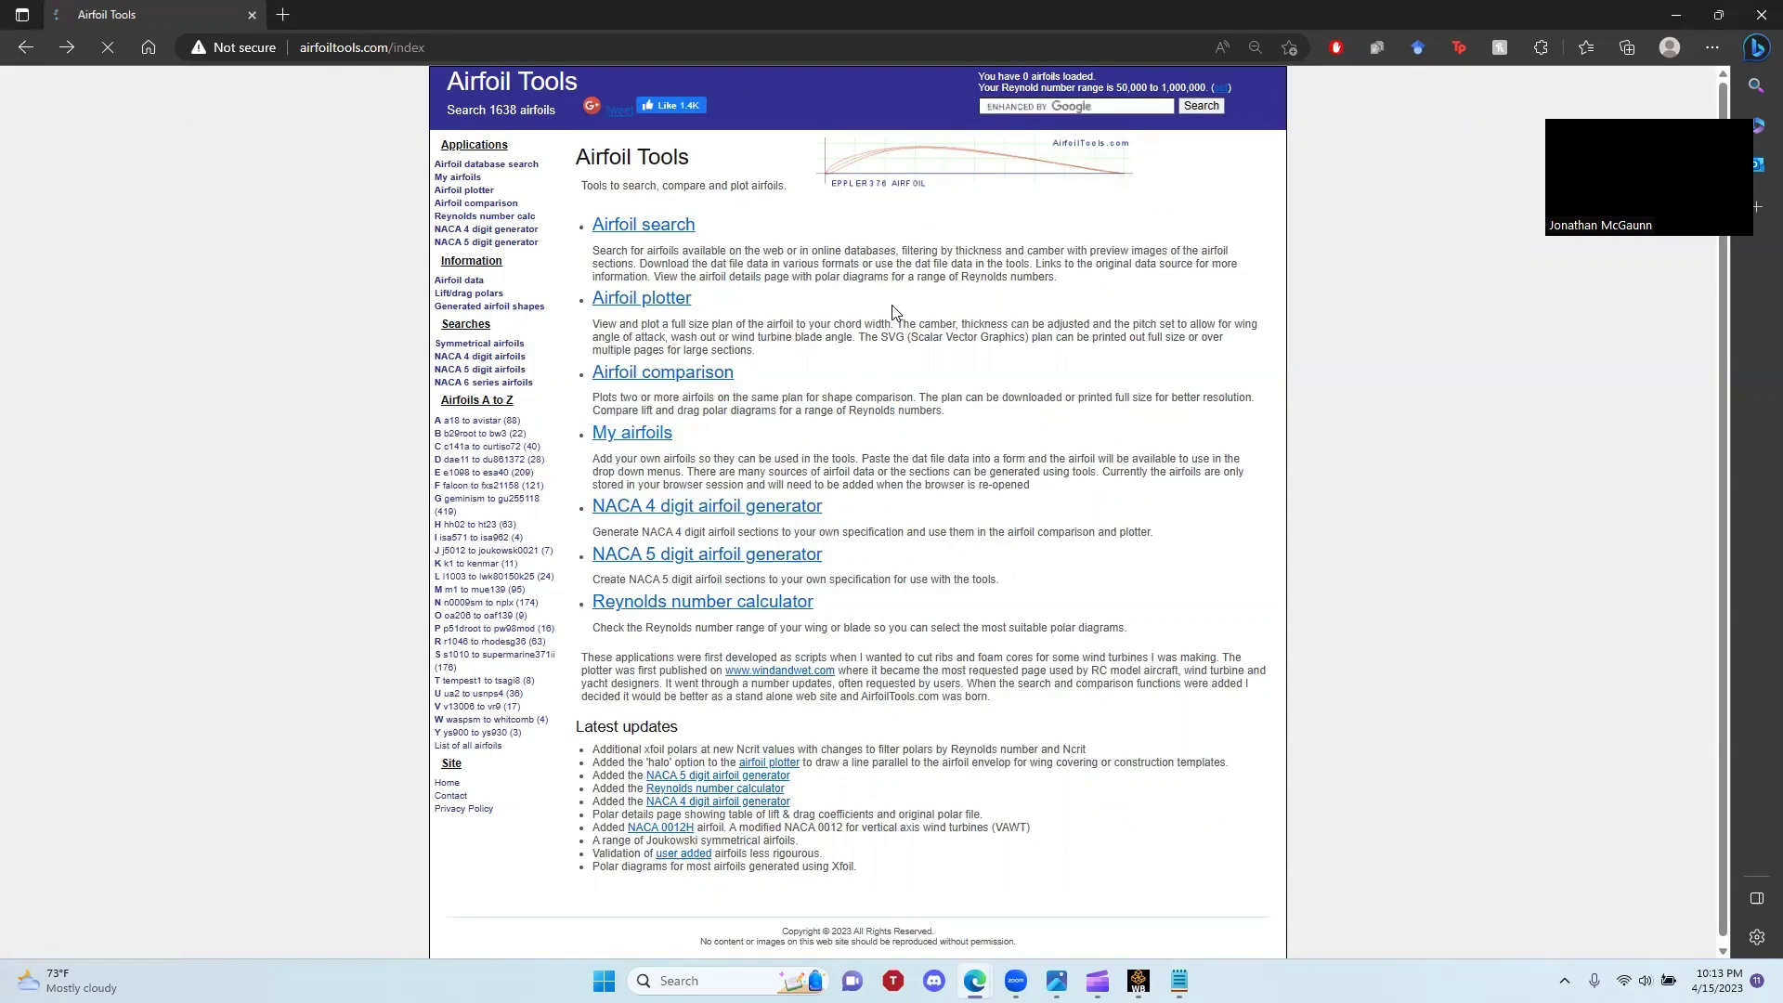
Search the airfoil database for 0414 and open the details page of the NASA SC(2)-0414 airfoil.
{"action": "left_click", "coordinate": [692, 225]}
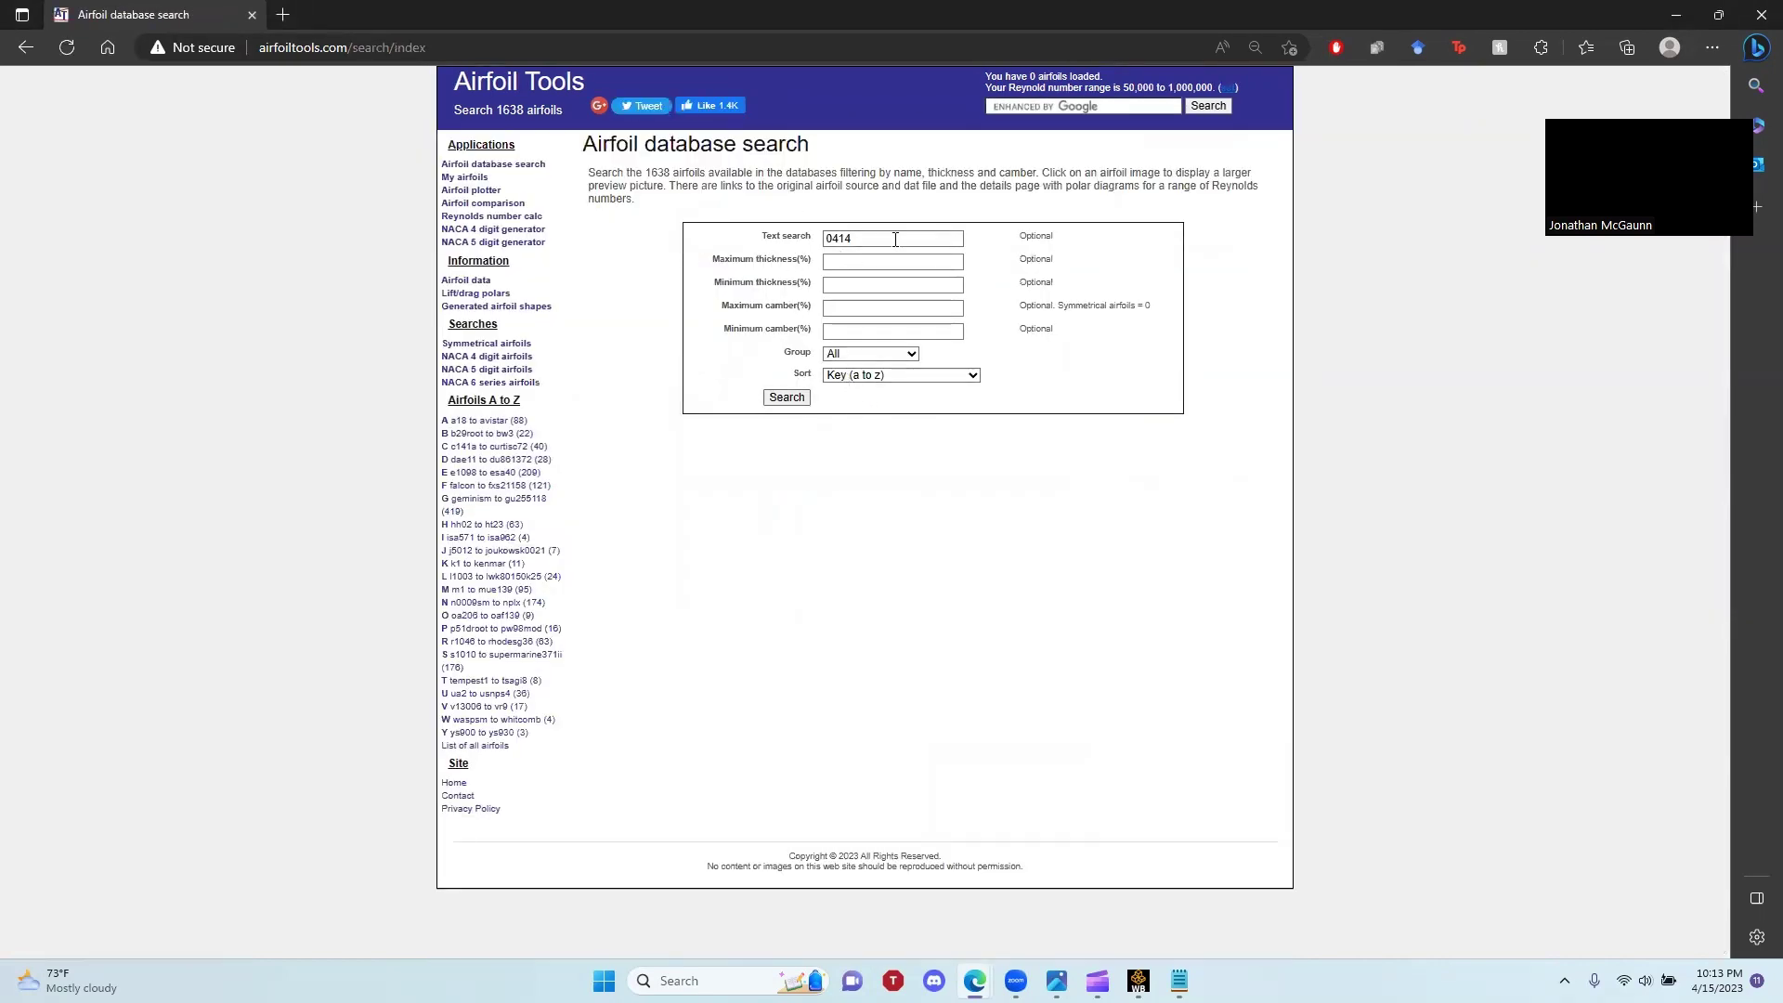
{"action": "left_click", "coordinate": [778, 396]}
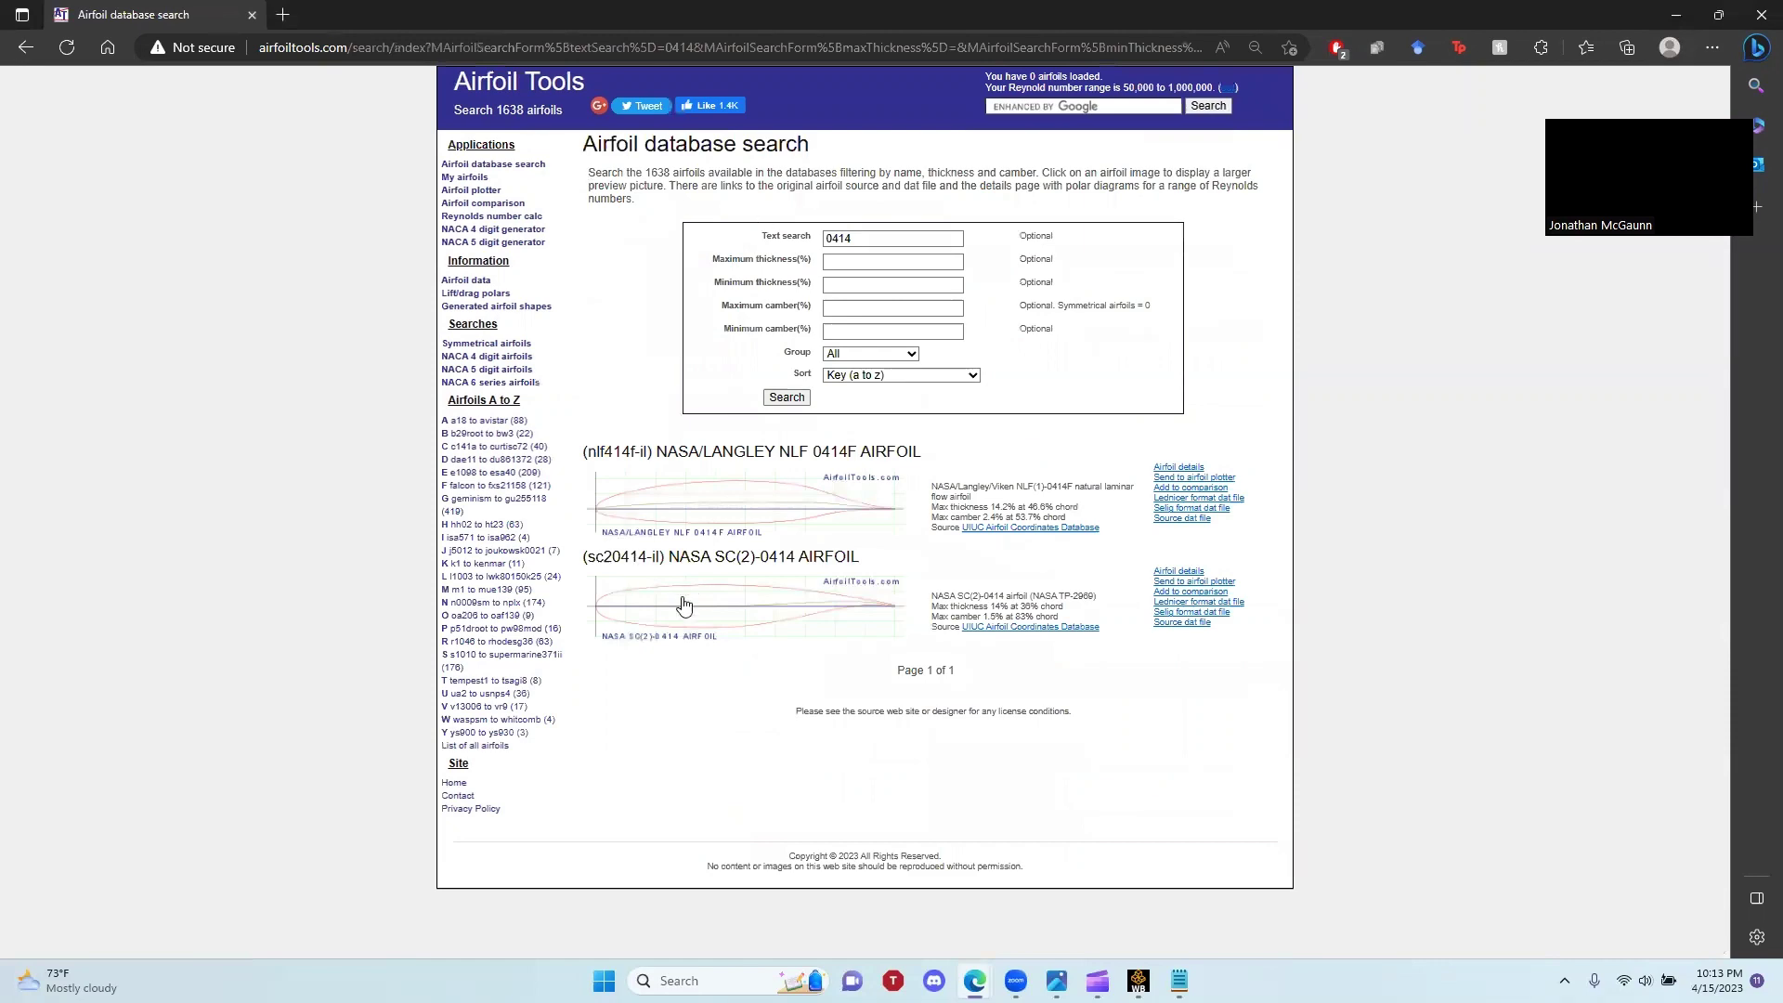
{"action": "left_click", "coordinate": [760, 627]}
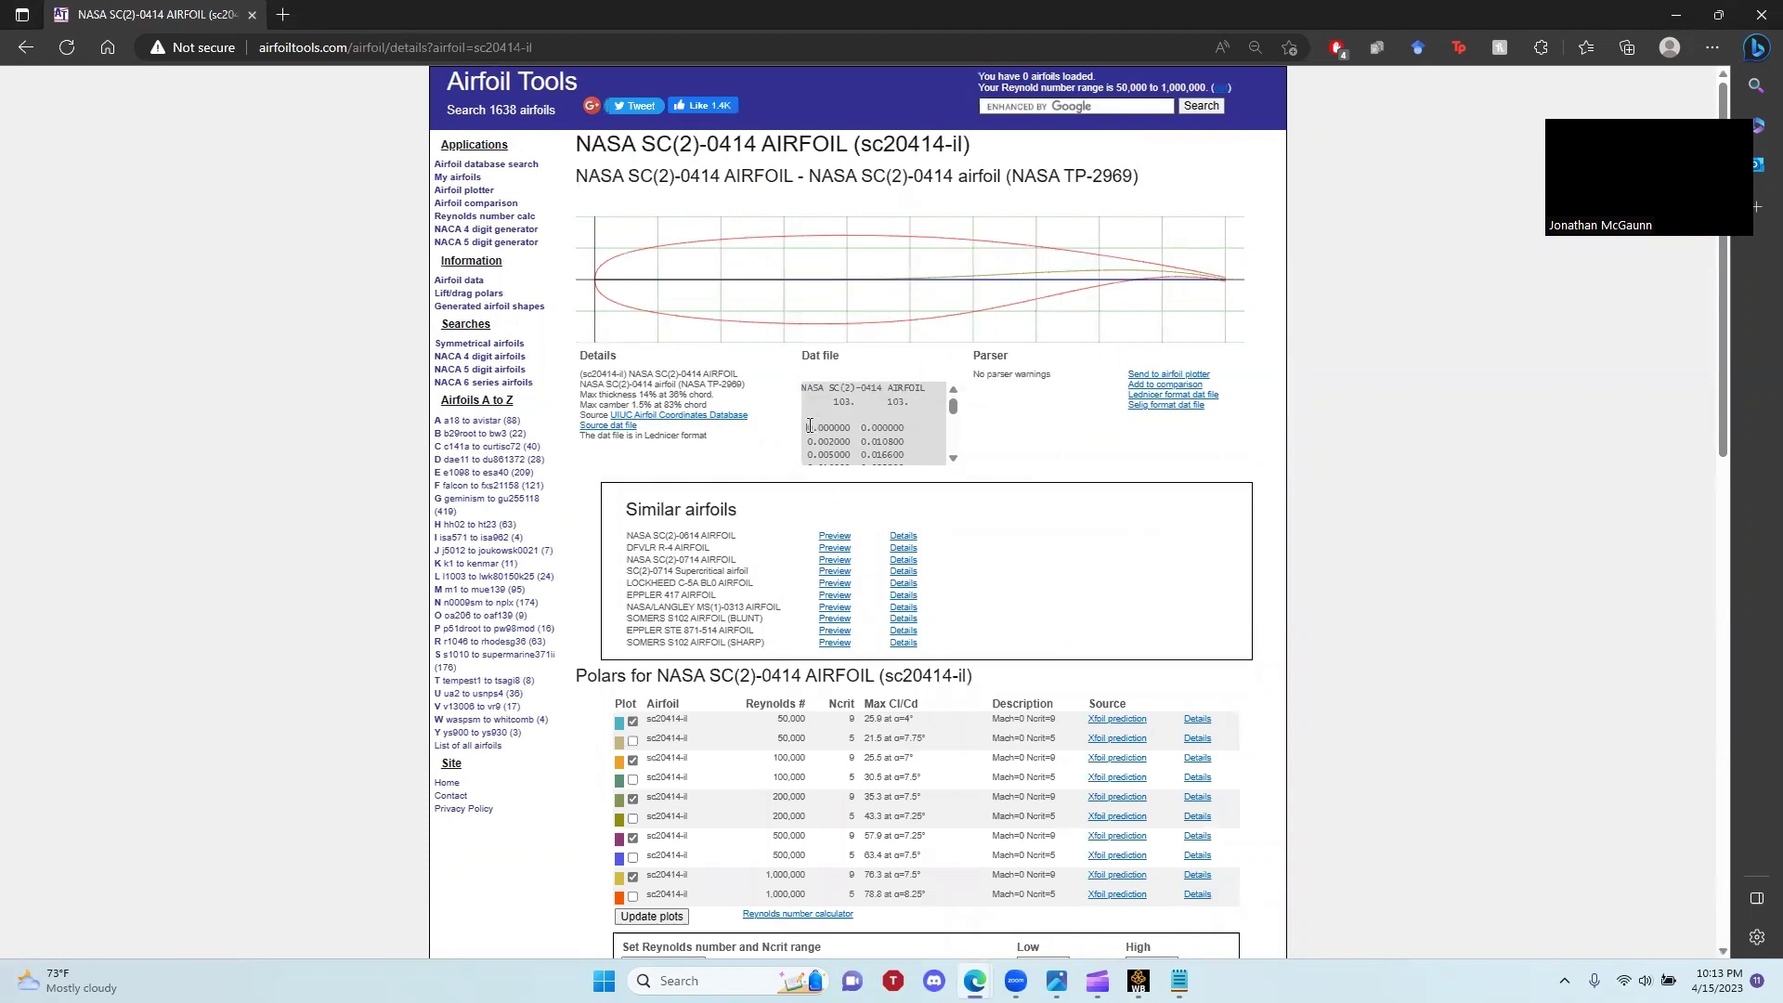
Copy all coordinate rows of the NASA SC(2)-0414 dat file, from the first 0.000000 pair to the last row, leaving out the header.
{"action": "left_click_drag", "start_coordinate": [809, 426], "coordinate": [909, 485]}
{"action": "key", "text": "ctrl+c"}
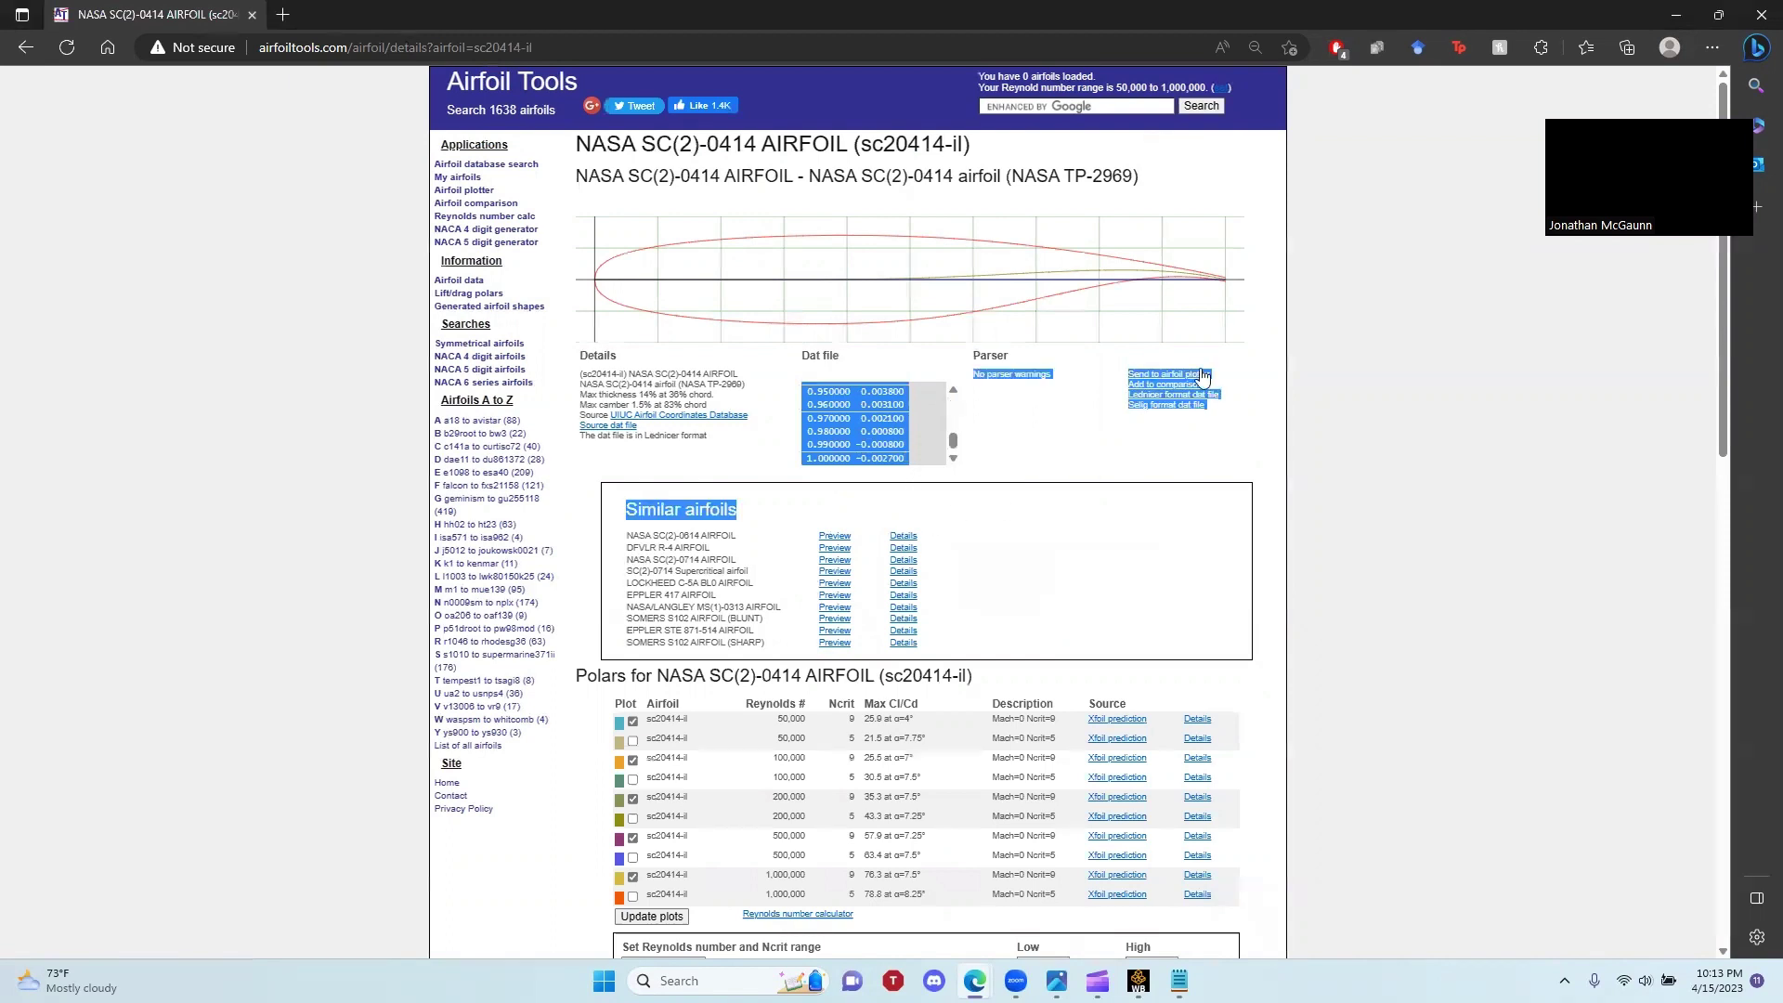
{"action": "left_click", "coordinate": [871, 416]}
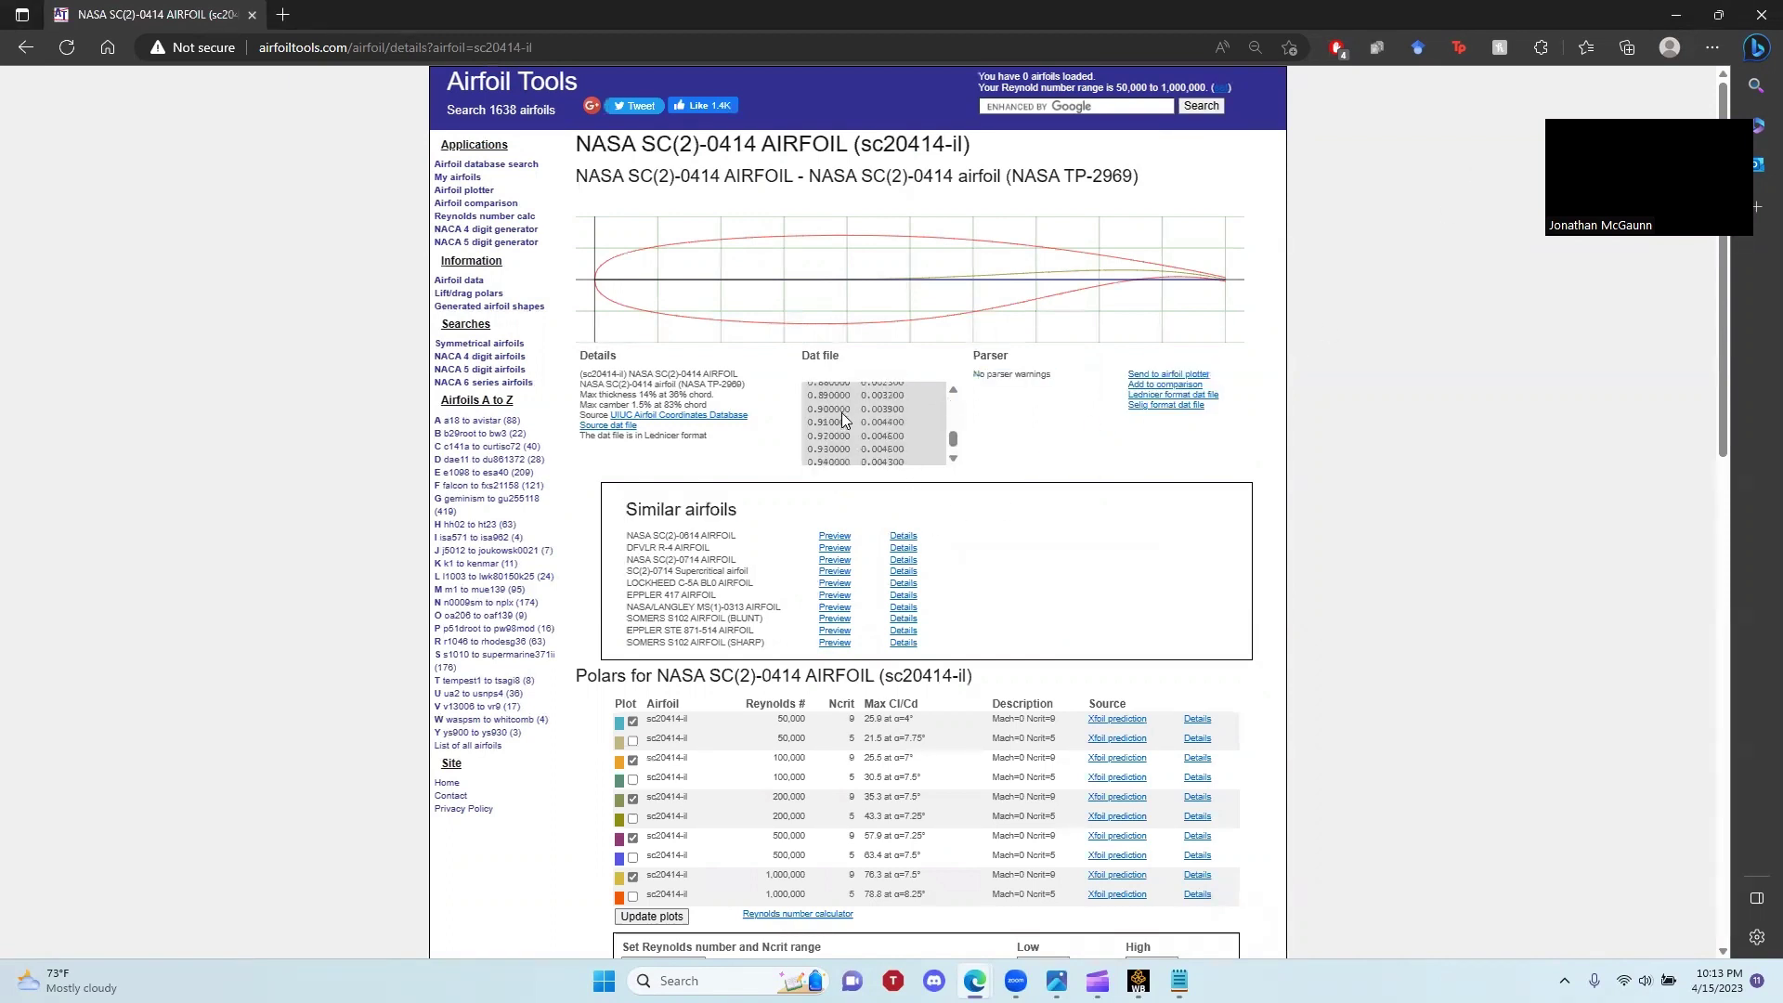
{"action": "scroll", "coordinate": [841, 412], "scroll_direction": "up", "scroll_amount": 5}
{"action": "left_click_drag", "start_coordinate": [954, 437], "coordinate": [955, 386]}
{"action": "left_click_drag", "start_coordinate": [810, 432], "coordinate": [907, 467]}
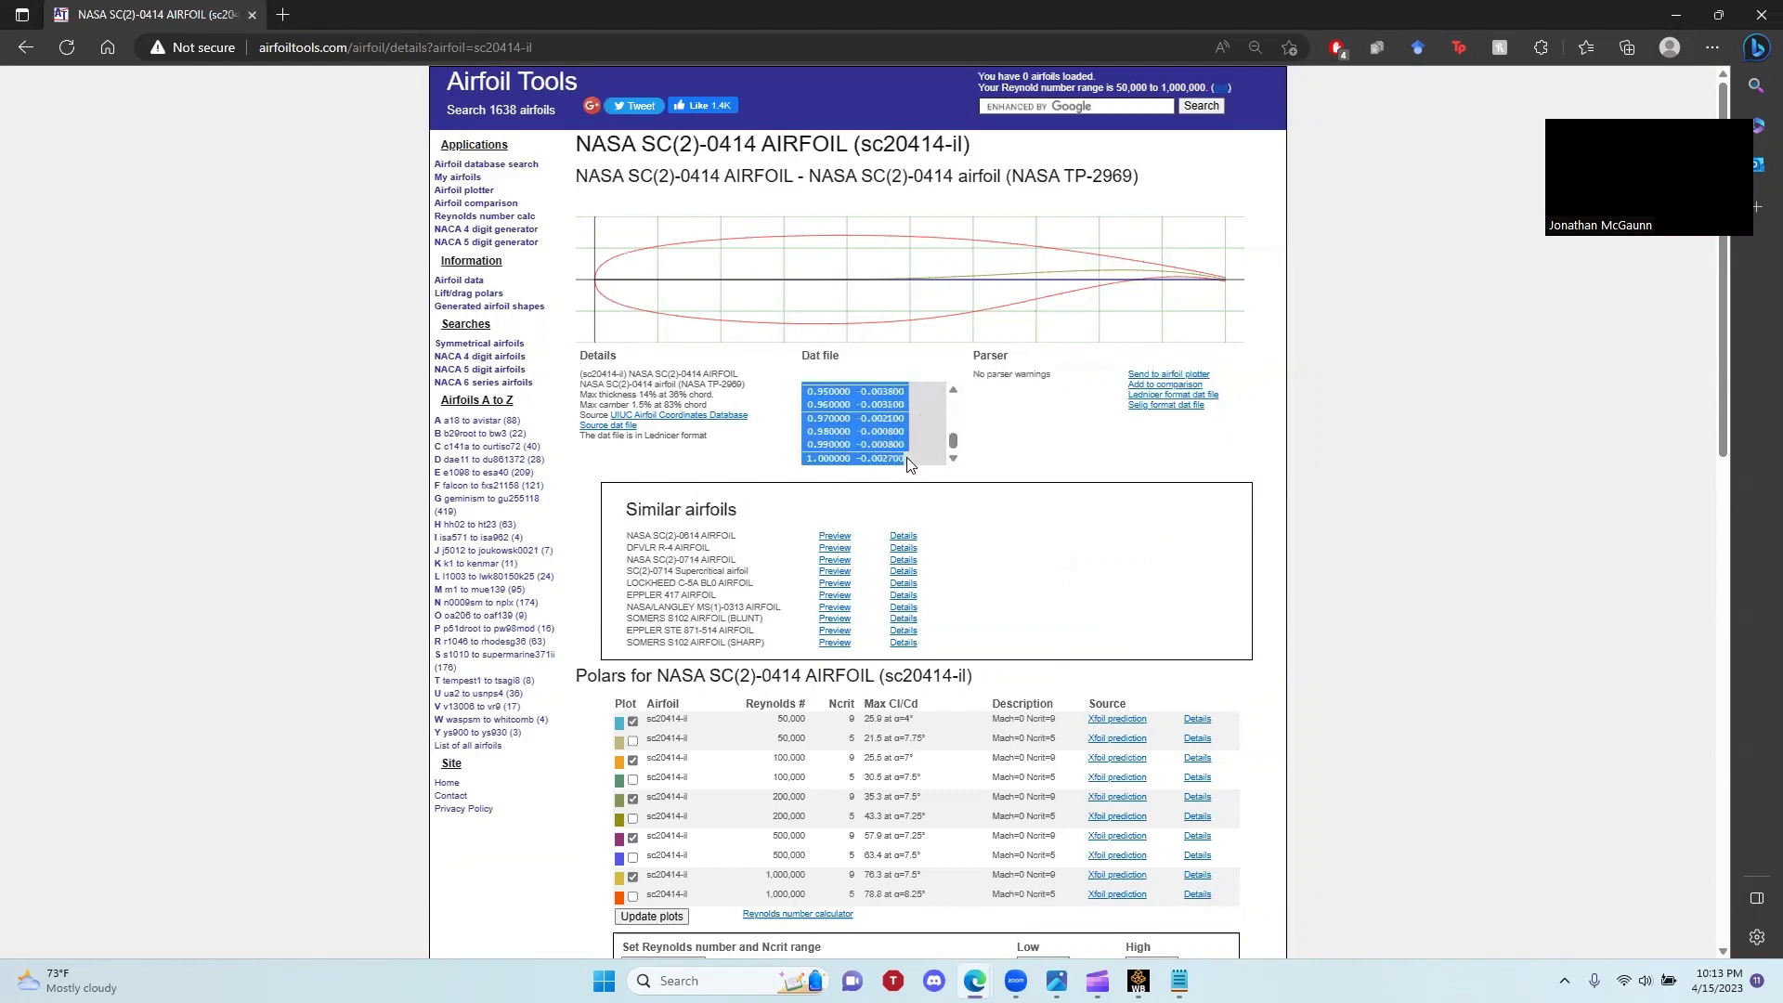
Switch to Excel and paste the airfoil coordinates into a blank workbook starting at cell A1.
{"action": "left_click", "coordinate": [749, 972]}
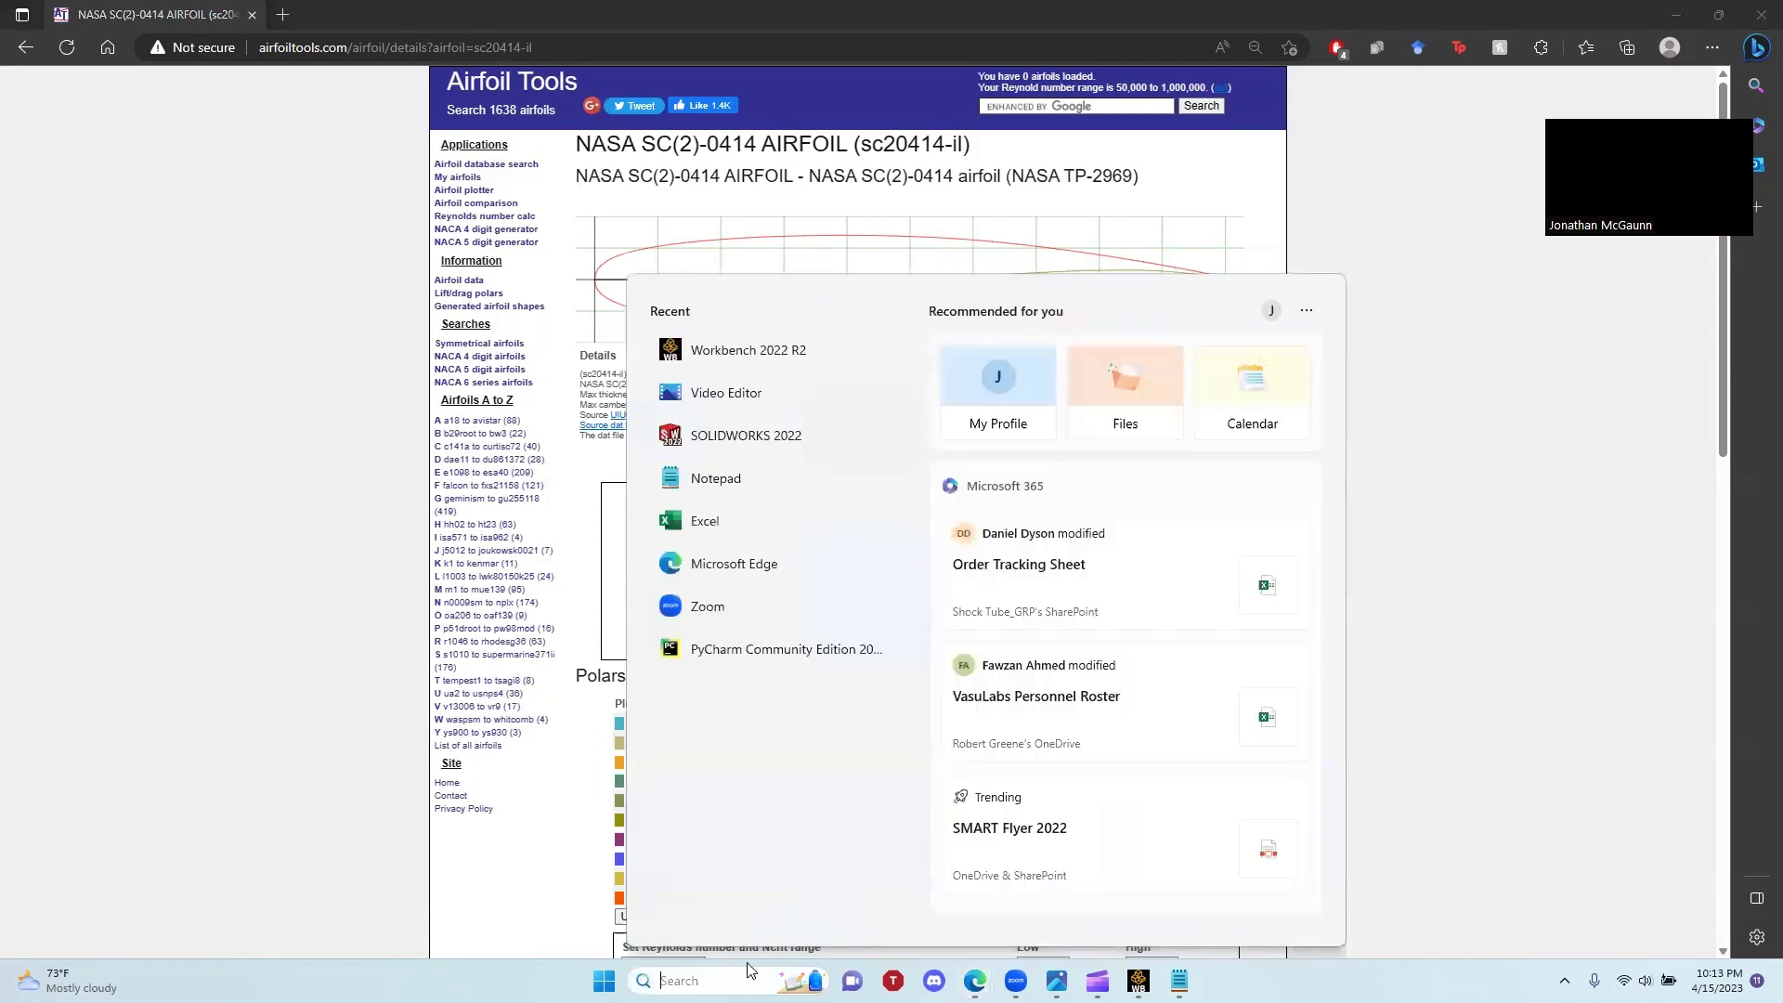
{"action": "type", "text": "excel"}
{"action": "key", "text": "Return"}
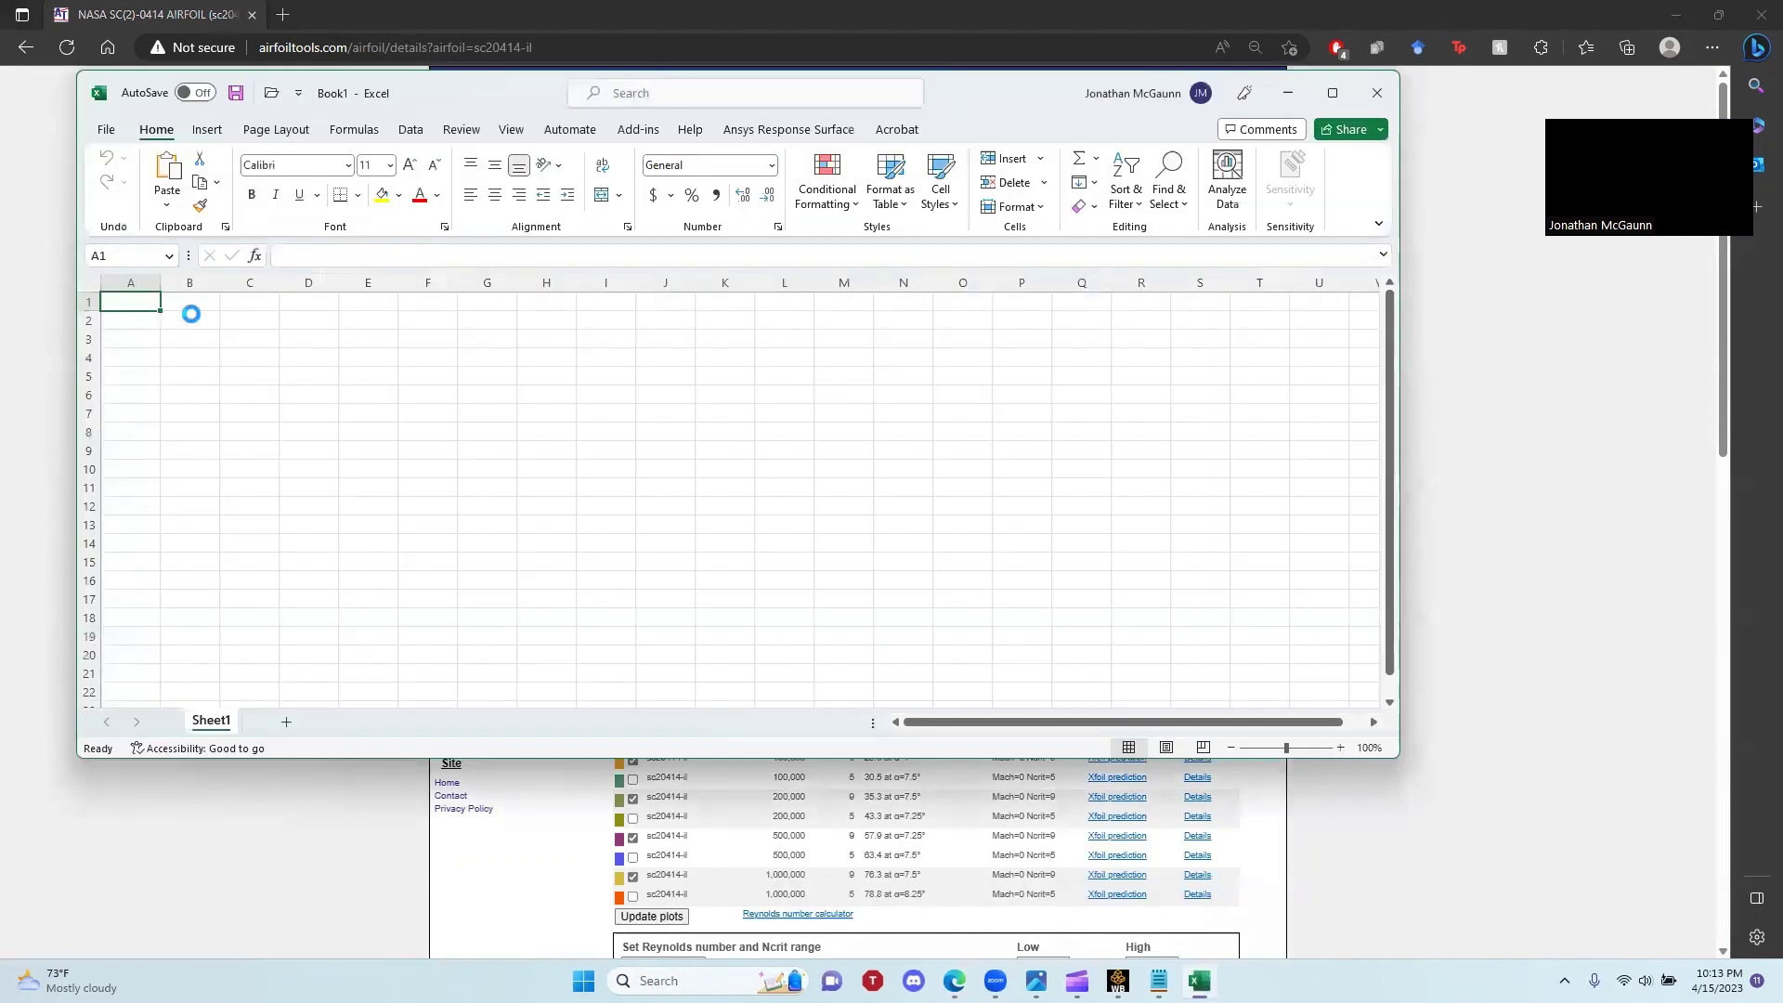
{"action": "key", "text": "ctrl+v"}
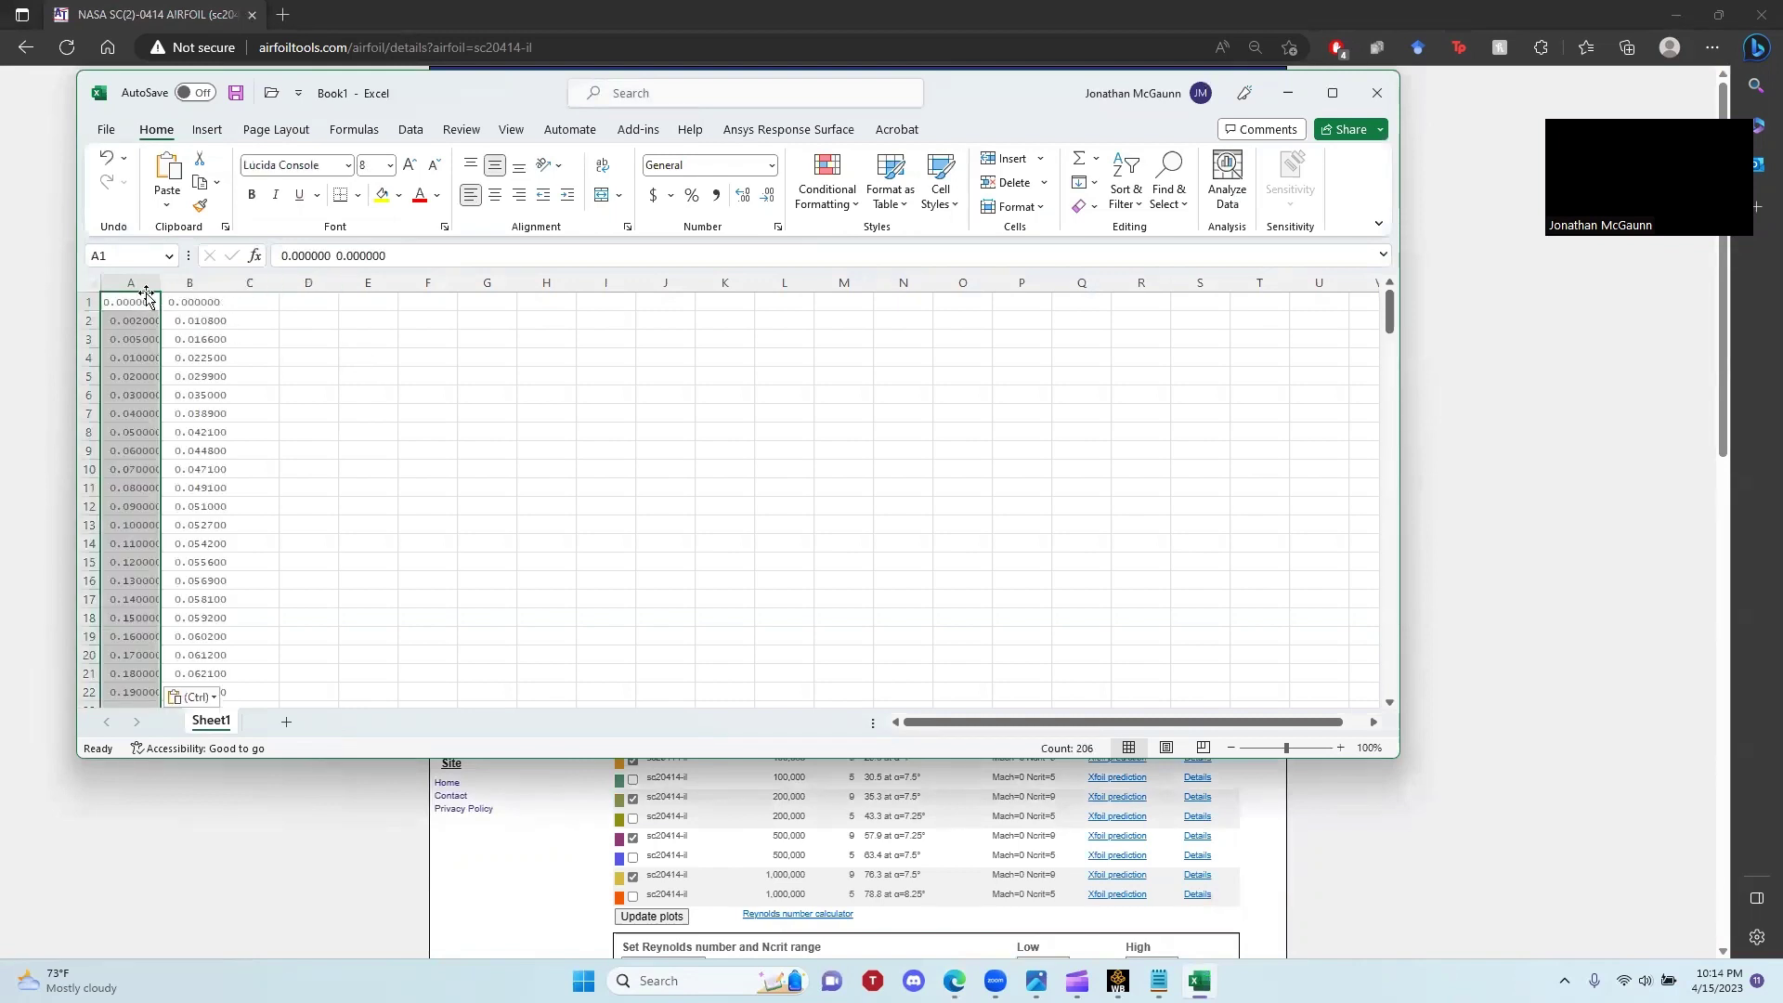
{"action": "left_click", "coordinate": [340, 255]}
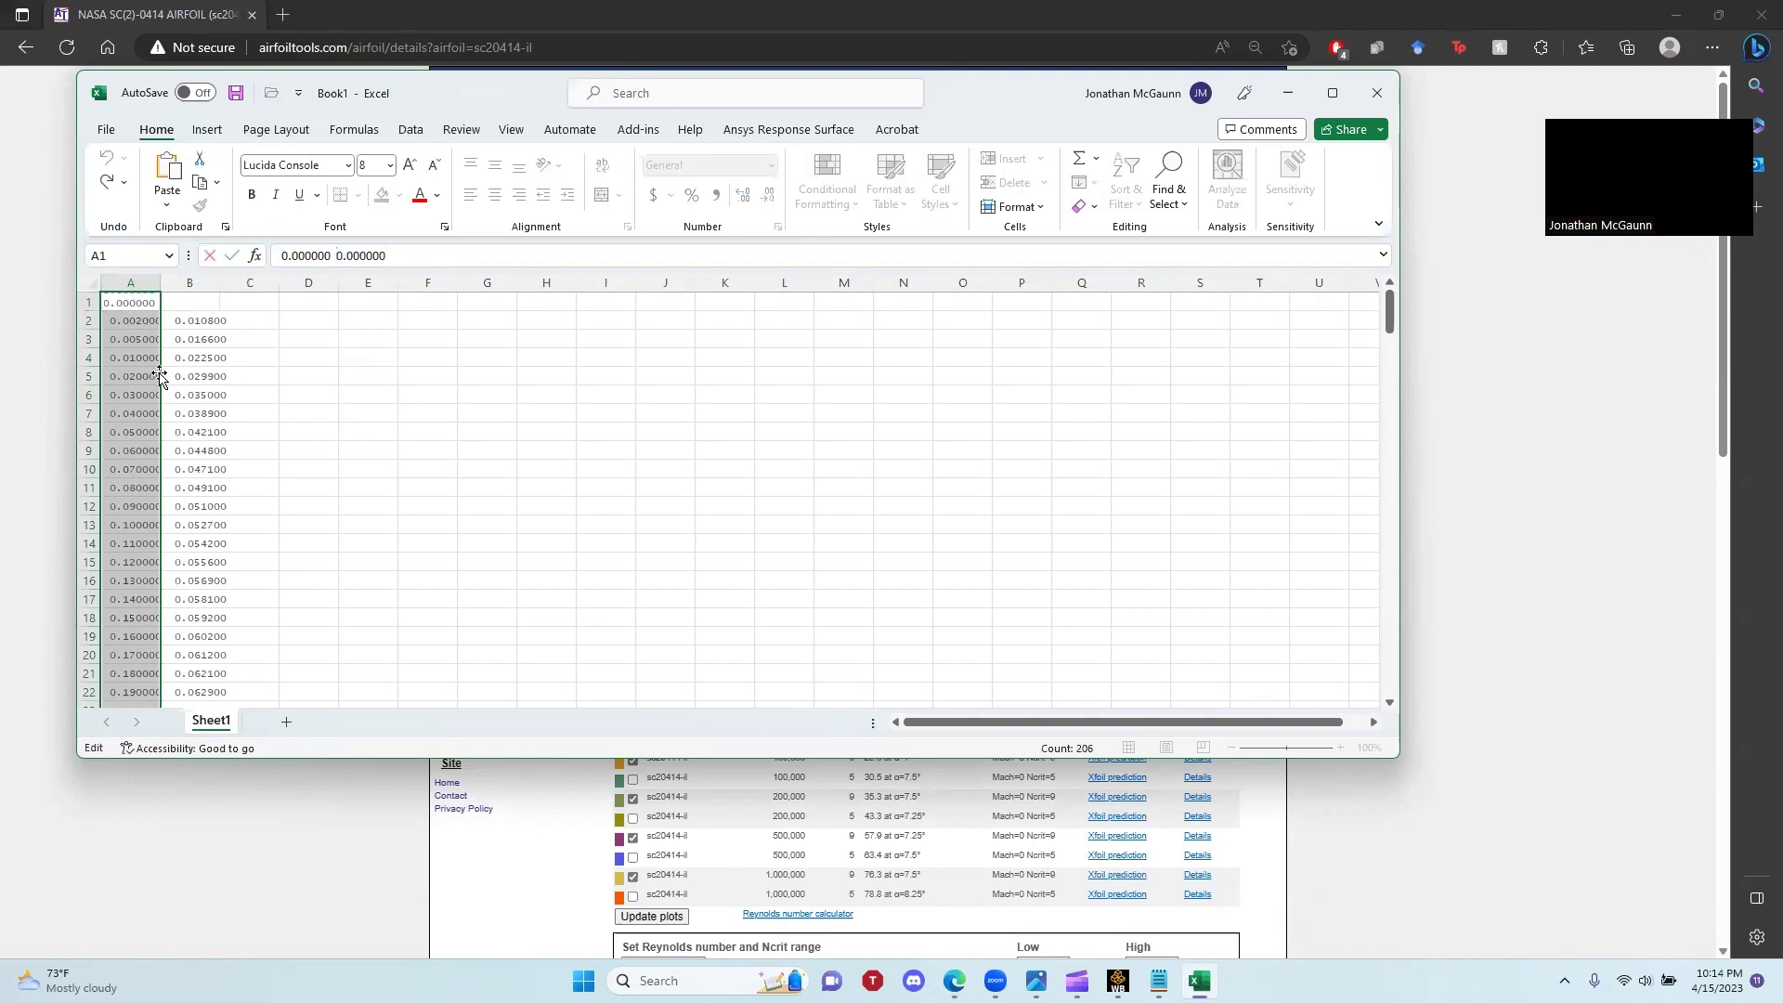
{"action": "left_click", "coordinate": [302, 355]}
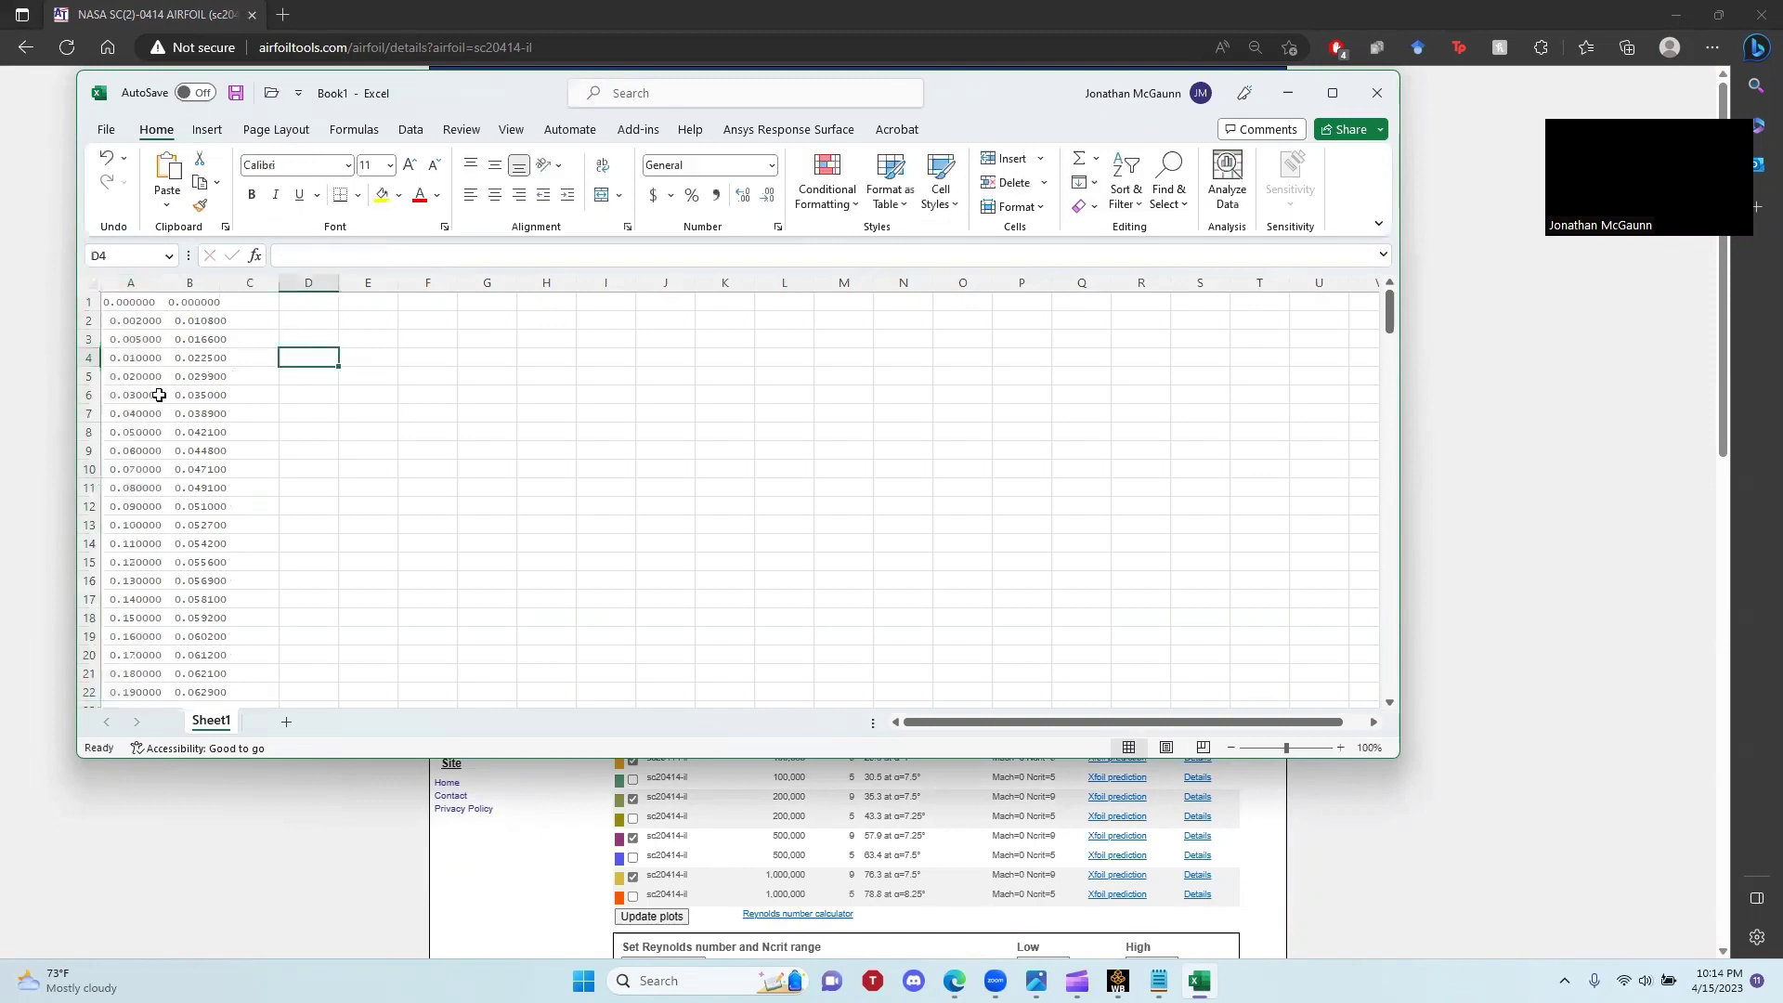
Split column A into separate columns with Text to Columns, using the Delimited type with Space added as a delimiter.
{"action": "left_click", "coordinate": [143, 282]}
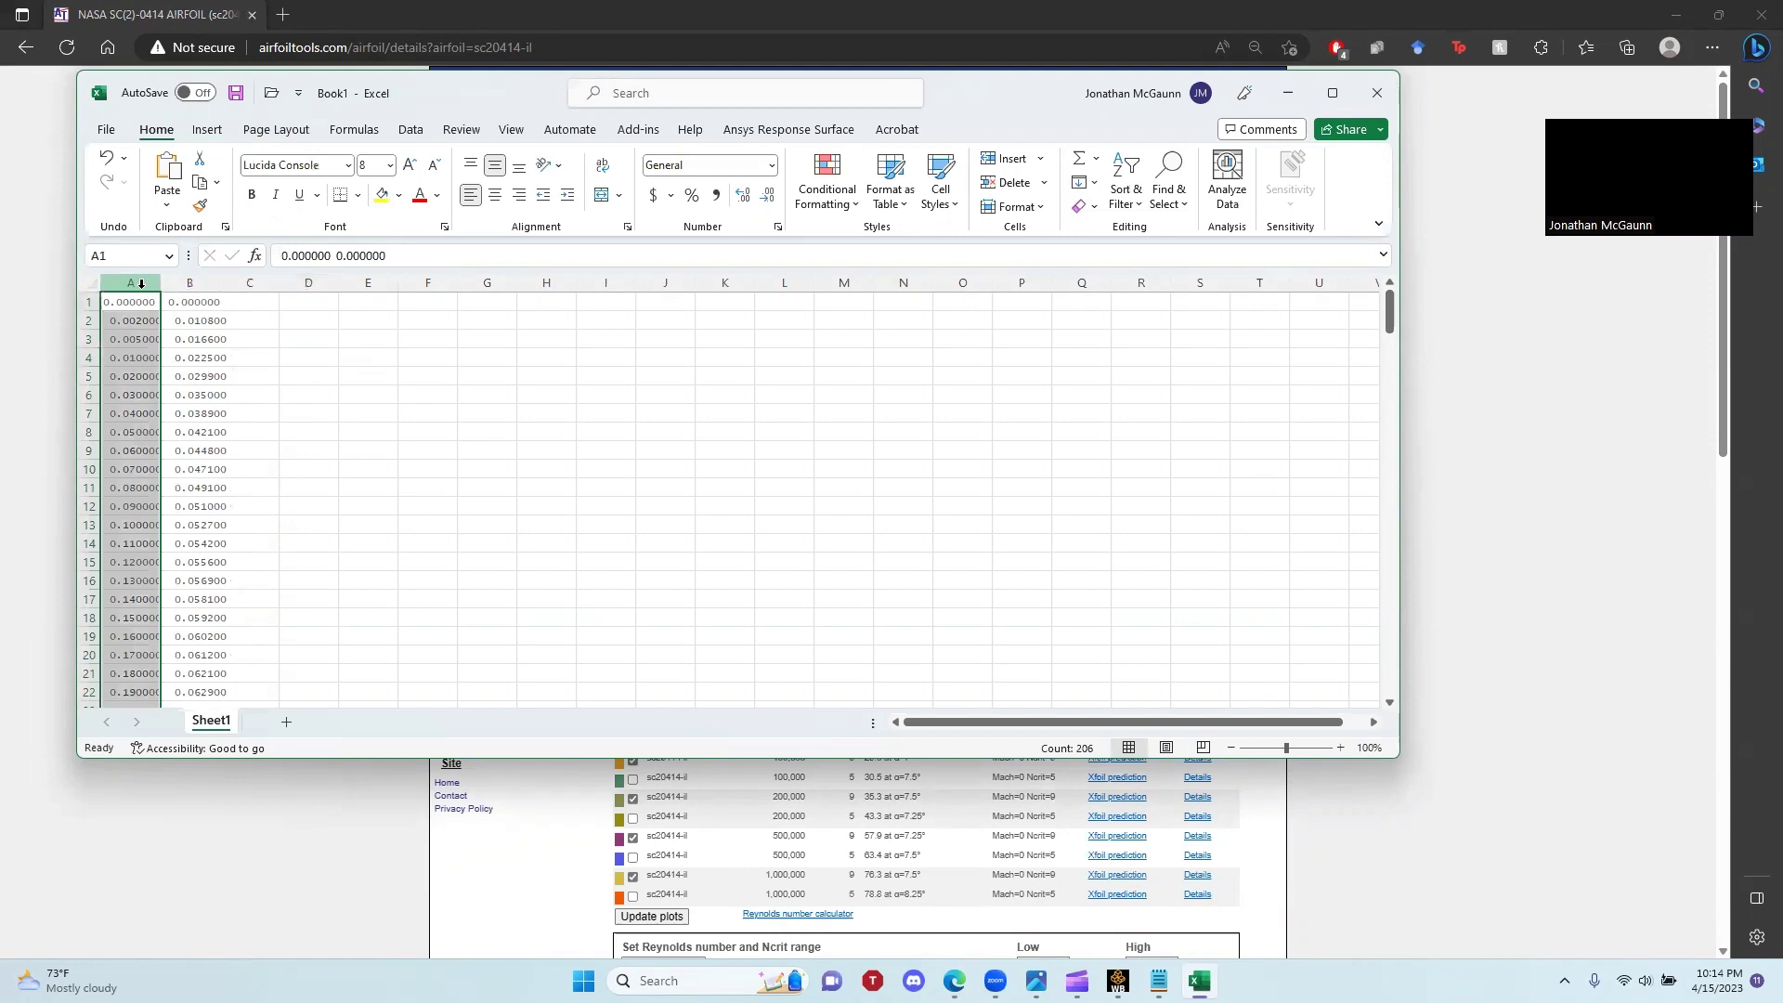
{"action": "left_click", "coordinate": [411, 130]}
{"action": "left_click", "coordinate": [1024, 186]}
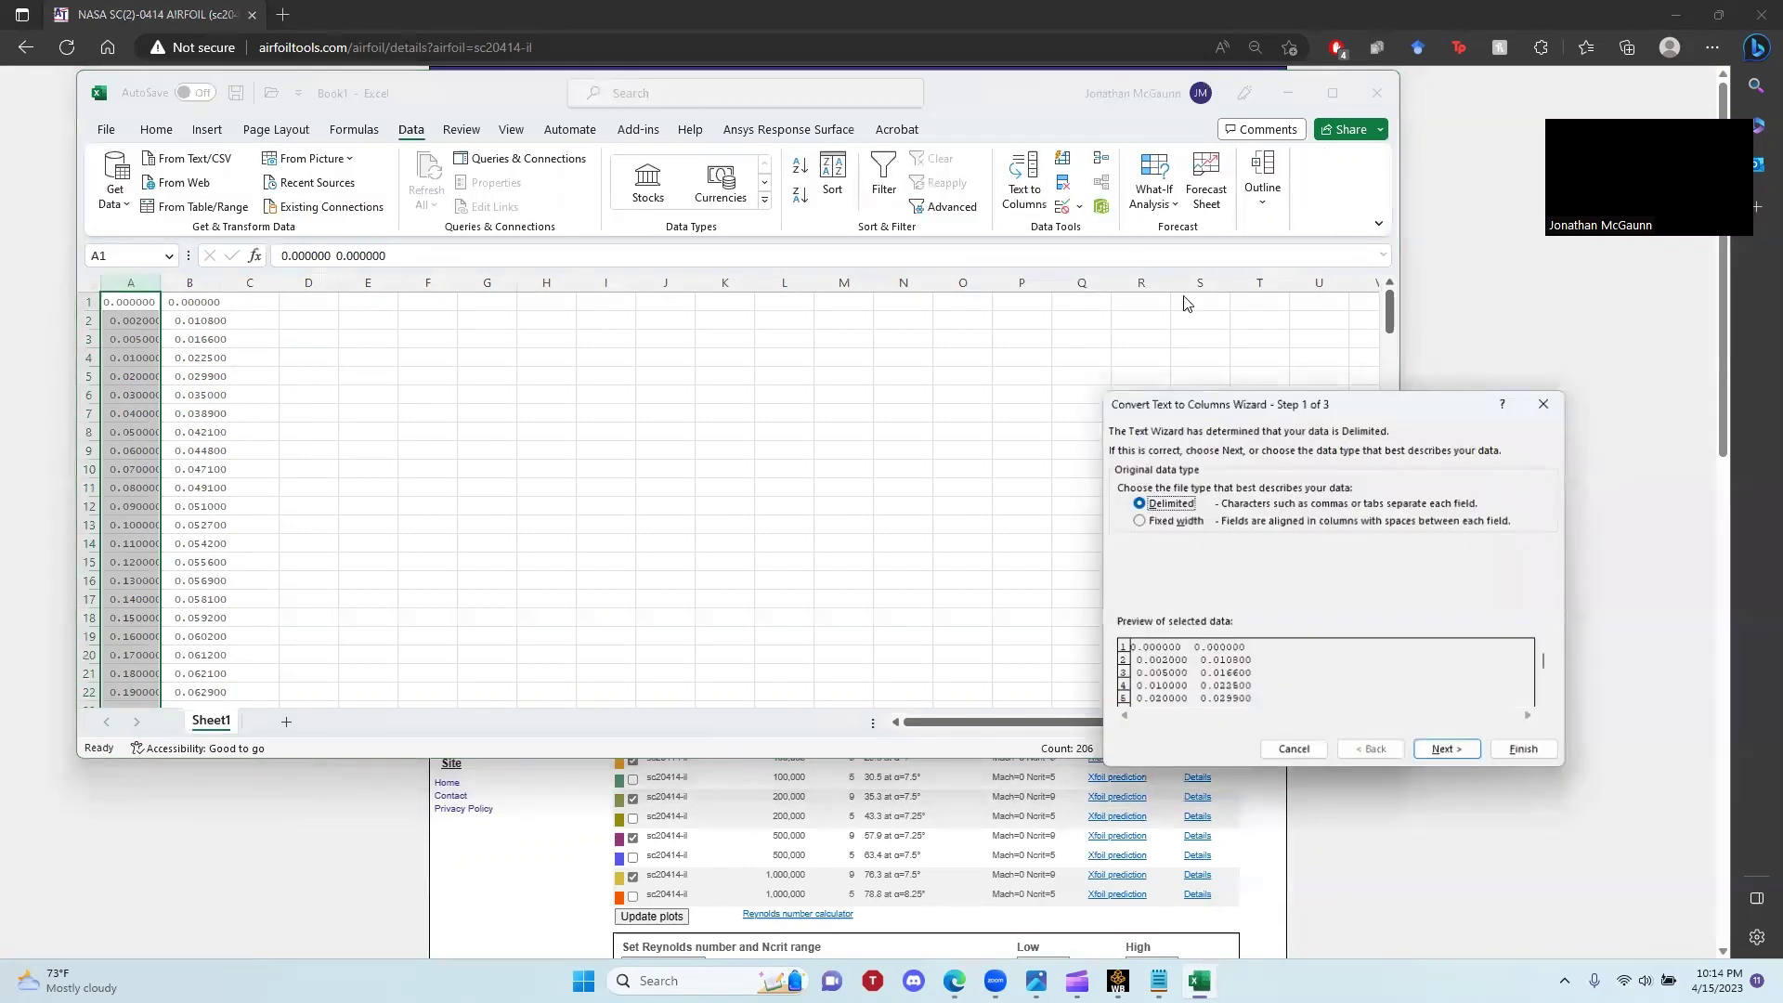
{"action": "left_click", "coordinate": [1444, 754]}
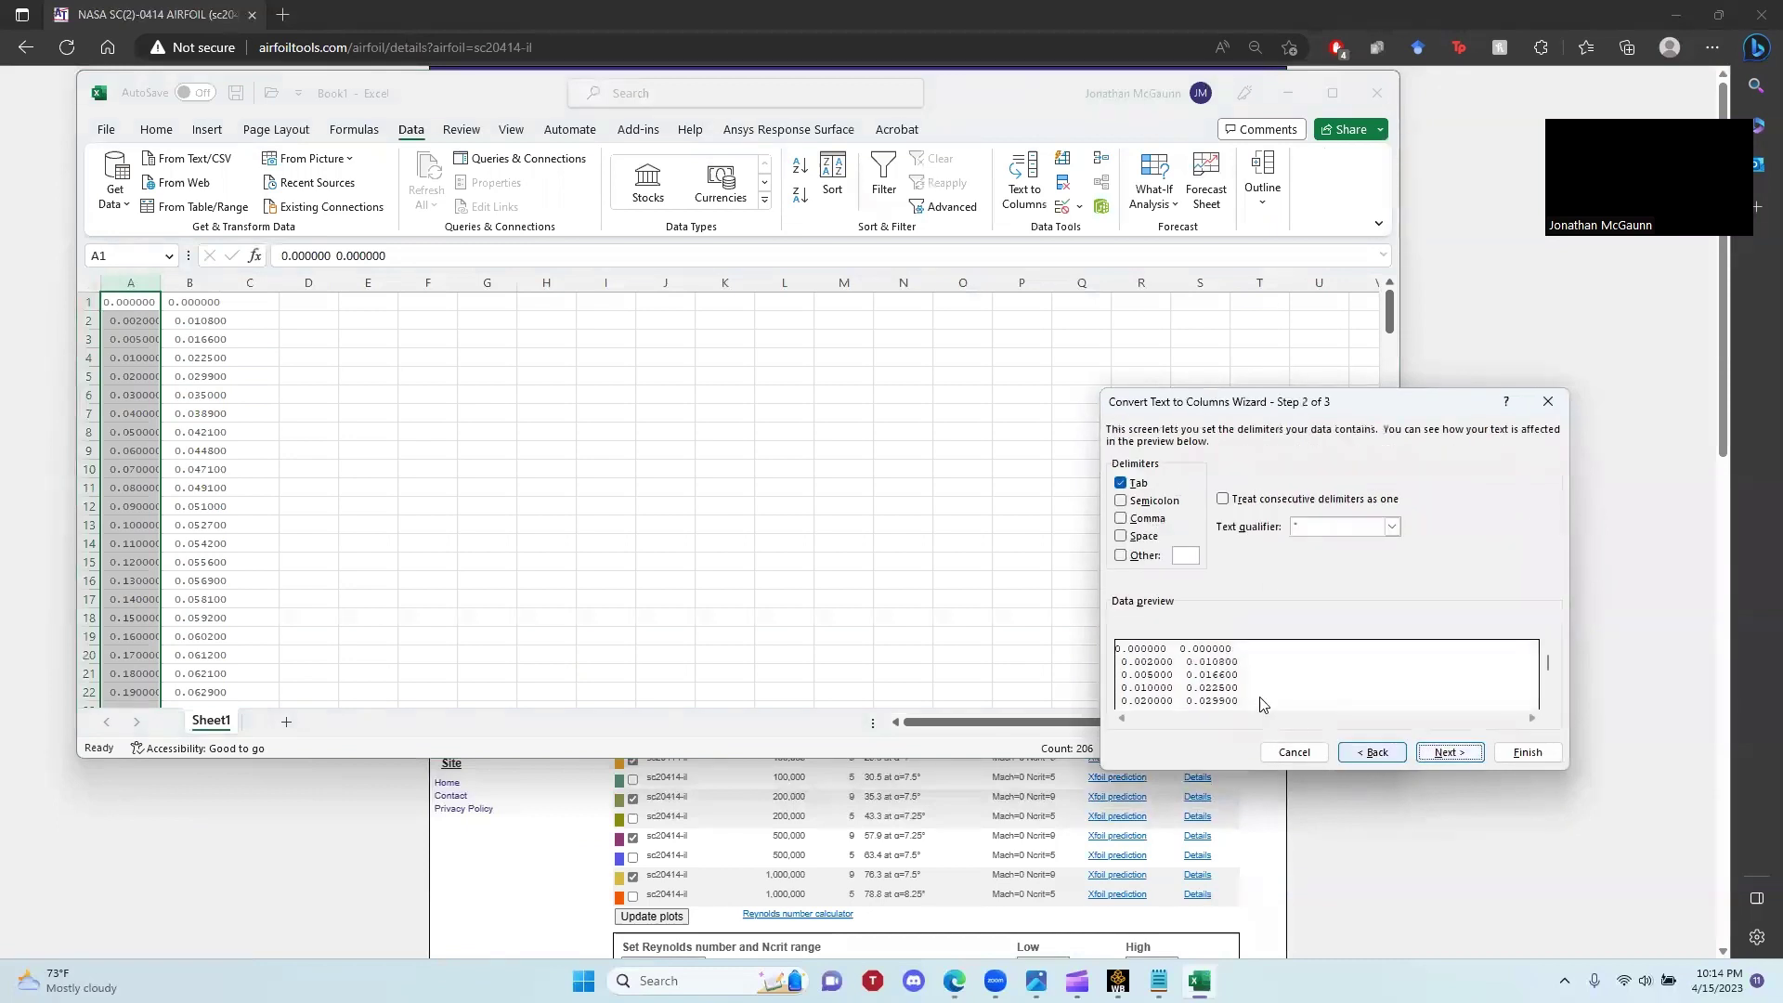
{"action": "left_click", "coordinate": [1122, 536]}
{"action": "left_click", "coordinate": [1444, 755]}
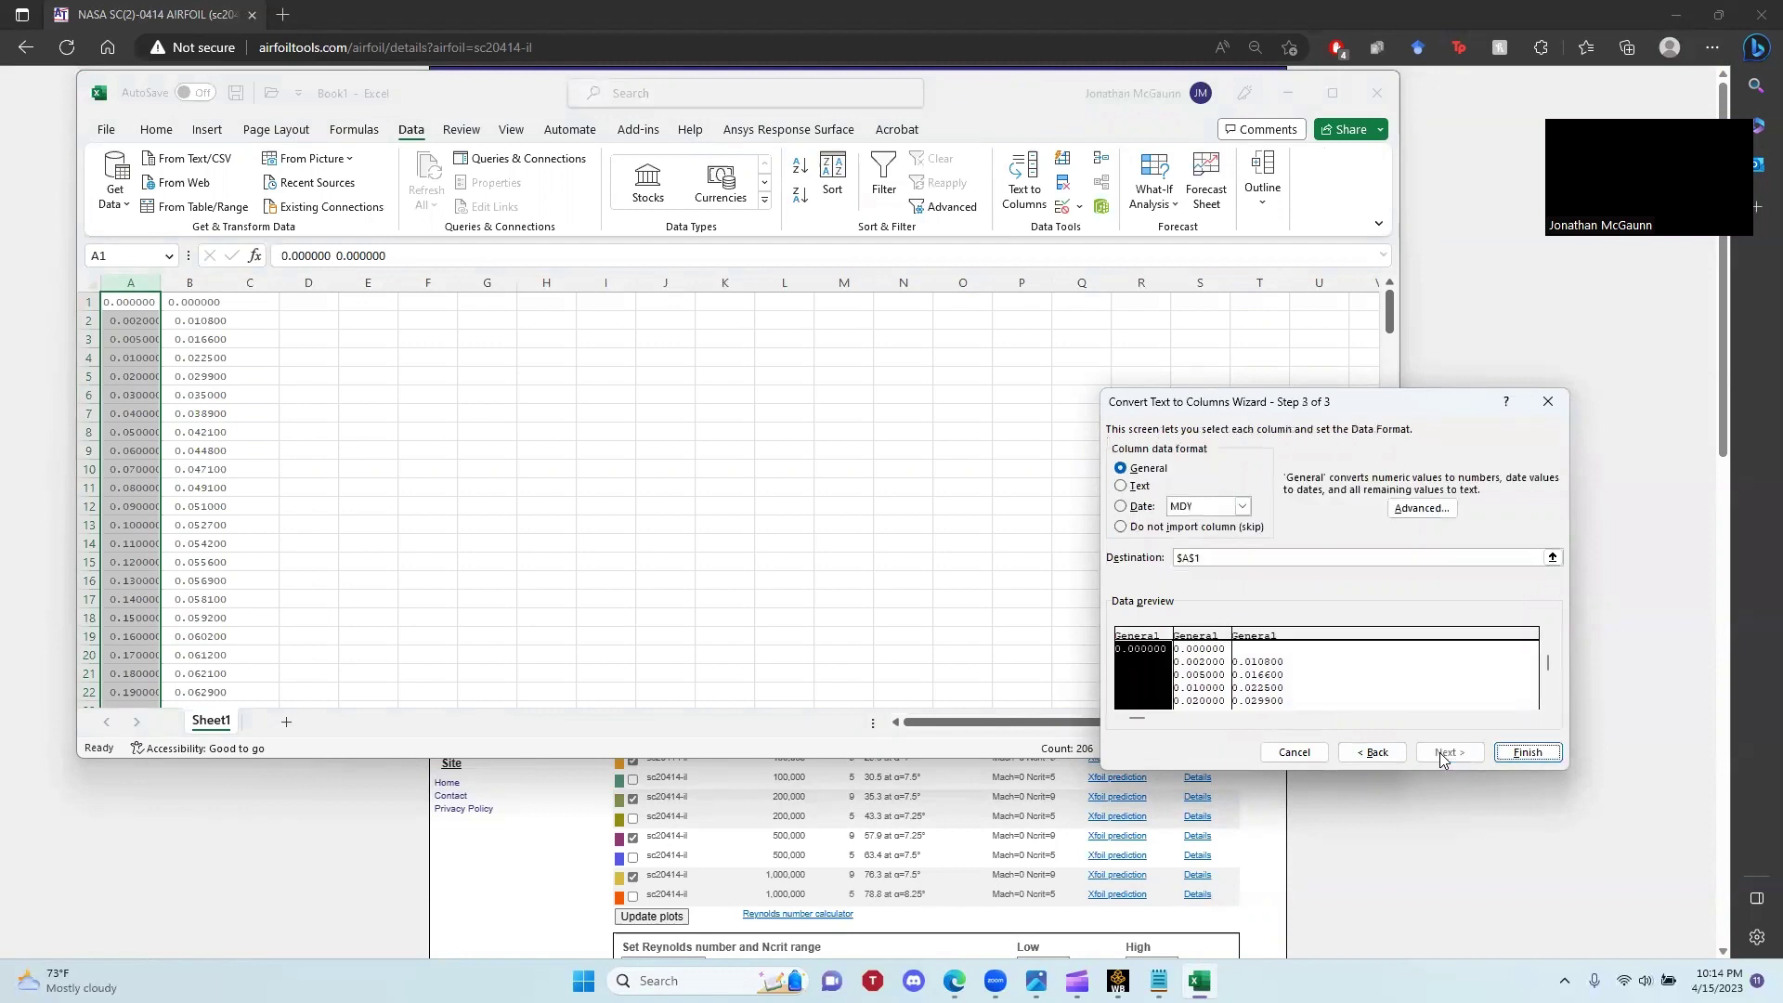
{"action": "left_click", "coordinate": [1525, 753]}
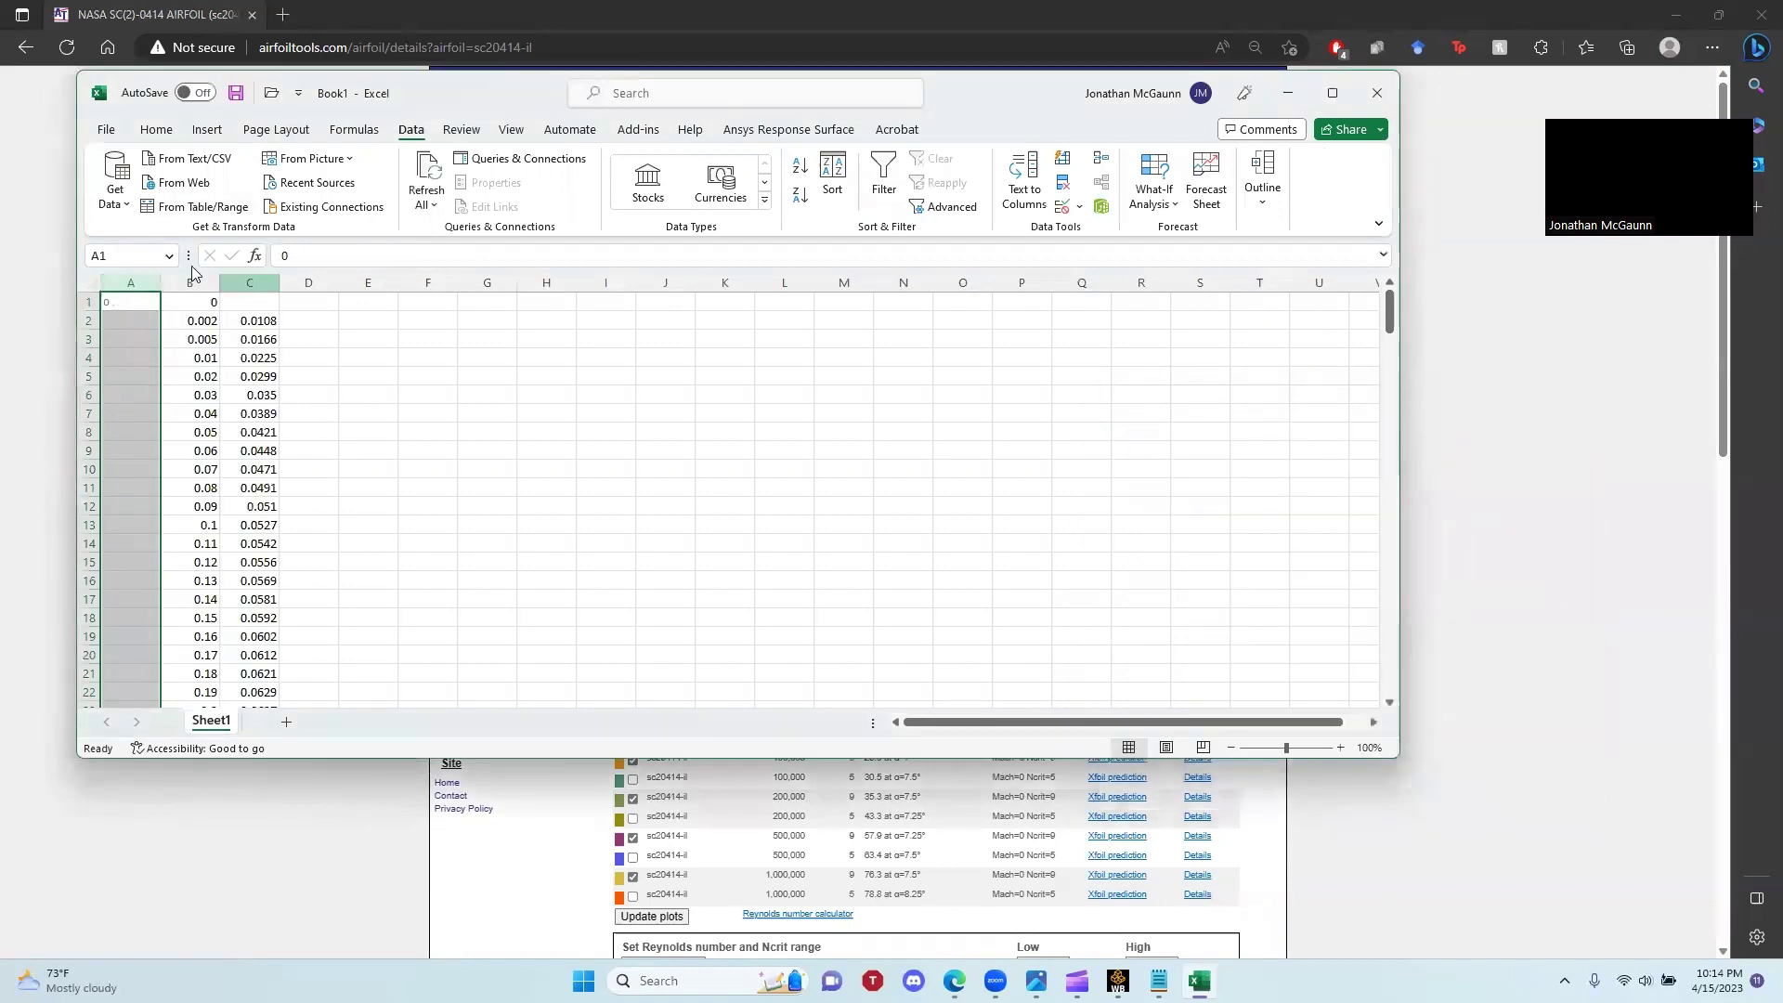
Fix the misaligned first row by putting 0 in cell C1 and clearing the stray 0 from cell A1.
{"action": "left_click", "coordinate": [131, 301]}
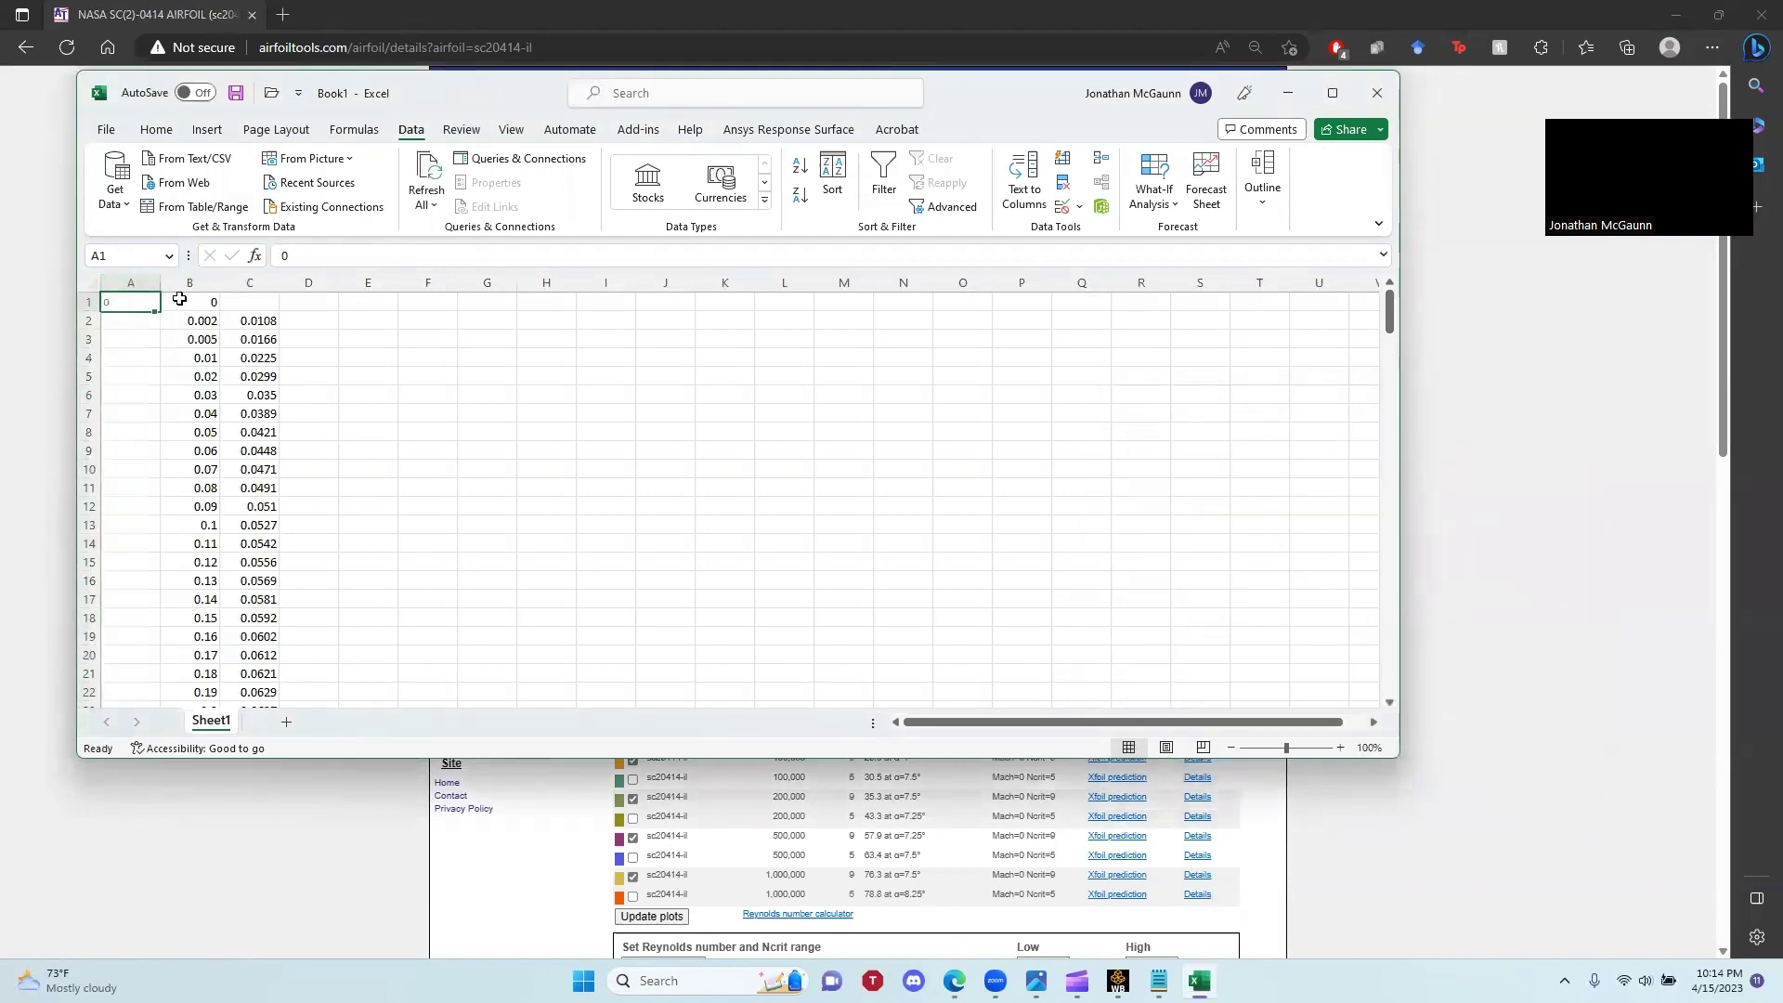
{"action": "left_click", "coordinate": [538, 449]}
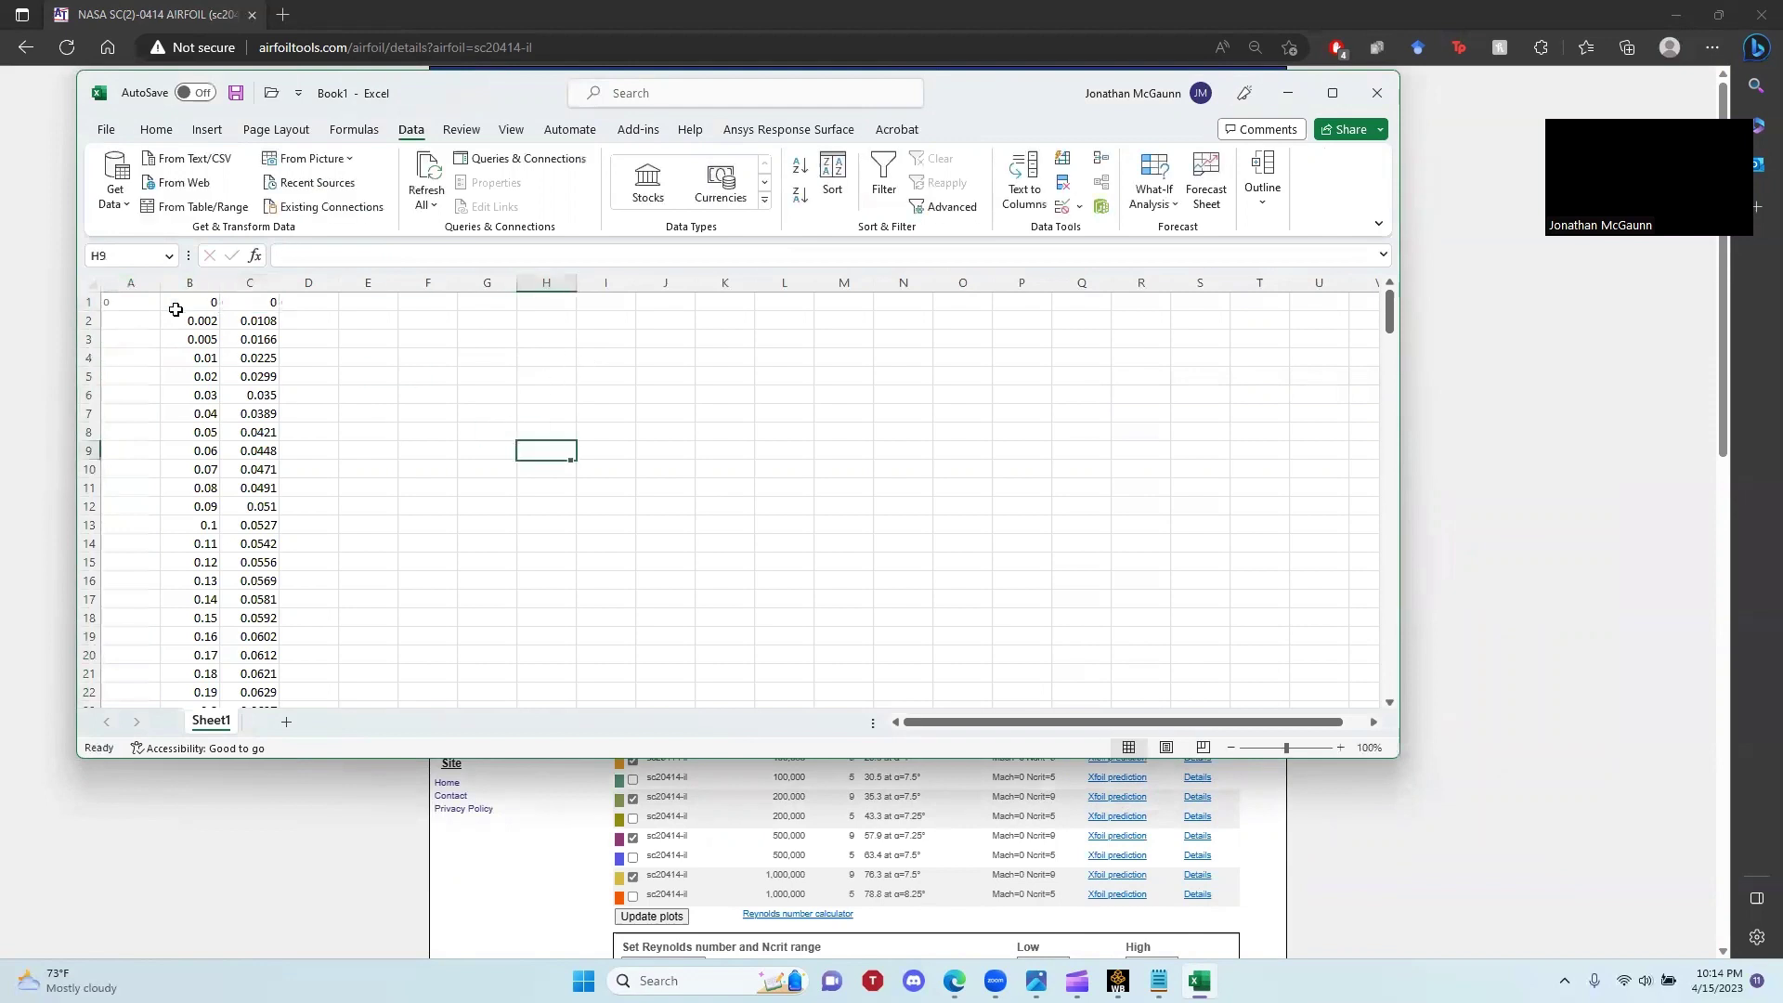
{"action": "left_click", "coordinate": [113, 285]}
{"action": "right_click", "coordinate": [113, 286]}
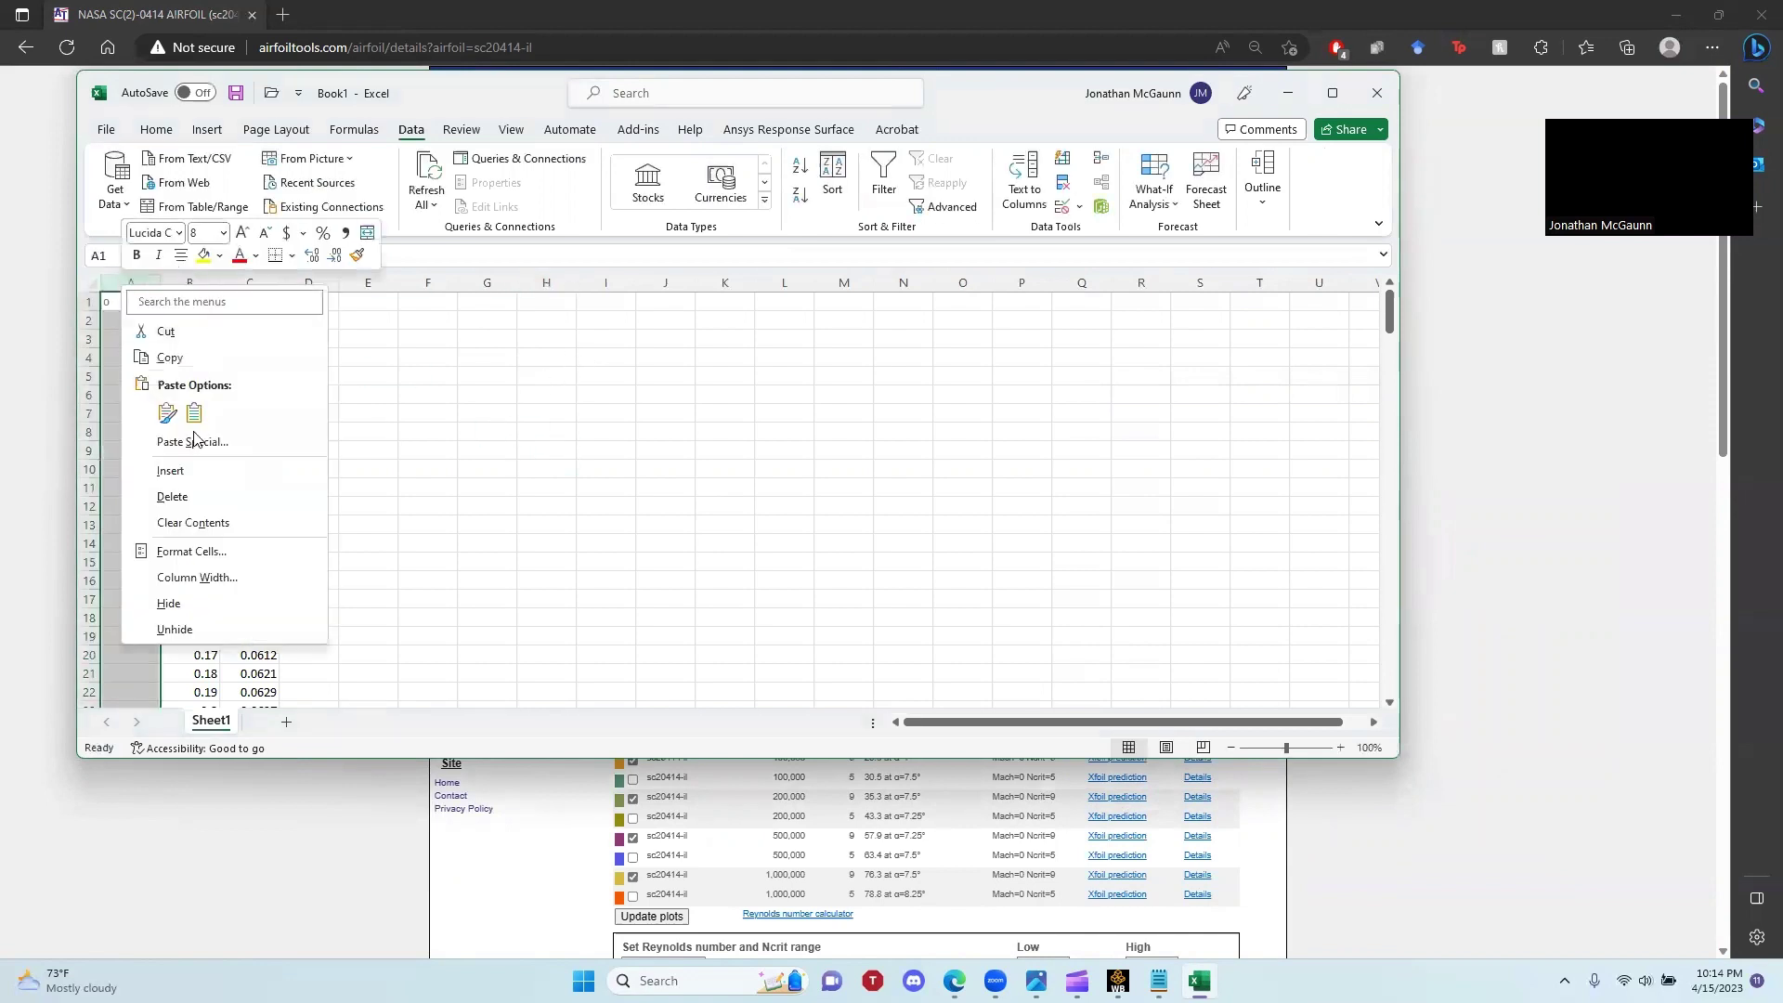
{"action": "left_click", "coordinate": [183, 499]}
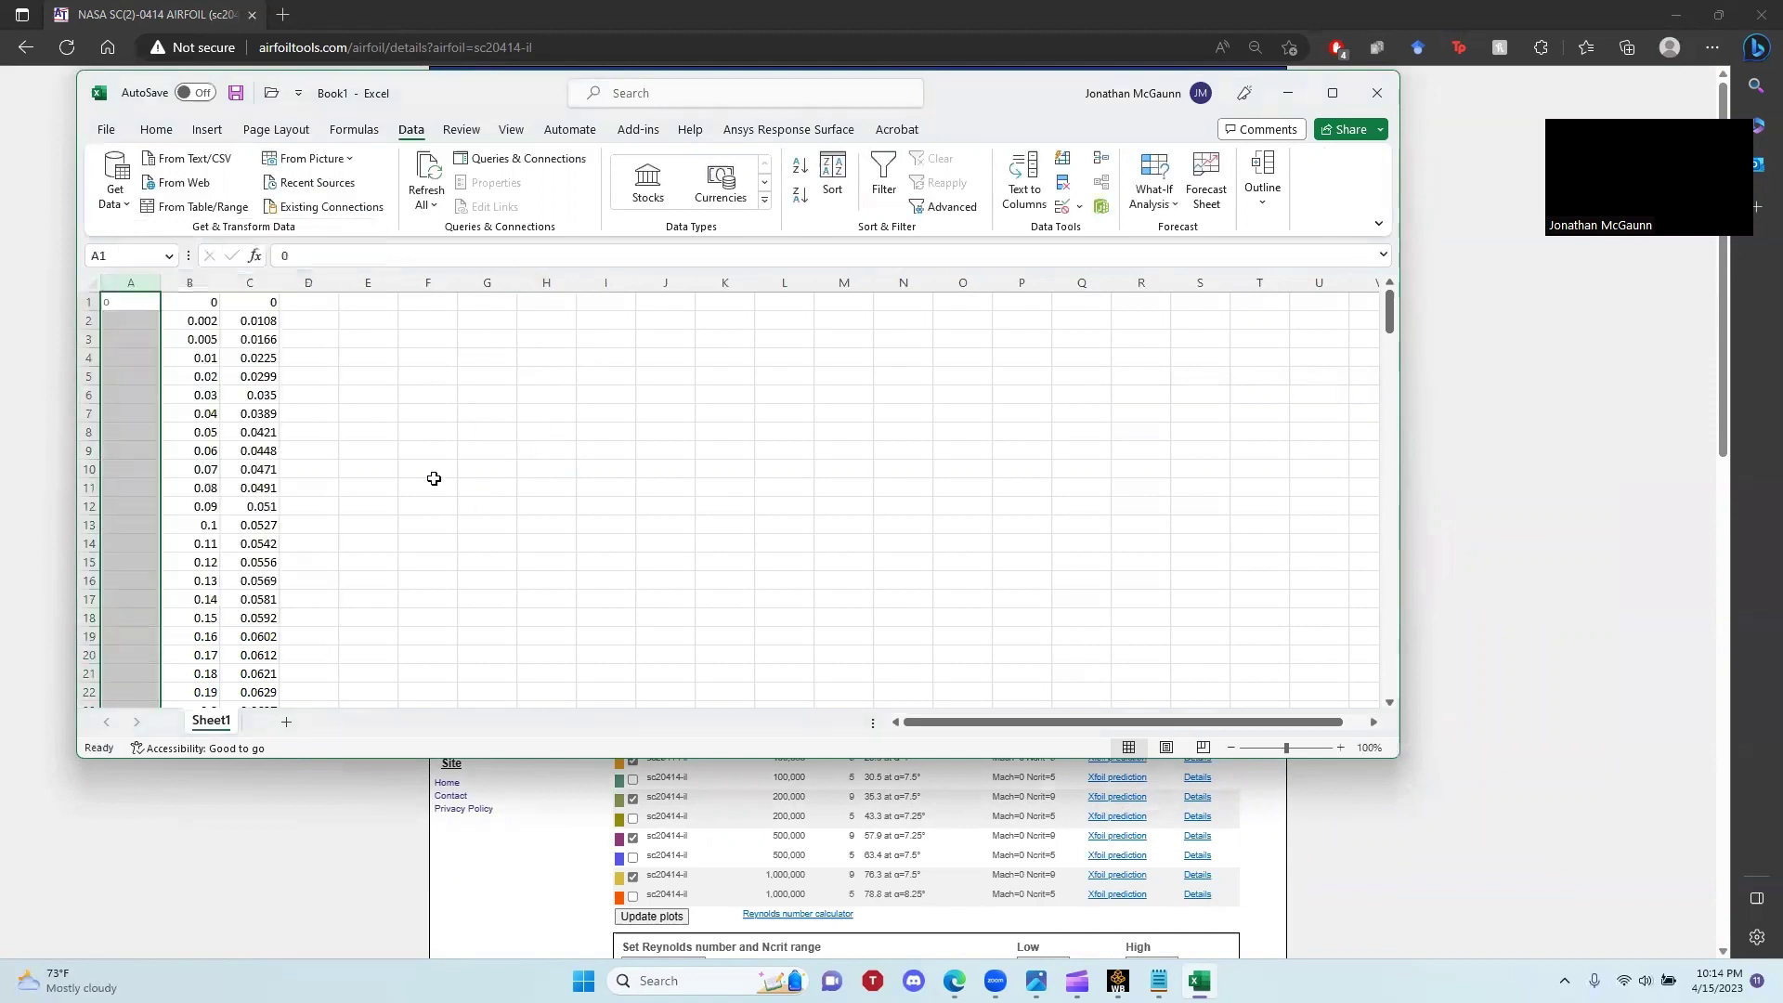
{"action": "left_click", "coordinate": [120, 301]}
{"action": "left_click", "coordinate": [491, 399]}
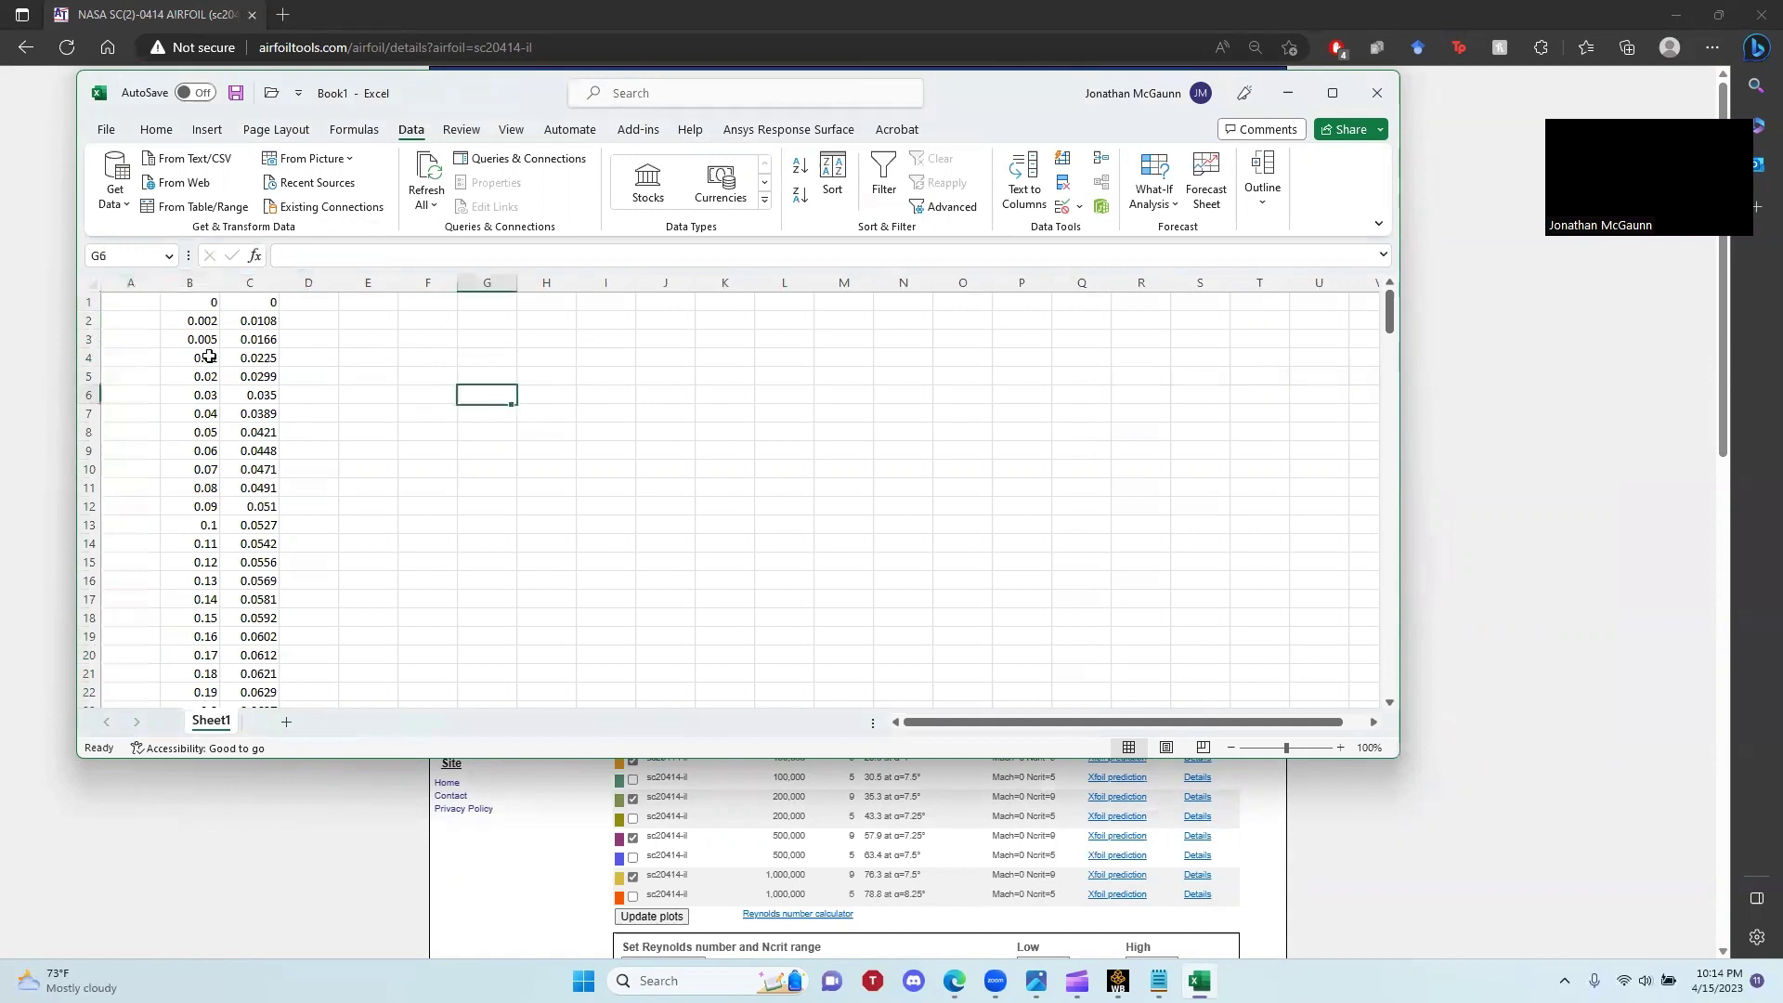
Insert an additional blank column before column A so two empty columns precede the coordinates.
{"action": "left_click", "coordinate": [136, 288]}
{"action": "right_click", "coordinate": [137, 289]}
{"action": "left_click", "coordinate": [188, 474]}
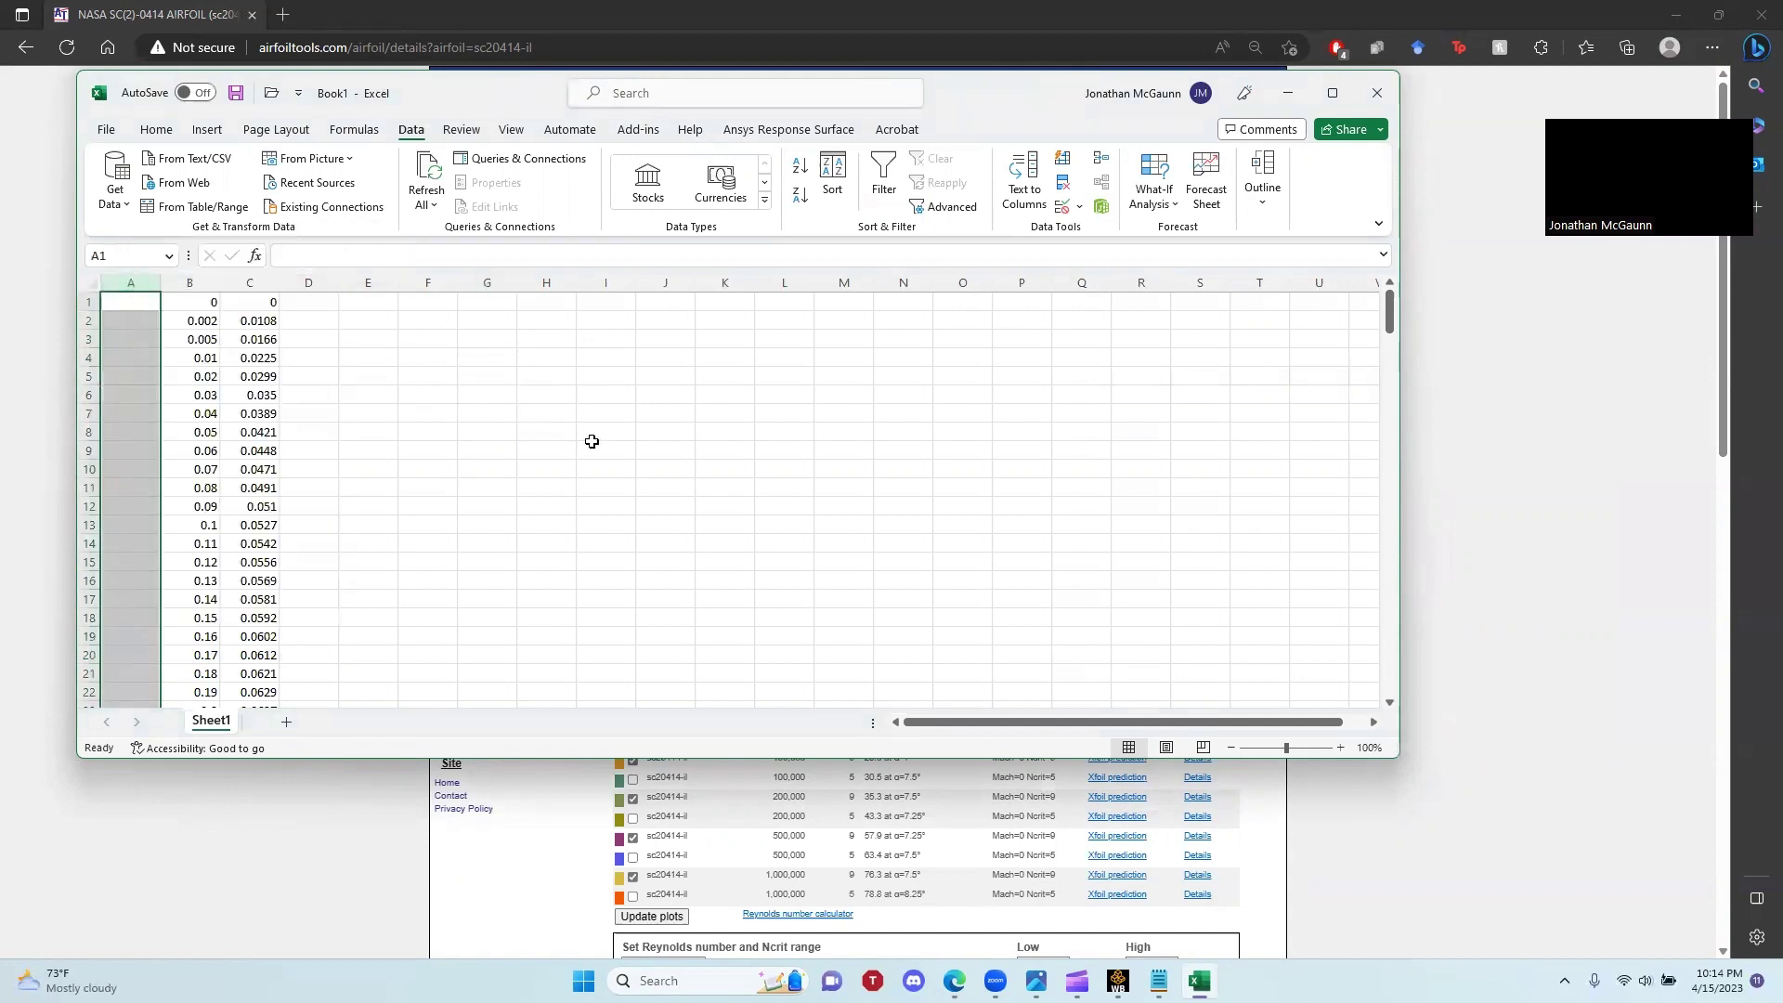
{"action": "left_click", "coordinate": [590, 445]}
Enter 1 in cells A1 to A4 and fill the value down column A alongside all coordinate rows.
{"action": "left_click", "coordinate": [121, 302]}
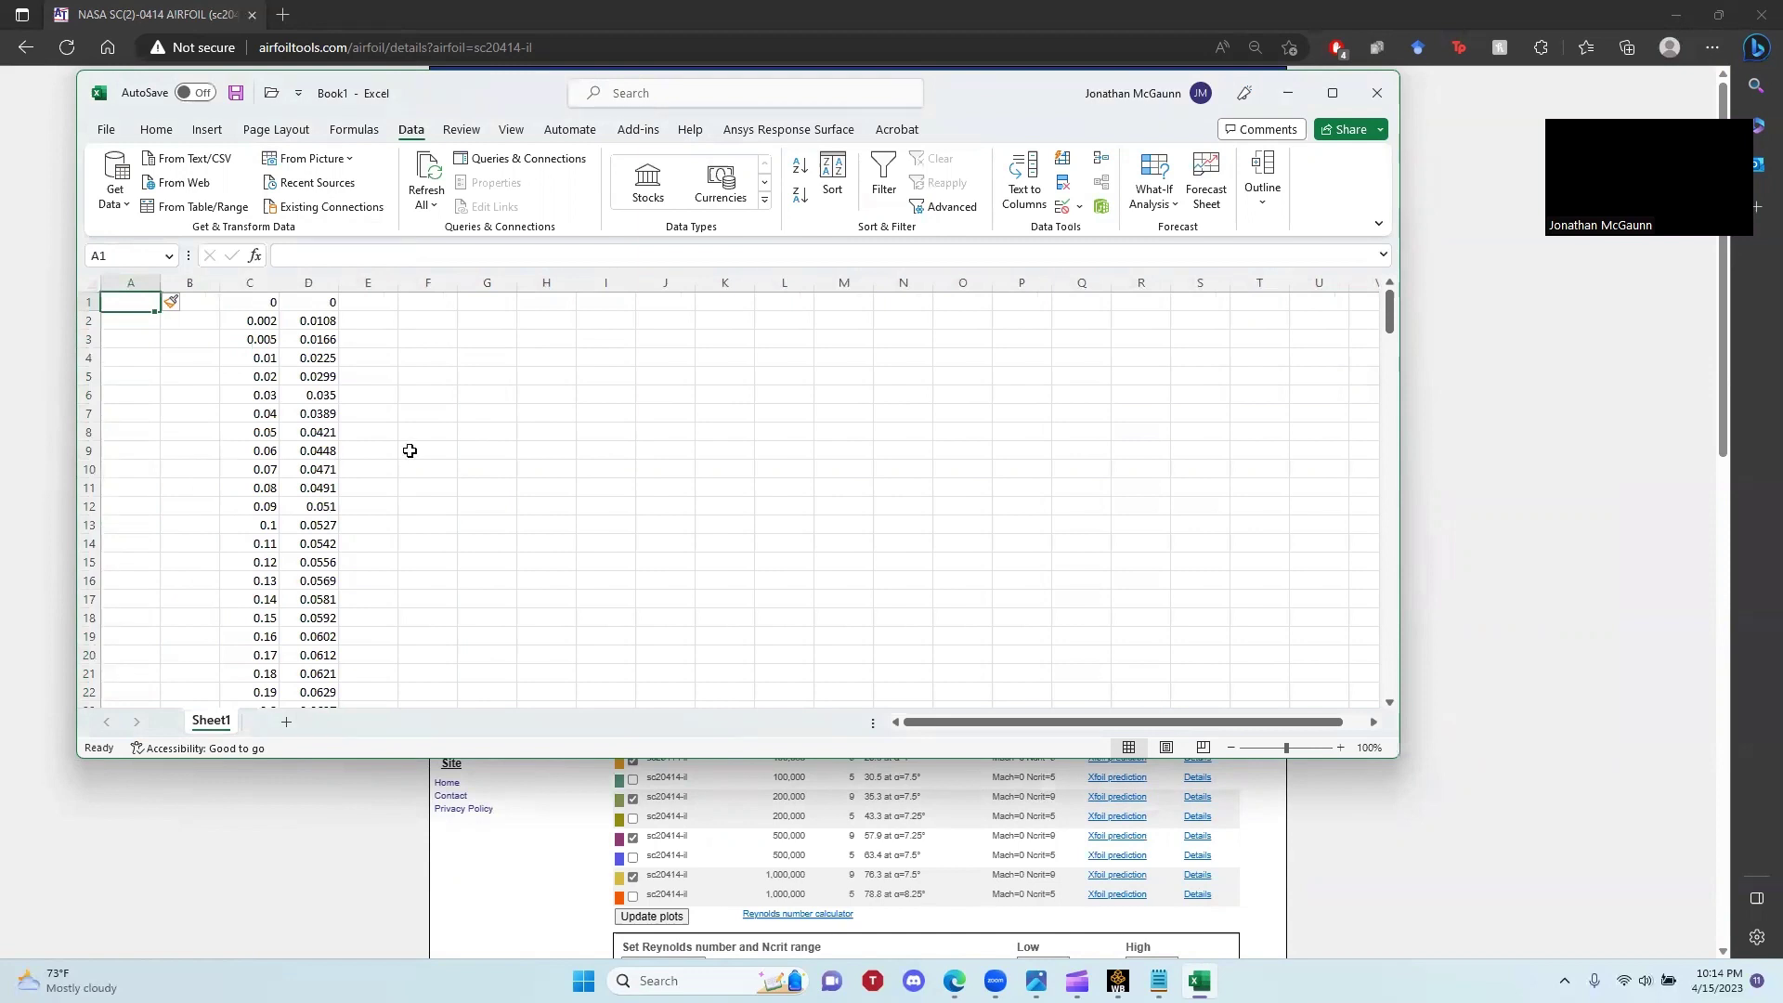
{"action": "type", "text": "1"}
{"action": "left_click", "coordinate": [128, 353]}
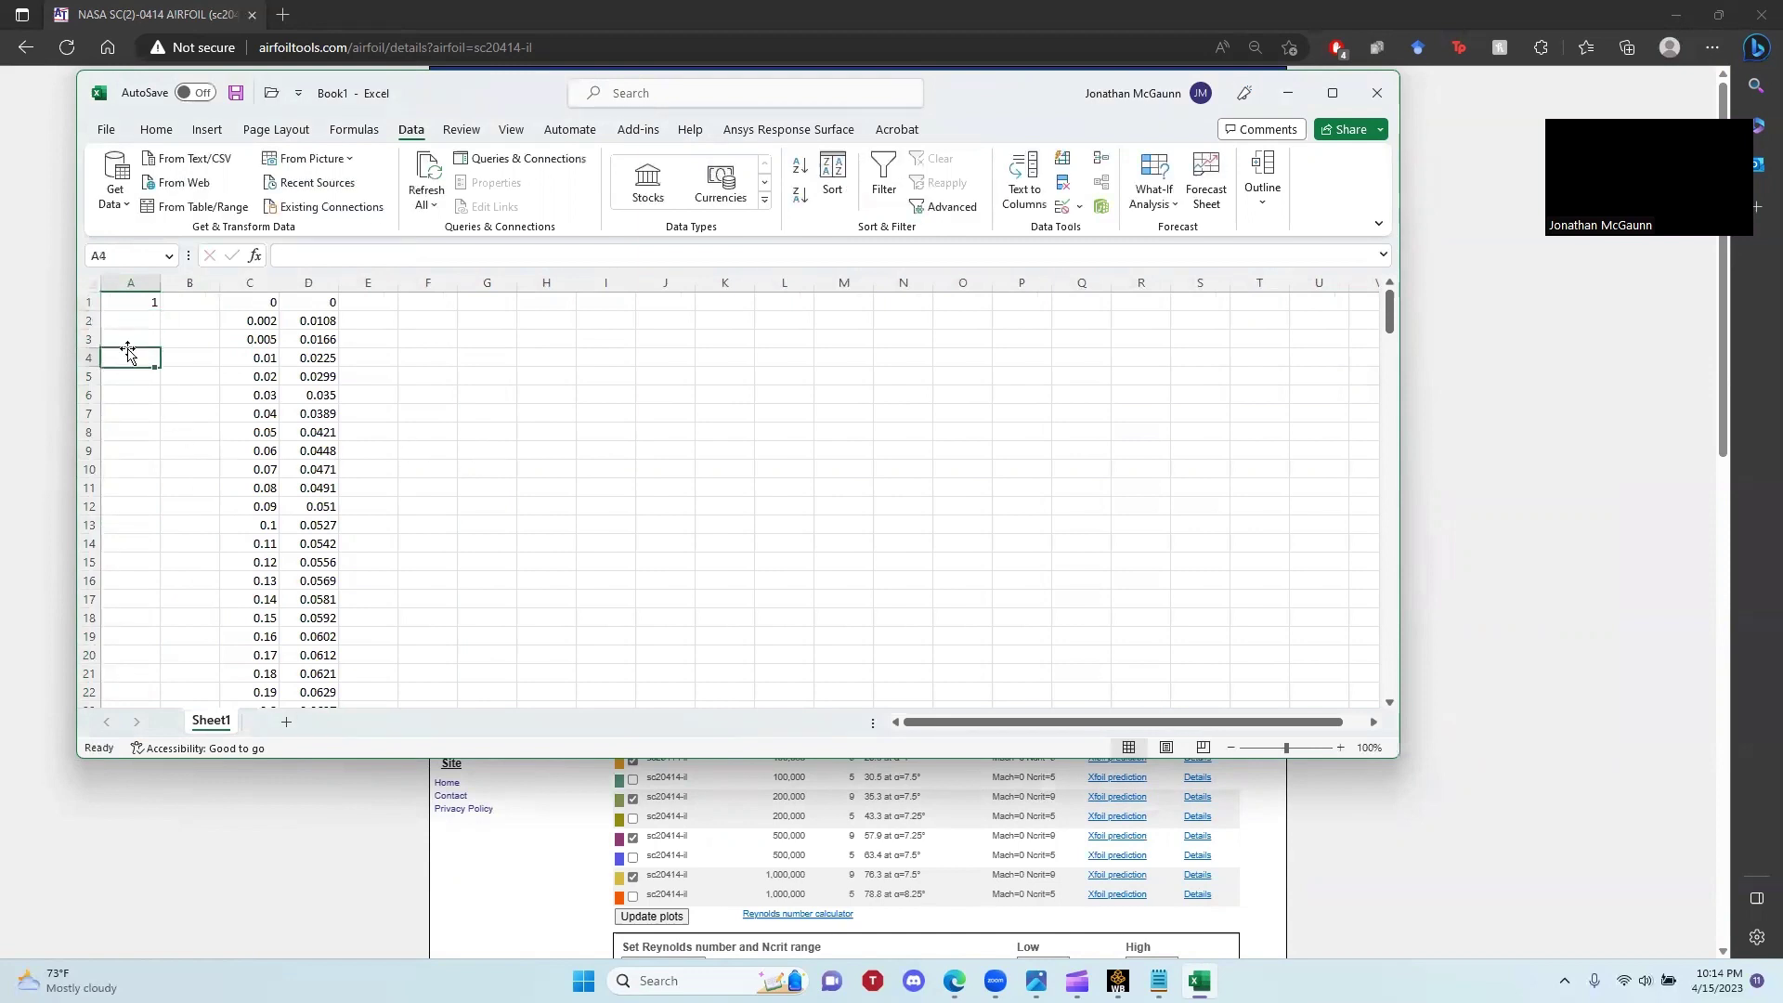
{"action": "left_click", "coordinate": [129, 322]}
{"action": "type", "text": "1"}
{"action": "left_click", "coordinate": [131, 339]}
{"action": "type", "text": "1"}
{"action": "left_click", "coordinate": [135, 362]}
{"action": "type", "text": "1"}
{"action": "left_click", "coordinate": [148, 388]}
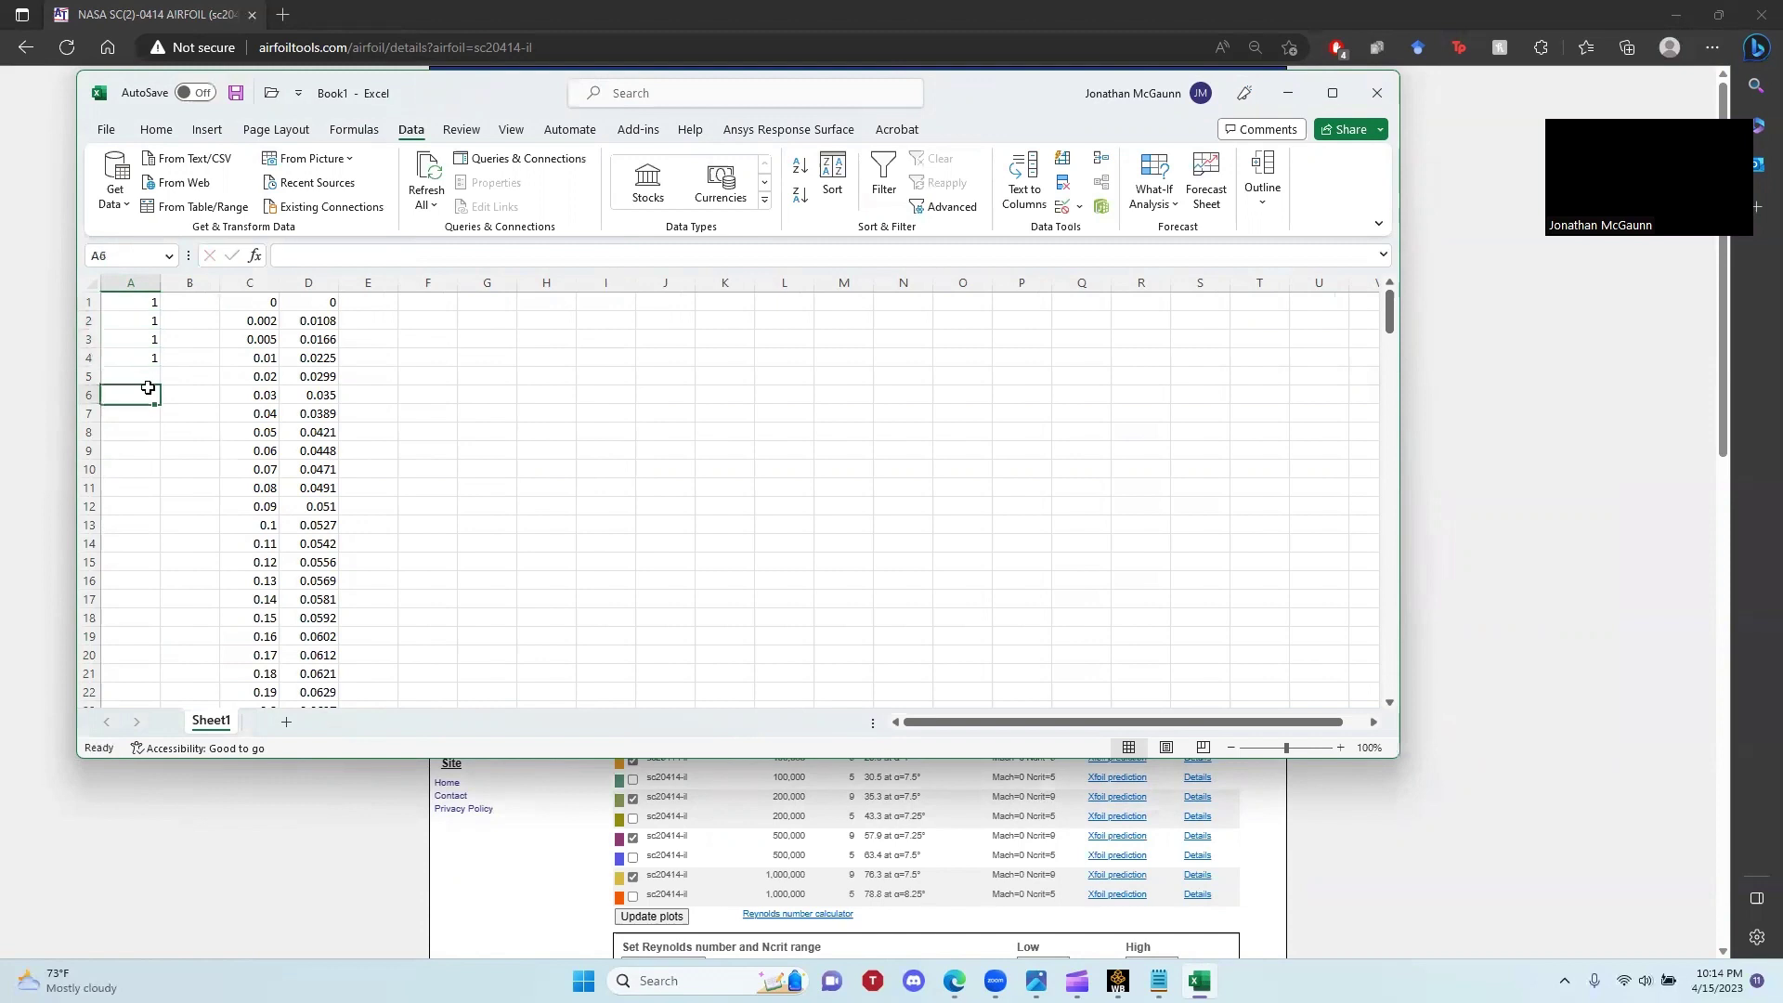
{"action": "left_click_drag", "start_coordinate": [147, 304], "coordinate": [156, 687]}
Delete row 104, which has no coordinates and separates the upper-surface points from the lower-surface points.
{"action": "scroll", "coordinate": [231, 429], "scroll_direction": "up", "scroll_amount": 20}
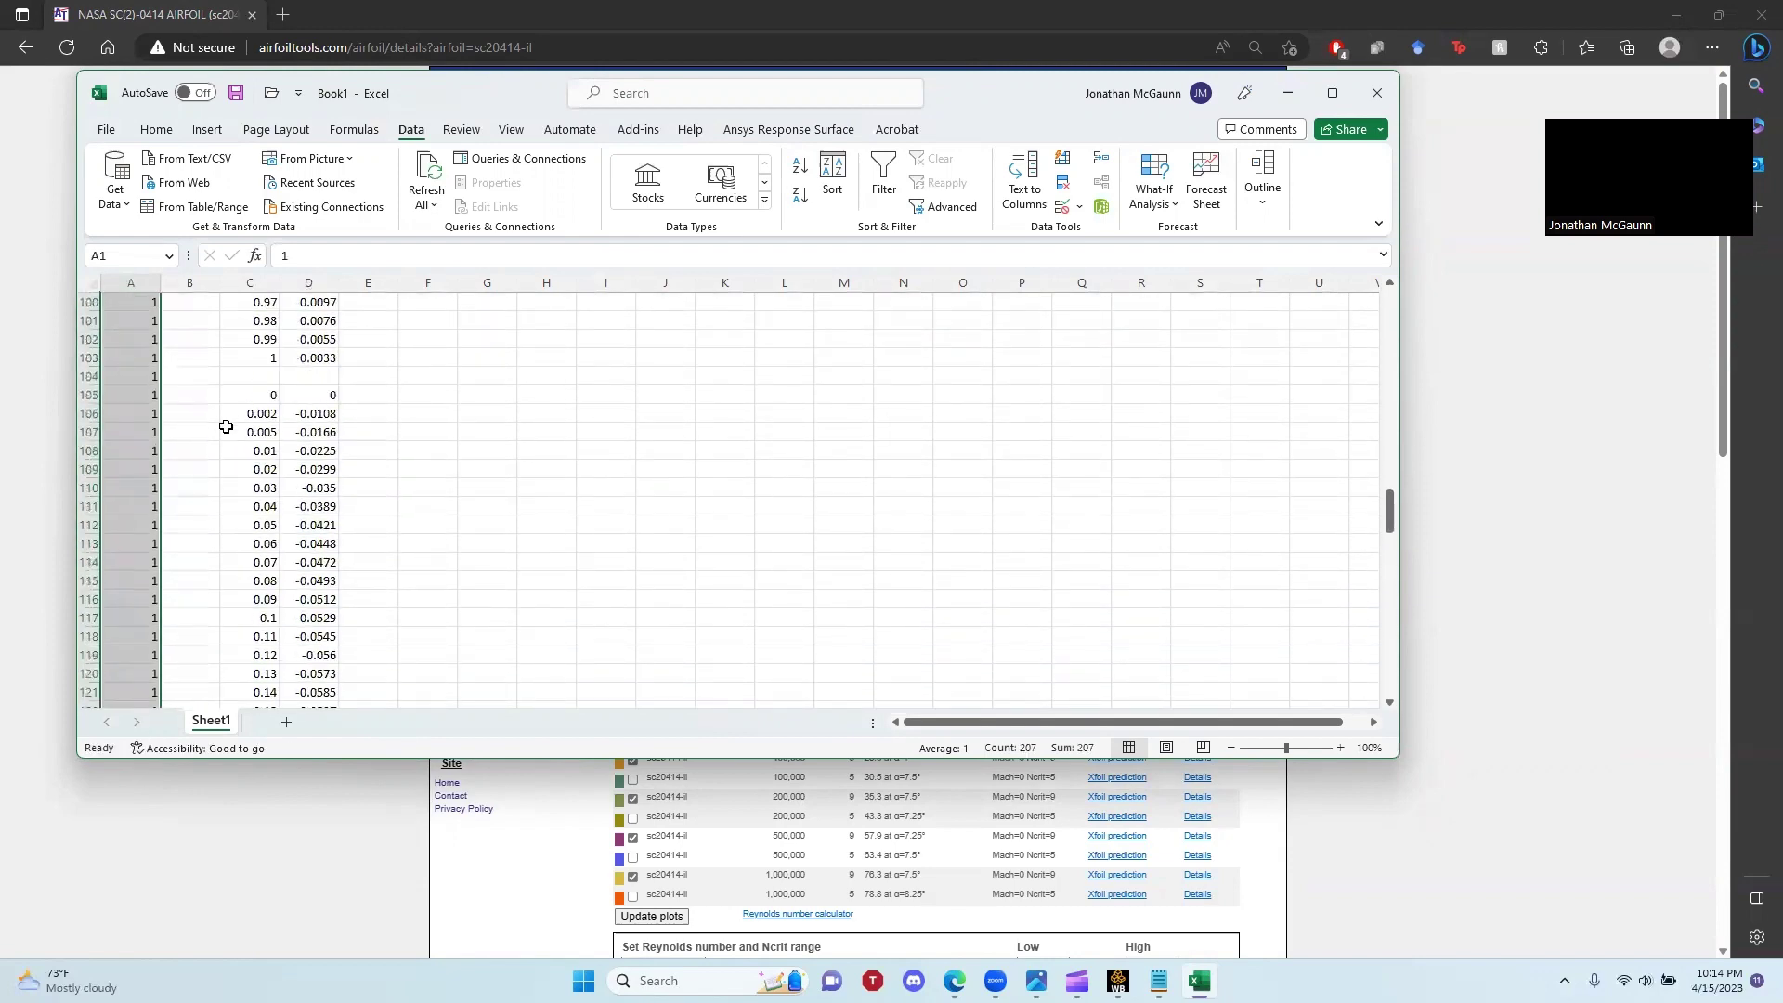
{"action": "scroll", "coordinate": [287, 500], "scroll_direction": "down", "scroll_amount": 3}
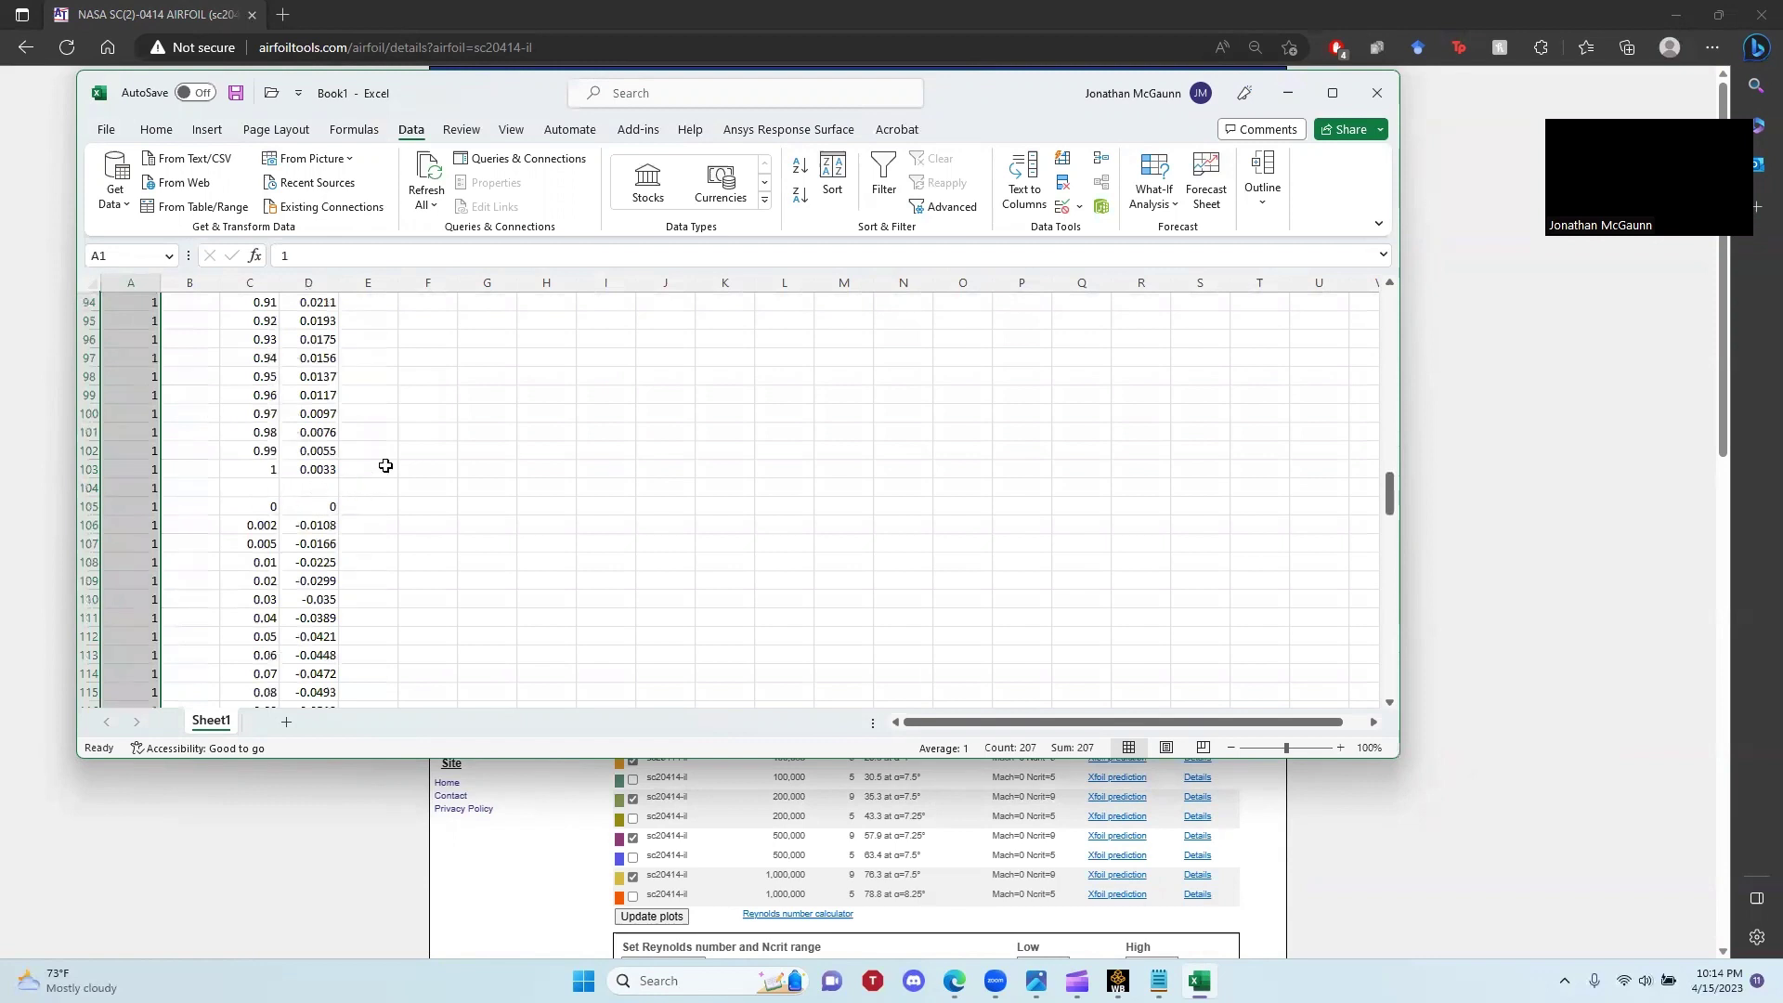
{"action": "left_click_drag", "start_coordinate": [337, 488], "coordinate": [139, 482]}
{"action": "left_click_drag", "start_coordinate": [317, 488], "coordinate": [89, 485]}
{"action": "left_click", "coordinate": [88, 487]}
{"action": "right_click", "coordinate": [88, 487]}
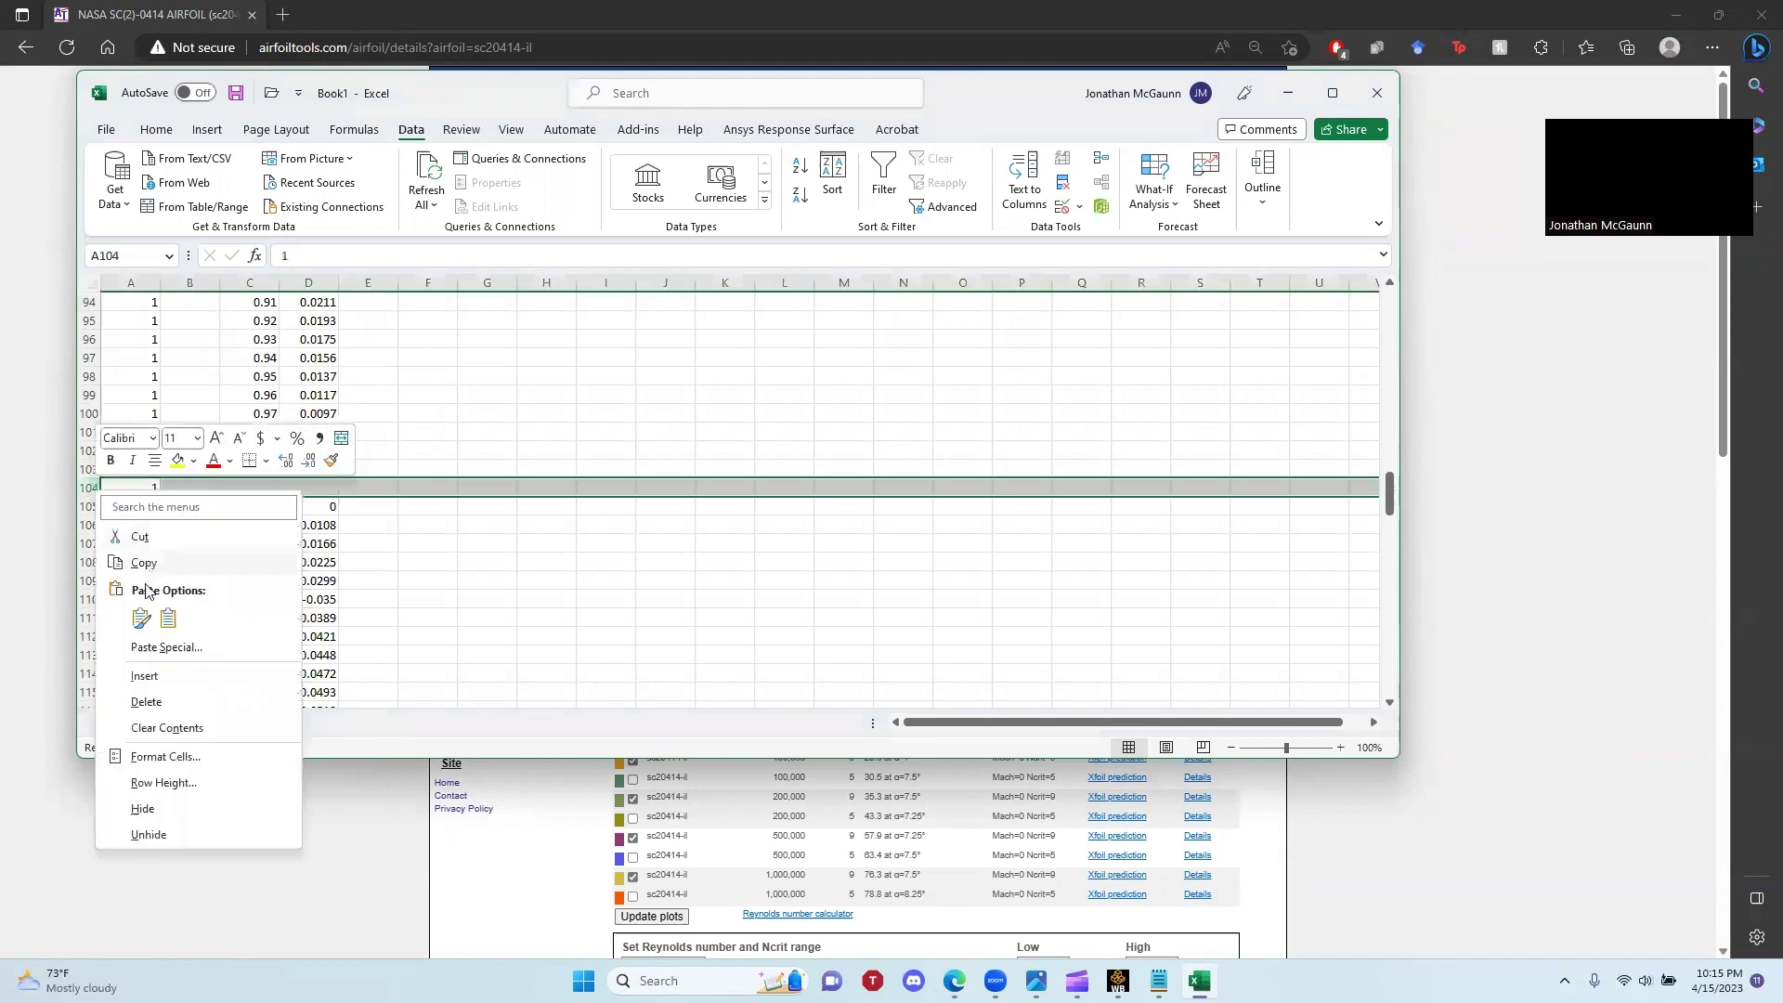
{"action": "left_click", "coordinate": [149, 700]}
{"action": "left_click", "coordinate": [413, 526]}
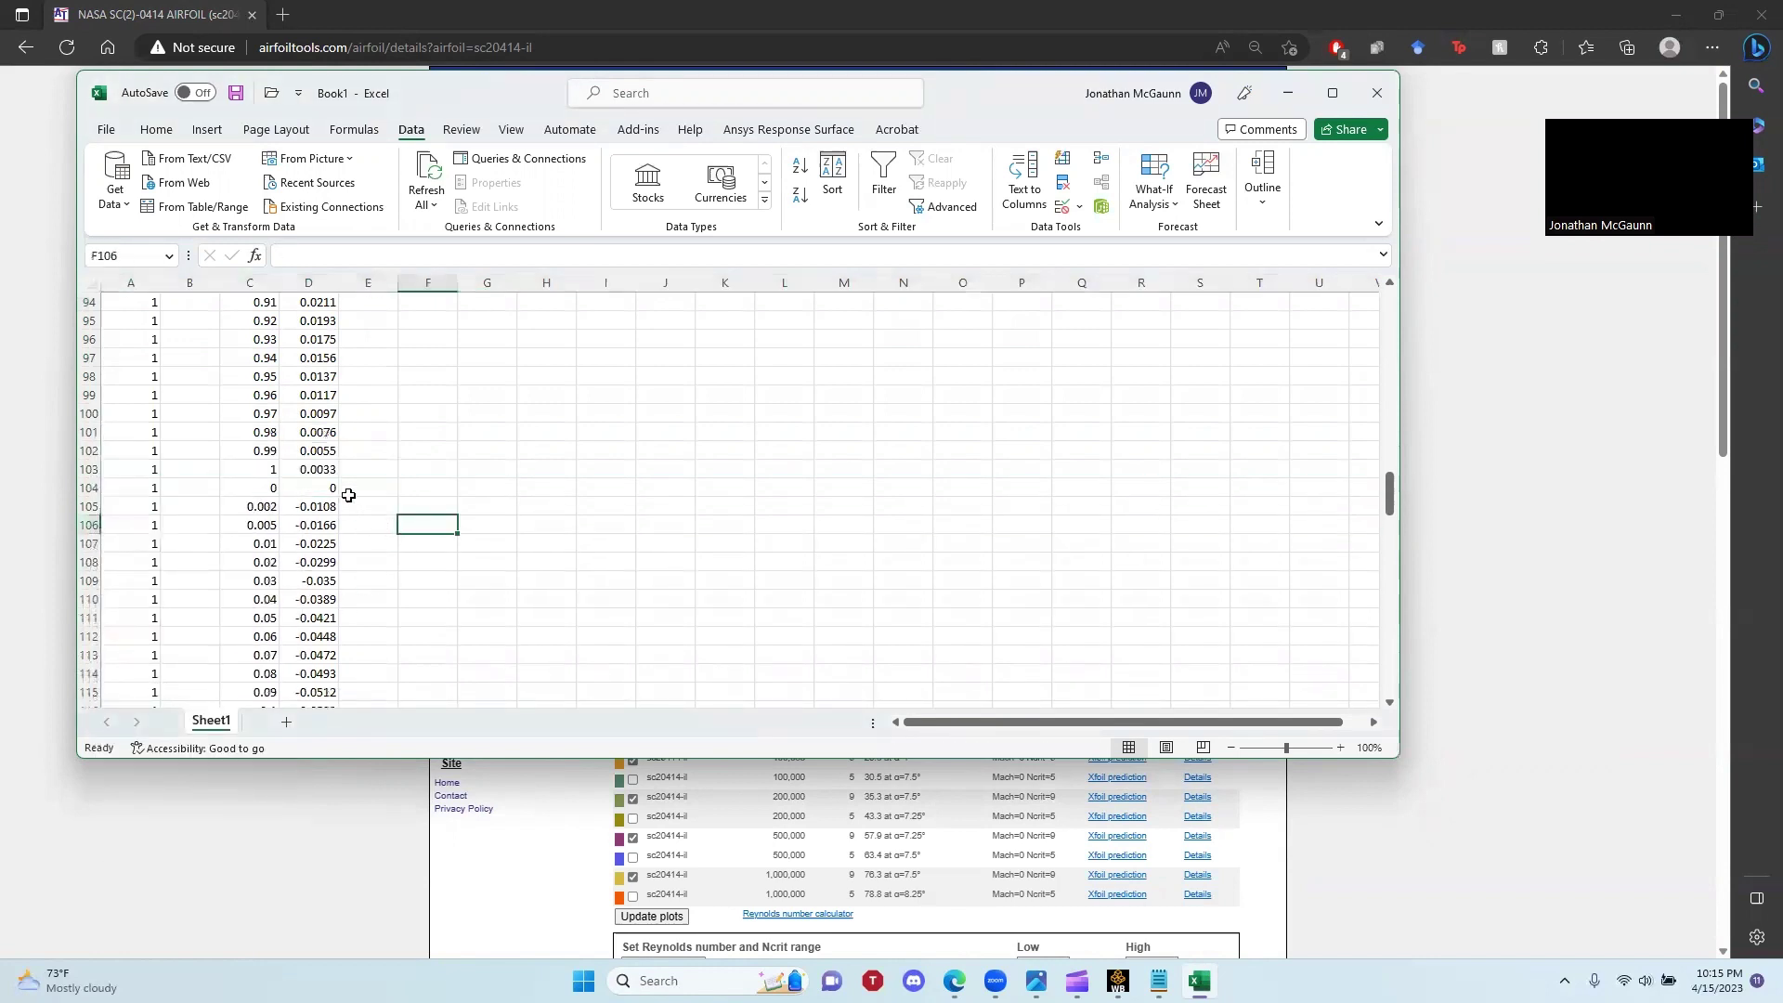
Compare the zero rows 1 and 104 and check where the upper-surface points end and the lower-surface points begin.
{"action": "scroll", "coordinate": [356, 489], "scroll_direction": "up", "scroll_amount": 20}
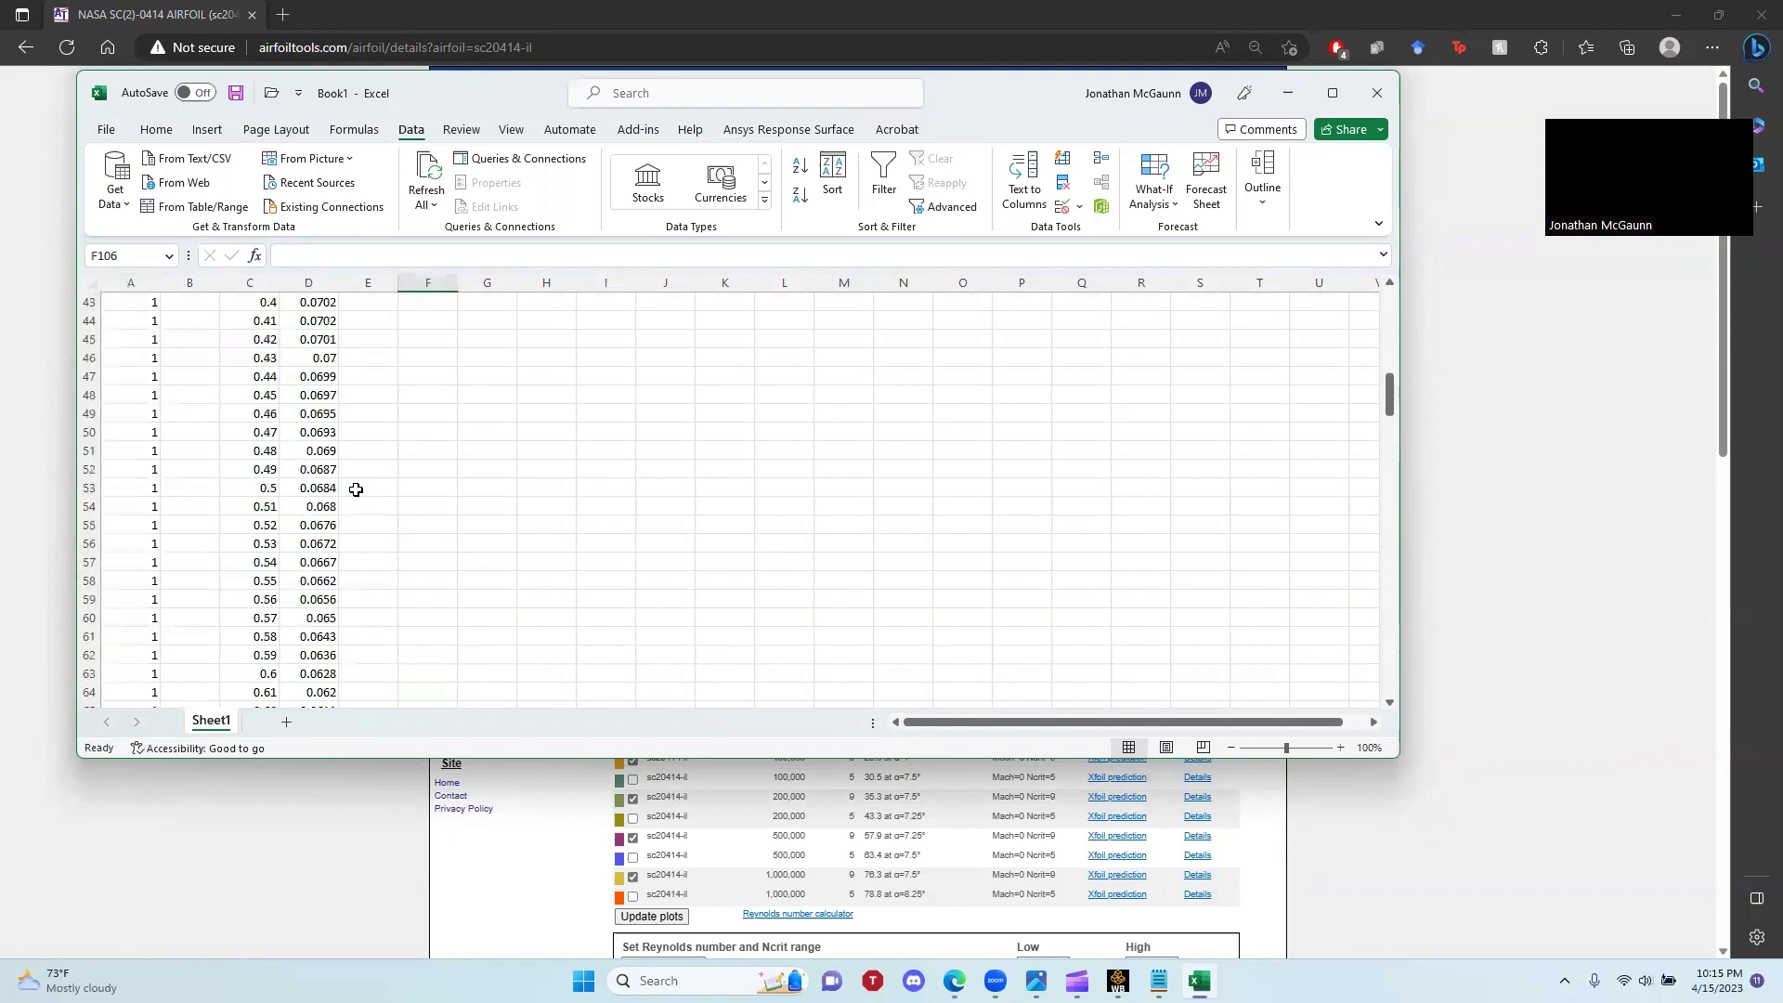
{"action": "left_click", "coordinate": [359, 303]}
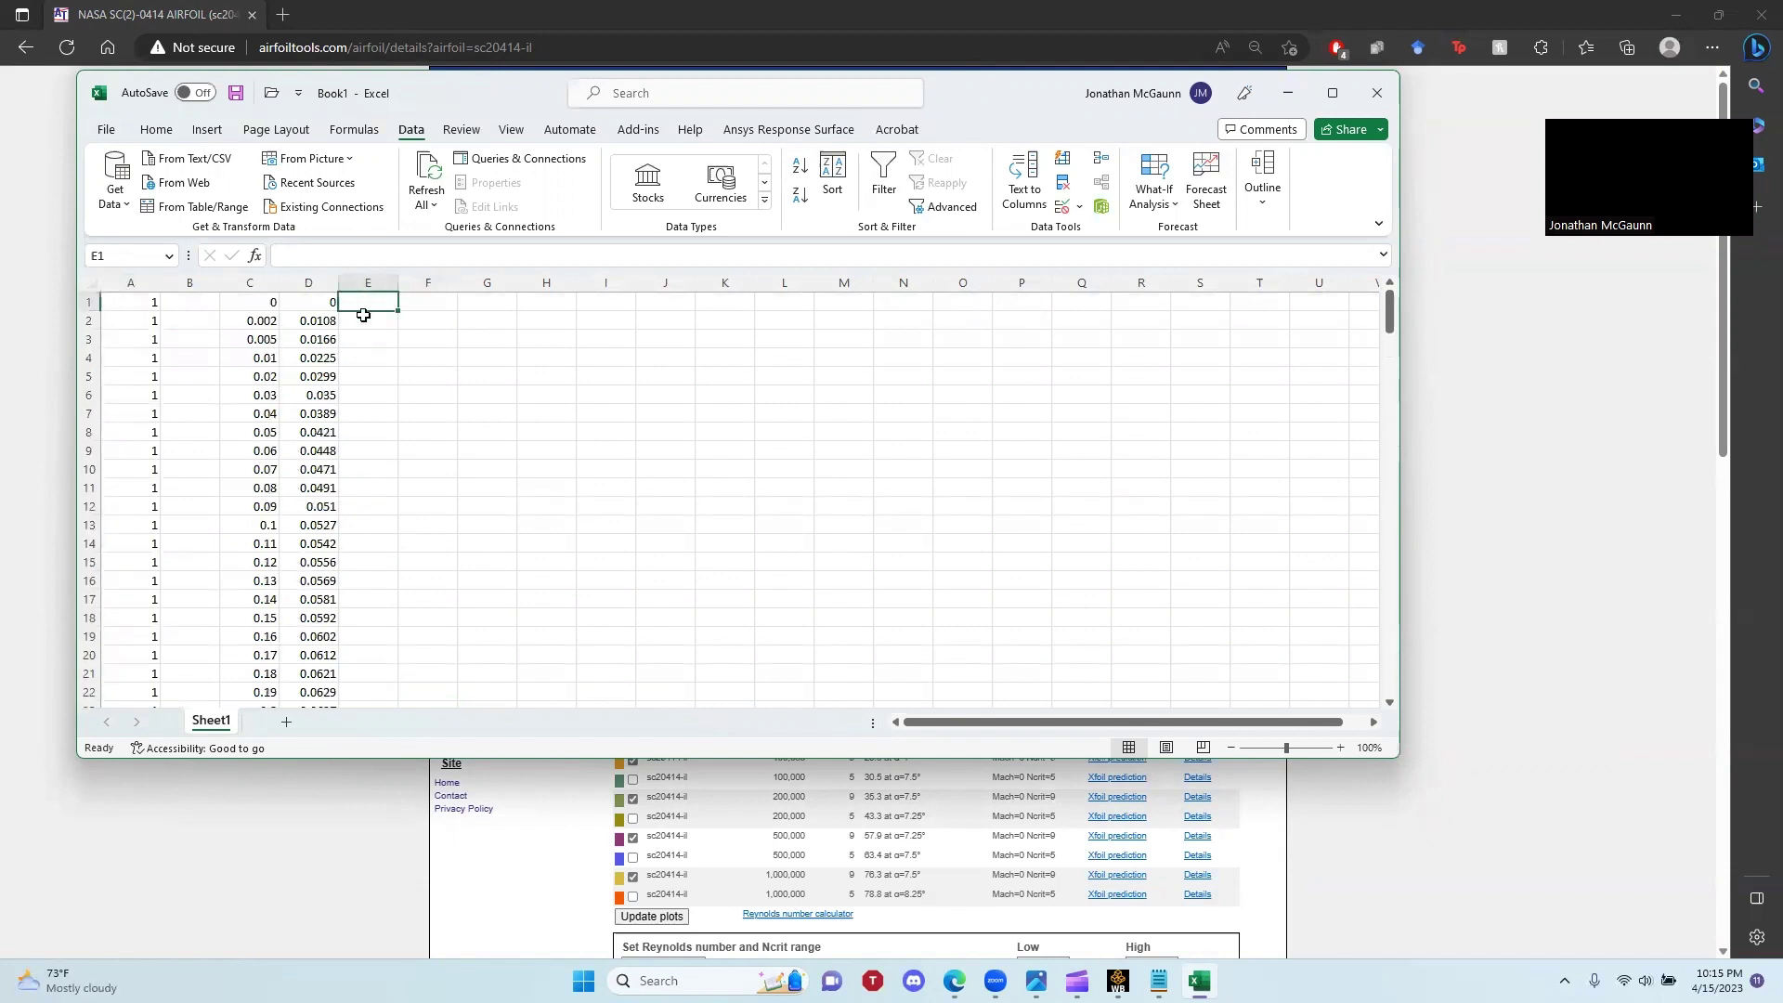
{"action": "scroll", "coordinate": [350, 350], "scroll_direction": "down", "scroll_amount": 20}
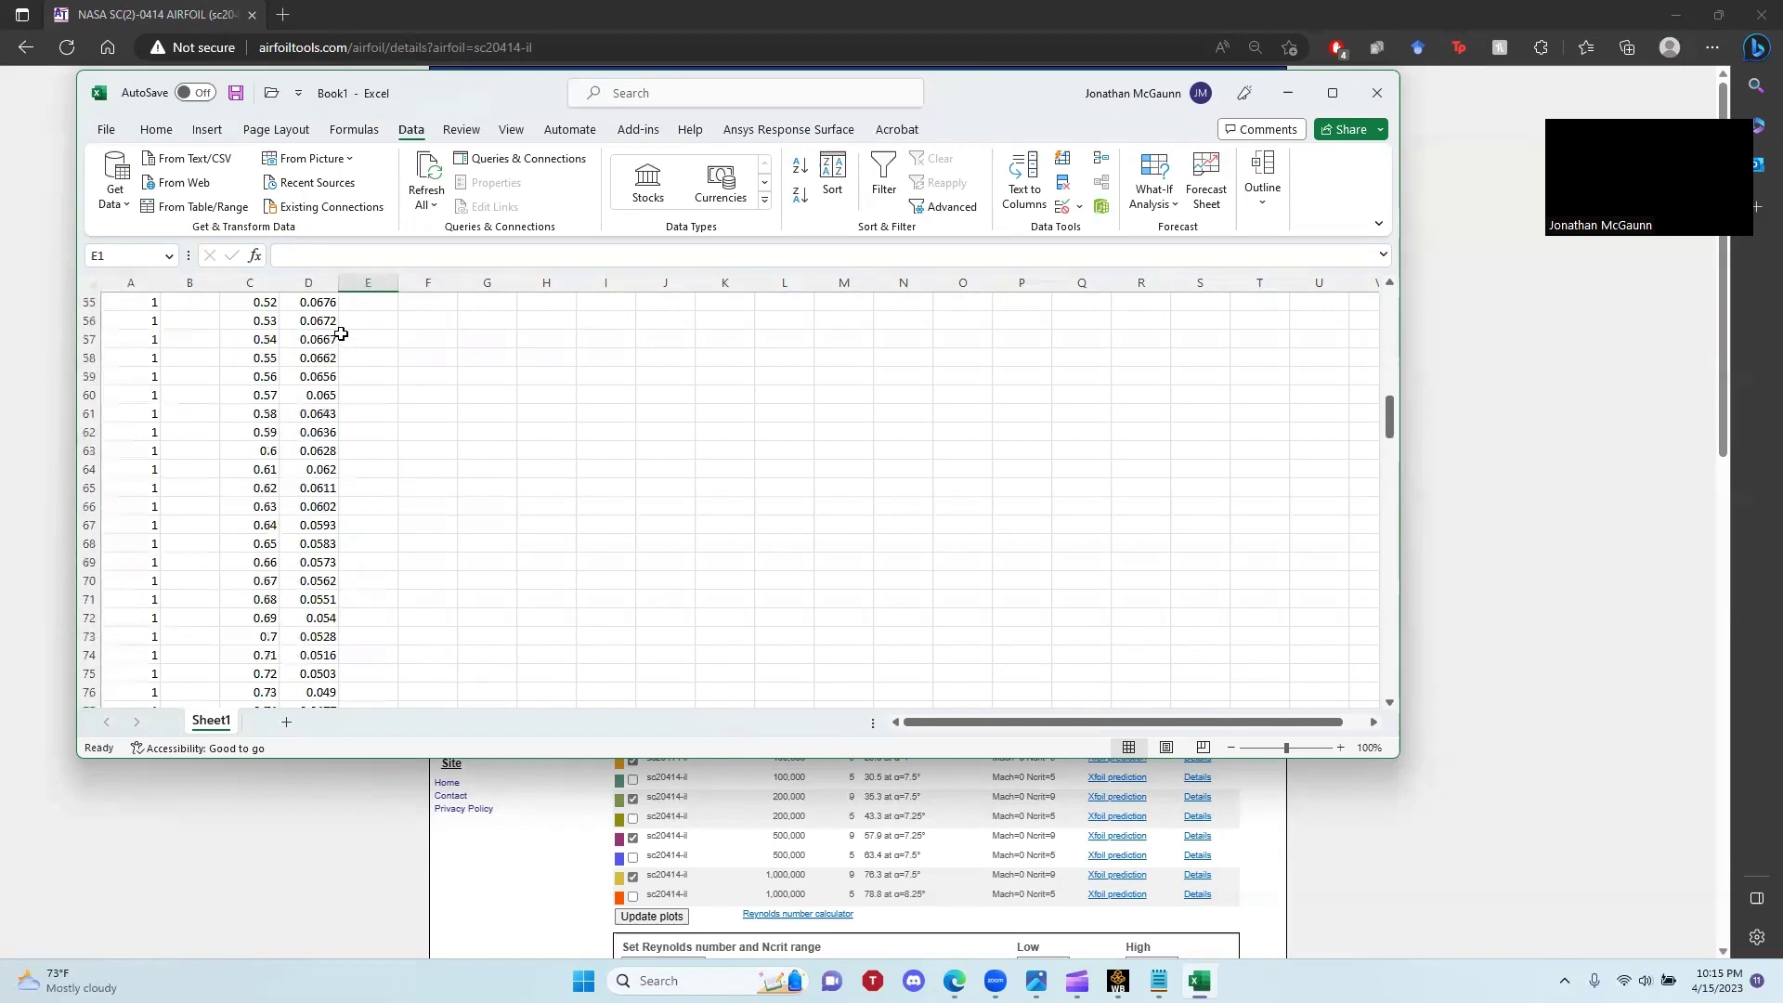
{"action": "scroll", "coordinate": [323, 351], "scroll_direction": "down", "scroll_amount": 3}
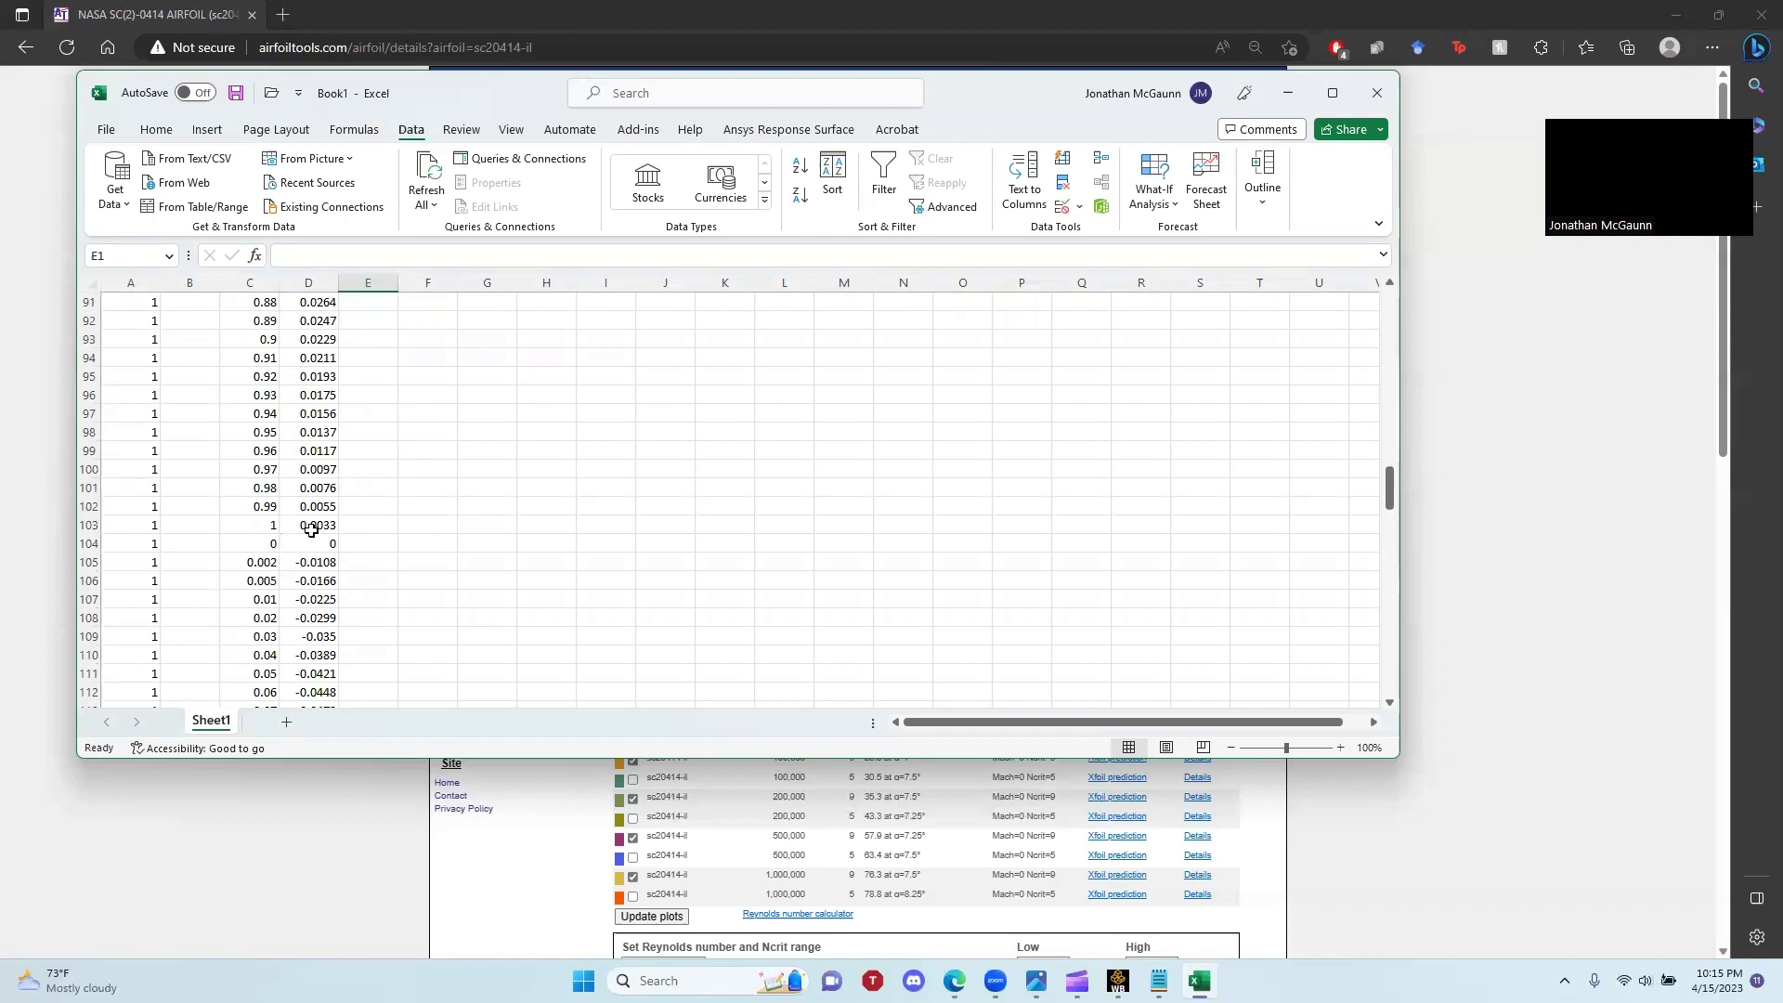
{"action": "scroll", "coordinate": [312, 529], "scroll_direction": "up", "scroll_amount": 20}
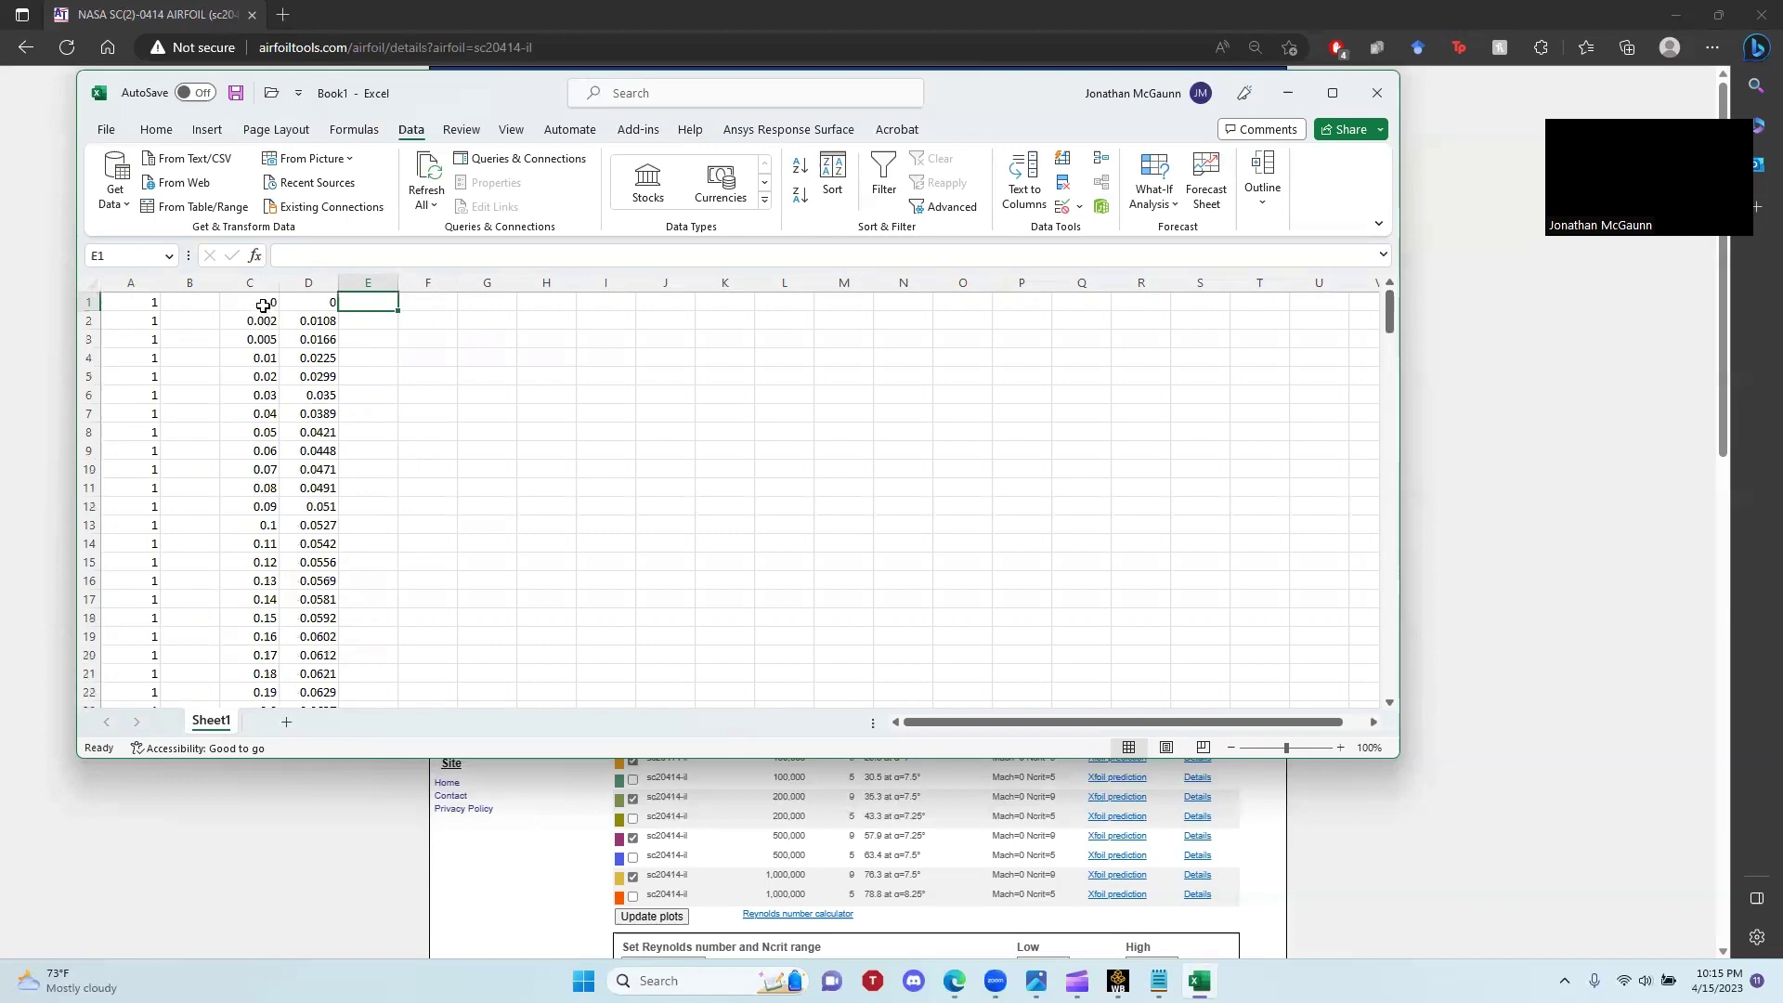
{"action": "left_click_drag", "start_coordinate": [264, 306], "coordinate": [303, 450]}
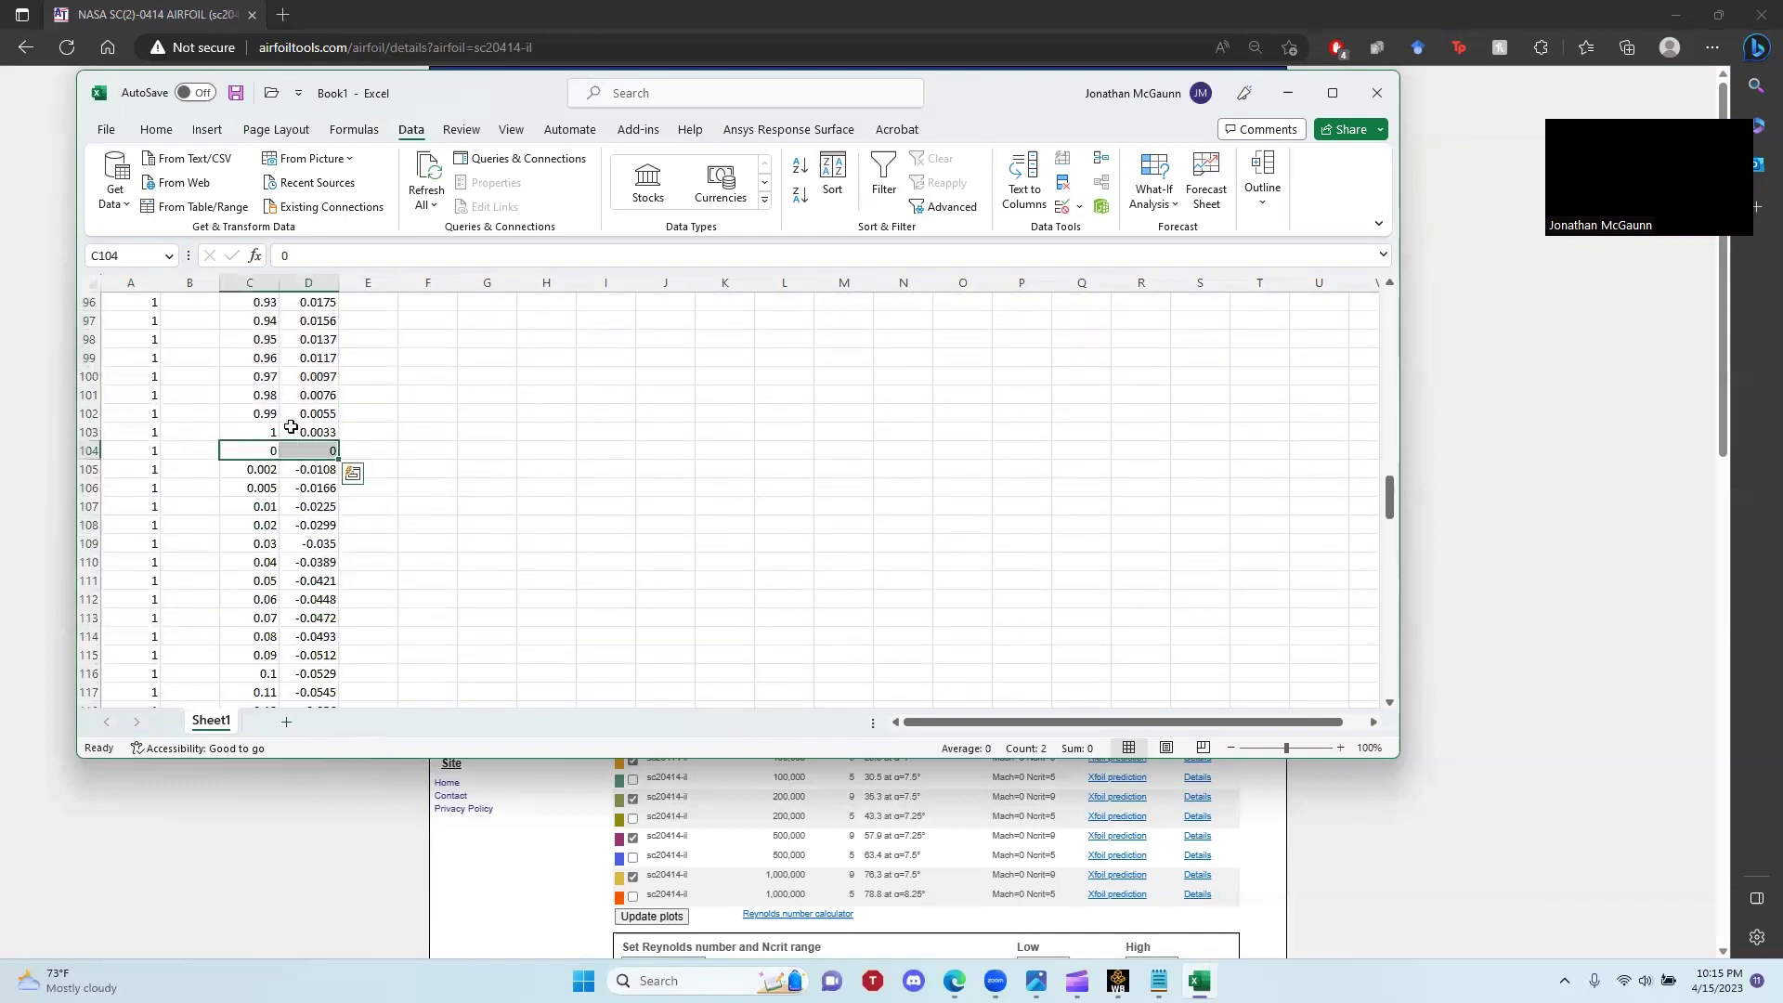
{"action": "scroll", "coordinate": [353, 418], "scroll_direction": "up", "scroll_amount": 20}
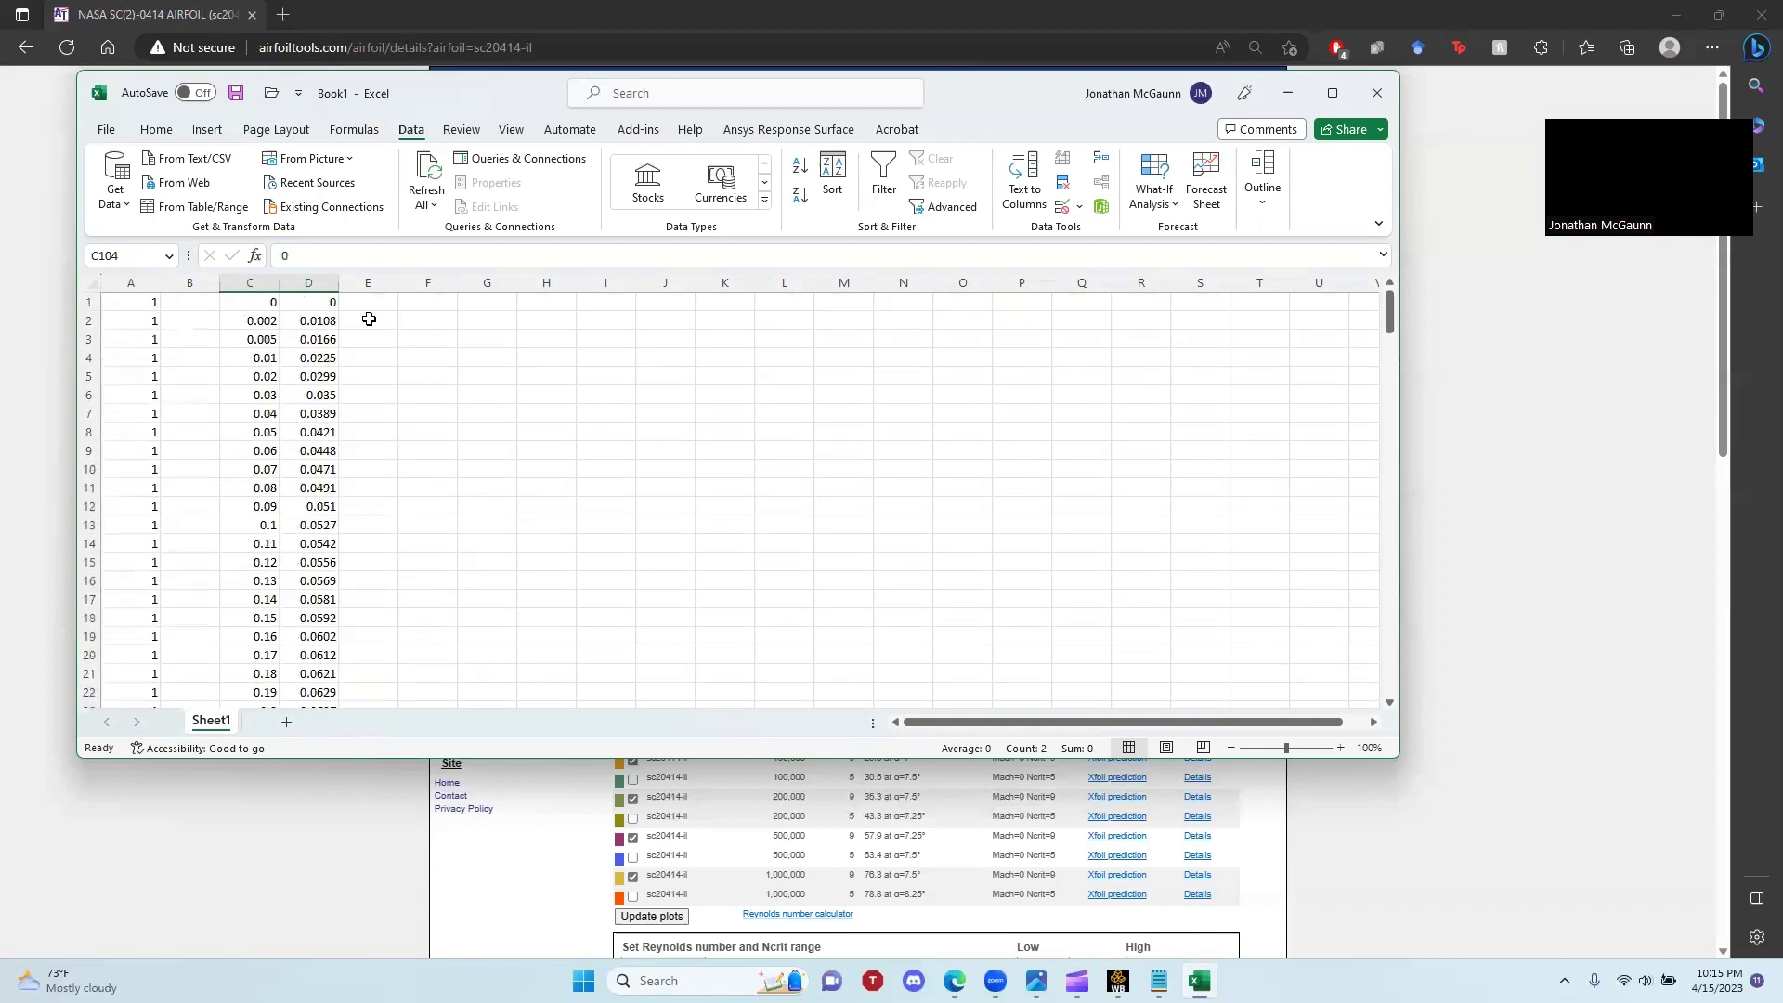
Number the upper-surface rows in column E by entering 1 to 4 in E1:E4 and extending the series to E103.
{"action": "left_click", "coordinate": [369, 301]}
{"action": "type", "text": "1"}
{"action": "key", "text": "Return"}
{"action": "type", "text": "2"}
{"action": "key", "text": "Return"}
{"action": "type", "text": "3"}
{"action": "key", "text": "Return"}
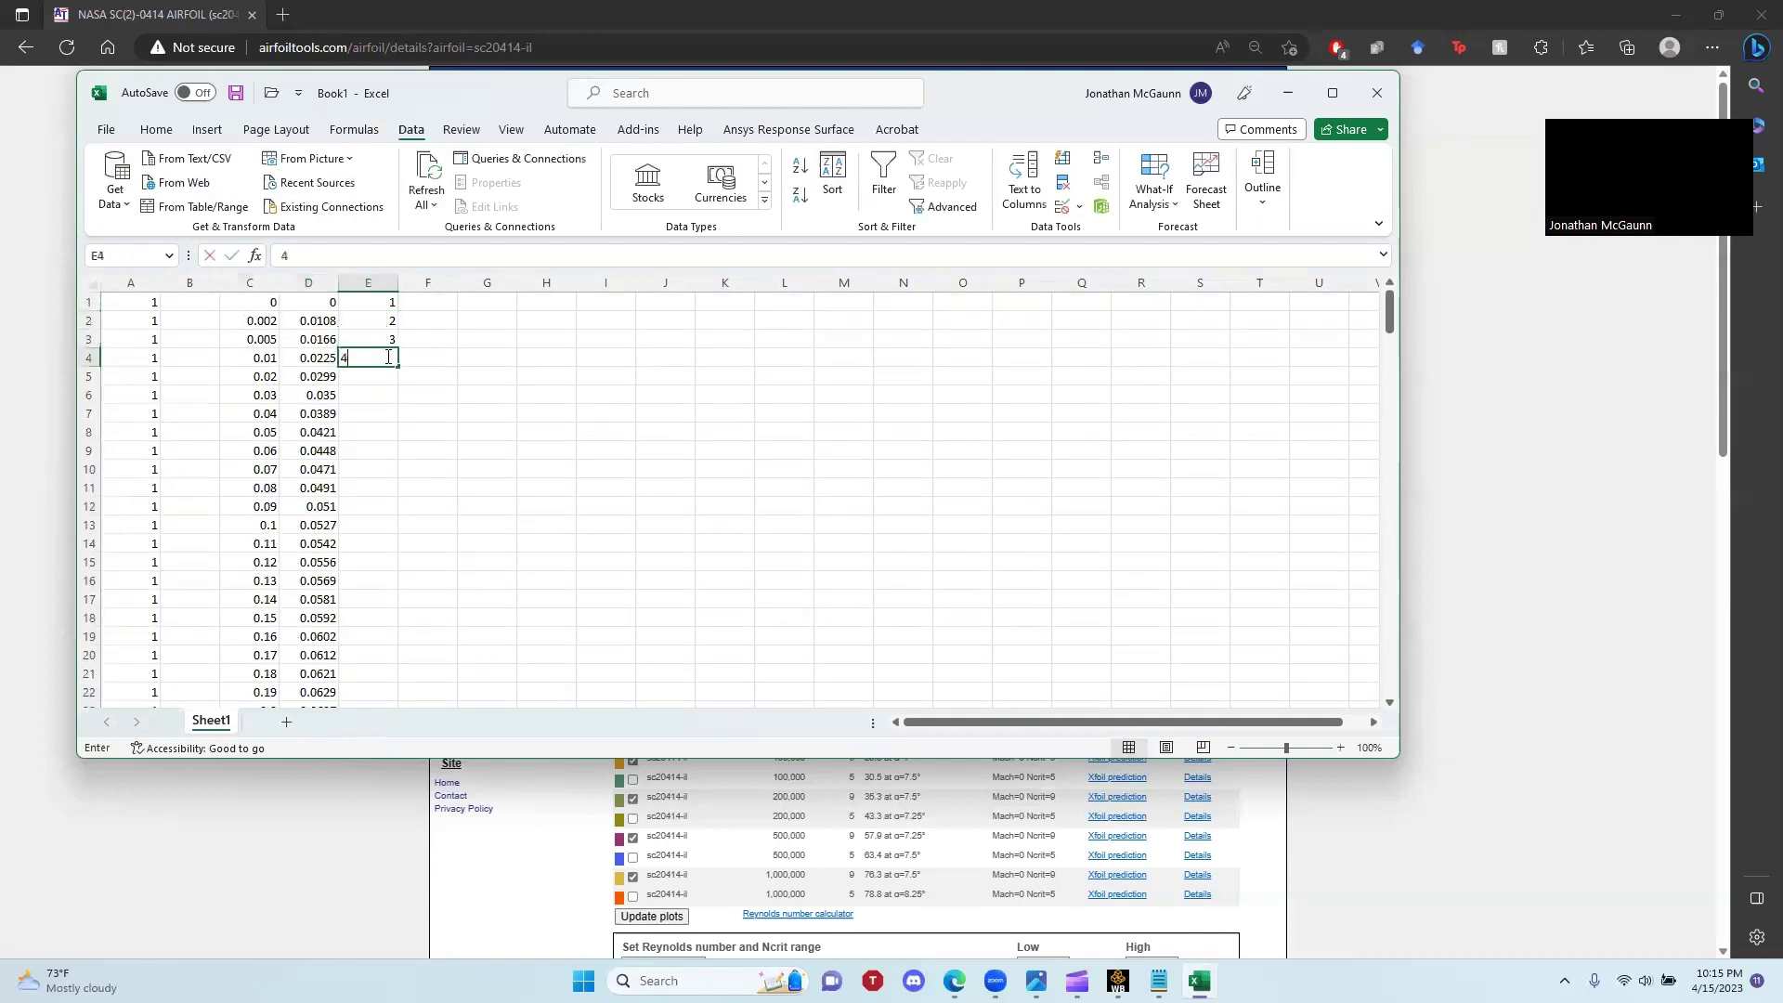
{"action": "type", "text": "4"}
{"action": "key", "text": "Return"}
{"action": "left_click_drag", "start_coordinate": [390, 300], "coordinate": [415, 256]}
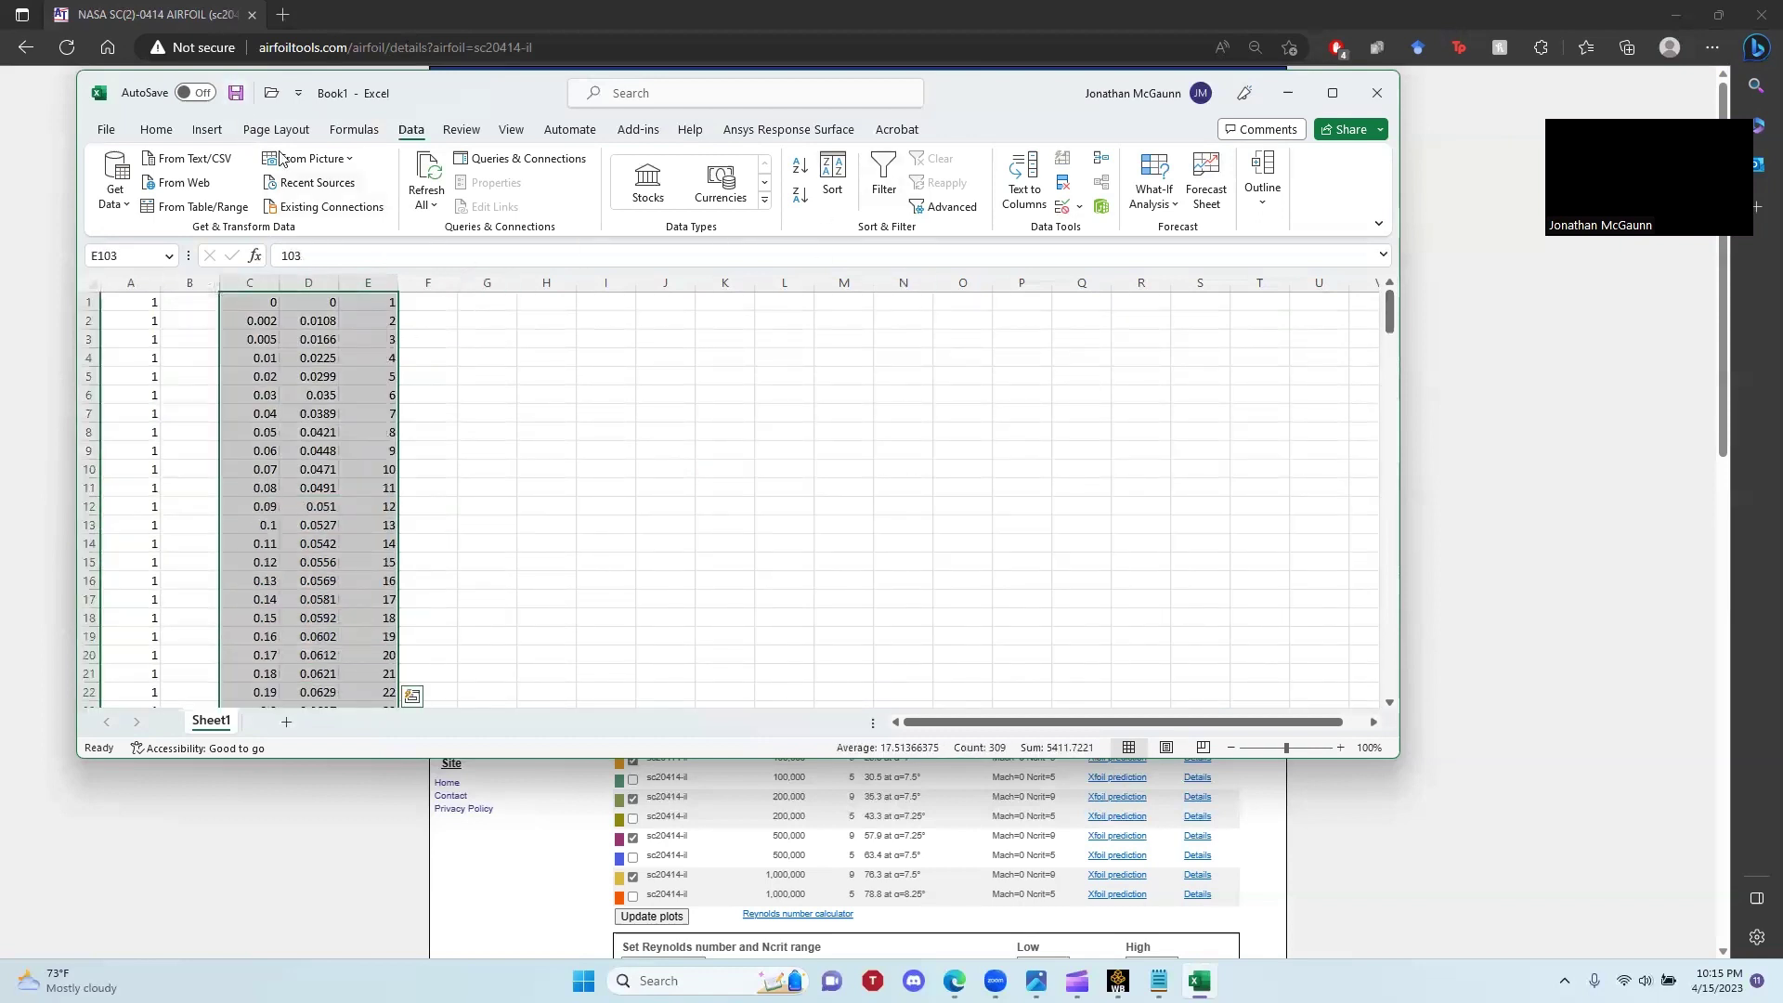
Sort the range C1:E103 by column E from largest to smallest, and clear the helper numbers from column E.
{"action": "left_click", "coordinate": [174, 130]}
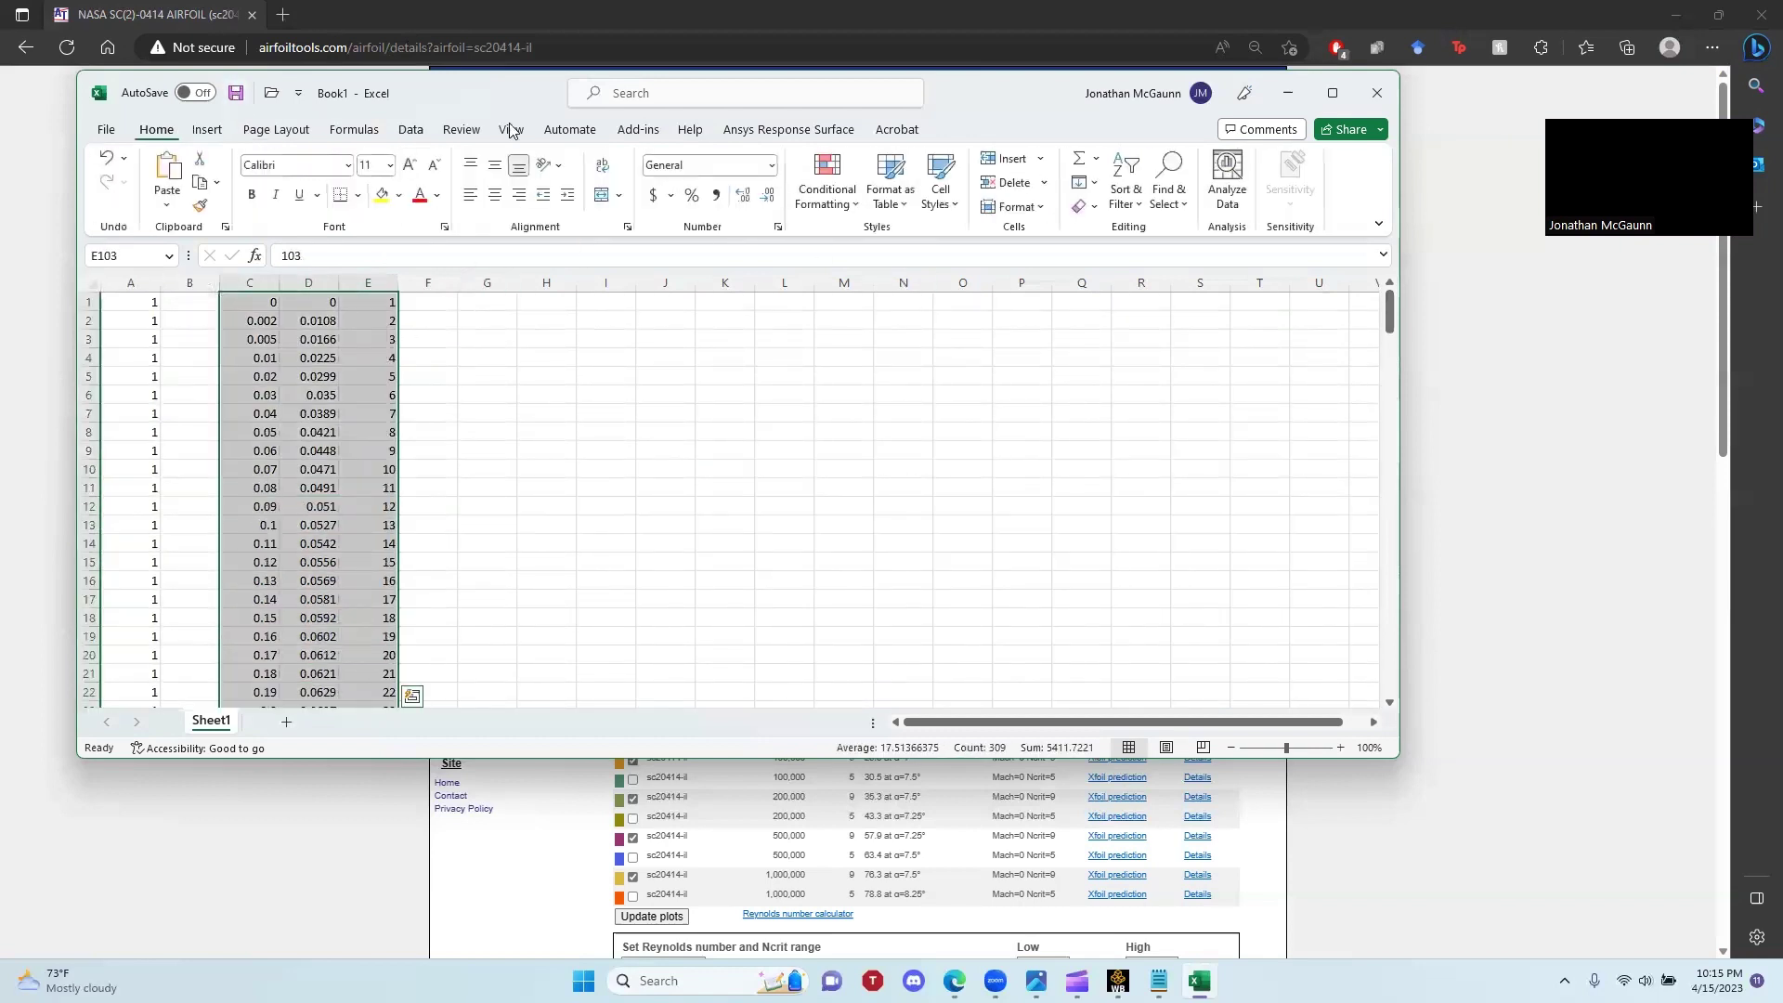
{"action": "left_click", "coordinate": [1129, 208]}
{"action": "left_click", "coordinate": [1196, 259]}
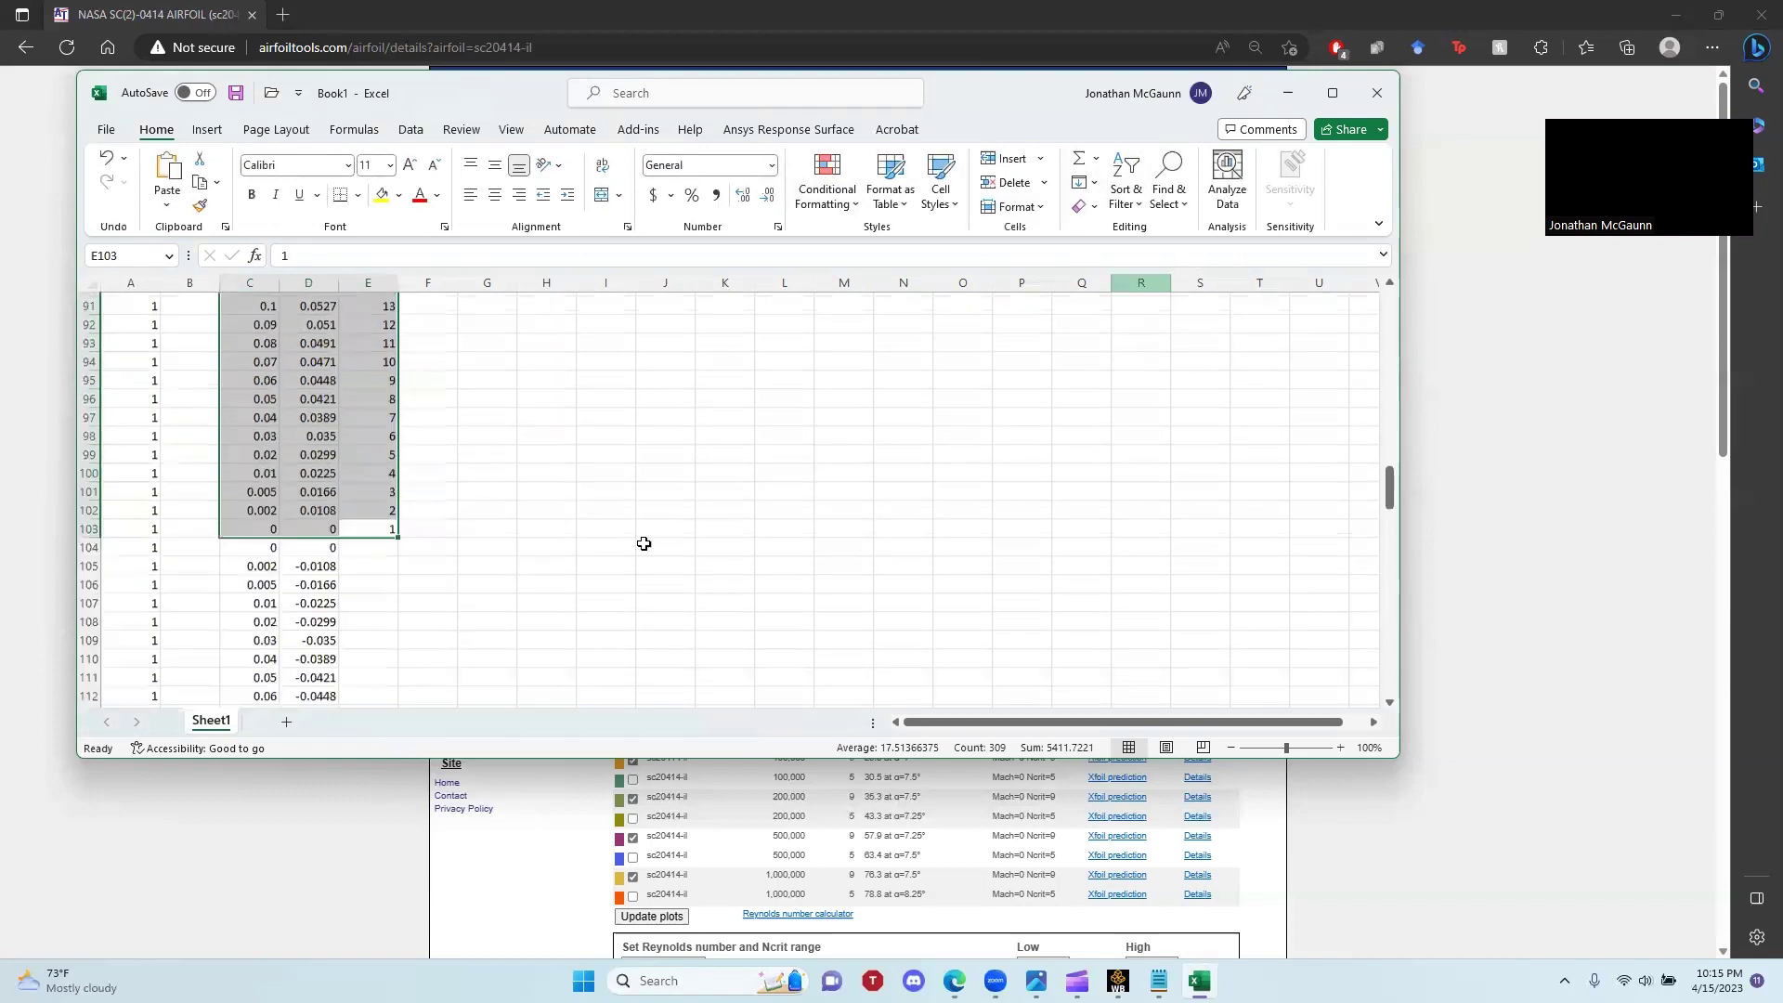
{"action": "left_click", "coordinate": [546, 543]}
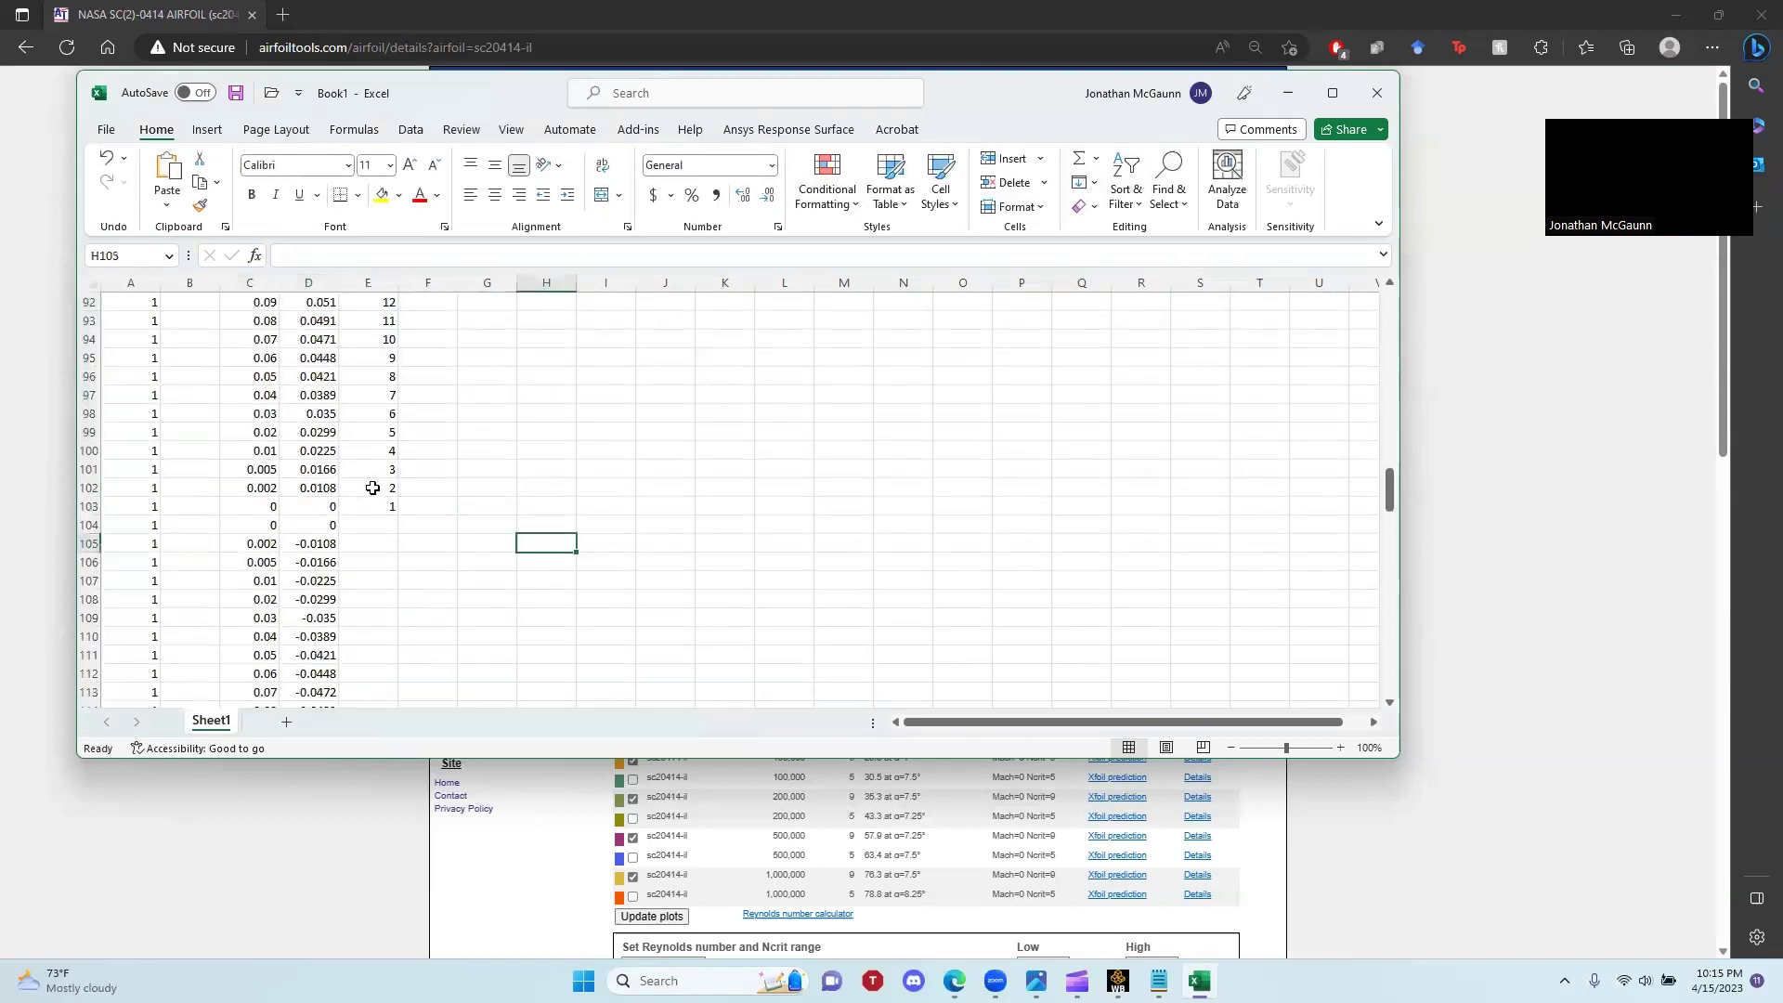
{"action": "left_click_drag", "start_coordinate": [372, 506], "coordinate": [381, 139]}
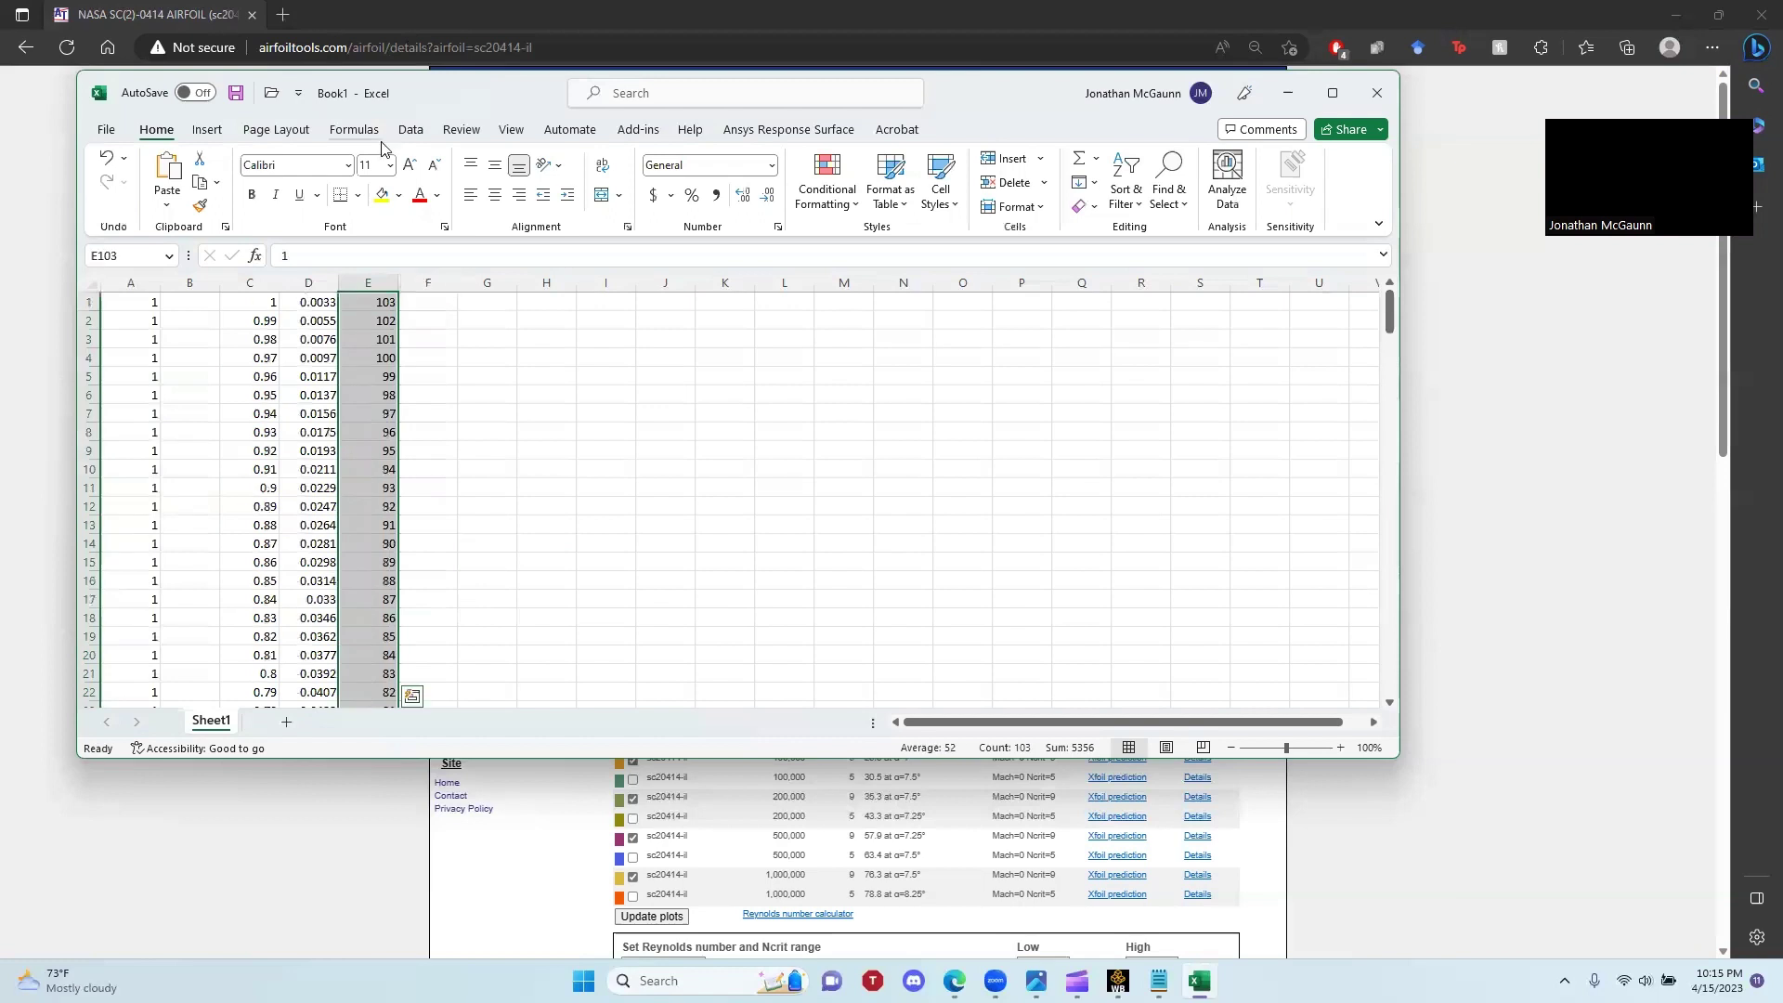
{"action": "key", "text": "Delete"}
Delete row 103, the duplicate 0, 0 point where the upper and lower surfaces meet.
{"action": "left_click_drag", "start_coordinate": [315, 507], "coordinate": [107, 506]}
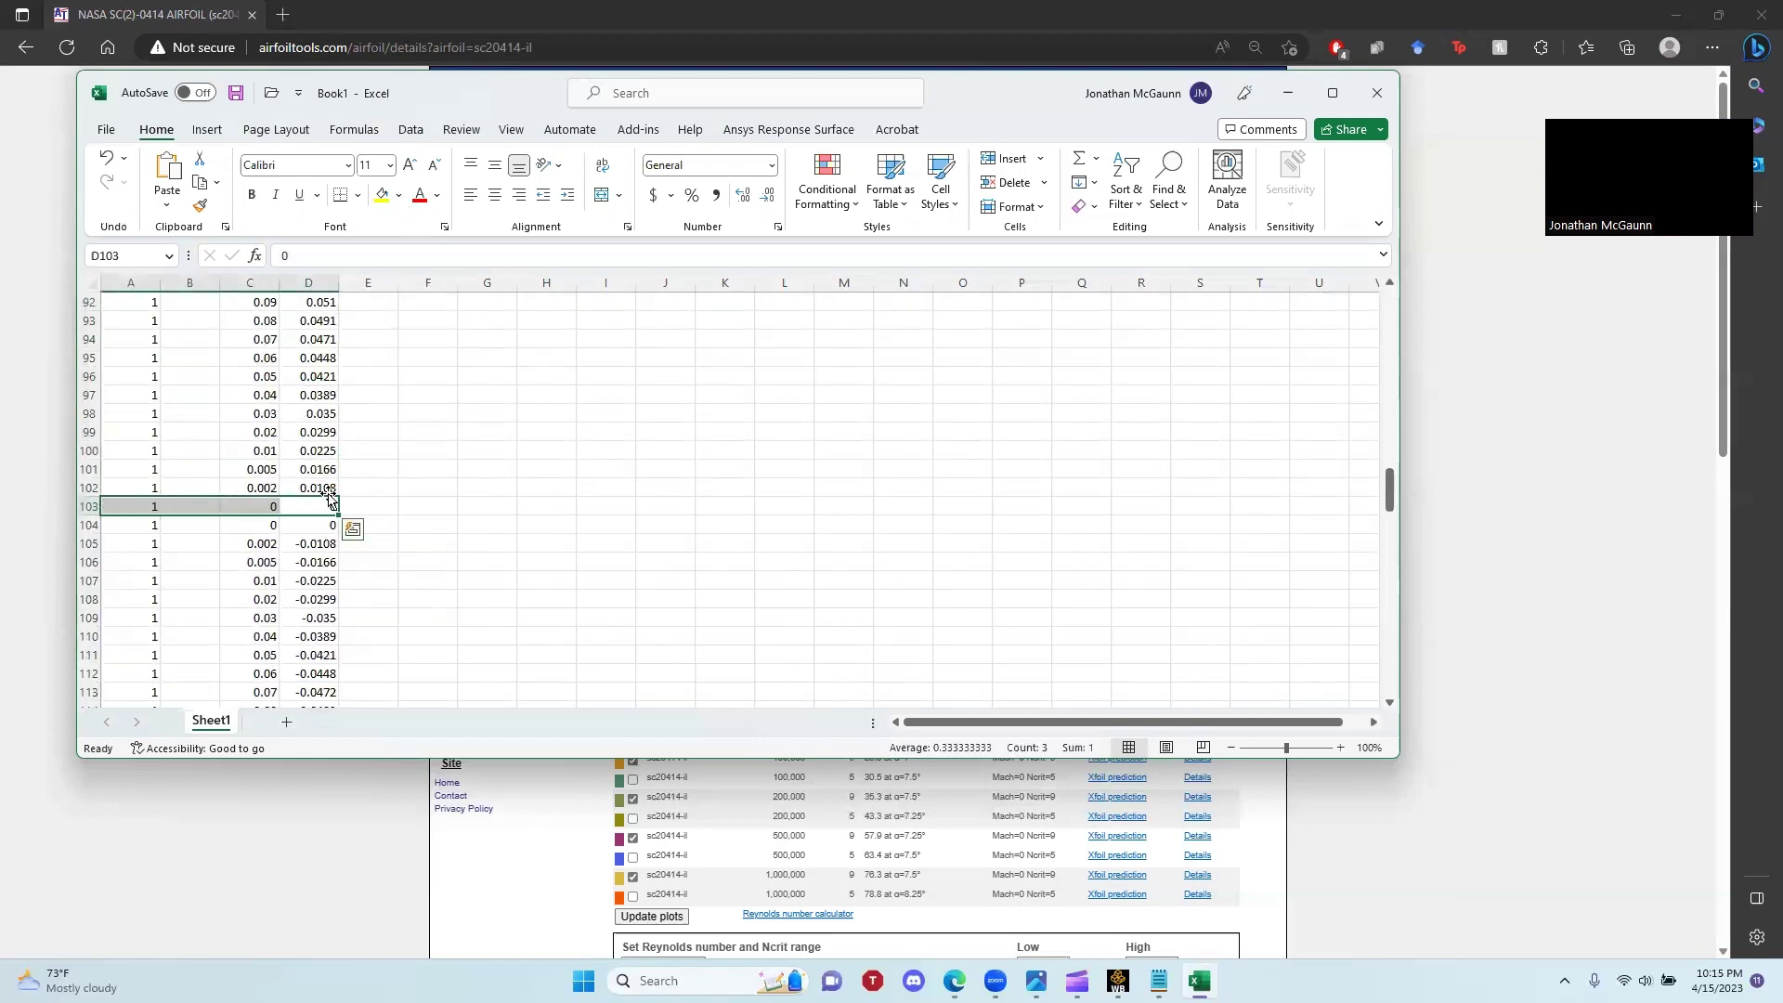
{"action": "right_click", "coordinate": [104, 506]}
{"action": "left_click", "coordinate": [146, 717]}
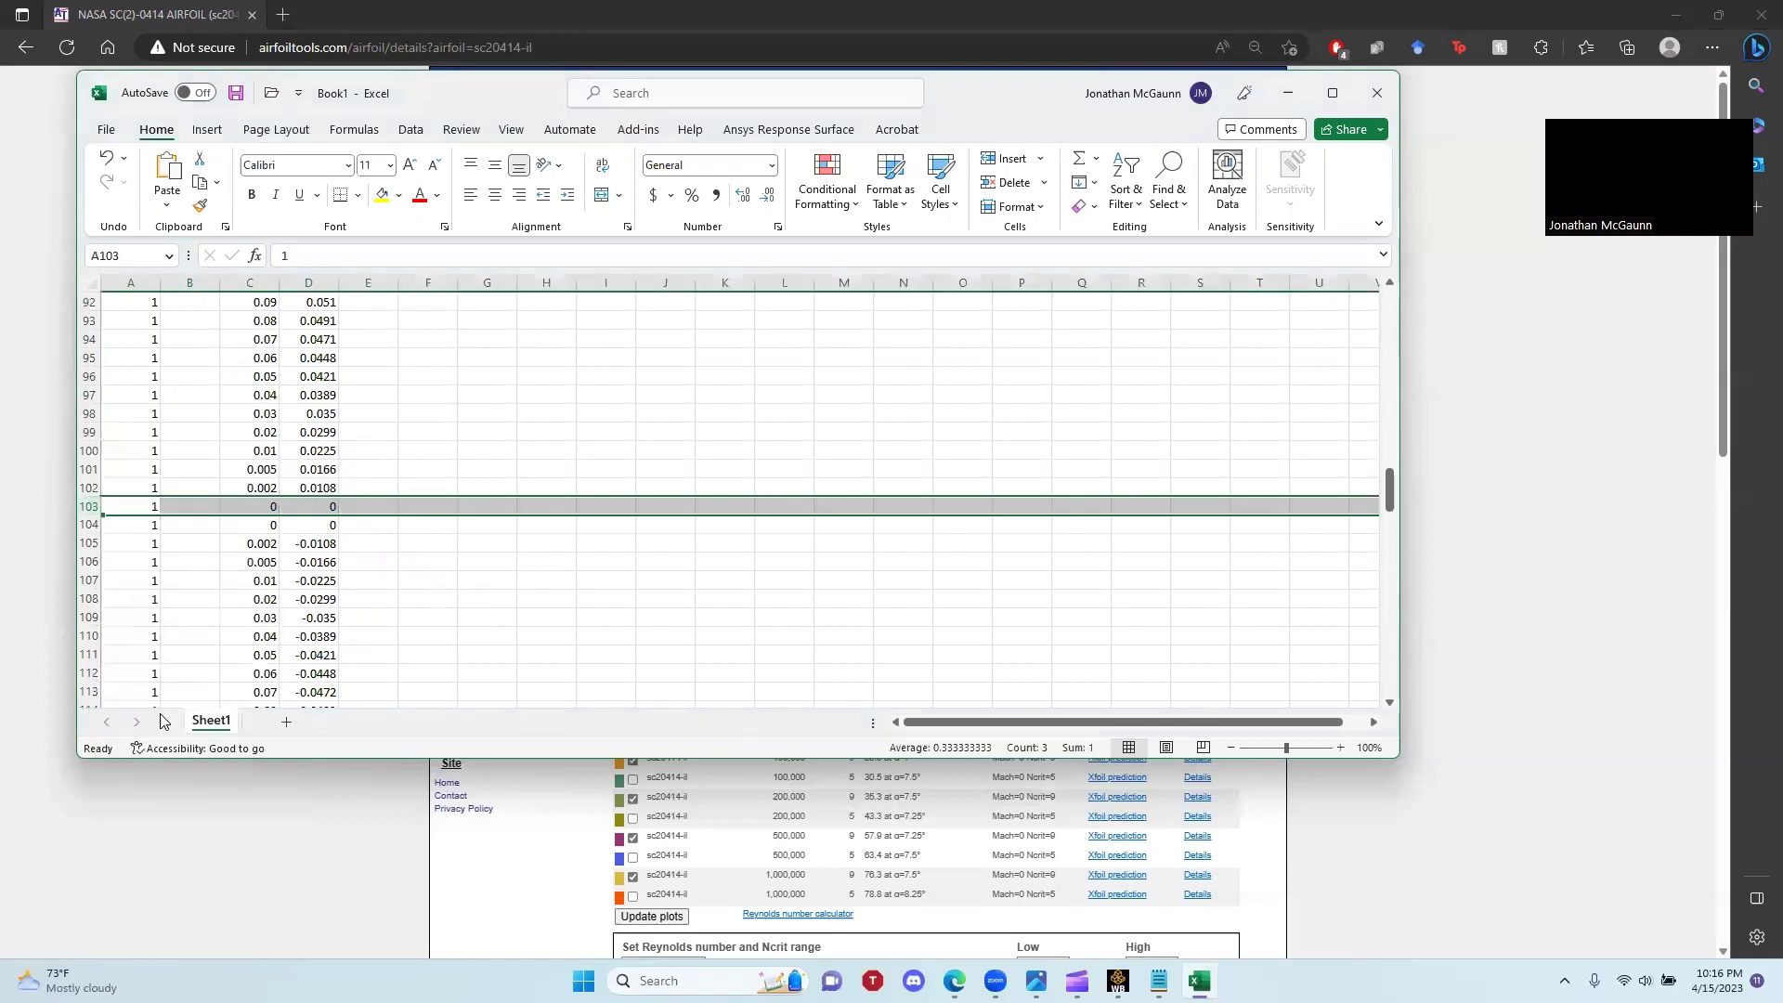
{"action": "left_click", "coordinate": [382, 557]}
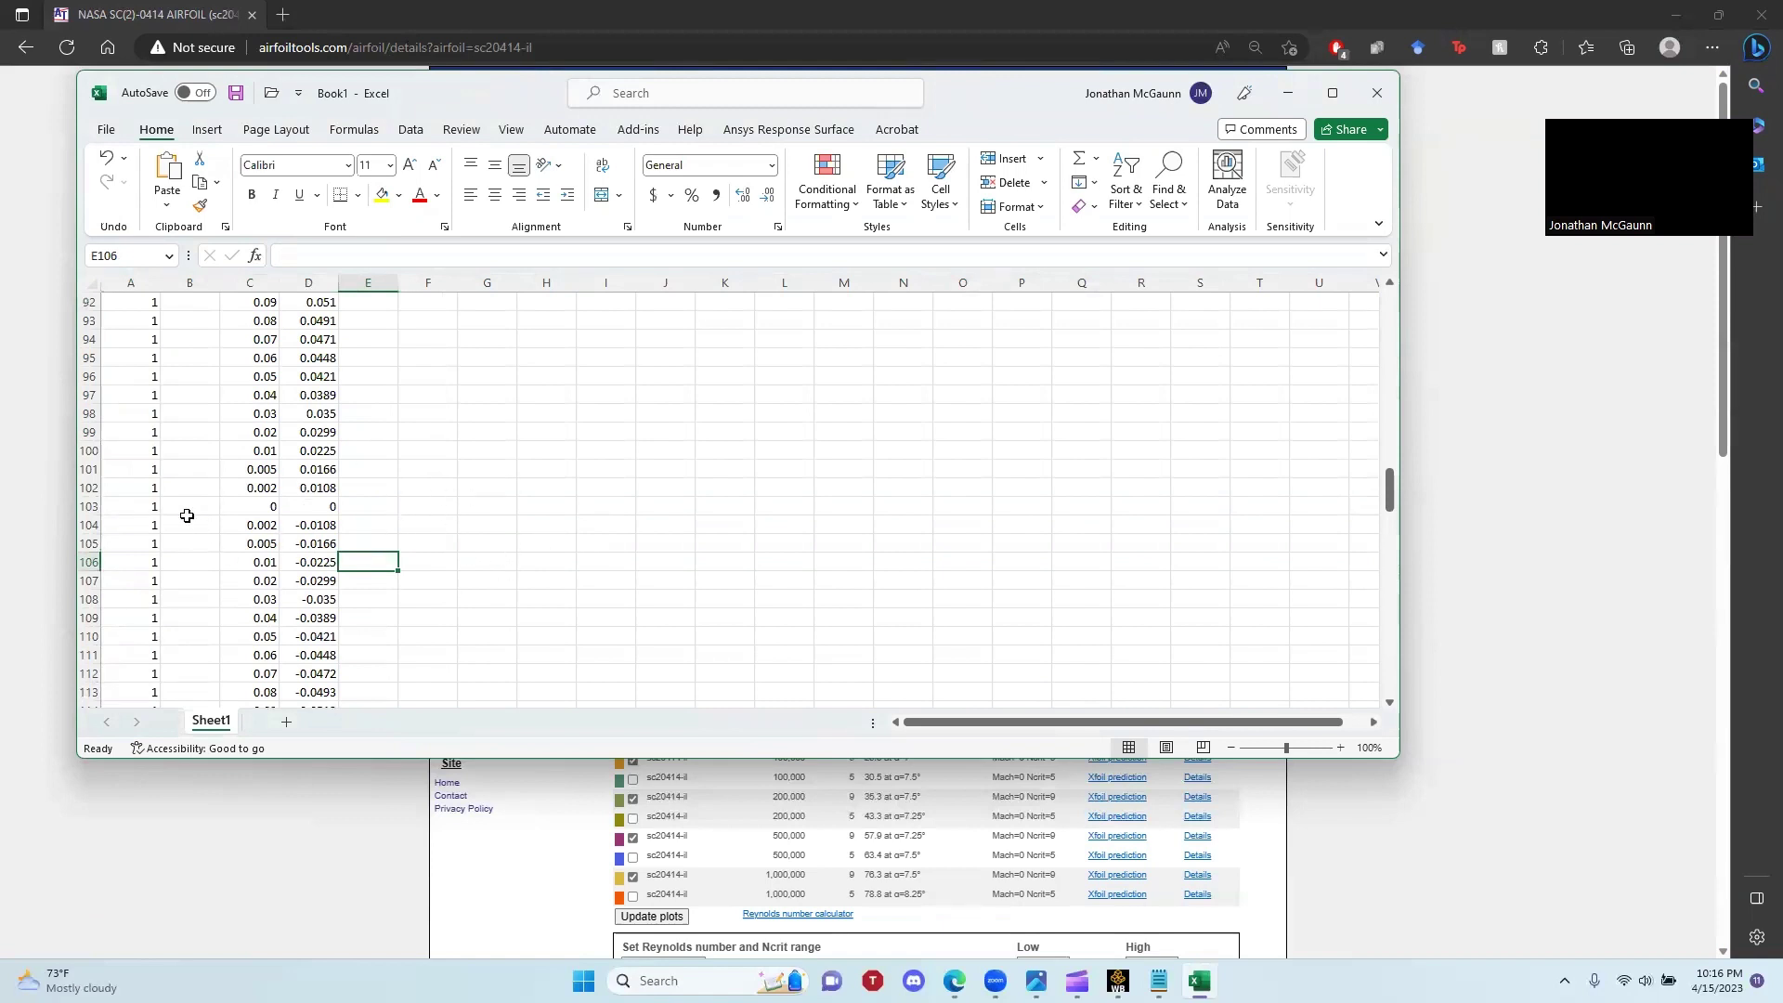
{"action": "scroll", "coordinate": [191, 492], "scroll_direction": "up", "scroll_amount": 20}
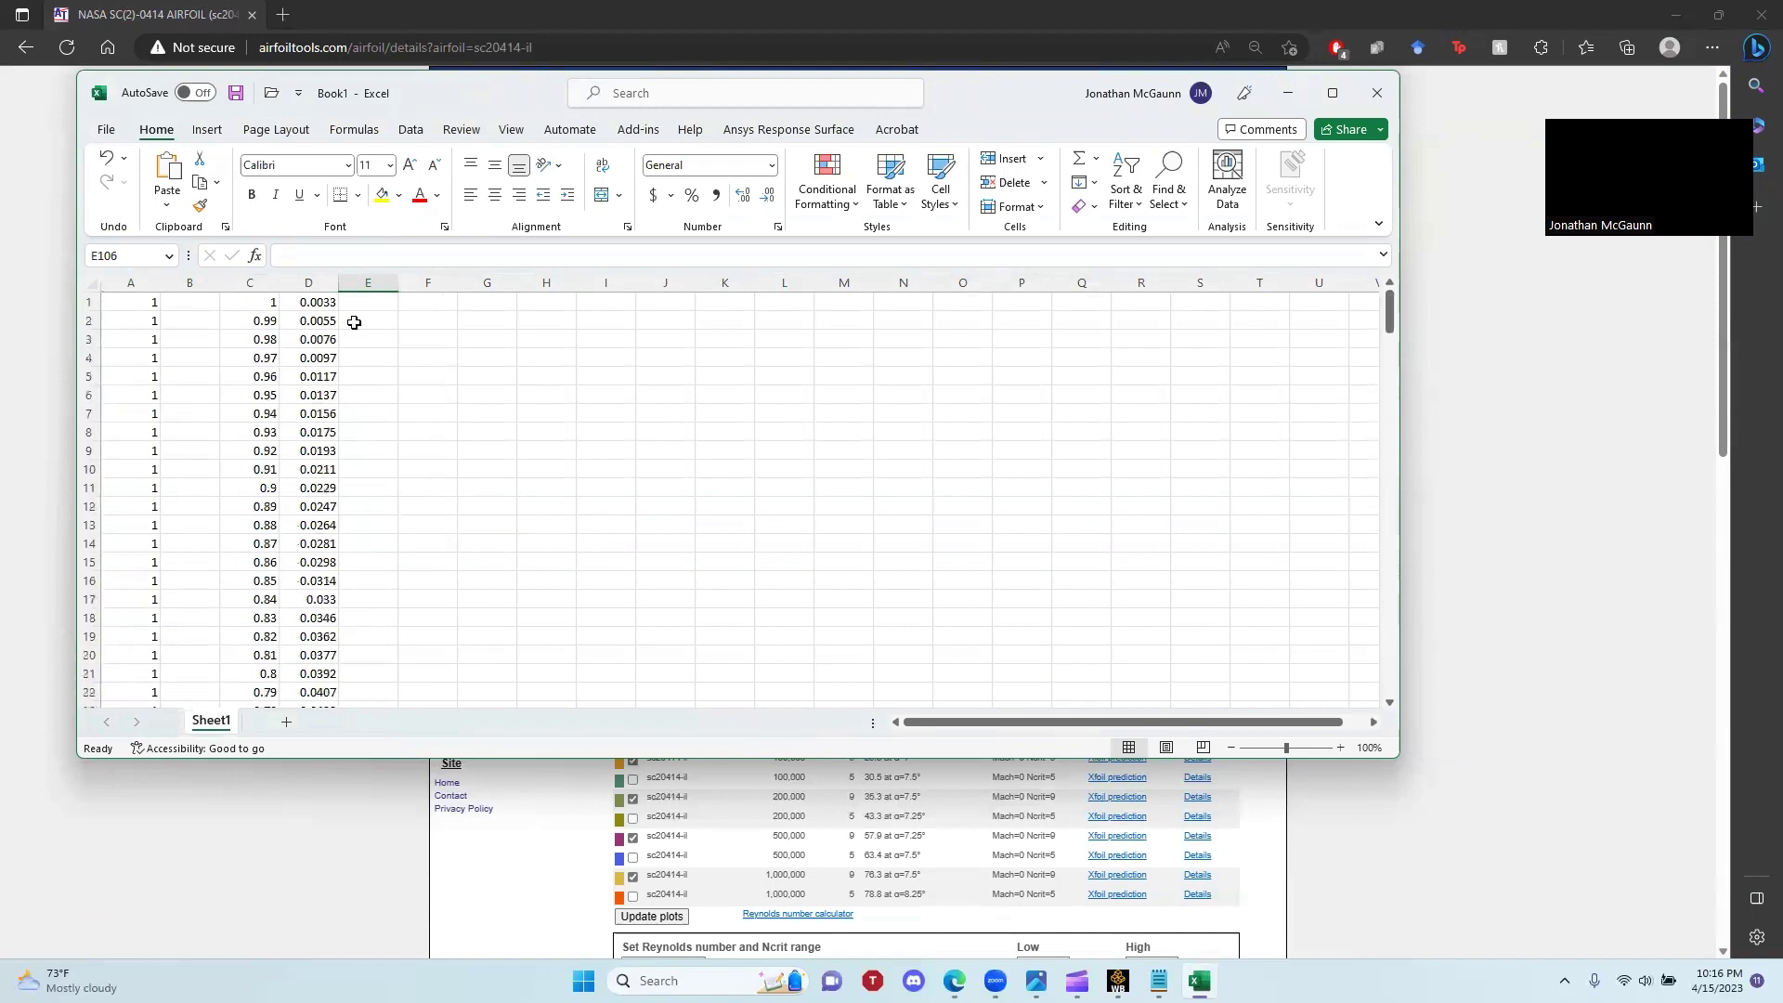
{"action": "left_click", "coordinate": [215, 302]}
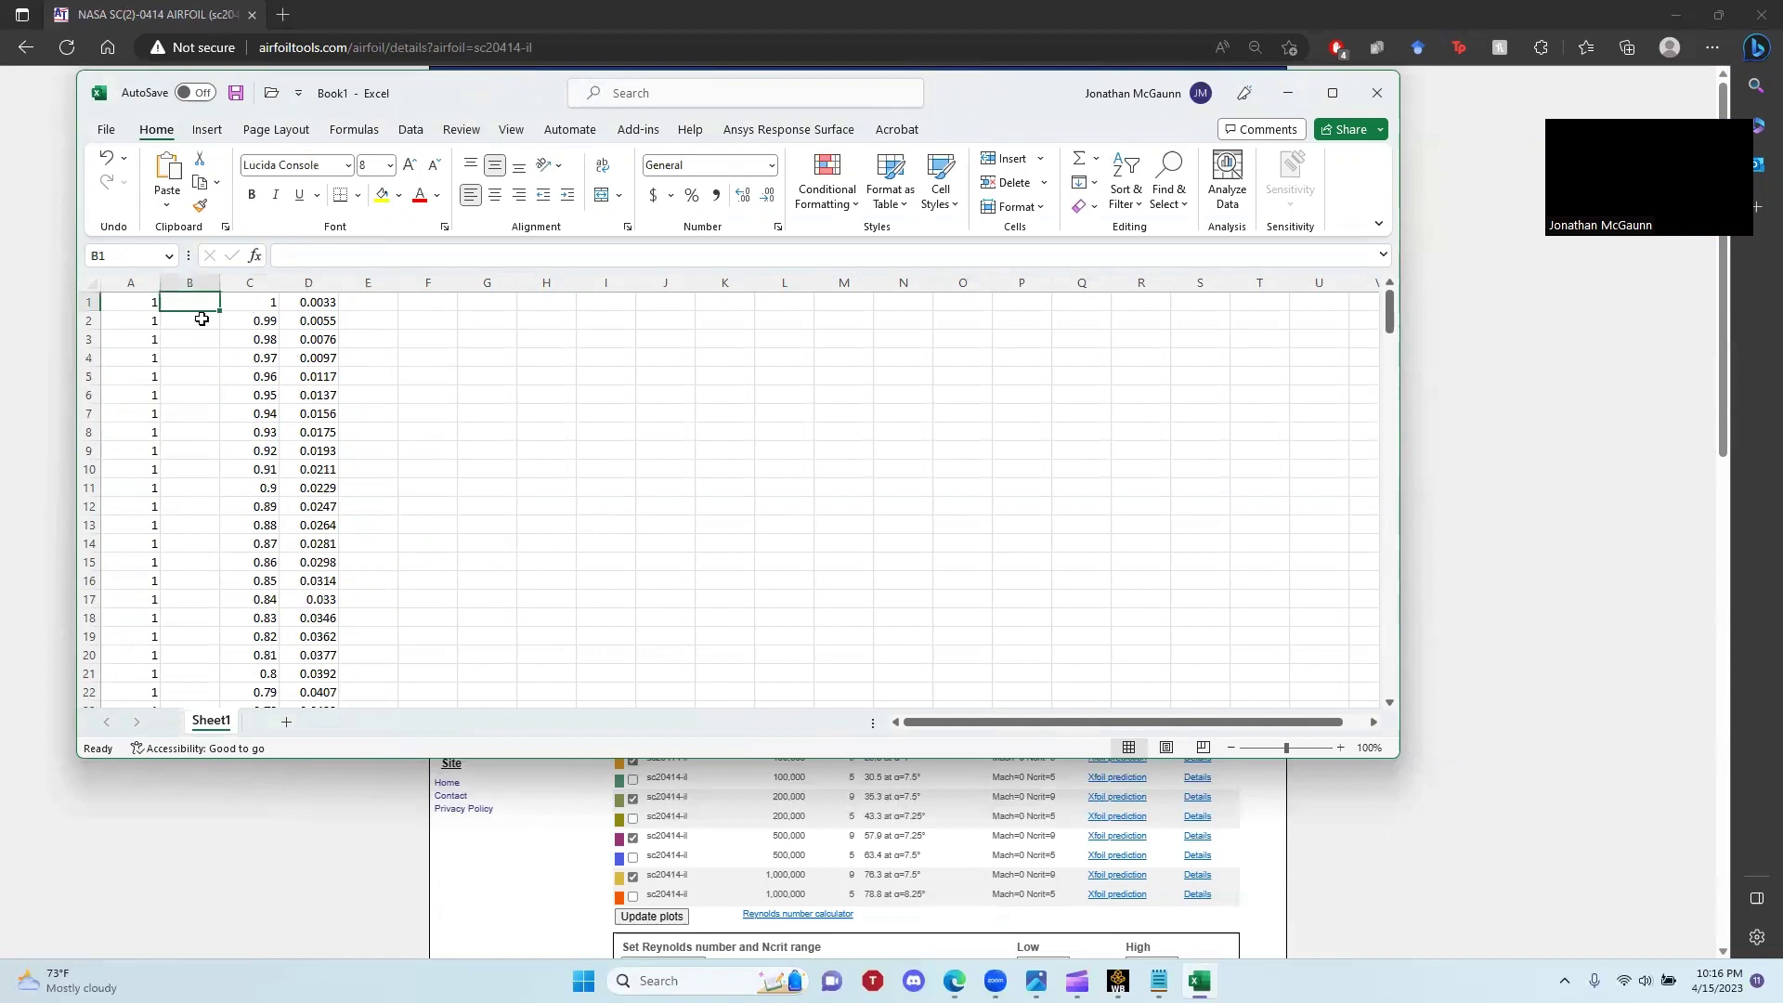
{"action": "type", "text": "1"}
{"action": "key", "text": "Return"}
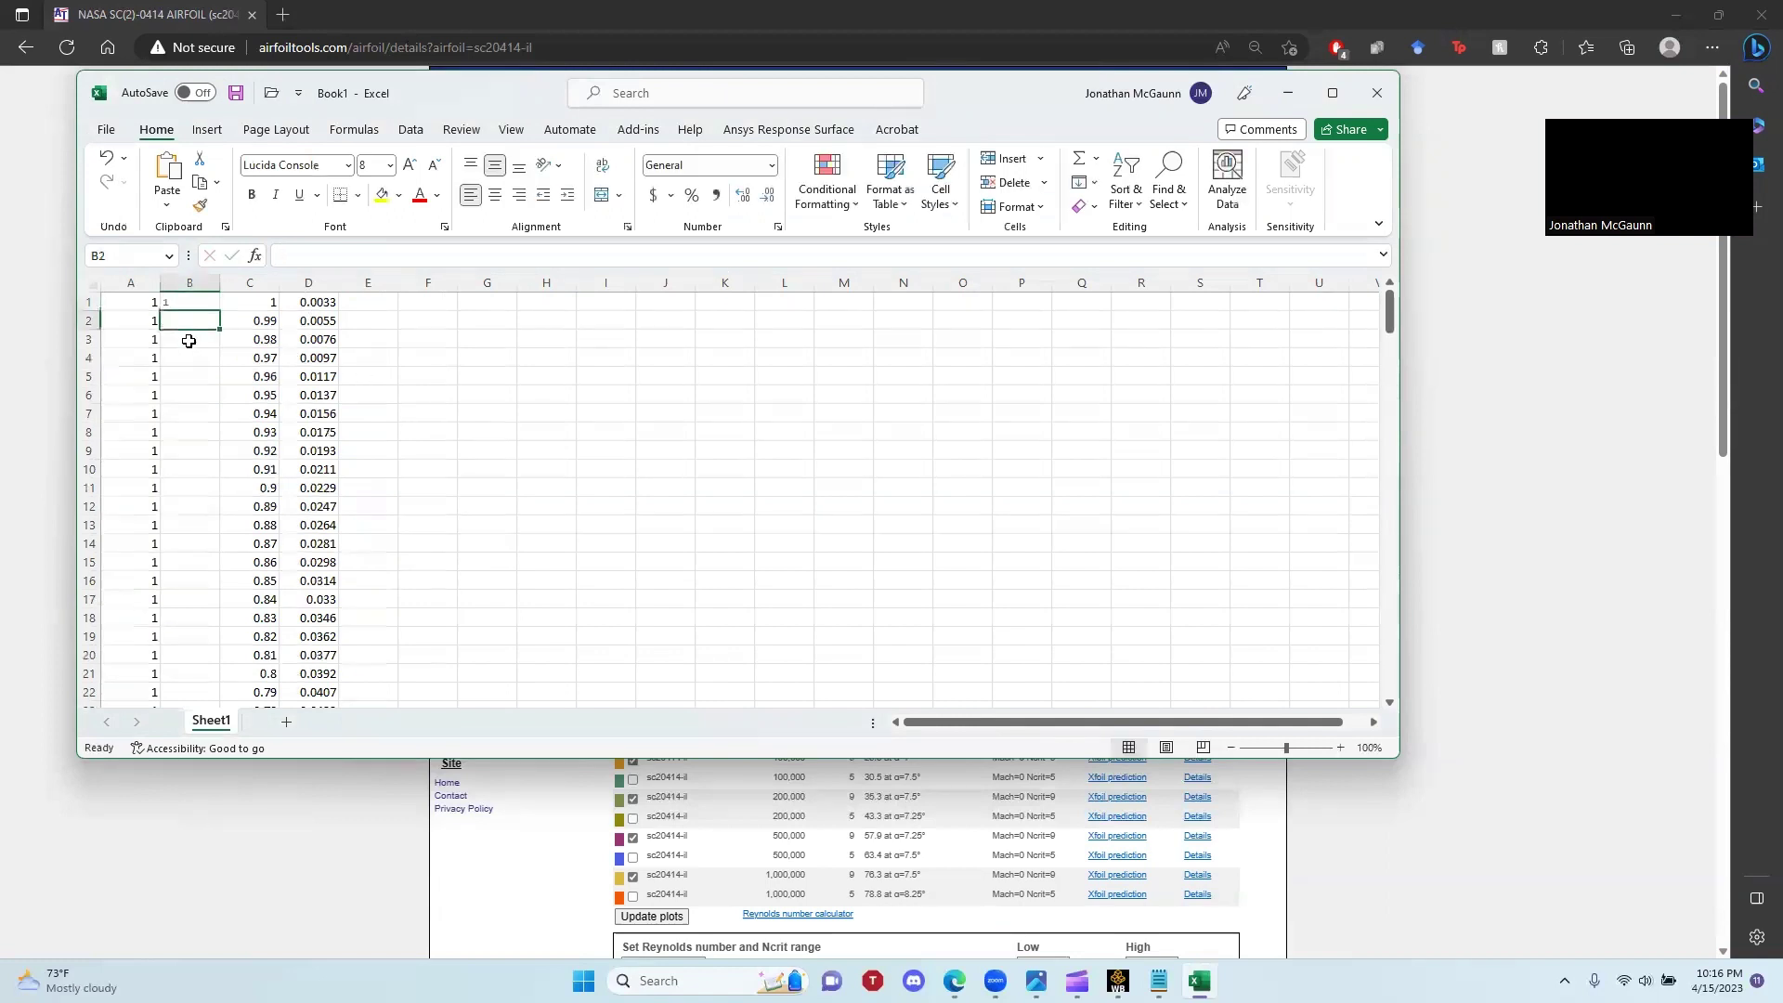
{"action": "type", "text": "2"}
{"action": "key", "text": "Return"}
{"action": "type", "text": "3"}
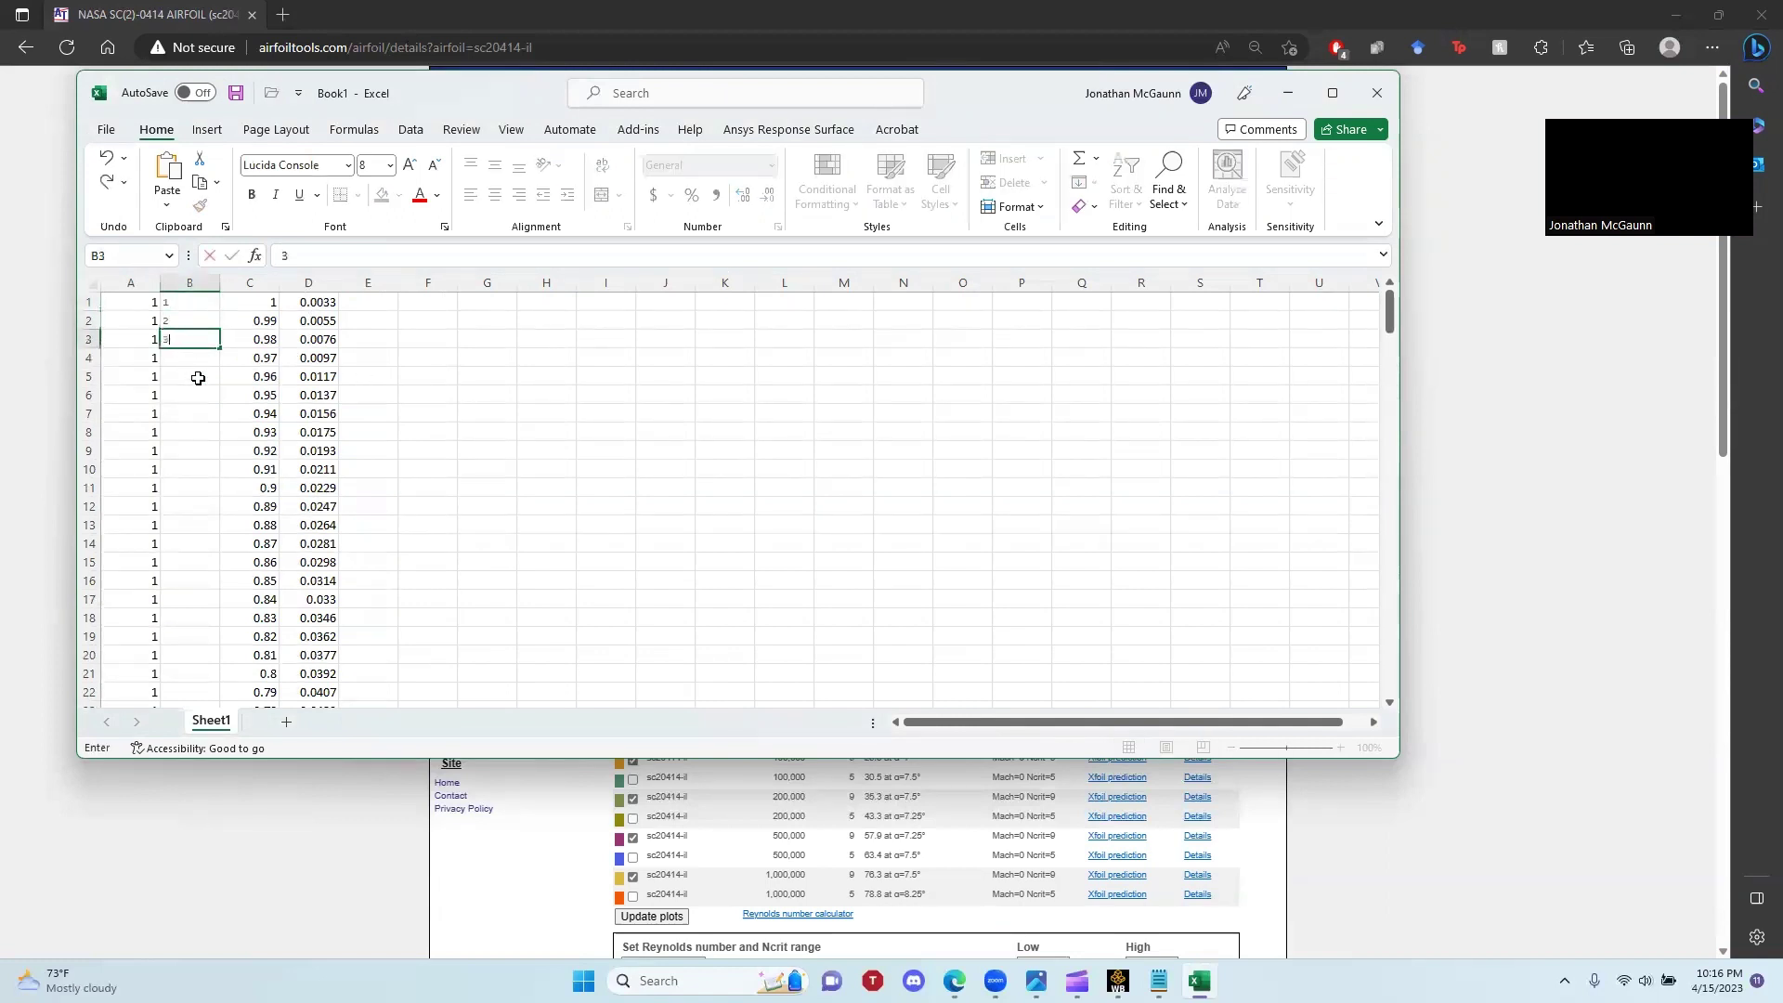
{"action": "key", "text": "Return"}
{"action": "left_click", "coordinate": [147, 301]}
{"action": "left_click", "coordinate": [174, 302]}
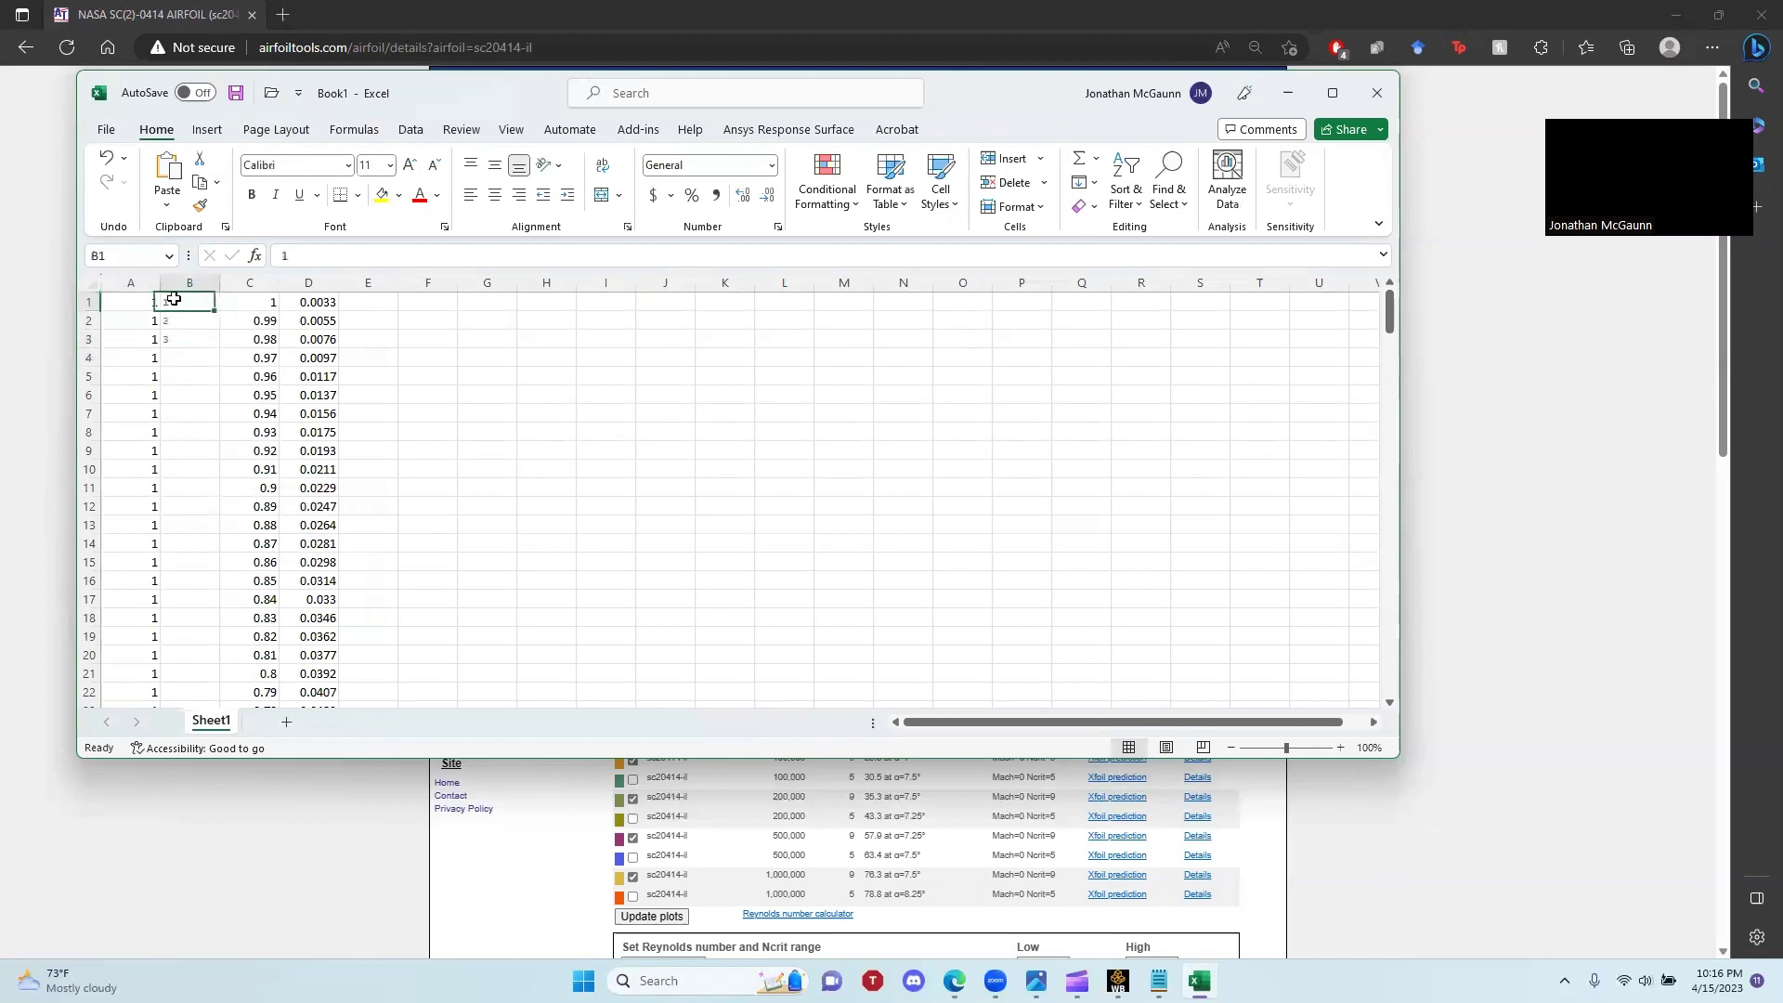
{"action": "left_click_drag", "start_coordinate": [176, 302], "coordinate": [180, 340]}
{"action": "key", "text": "Delete"}
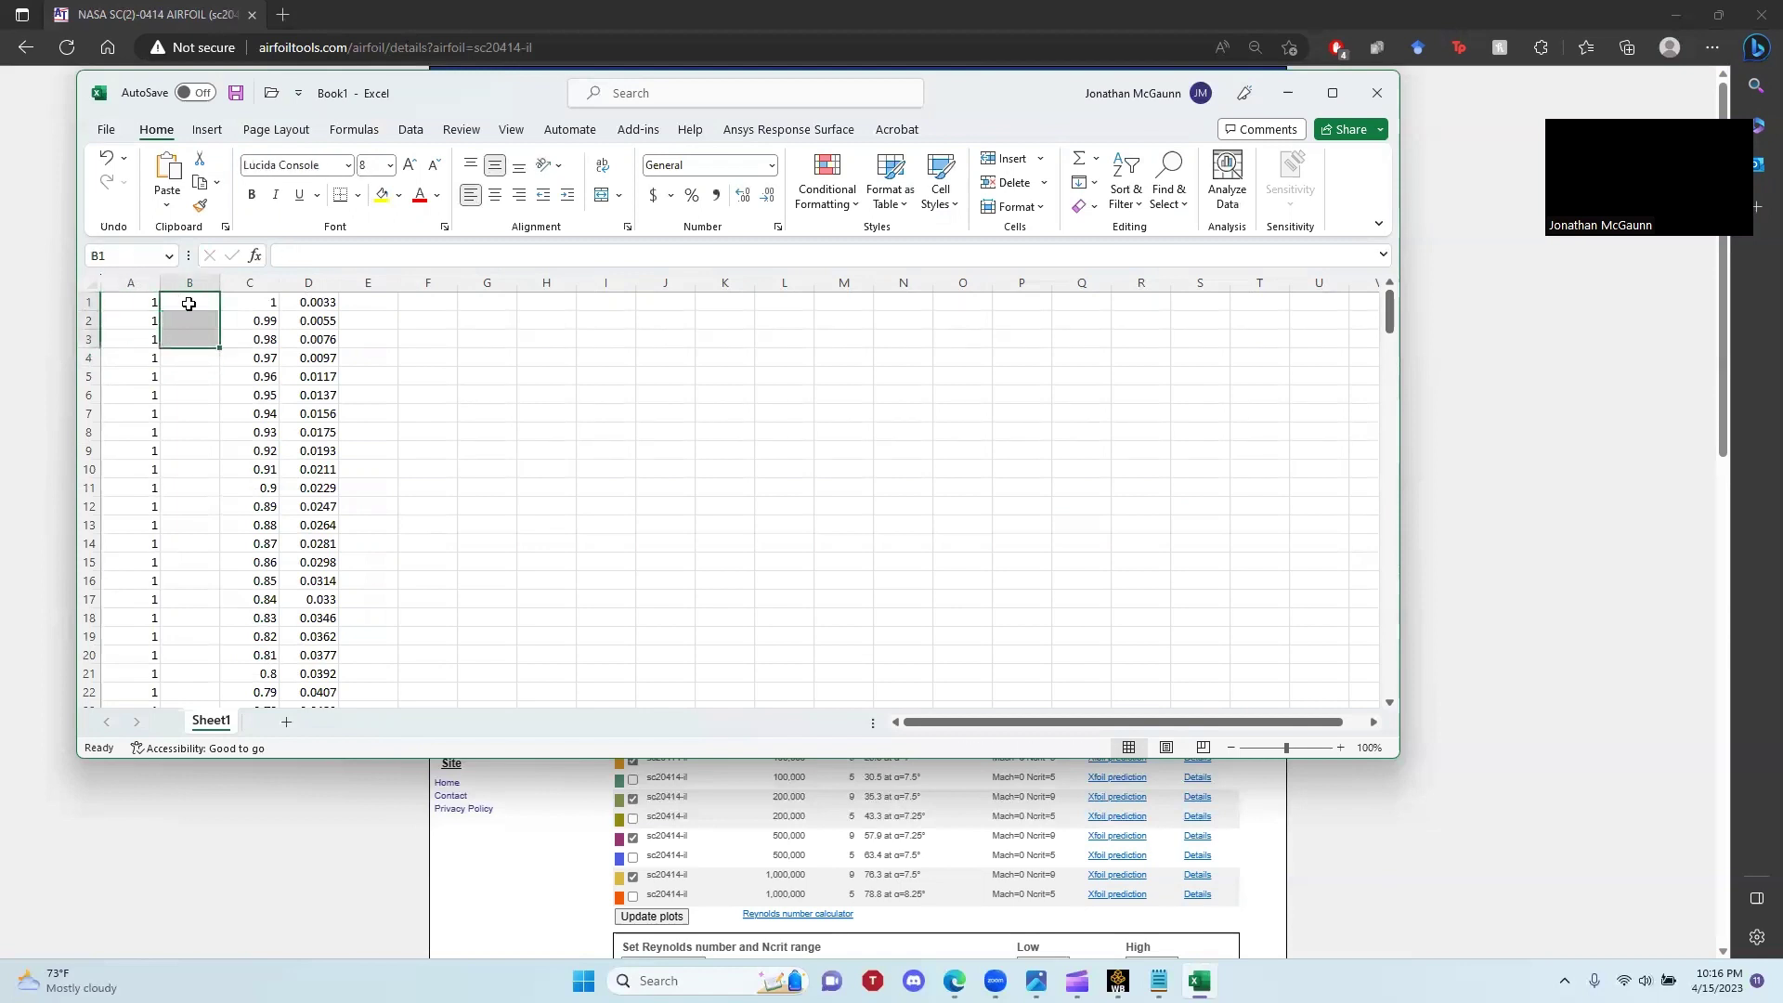
Try to match cell B1 to the other columns by changing its font to Calibri with black text.
{"action": "left_click", "coordinate": [188, 302]}
{"action": "left_click", "coordinate": [277, 165]}
{"action": "type", "text": "Calibri Light"}
{"action": "key", "text": "Return"}
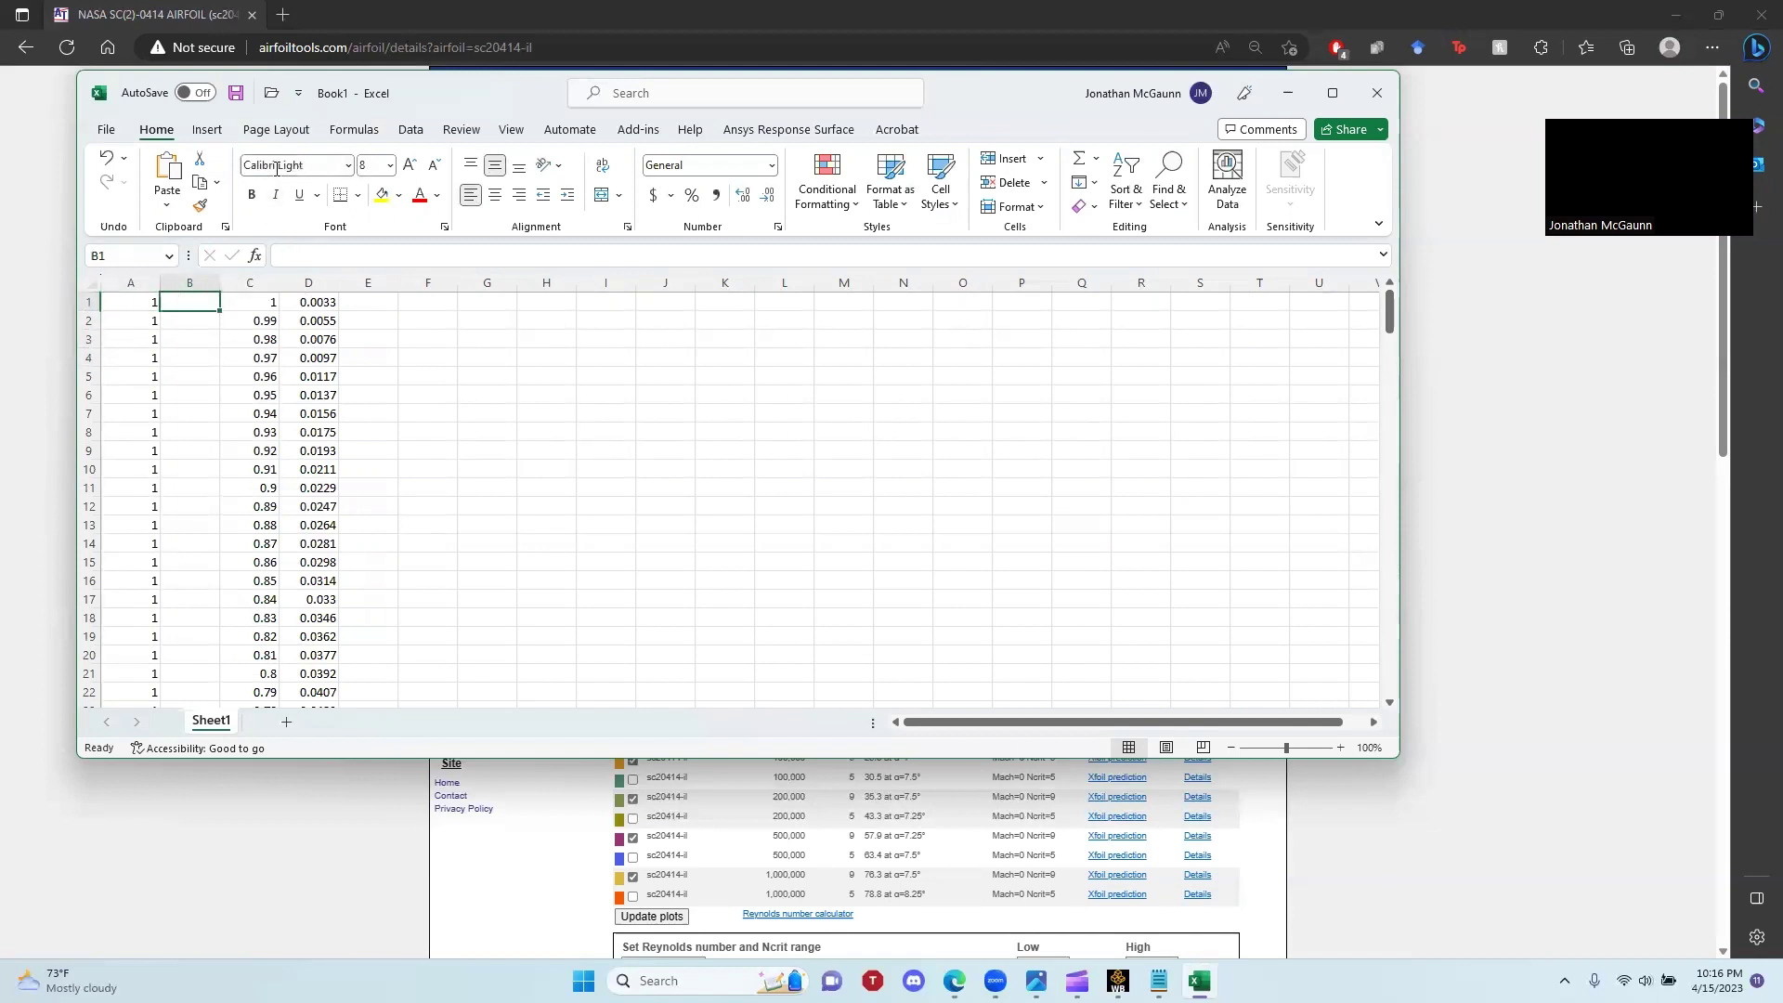
{"action": "type", "text": "2"}
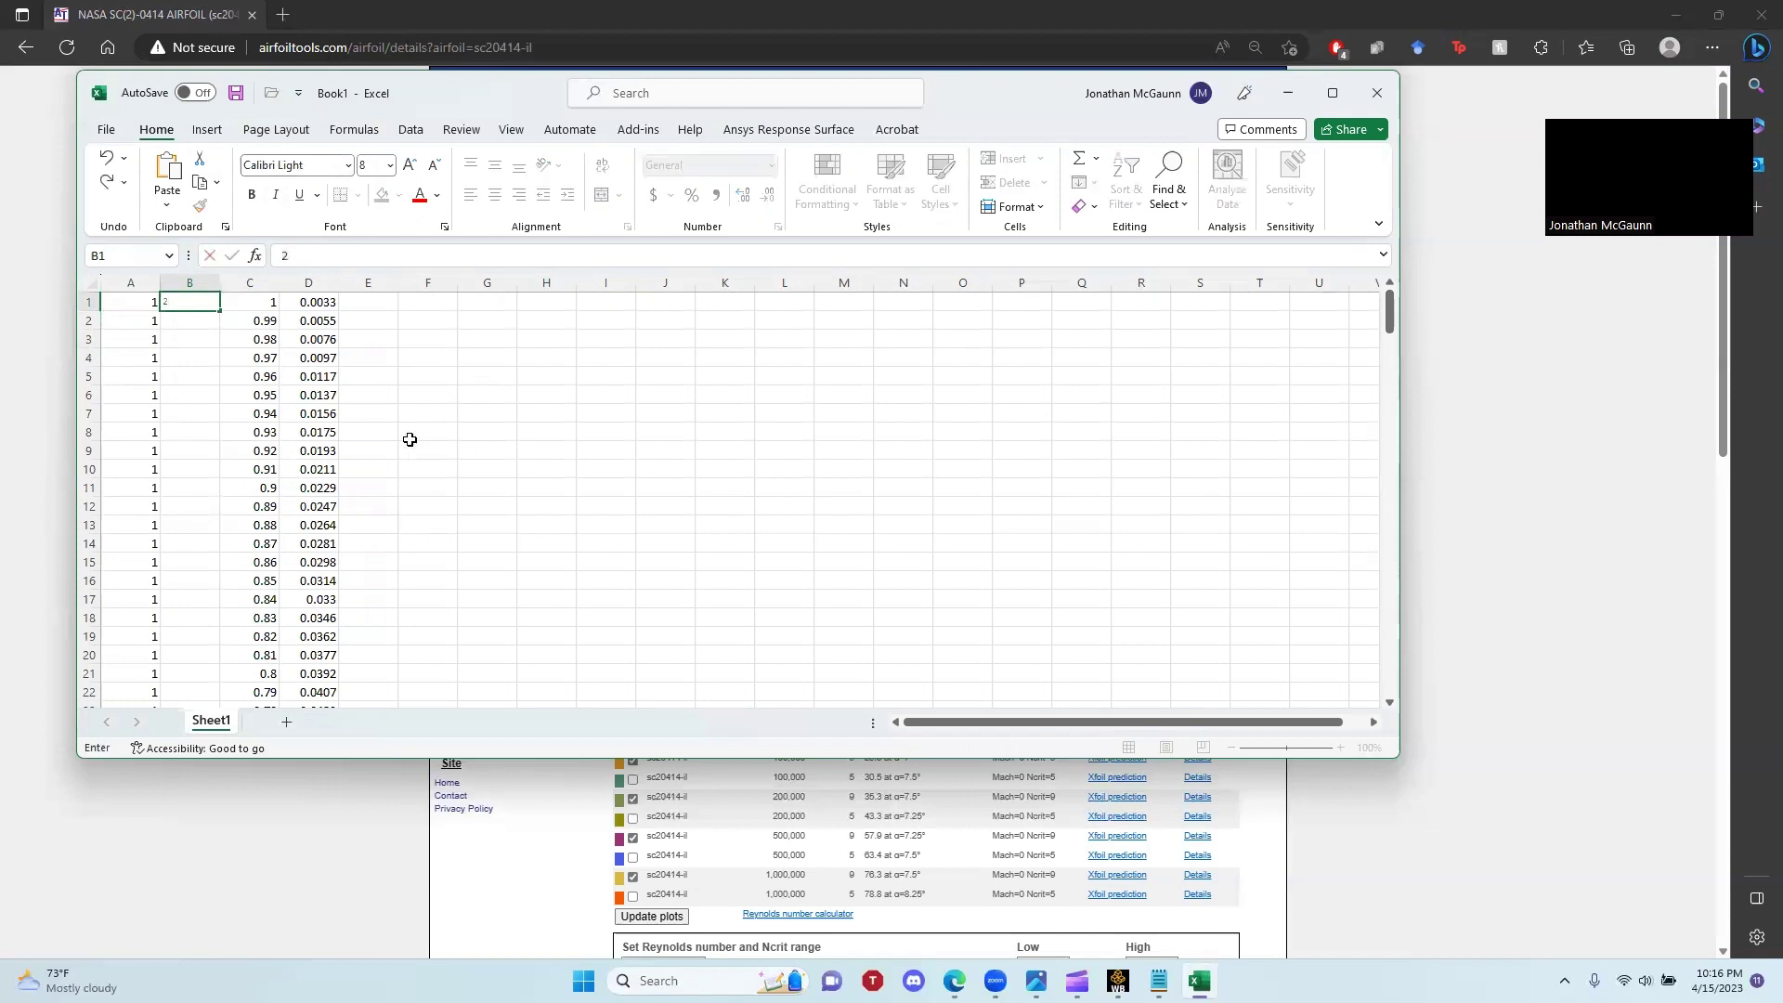
{"action": "left_click", "coordinate": [318, 164]}
{"action": "left_click", "coordinate": [317, 164]}
{"action": "type", "text": "1"}
{"action": "left_click", "coordinate": [435, 195]}
{"action": "left_click", "coordinate": [464, 220]}
{"action": "left_click_drag", "start_coordinate": [171, 302], "coordinate": [140, 298]}
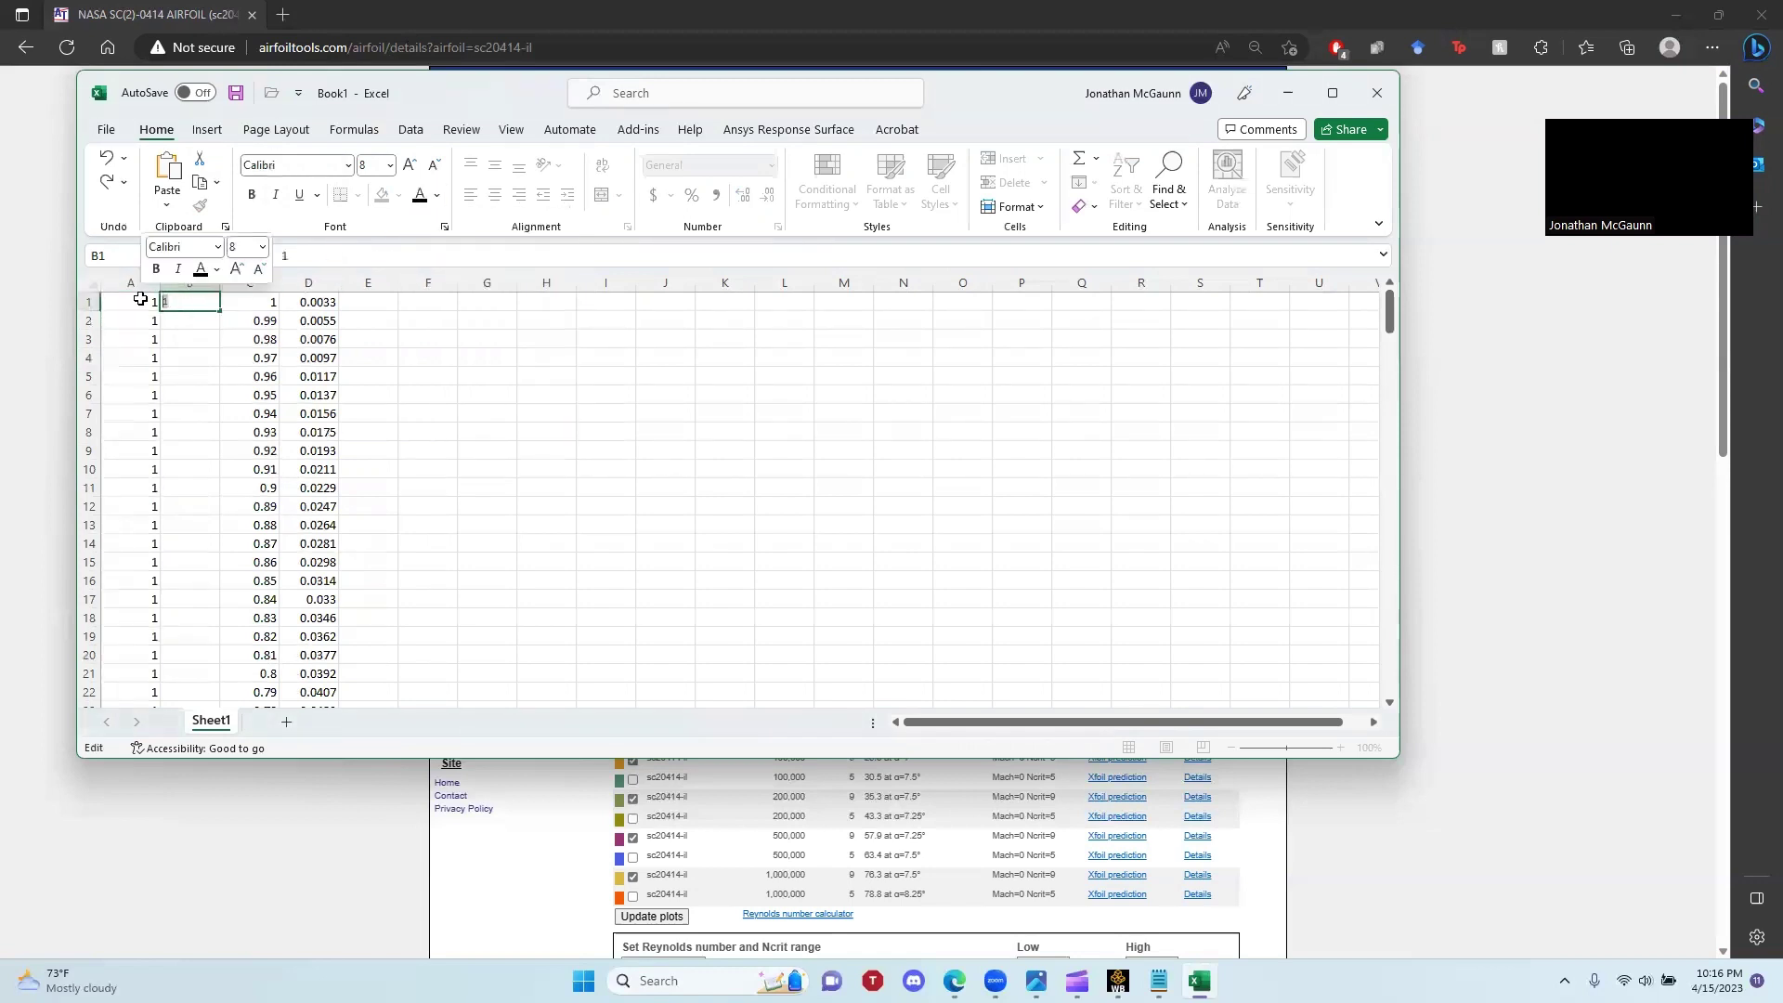
{"action": "key", "text": "BackSpace"}
{"action": "left_click", "coordinate": [265, 301]}
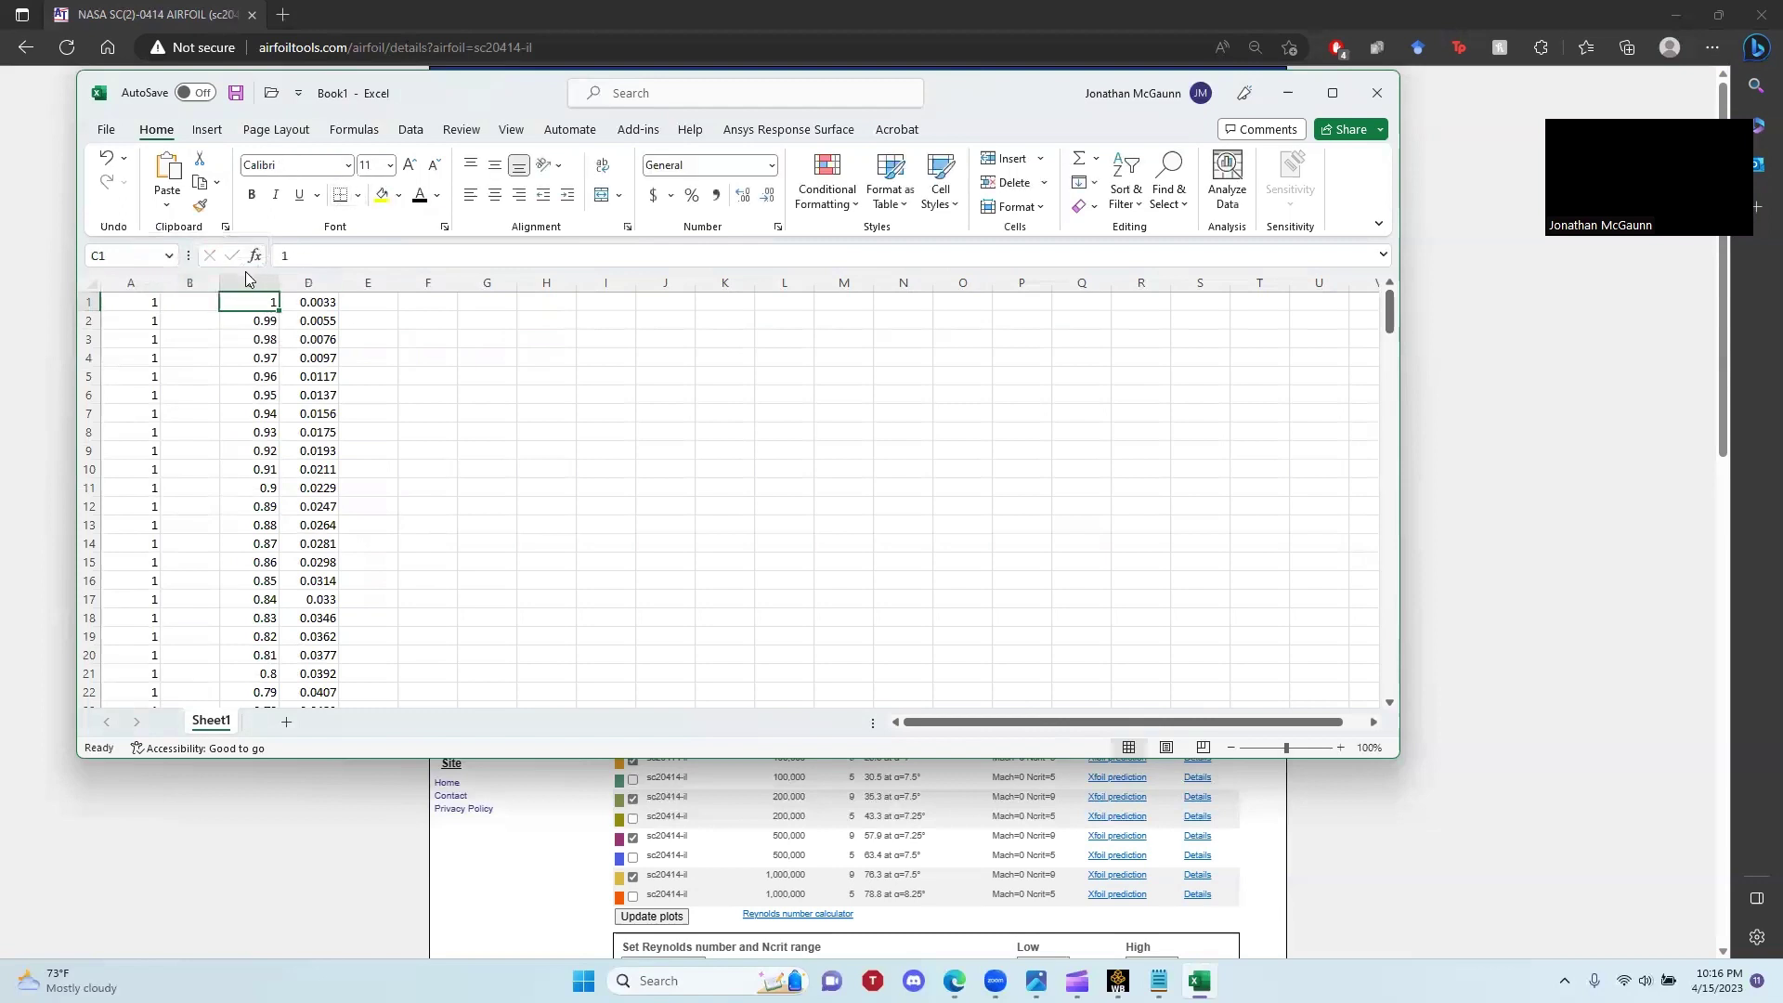
Replace the wrongly formatted empty column B by deleting it and inserting a new blank column before the x-coordinates.
{"action": "left_click", "coordinate": [196, 283]}
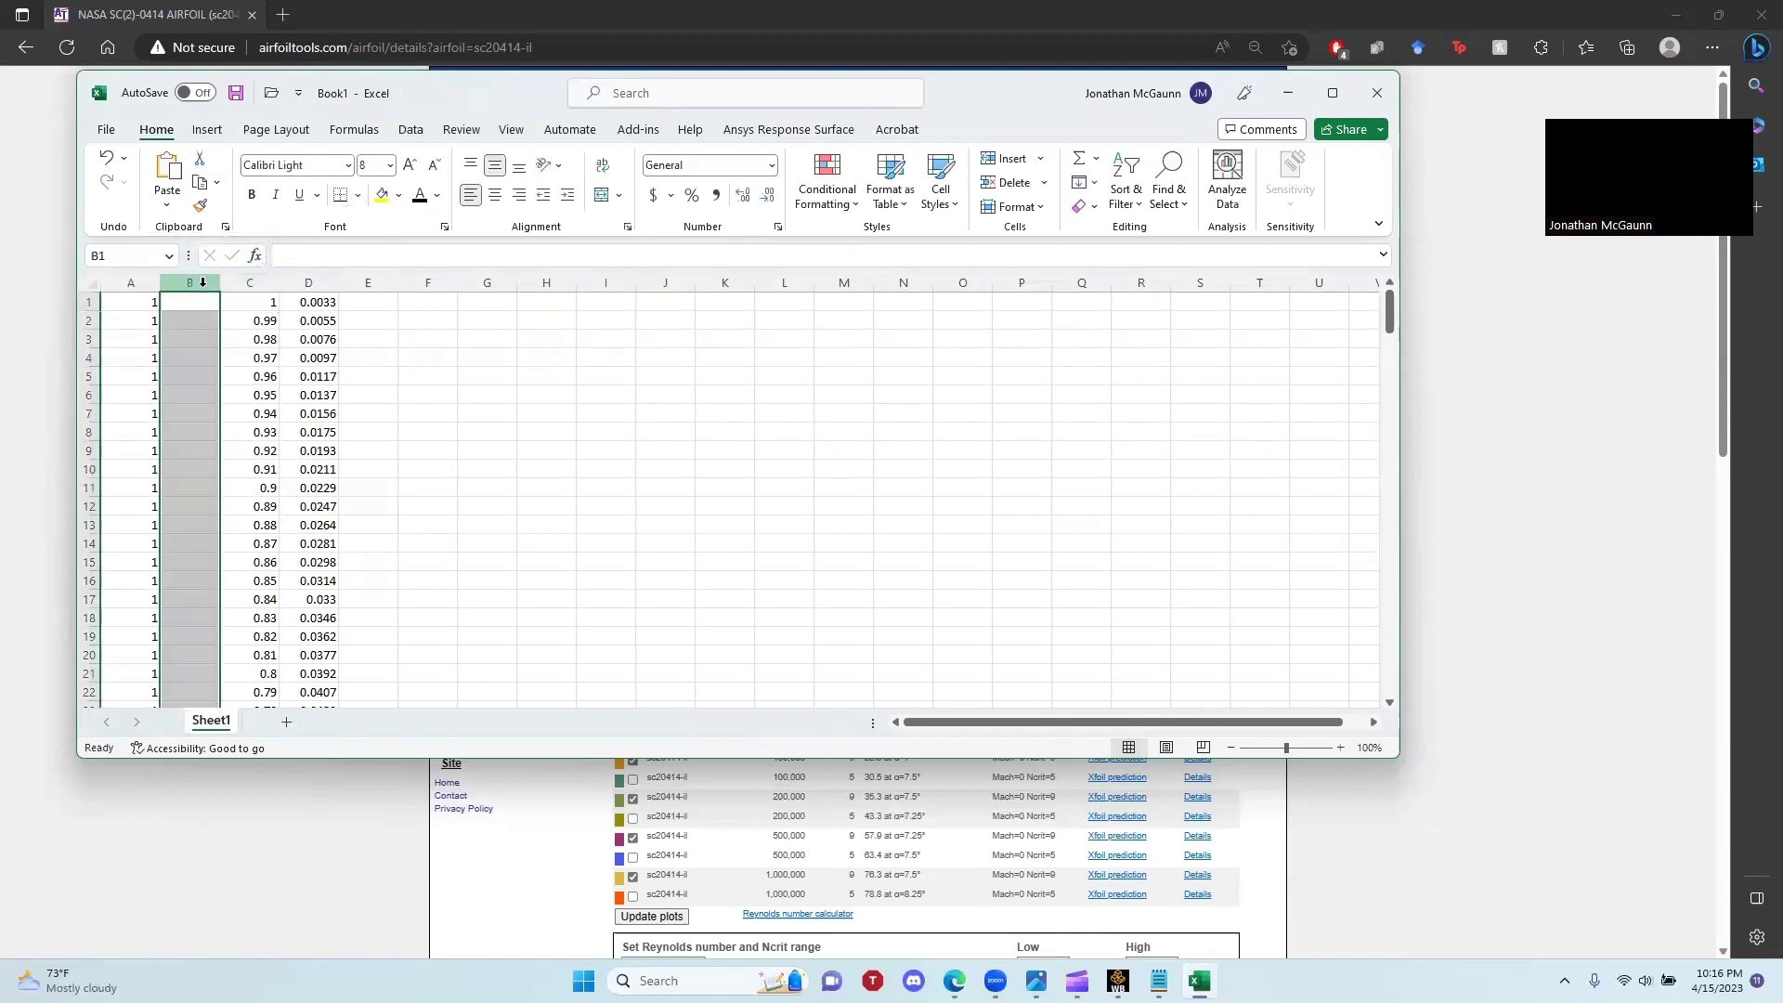
{"action": "right_click", "coordinate": [204, 286]}
{"action": "left_click", "coordinate": [254, 499]}
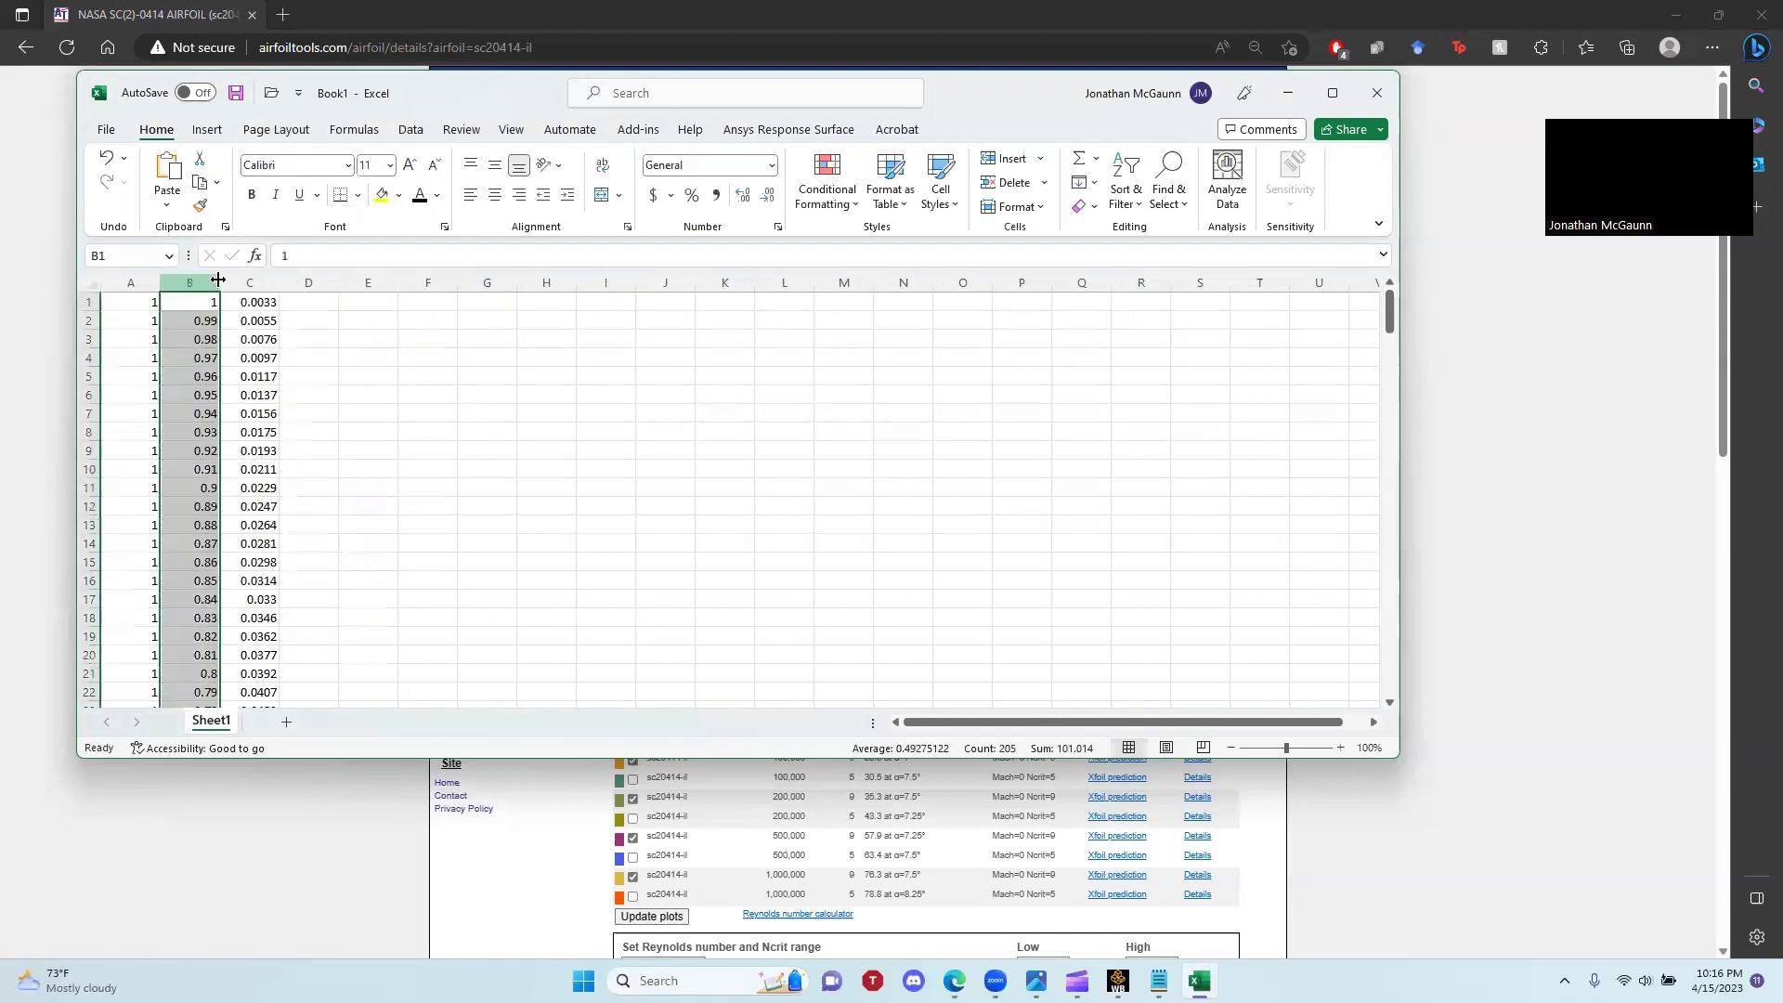
{"action": "right_click", "coordinate": [198, 283]}
{"action": "left_click", "coordinate": [251, 476]}
Number the points in column B by entering 1 to 4 in B1:B4 and filling the series down alongside all coordinate rows.
{"action": "left_click", "coordinate": [213, 310]}
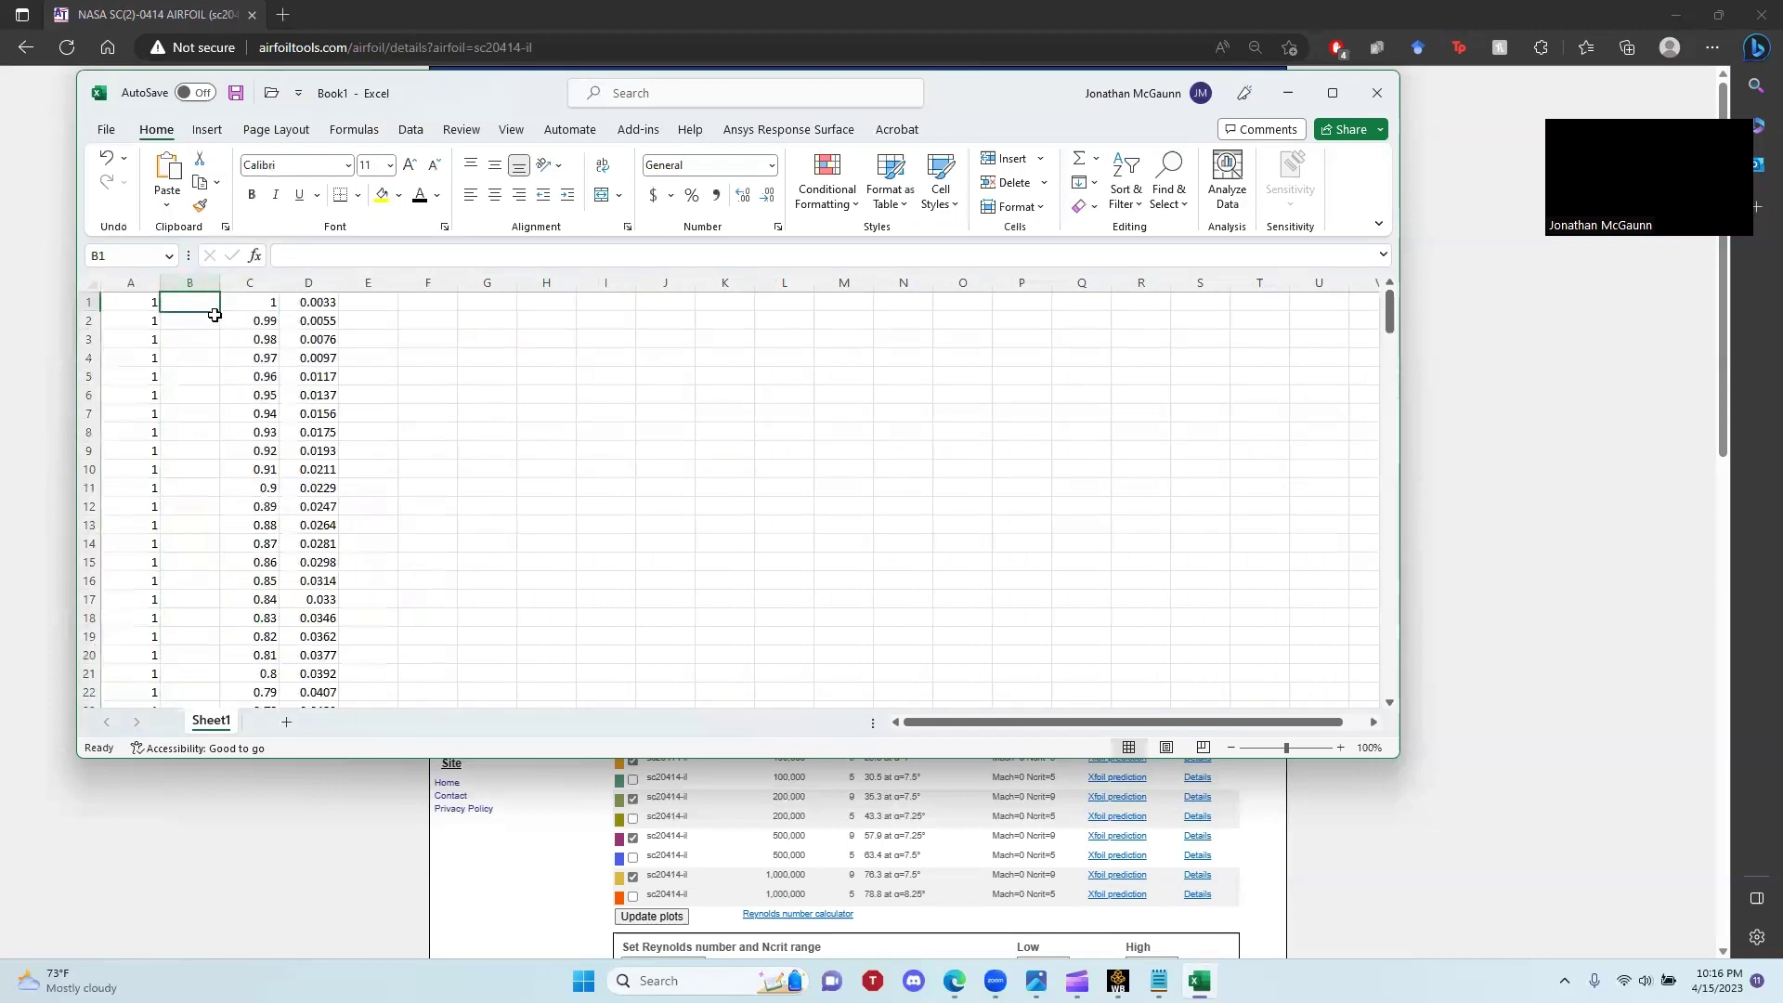
{"action": "type", "text": "1"}
{"action": "key", "text": "Return"}
{"action": "left_click", "coordinate": [206, 307]}
{"action": "left_click", "coordinate": [202, 322]}
{"action": "type", "text": "2"}
{"action": "left_click", "coordinate": [206, 344]}
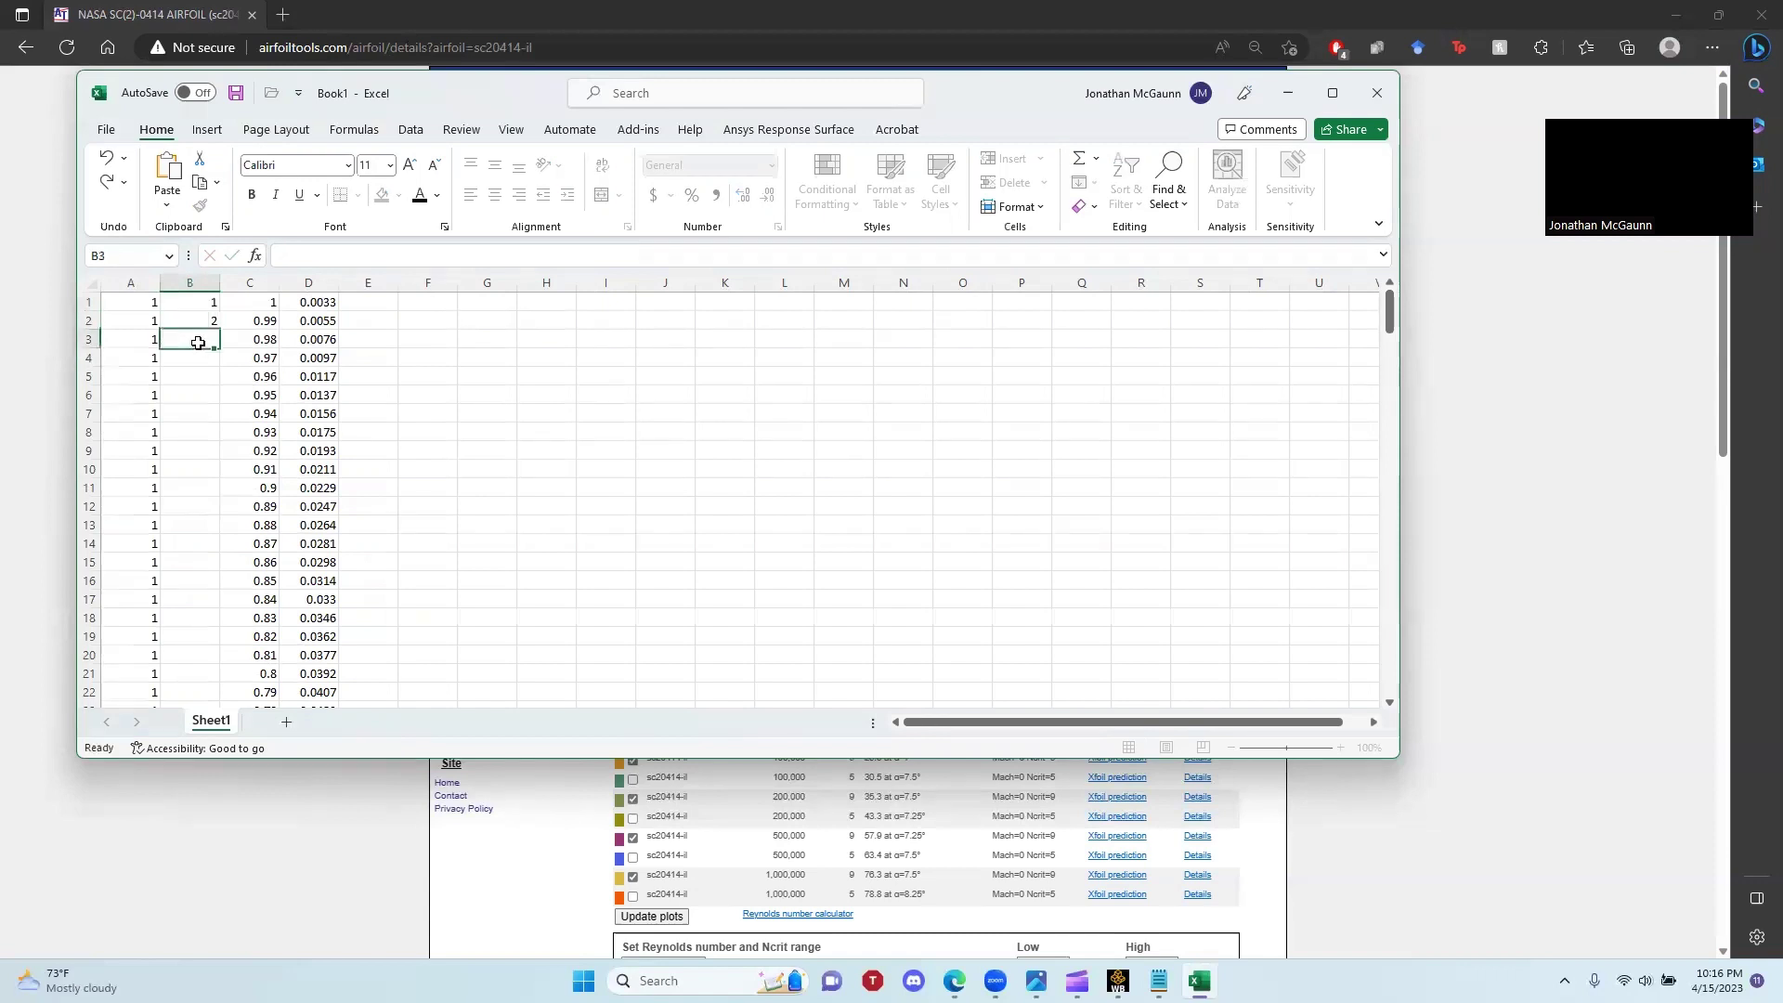
{"action": "type", "text": "3"}
{"action": "left_click", "coordinate": [211, 368]}
{"action": "type", "text": "4"}
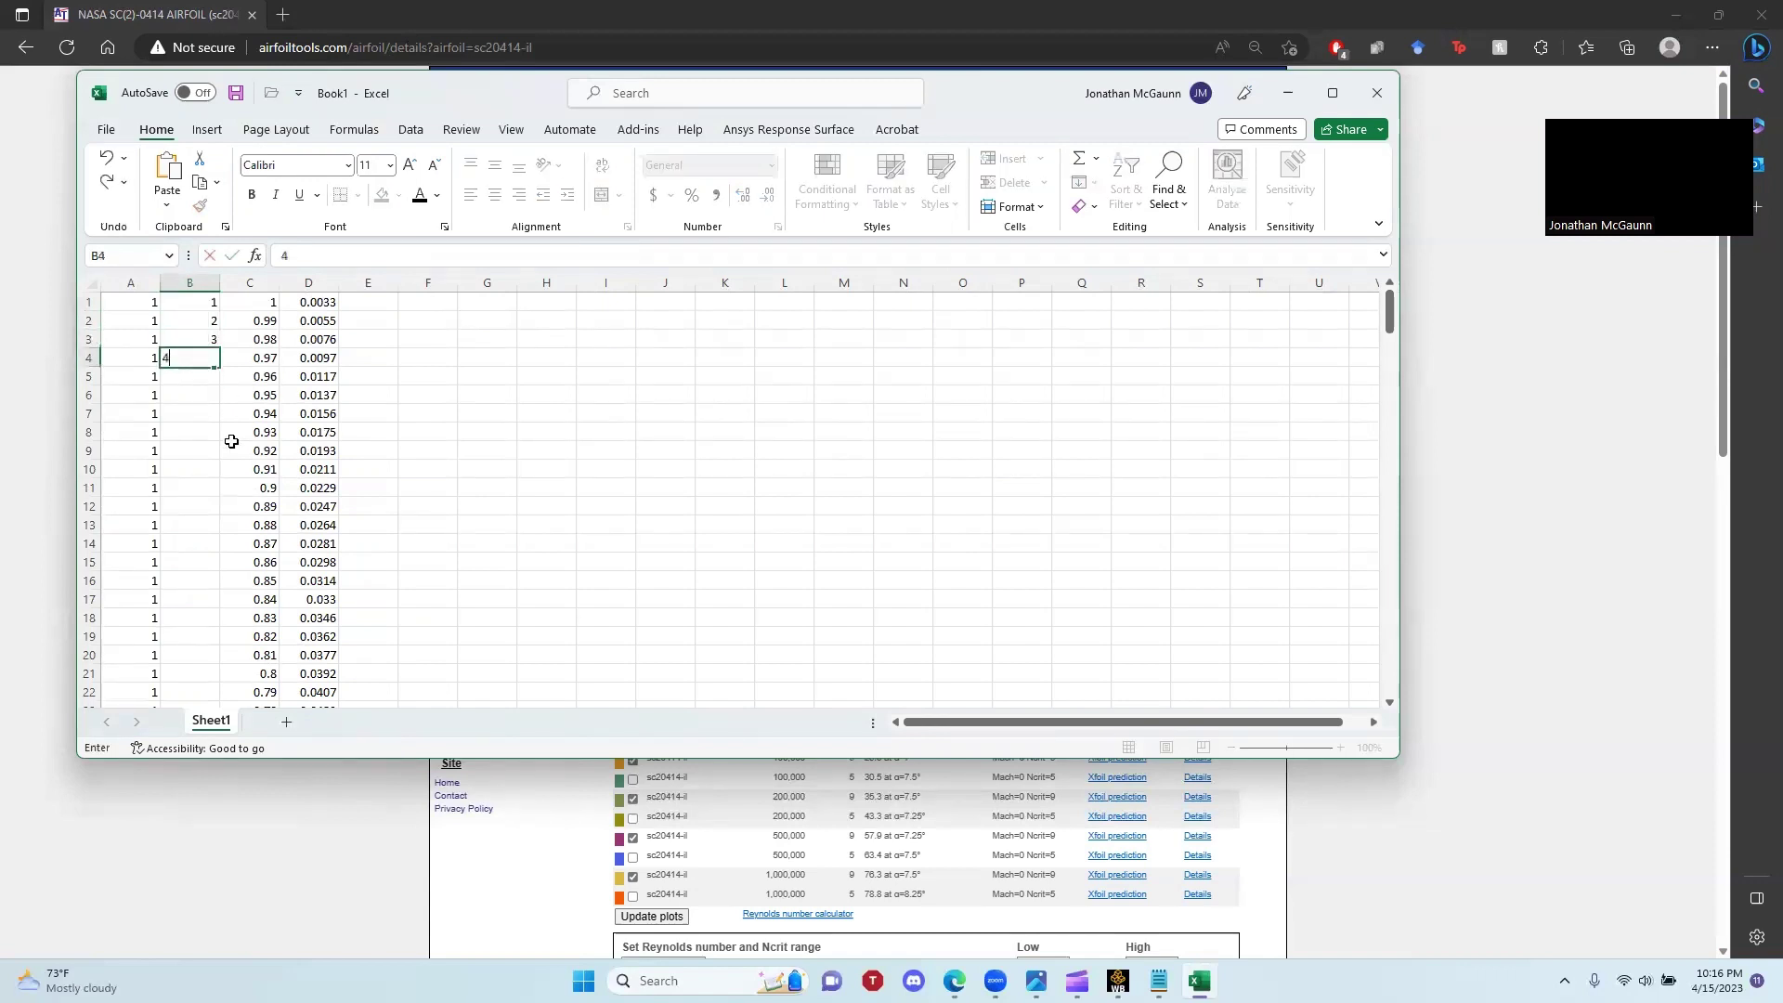
{"action": "key", "text": "Return"}
{"action": "left_click_drag", "start_coordinate": [206, 304], "coordinate": [217, 365]}
{"action": "double_click", "coordinate": [218, 366]}
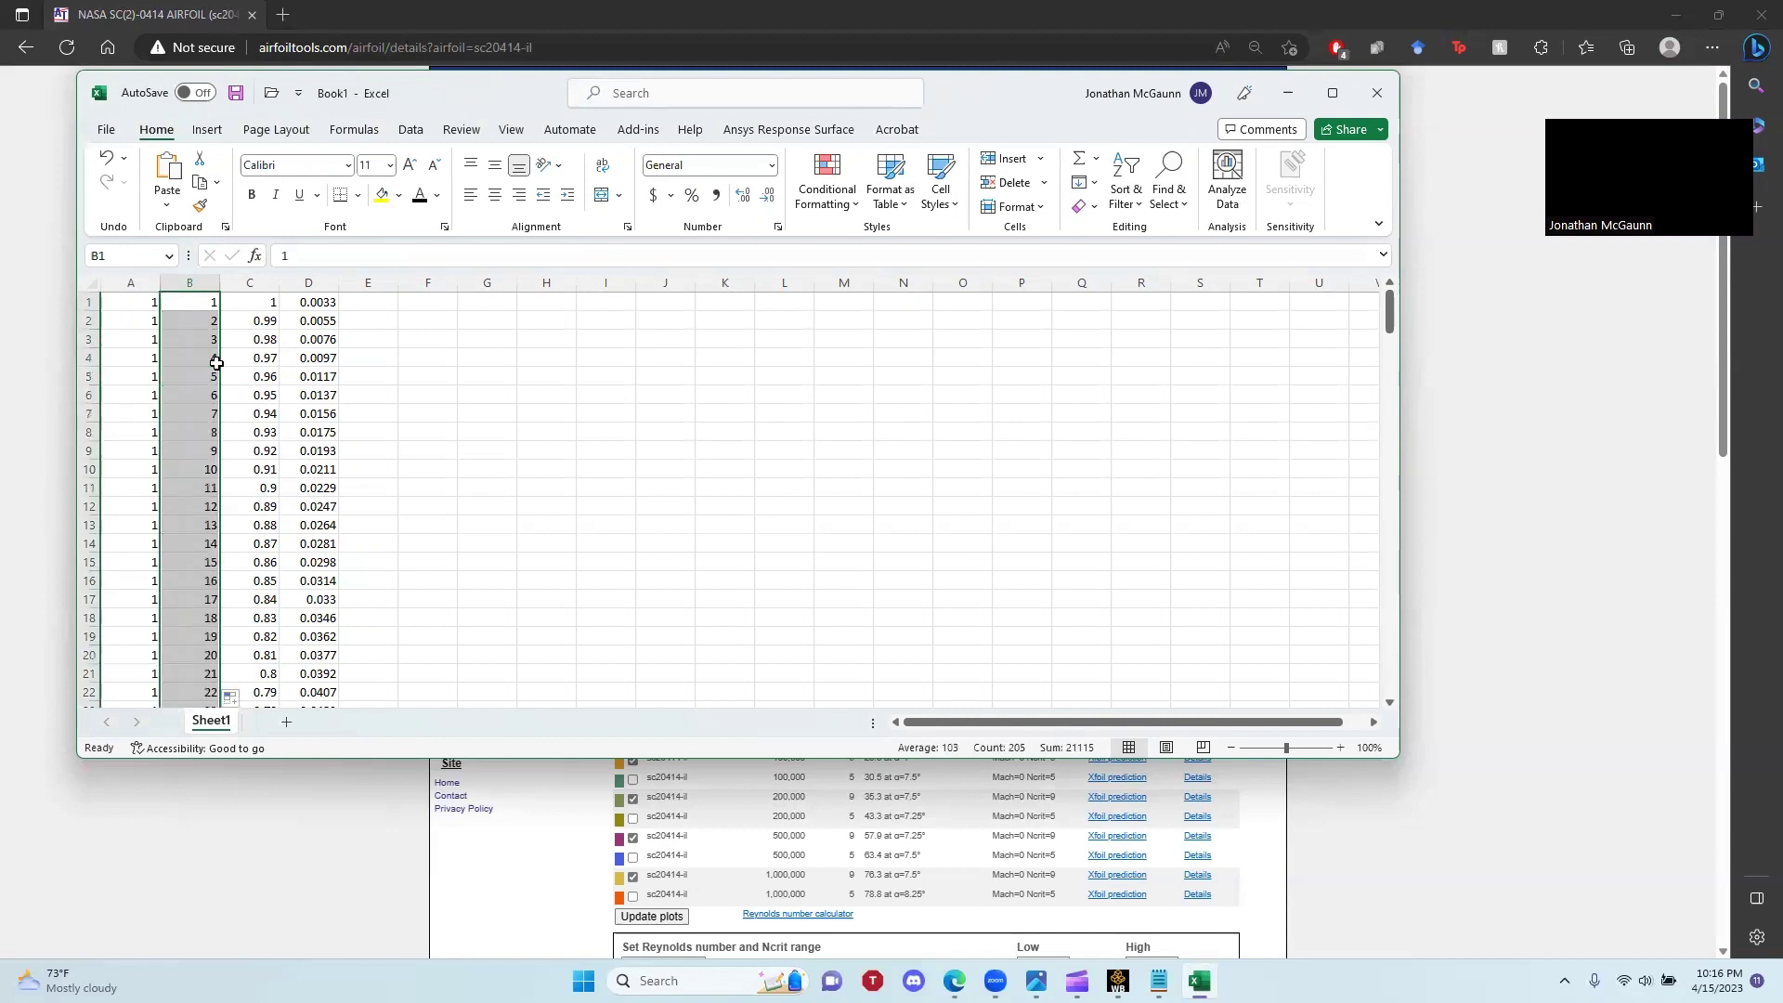
{"action": "scroll", "coordinate": [233, 368], "scroll_direction": "down", "scroll_amount": 14}
{"action": "scroll", "coordinate": [233, 368], "scroll_direction": "up", "scroll_amount": 14}
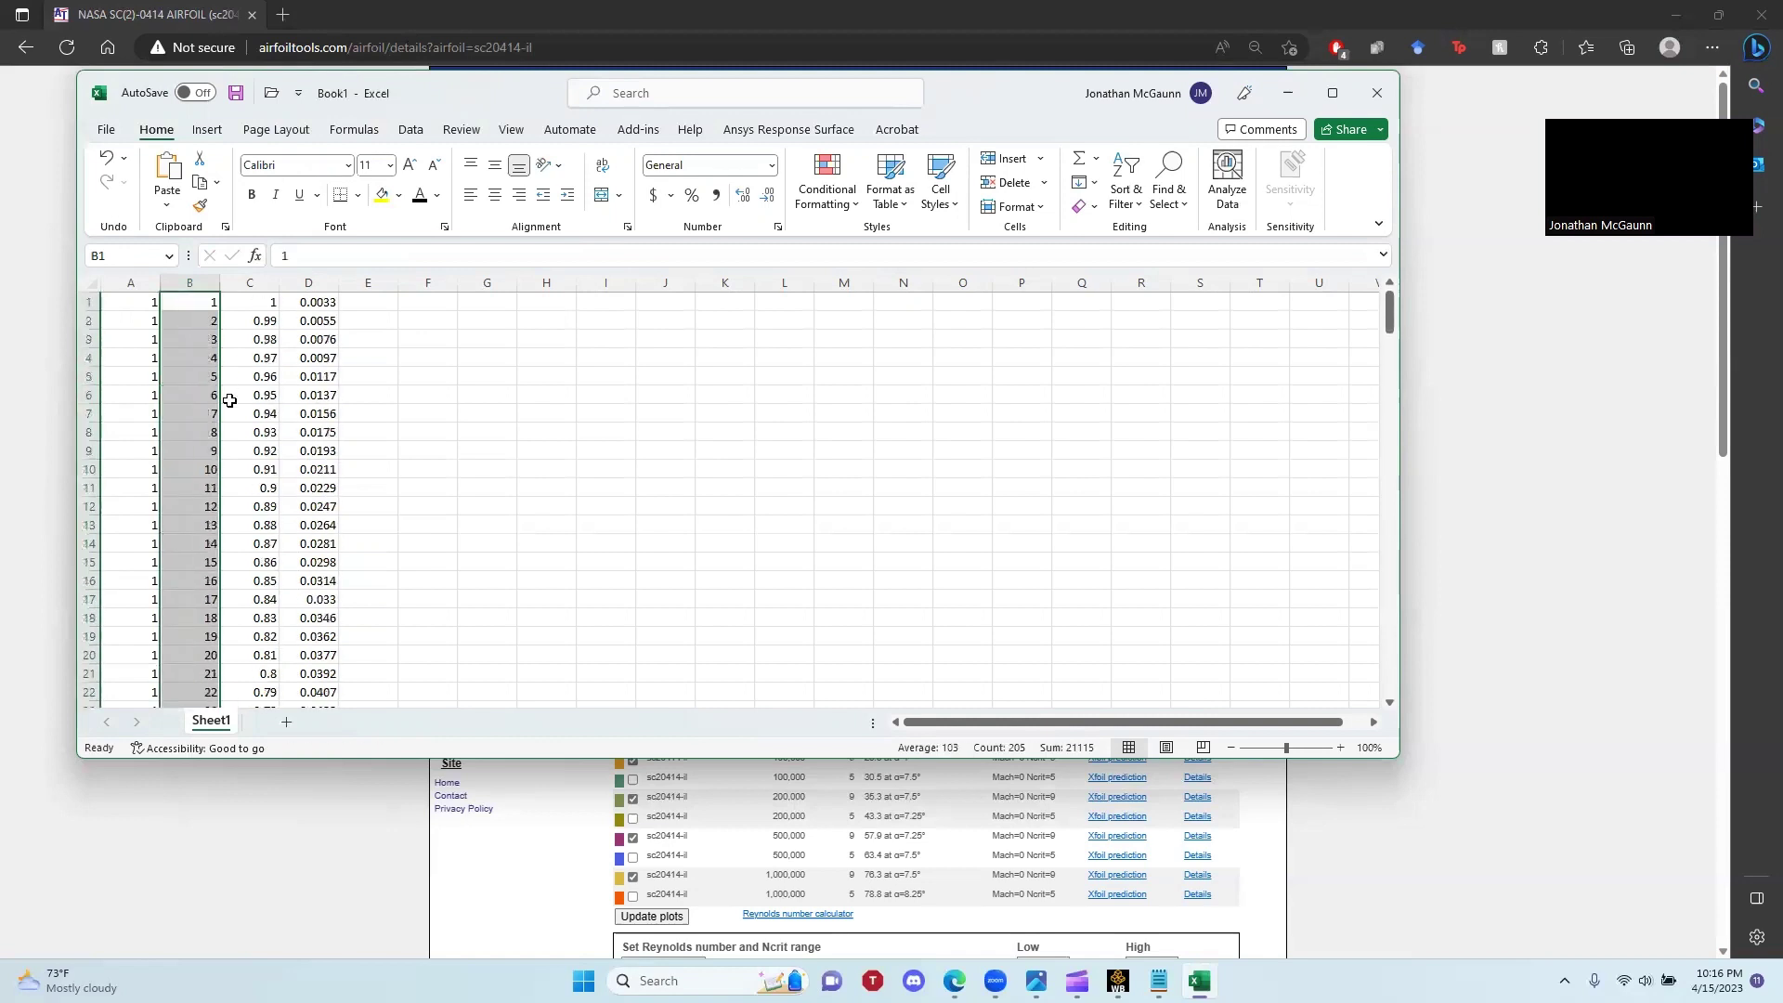
{"action": "left_click", "coordinate": [358, 313]}
{"action": "left_click_drag", "start_coordinate": [138, 303], "coordinate": [205, 599]}
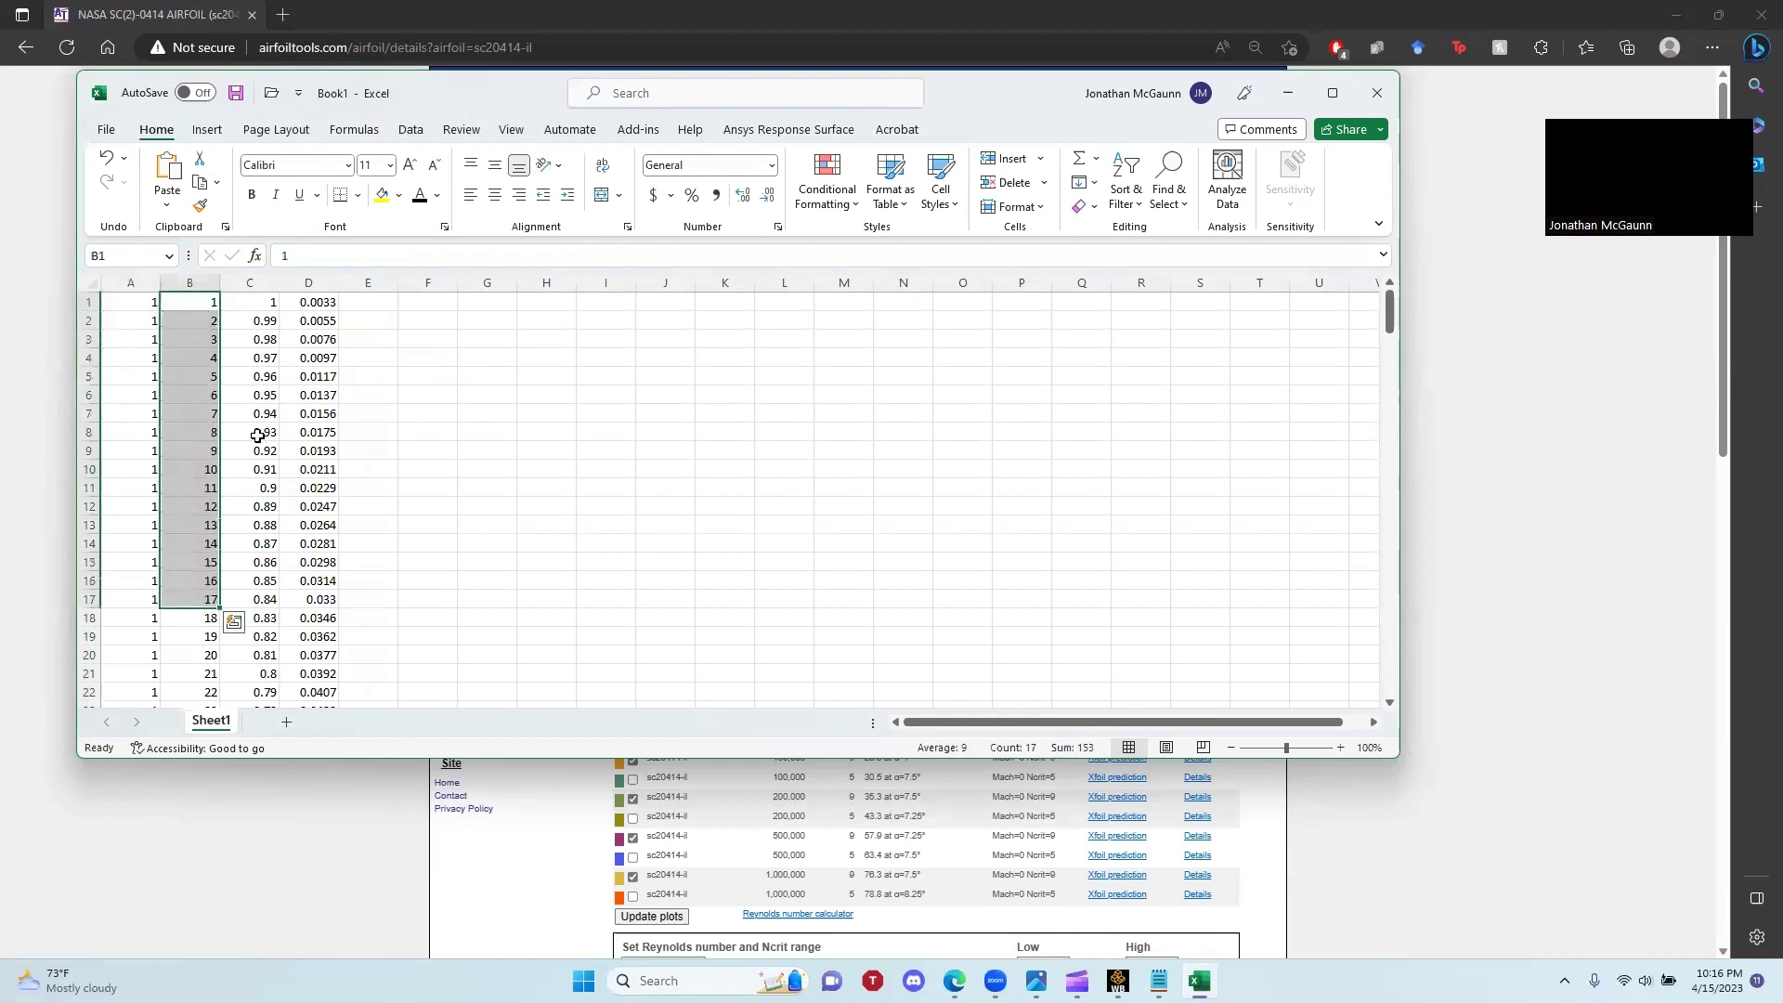
{"action": "left_click", "coordinate": [265, 302]}
{"action": "left_click", "coordinate": [311, 303]}
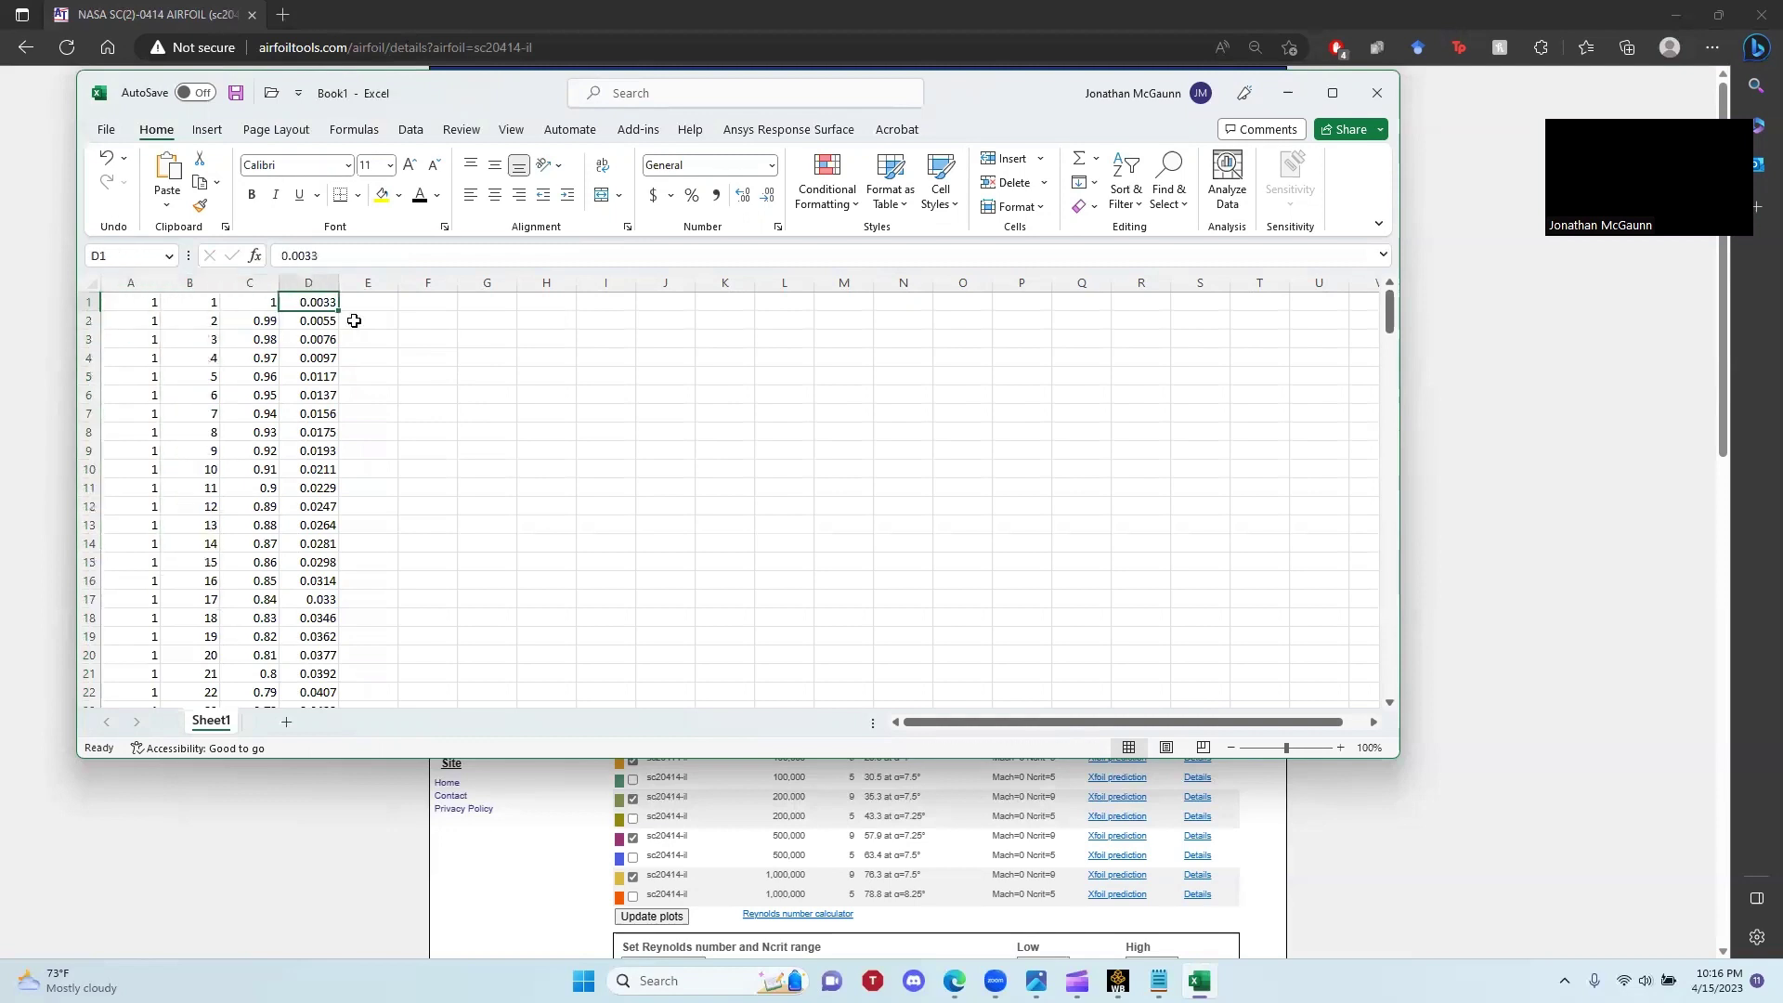
Enter 0 in cells E1 to E4 as the z-coordinates of the first four points.
{"action": "left_click", "coordinate": [366, 301]}
{"action": "type", "text": "0"}
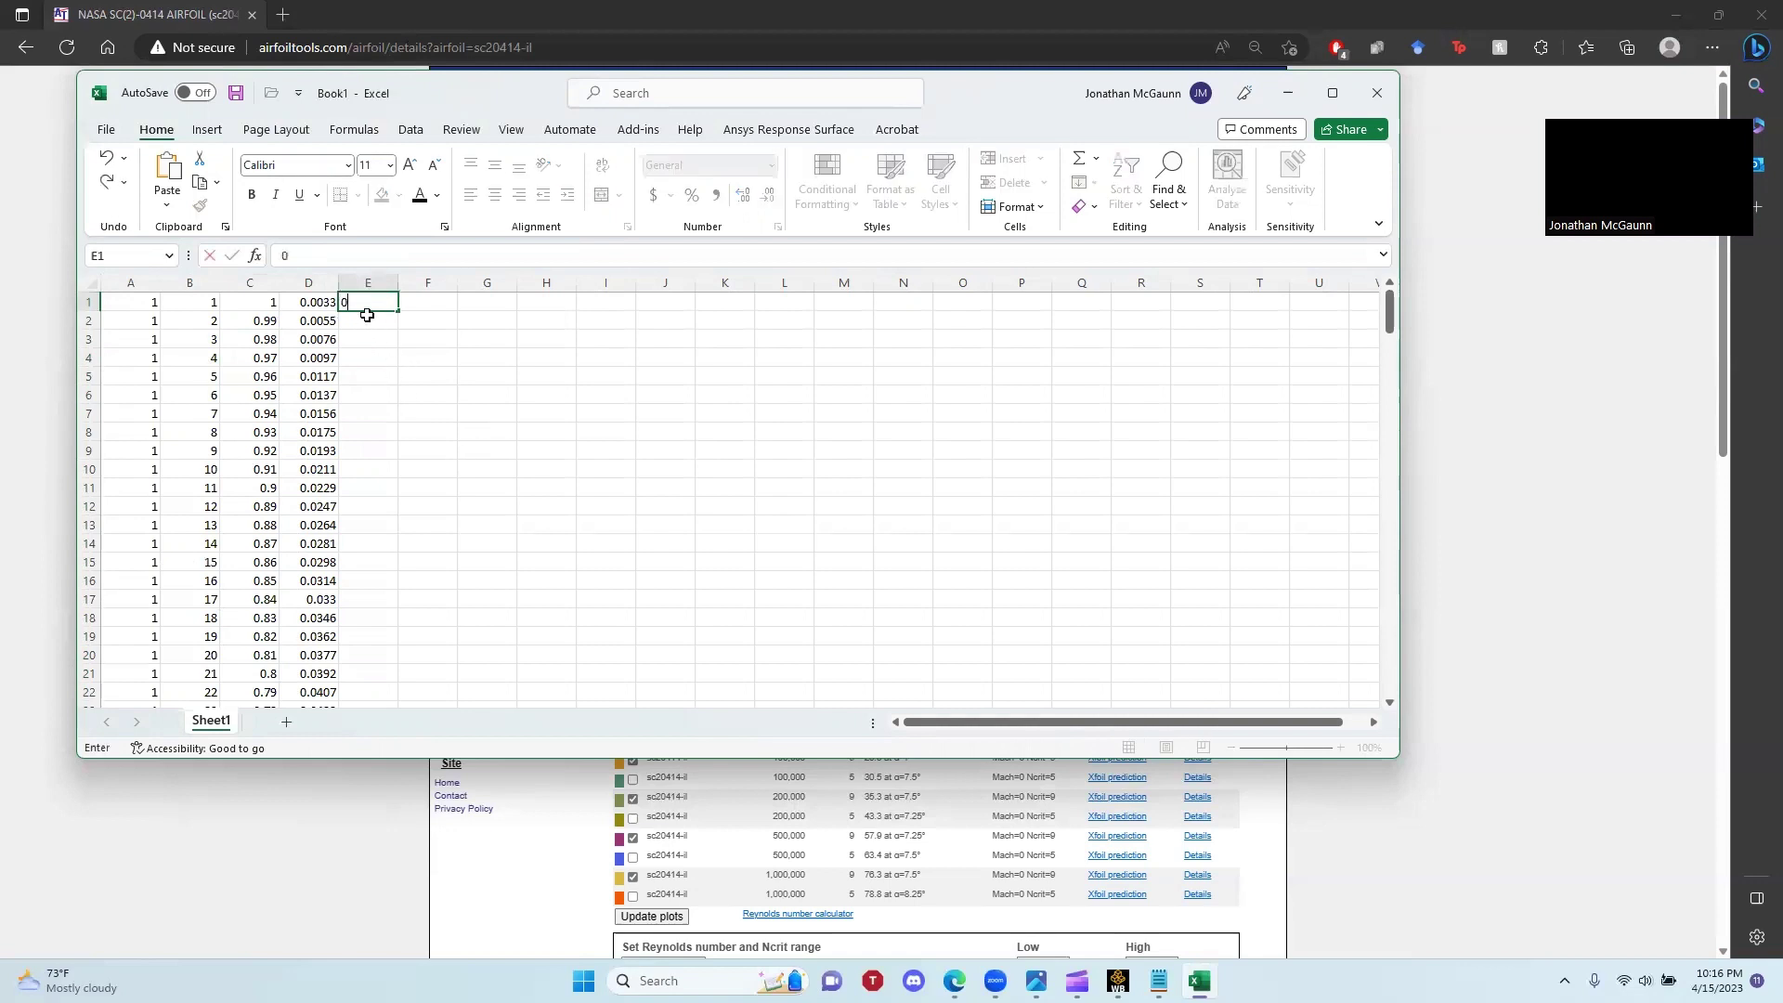
{"action": "left_click", "coordinate": [368, 320]}
{"action": "type", "text": "0"}
{"action": "left_click", "coordinate": [370, 339]}
{"action": "type", "text": "0"}
{"action": "left_click", "coordinate": [374, 360]}
{"action": "type", "text": "0"}
{"action": "left_click", "coordinate": [390, 393]}
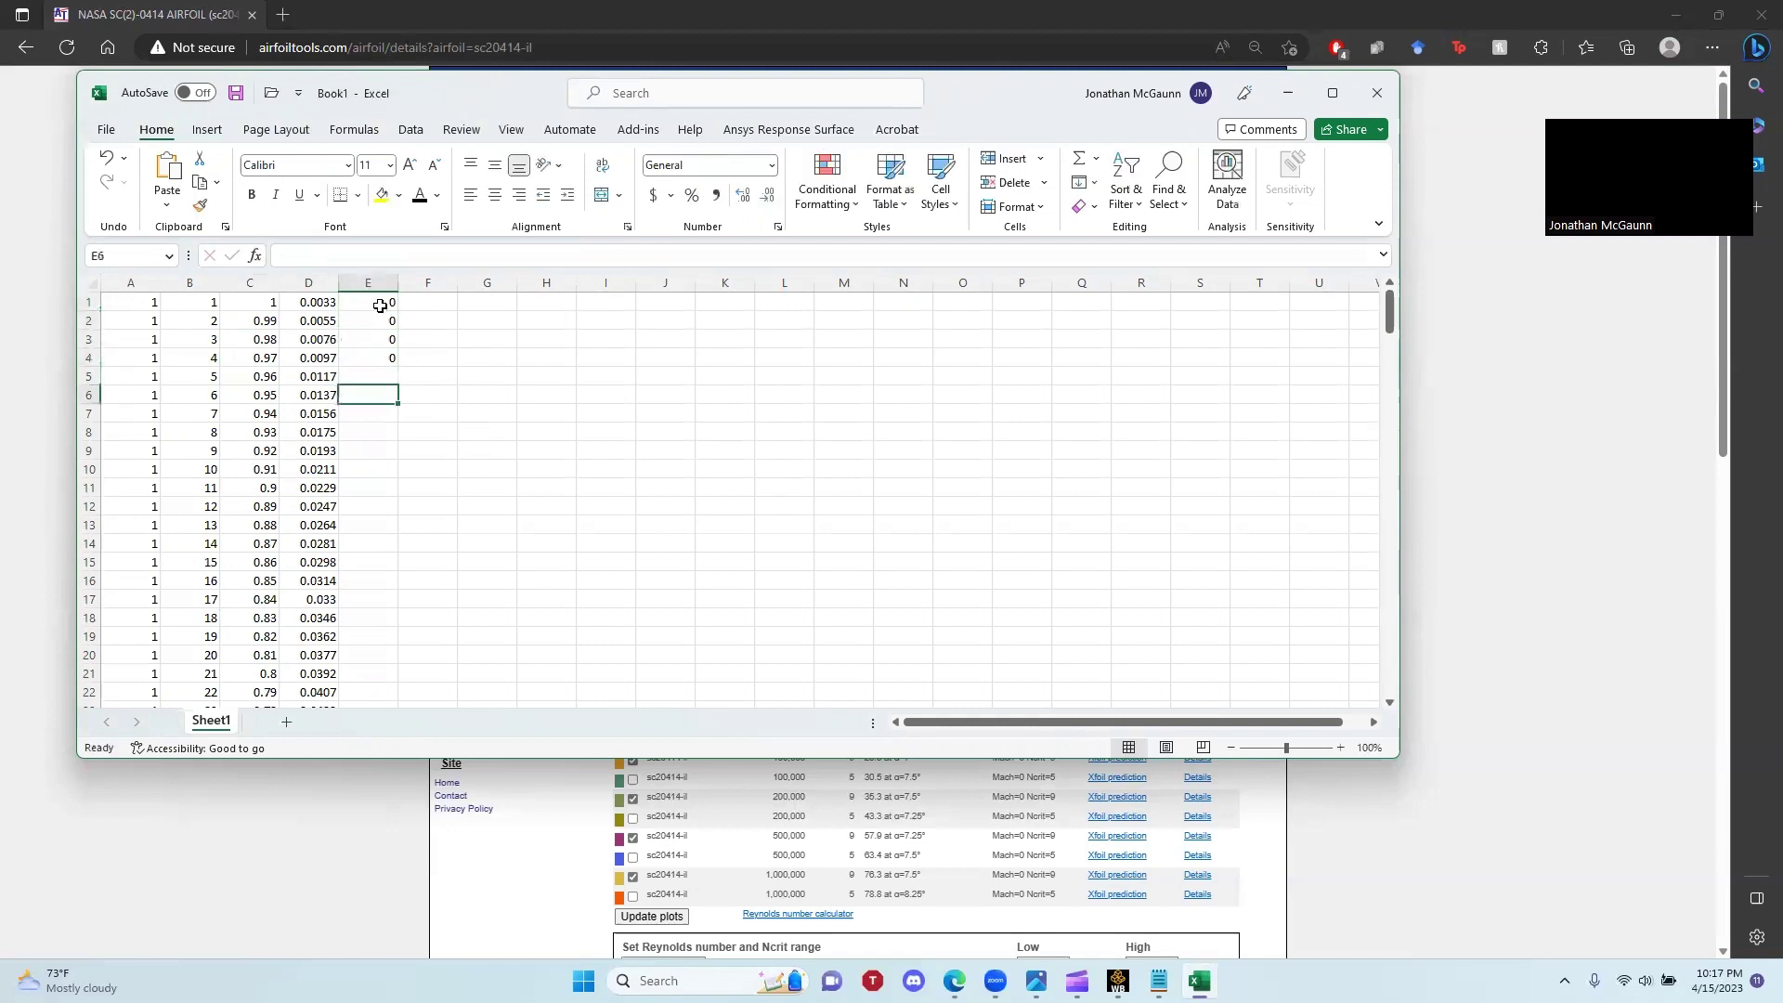
Fill the zeros in E1:E4 down column E alongside all coordinate rows.
{"action": "mouse_move", "coordinate": [379, 306]}
{"action": "left_mouse_down"}
{"action": "mouse_move", "coordinate": [381, 366]}
{"action": "mouse_move", "coordinate": [390, 302]}
{"action": "left_mouse_up"}
{"action": "left_click", "coordinate": [393, 363]}
{"action": "left_click_drag", "start_coordinate": [396, 366], "coordinate": [396, 367]}
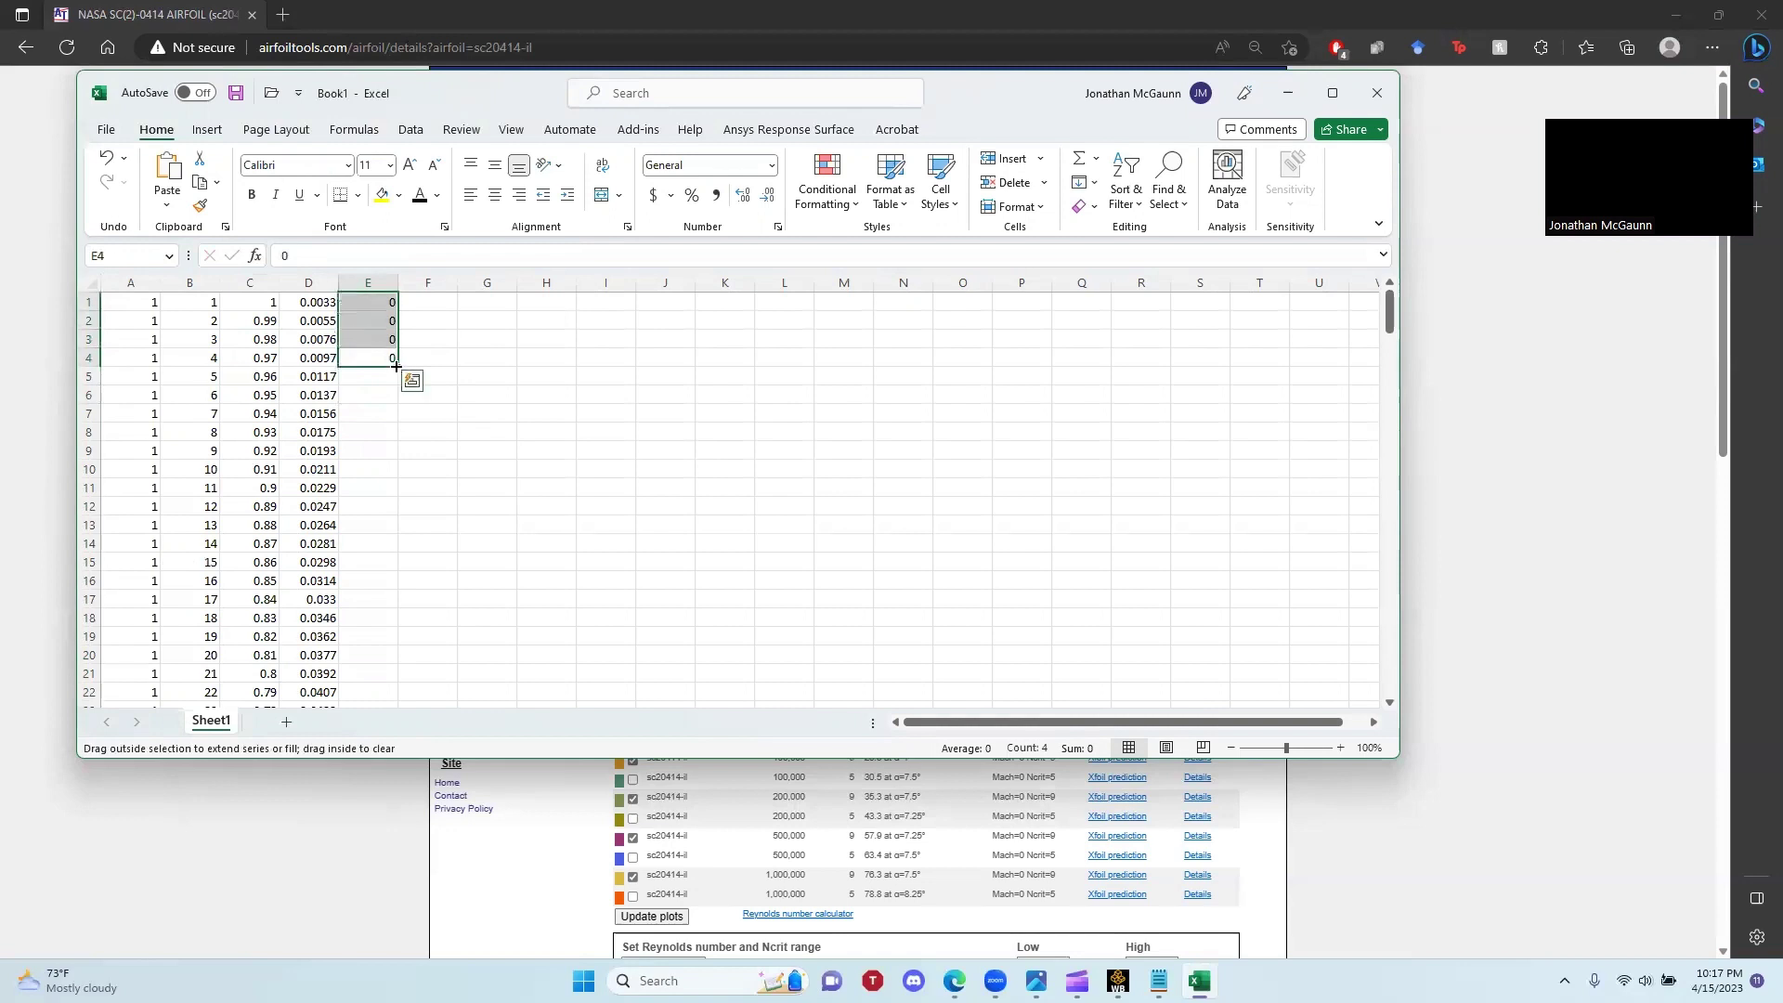
{"action": "double_click", "coordinate": [397, 366]}
{"action": "left_click", "coordinate": [436, 393]}
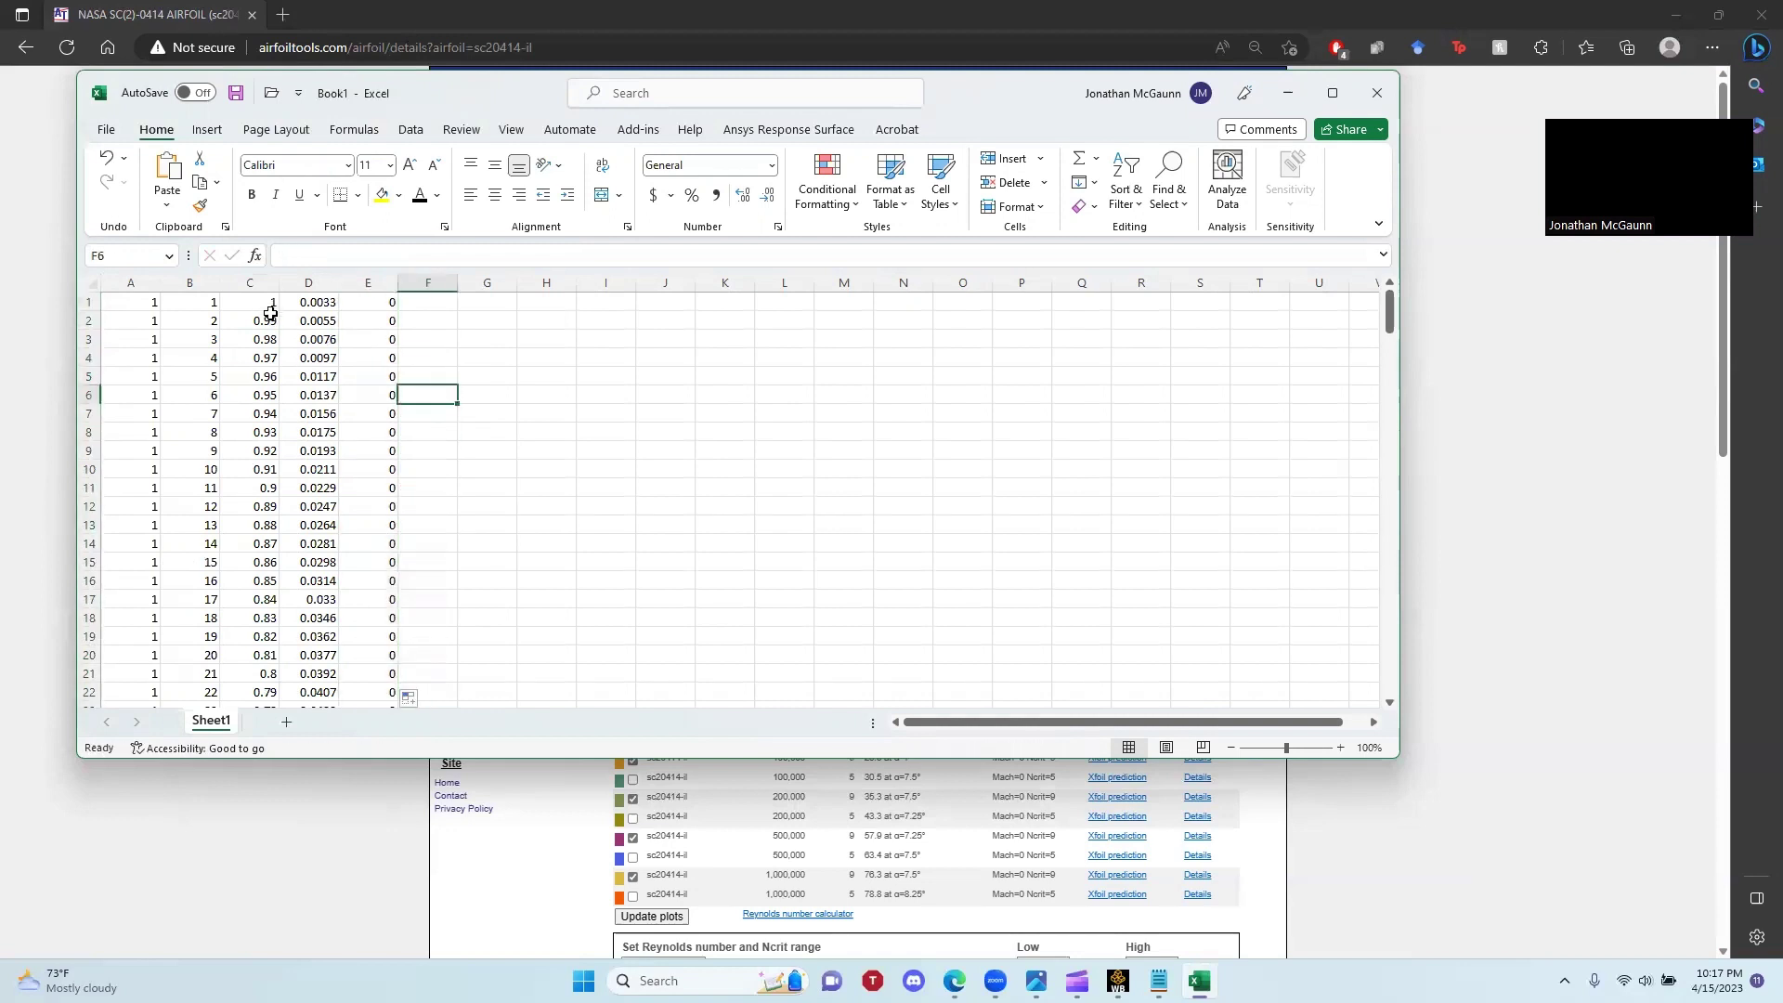
{"action": "mouse_move", "coordinate": [260, 299]}
{"action": "left_mouse_down"}
{"action": "mouse_move", "coordinate": [299, 327]}
{"action": "mouse_move", "coordinate": [298, 302]}
{"action": "mouse_move", "coordinate": [256, 309]}
{"action": "mouse_move", "coordinate": [273, 321]}
{"action": "left_mouse_up"}
{"action": "left_click", "coordinate": [329, 307]}
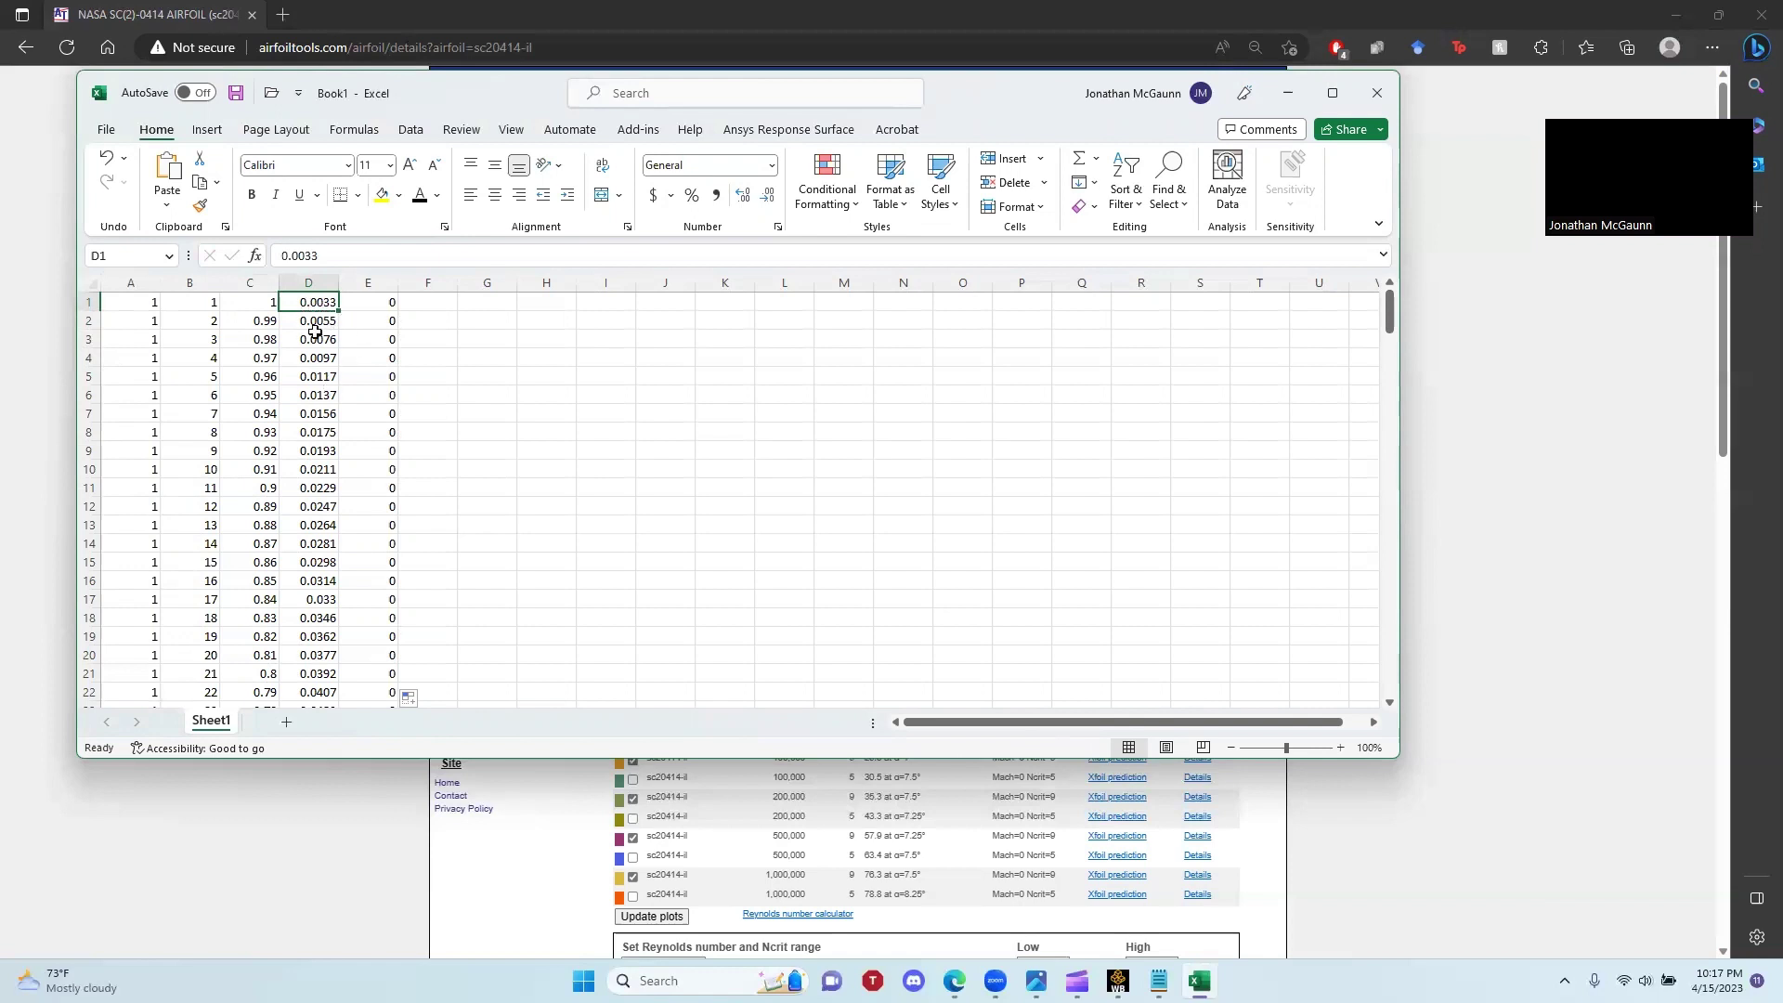
{"action": "left_click_drag", "start_coordinate": [268, 302], "coordinate": [306, 302]}
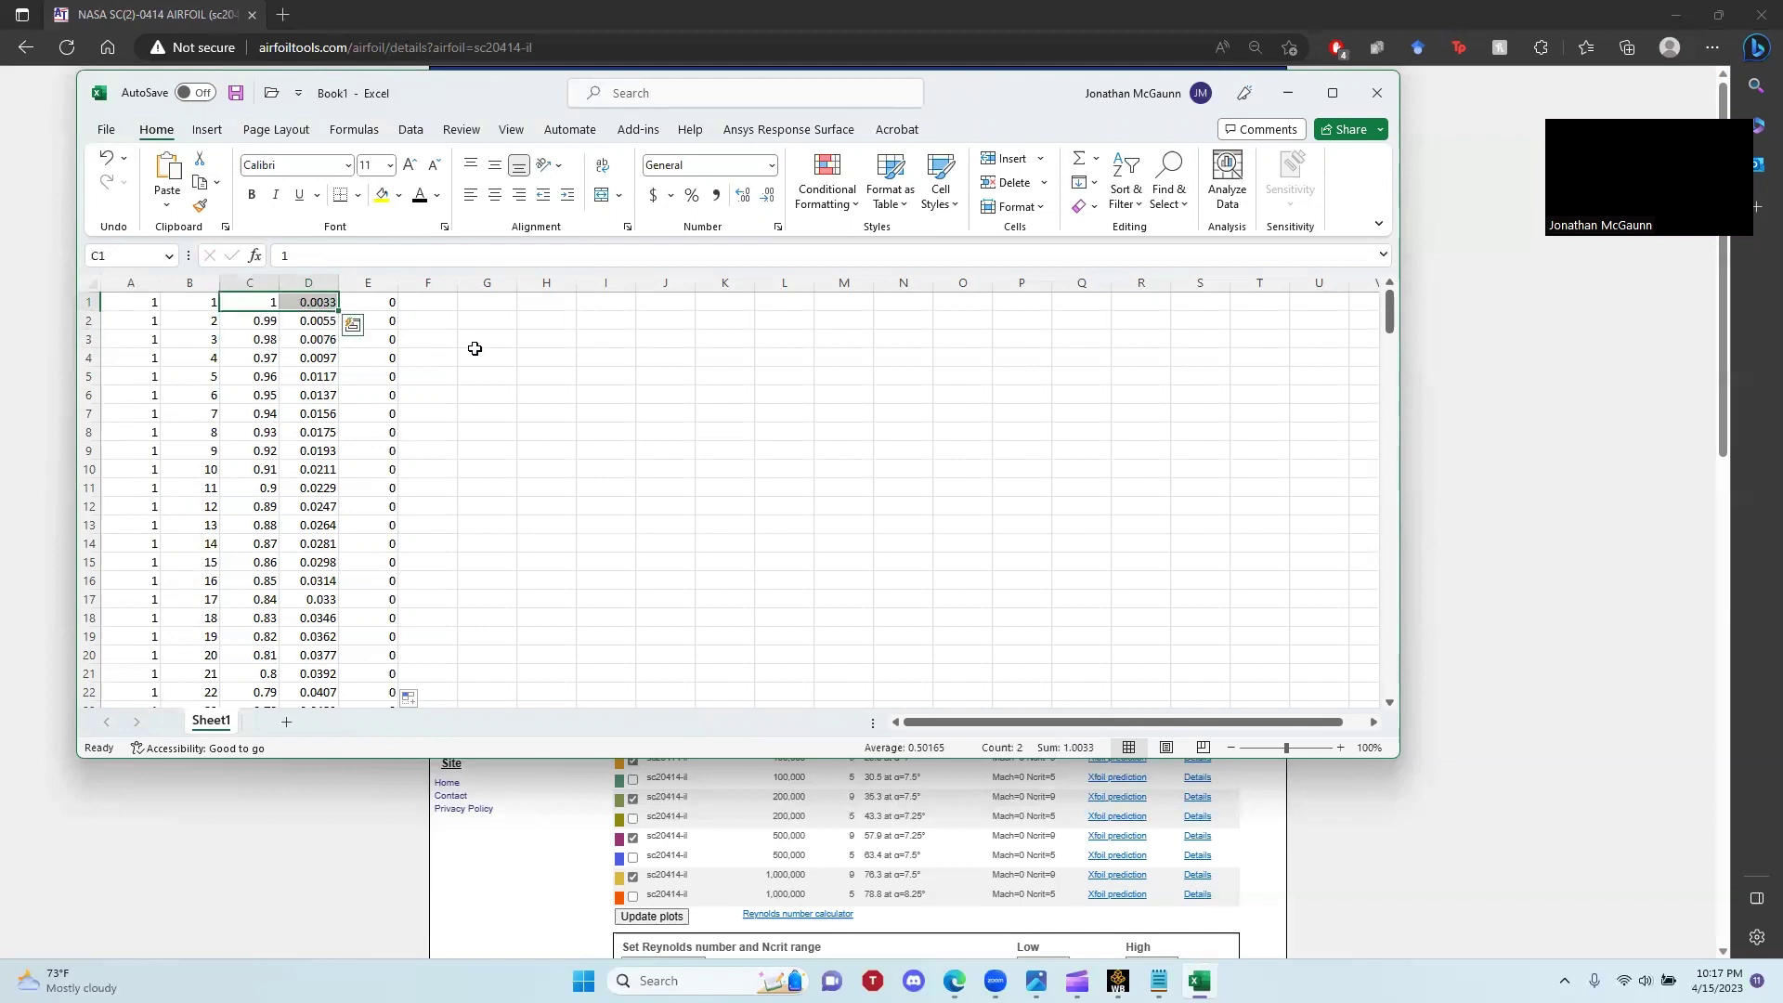
{"action": "left_click", "coordinate": [528, 302]}
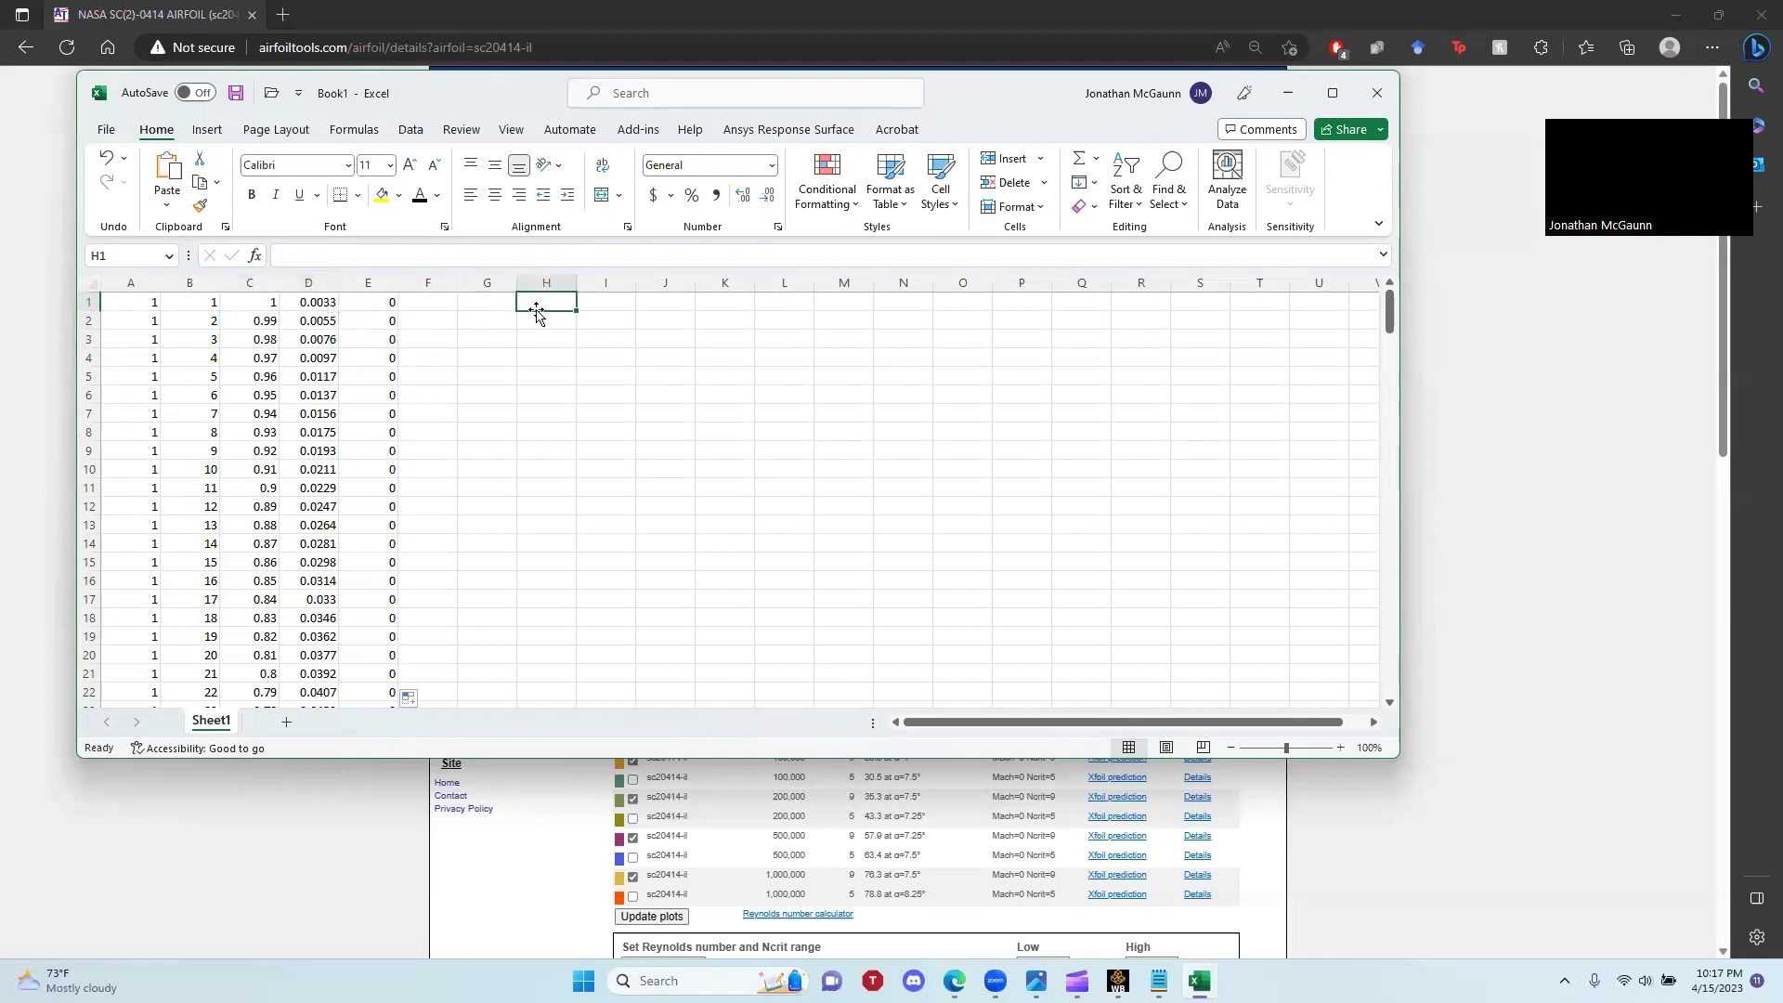
{"action": "type", "text": "3"}
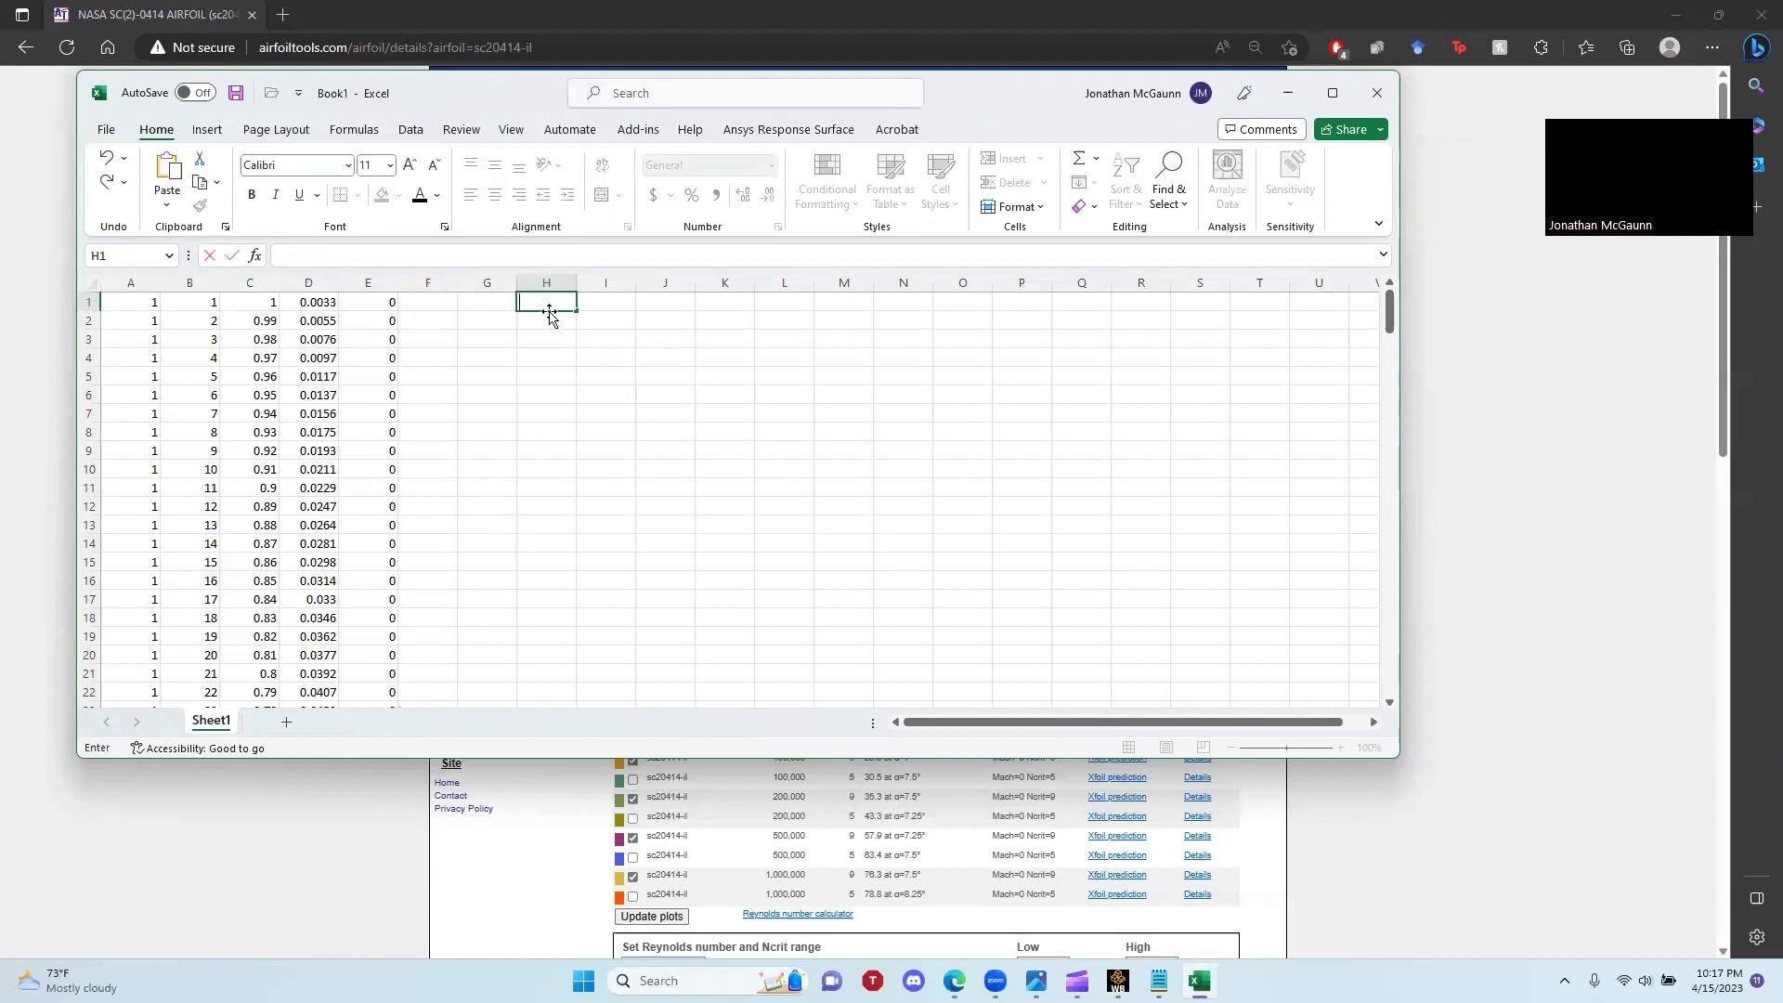
{"action": "key", "text": "Return"}
{"action": "left_click", "coordinate": [535, 301]}
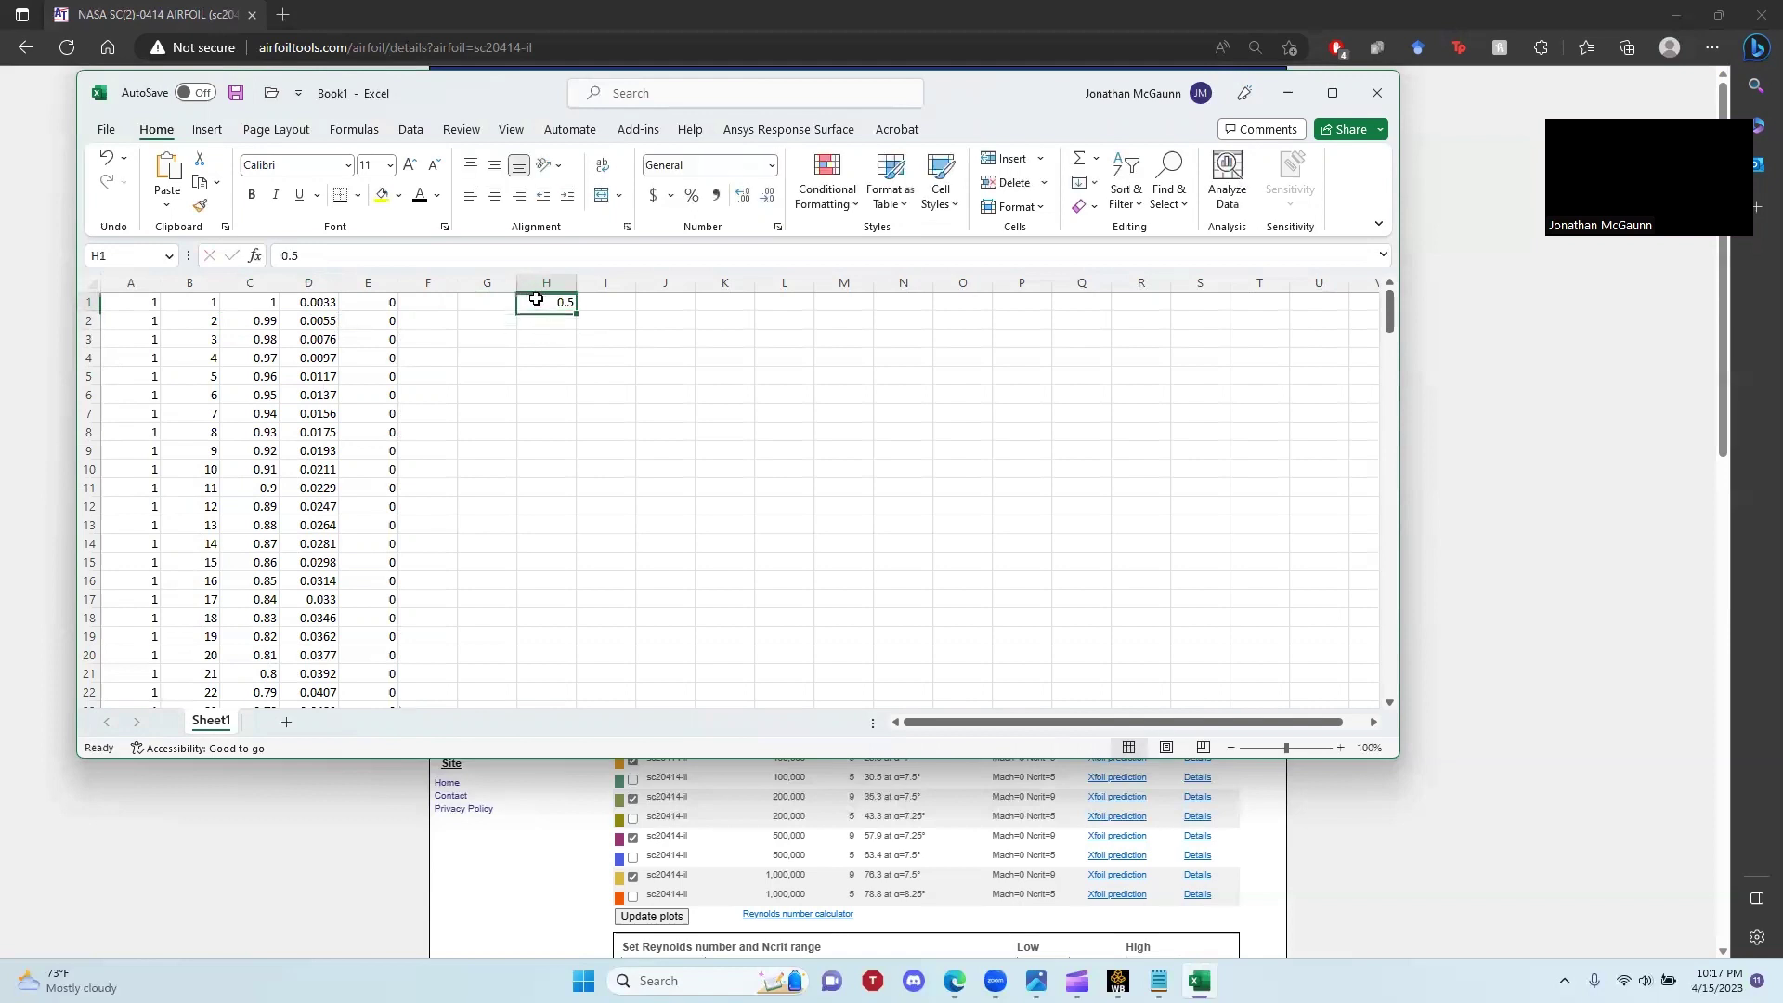
{"action": "left_click_drag", "start_coordinate": [265, 302], "coordinate": [303, 510]}
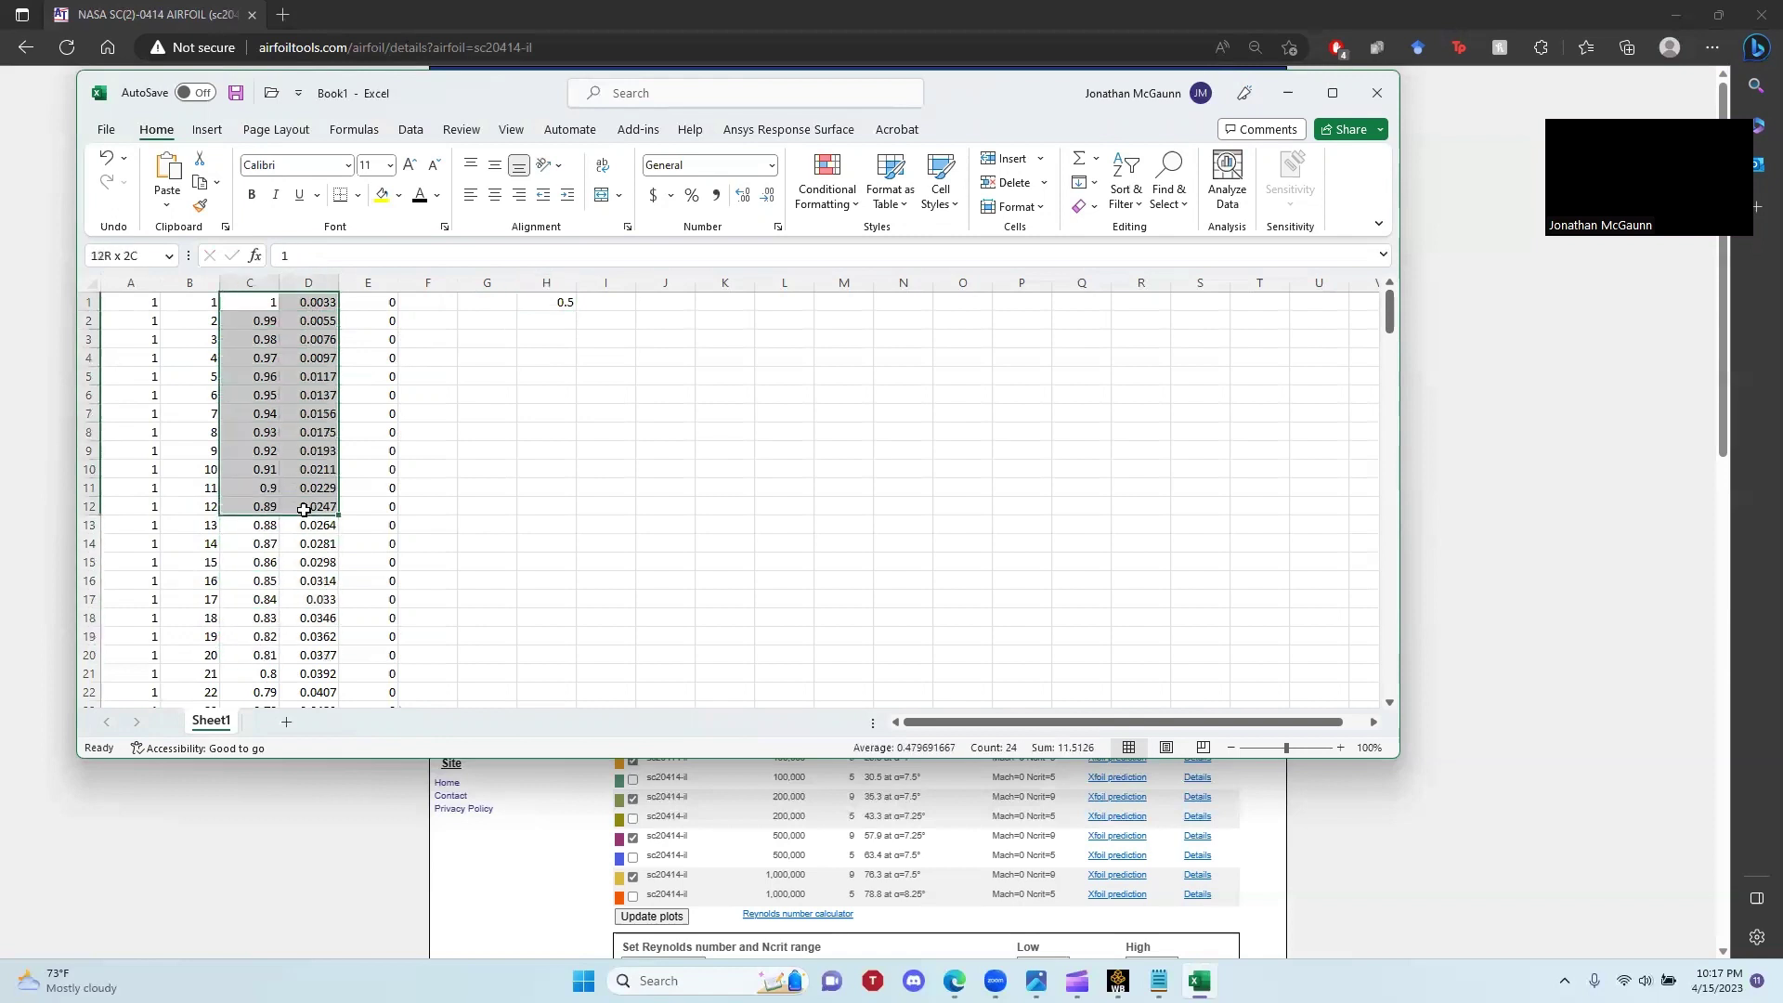
{"action": "left_click", "coordinate": [560, 301]}
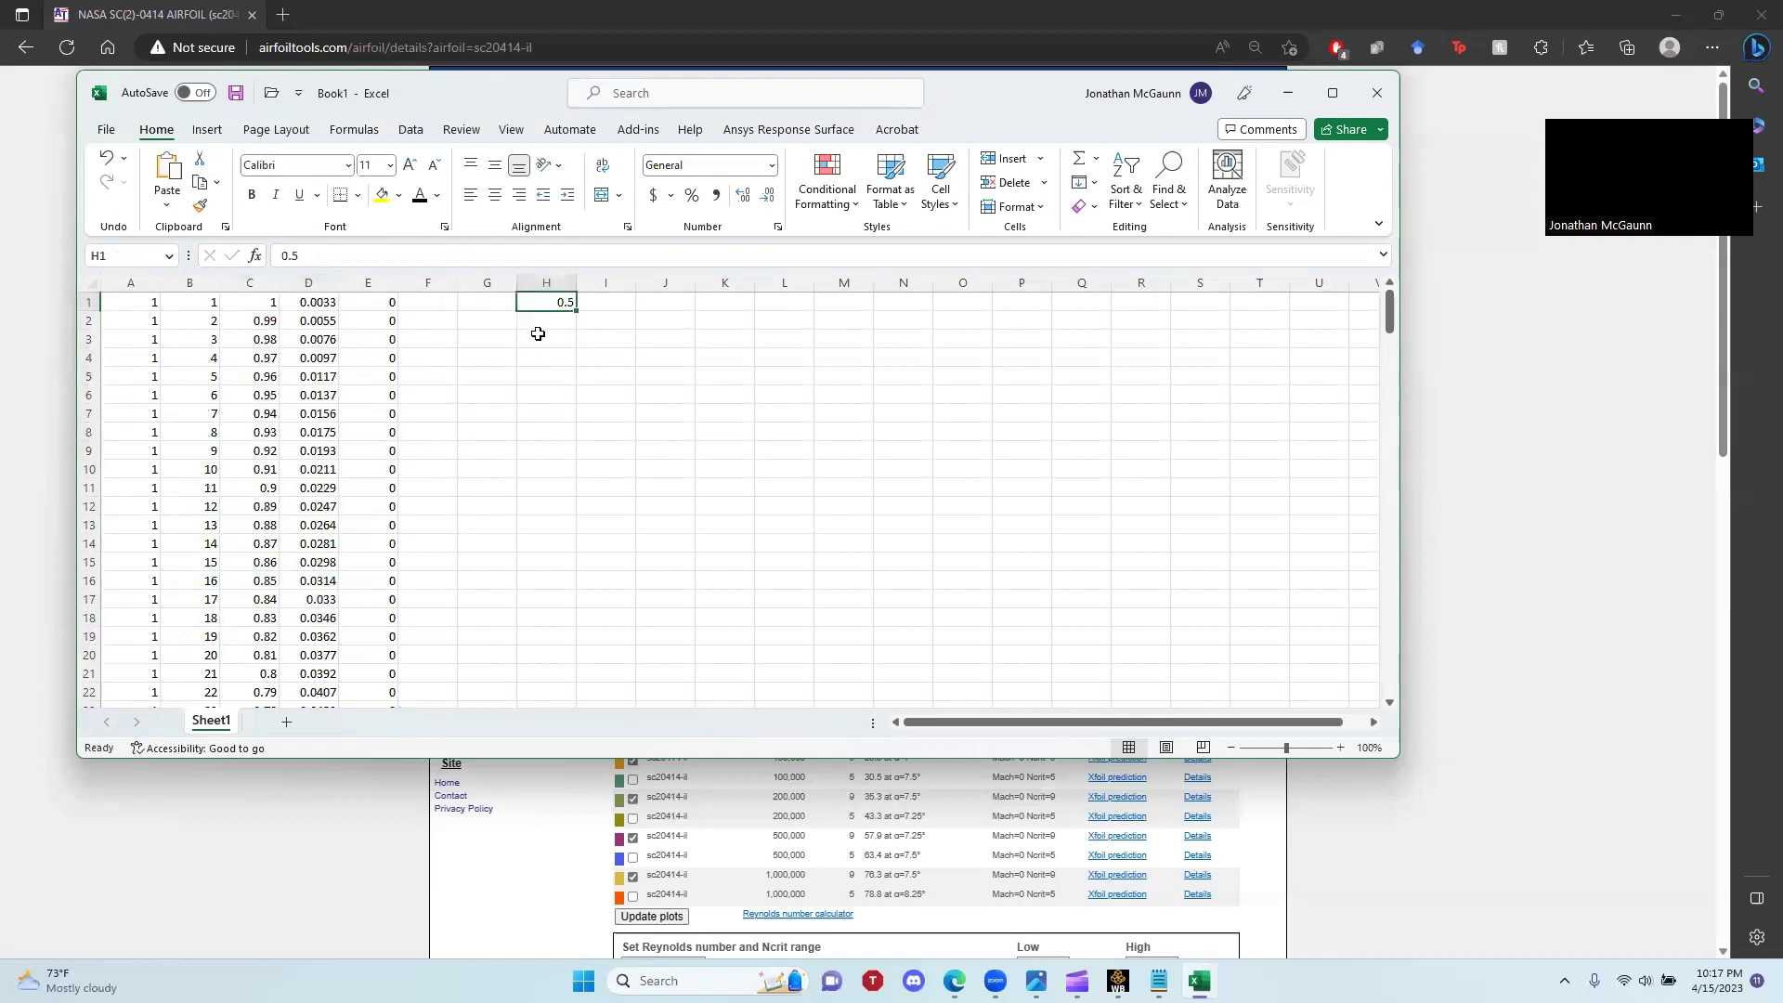
{"action": "key", "text": "Delete"}
{"action": "left_click", "coordinate": [562, 360]}
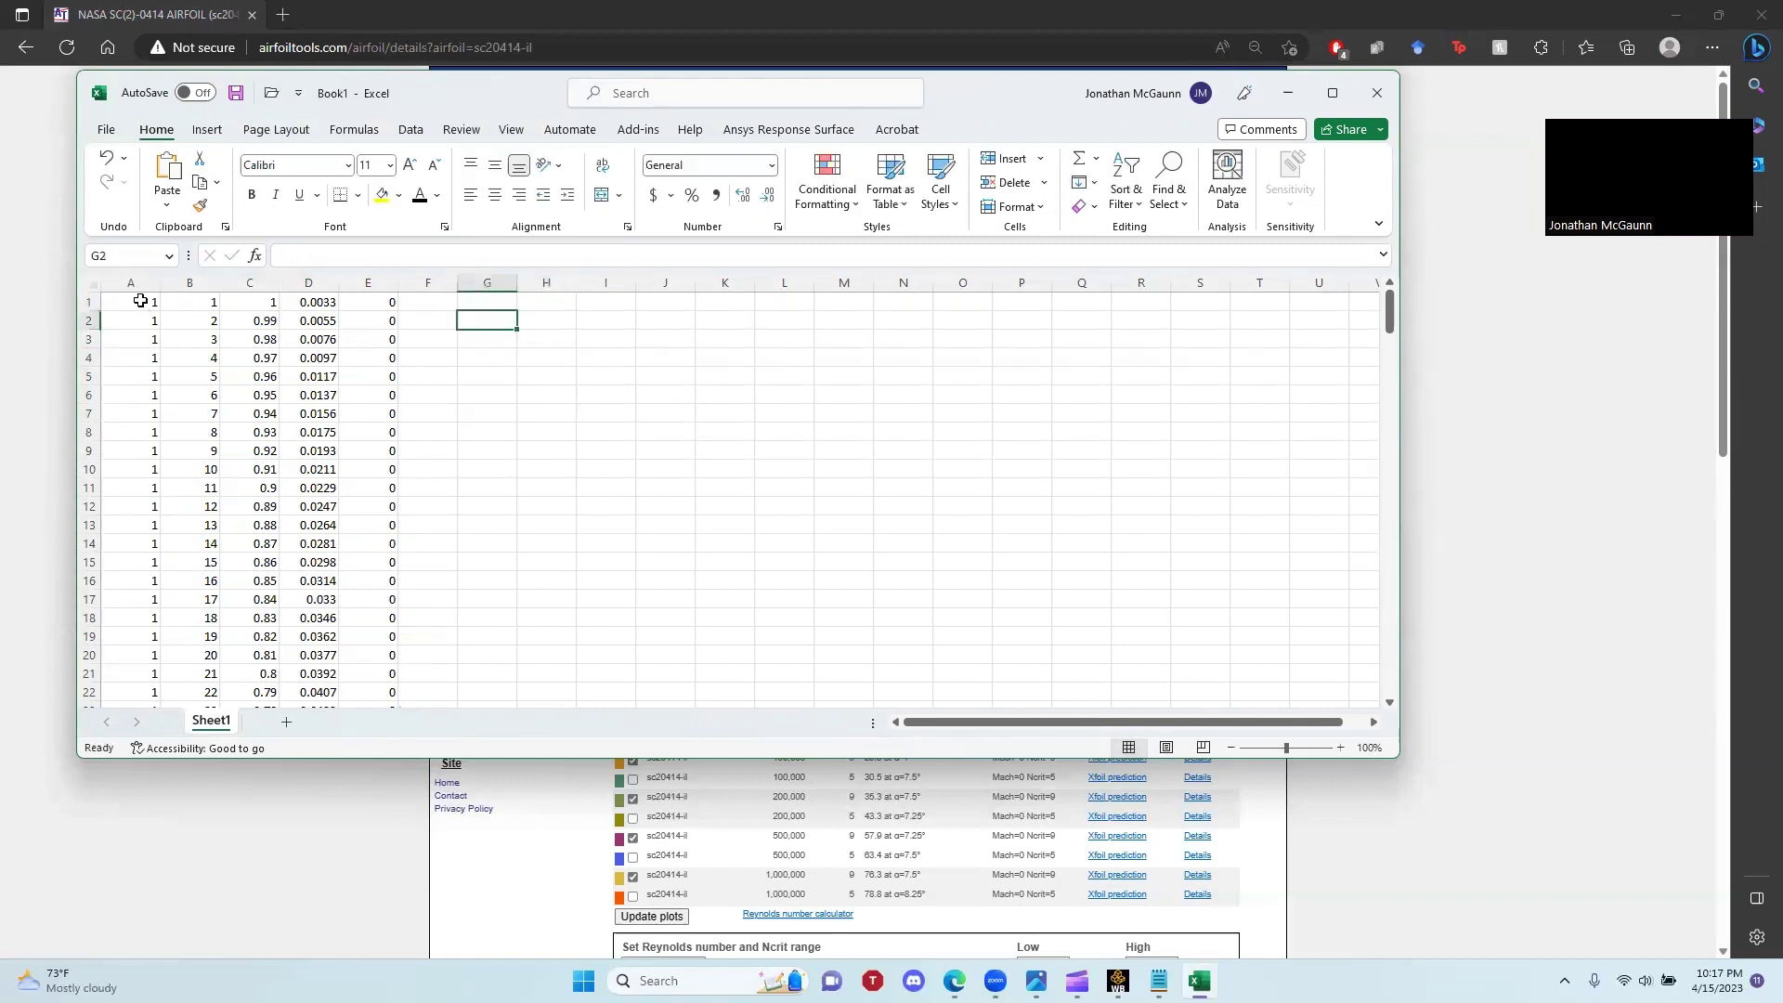
Copy the complete five-column point table A1:E205 and open a new blank Notepad document.
{"action": "left_click_drag", "start_coordinate": [142, 304], "coordinate": [367, 673]}
{"action": "key", "text": "ctrl+c"}
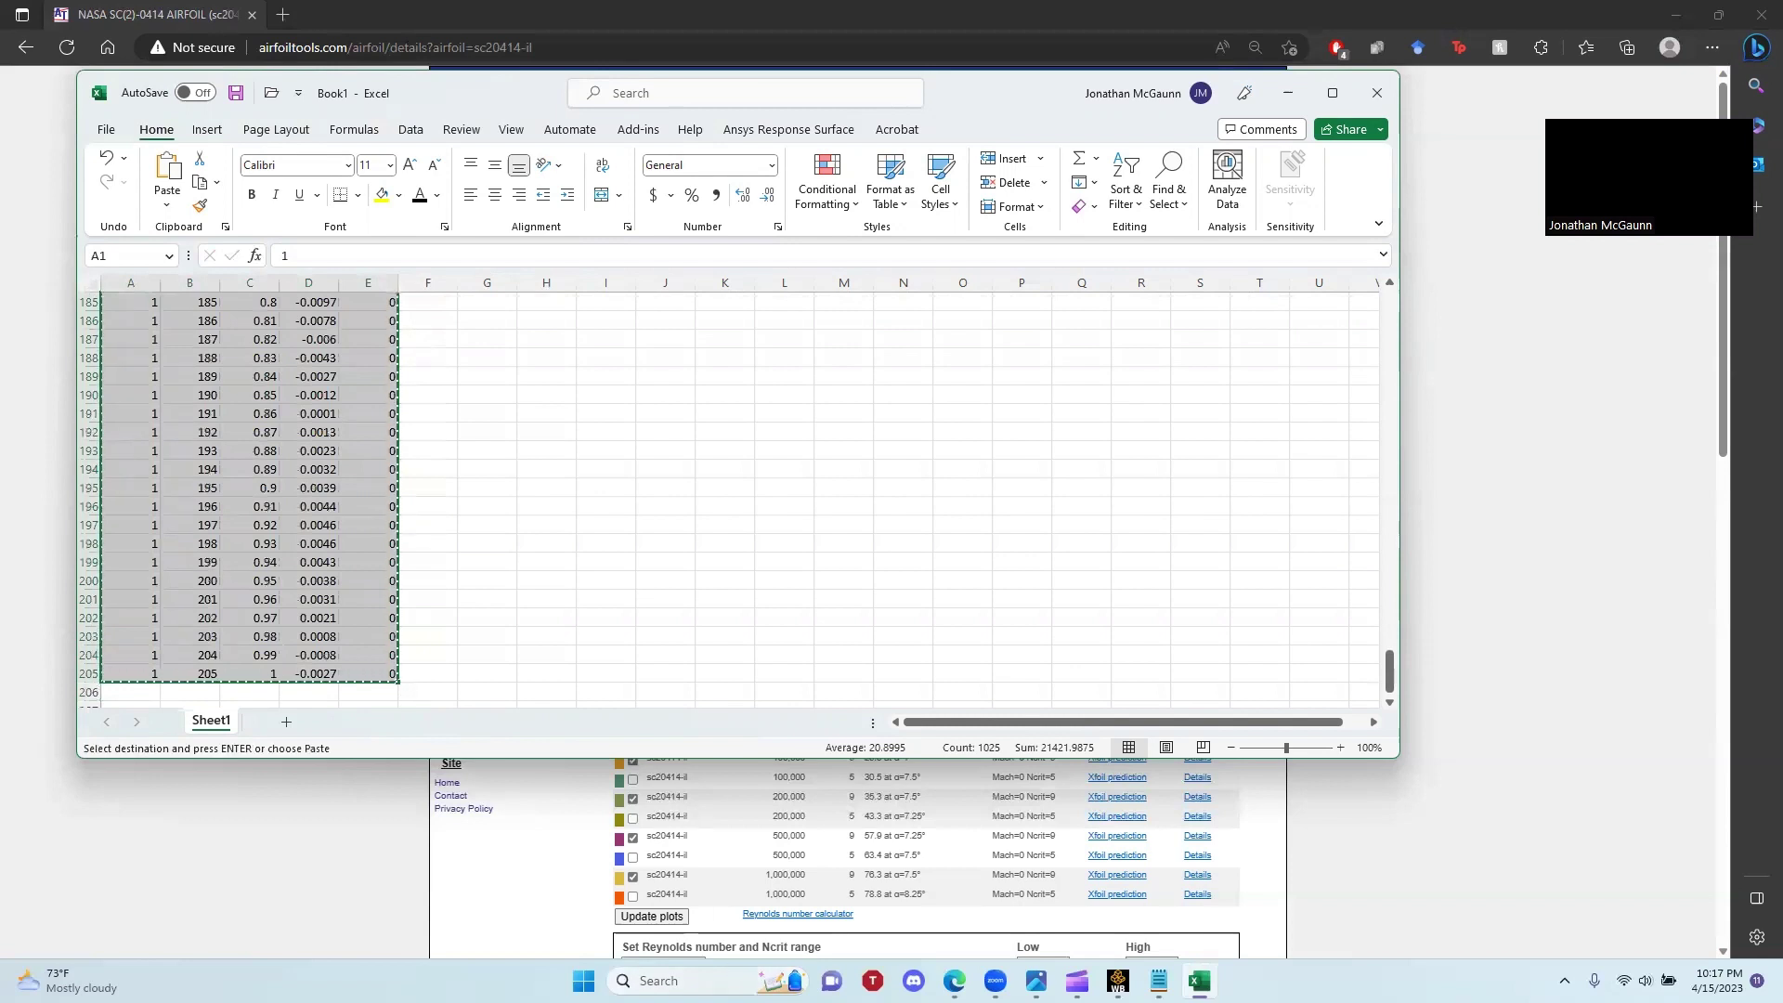
{"action": "key", "text": "super"}
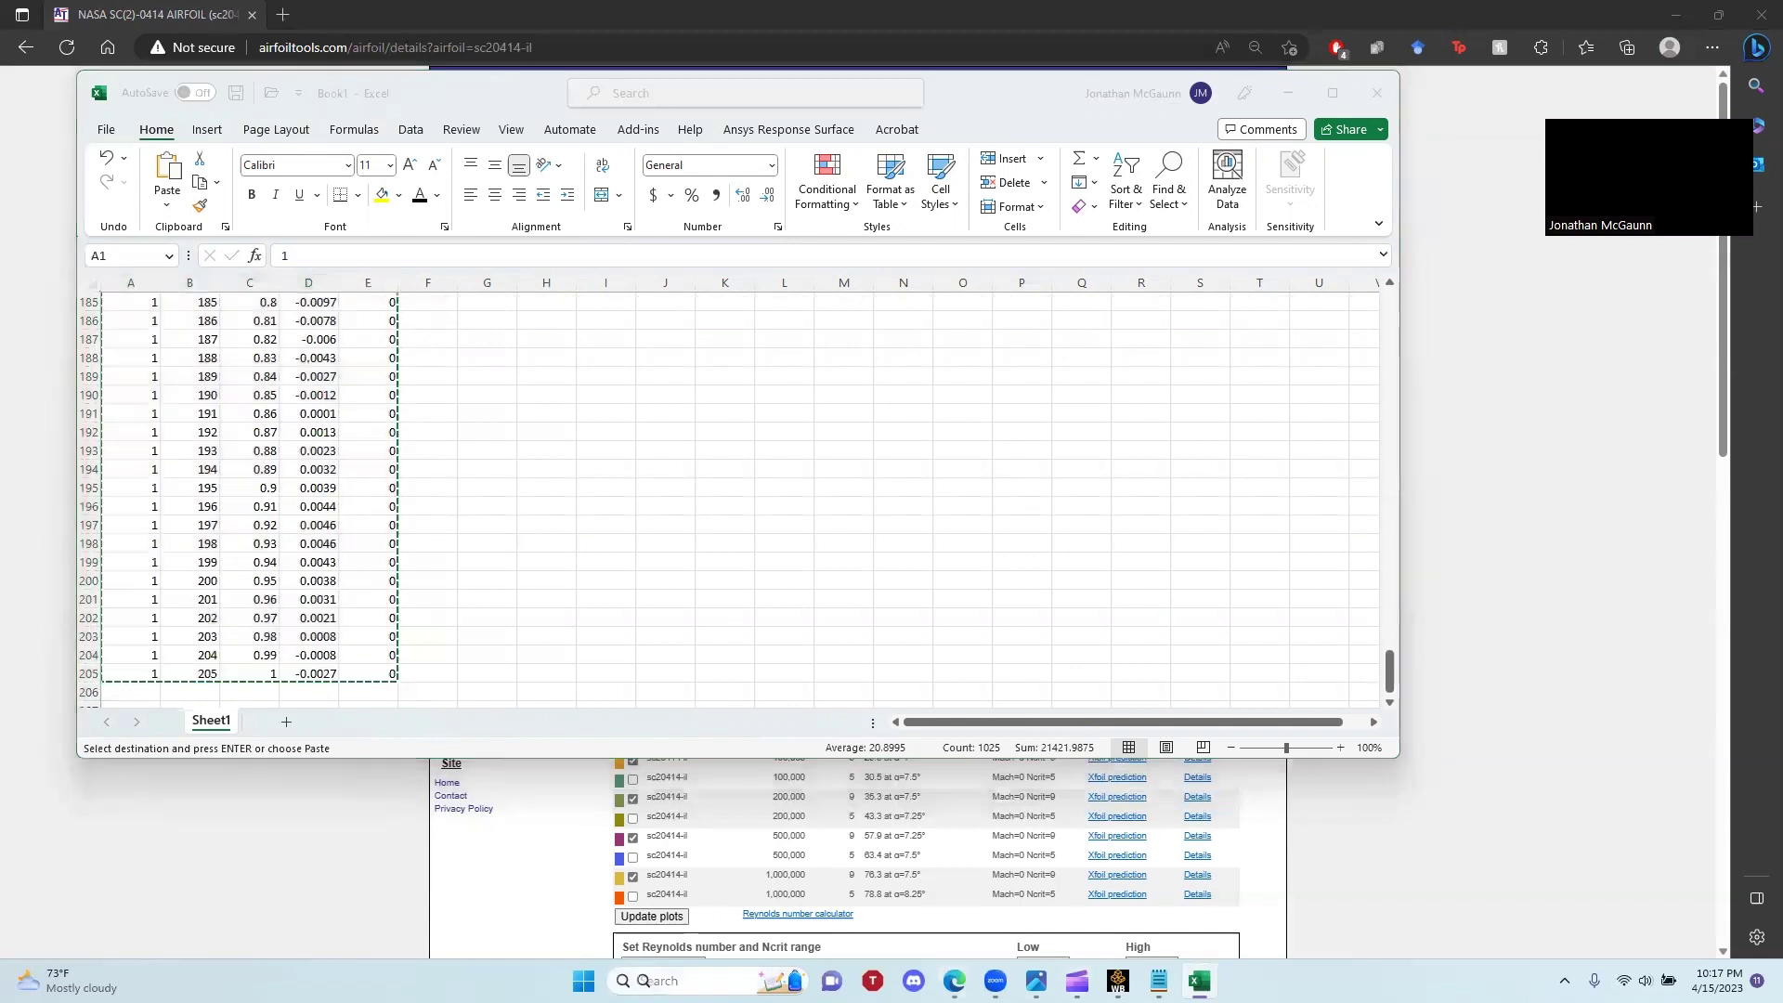
{"action": "type", "text": "note"}
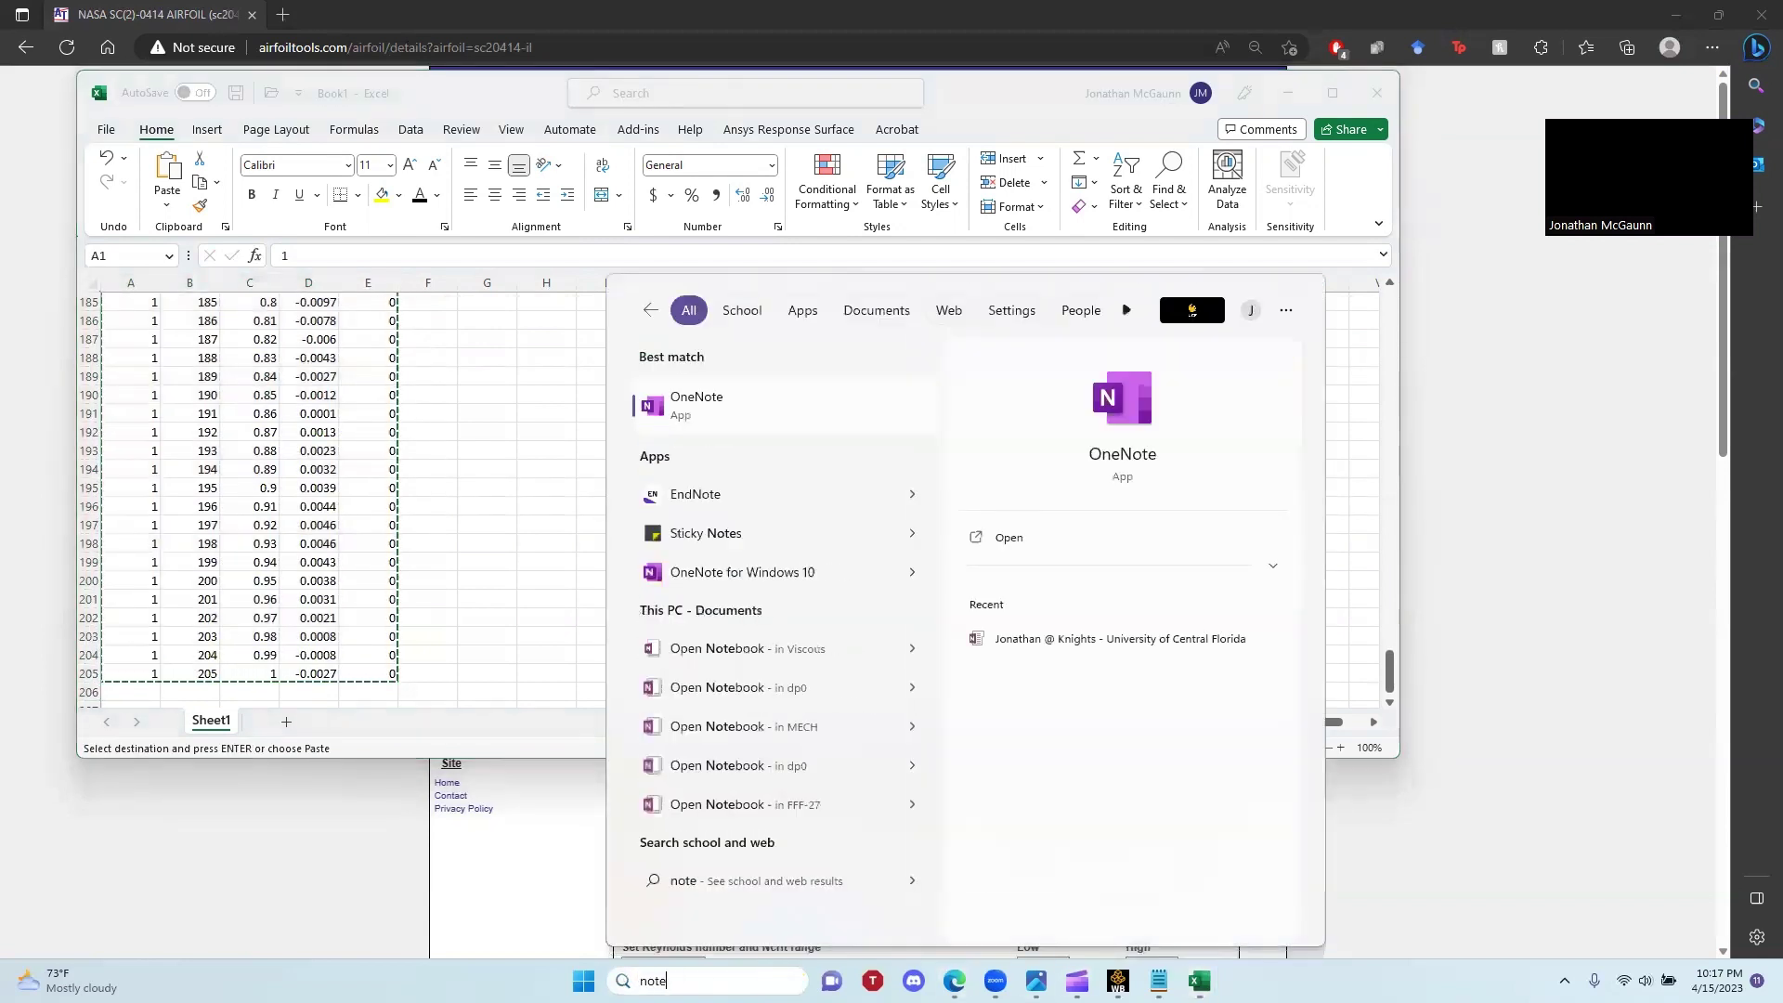
{"action": "key", "text": "BackSpace"}
{"action": "key", "text": "BackSpace"}
{"action": "key", "text": "BackSpace"}
{"action": "key", "text": "BackSpace"}
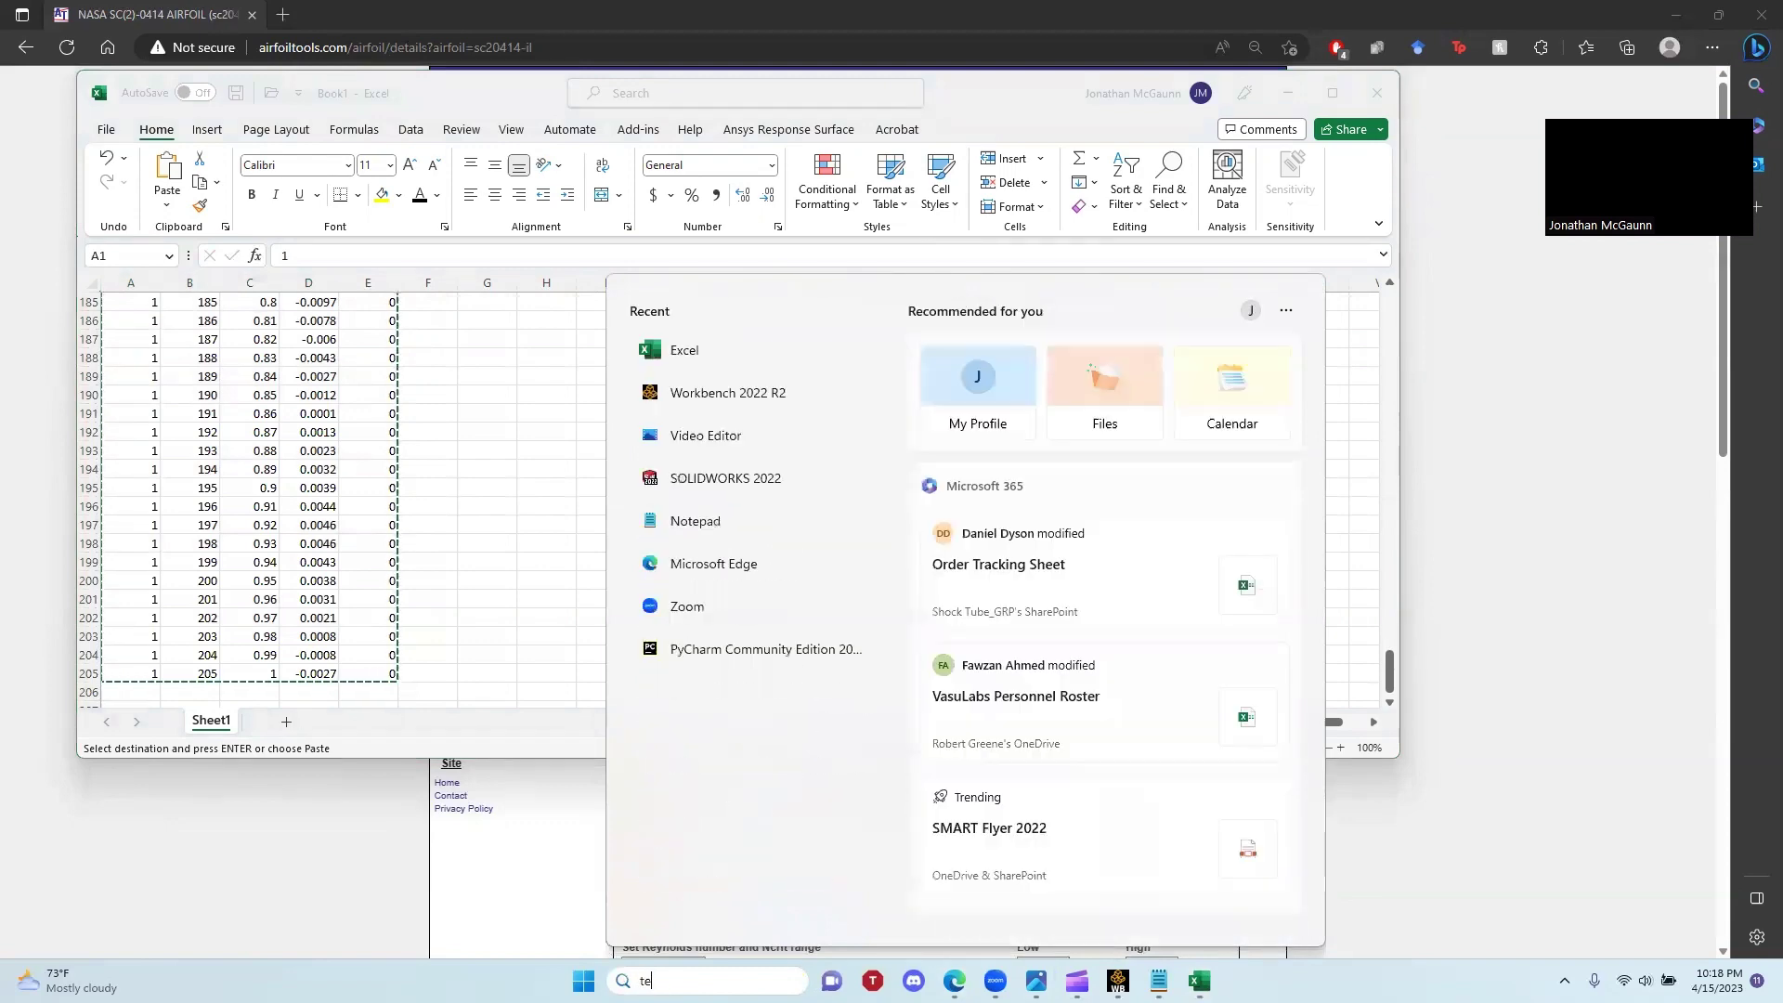
{"action": "type", "text": "text"}
{"action": "key", "text": "Return"}
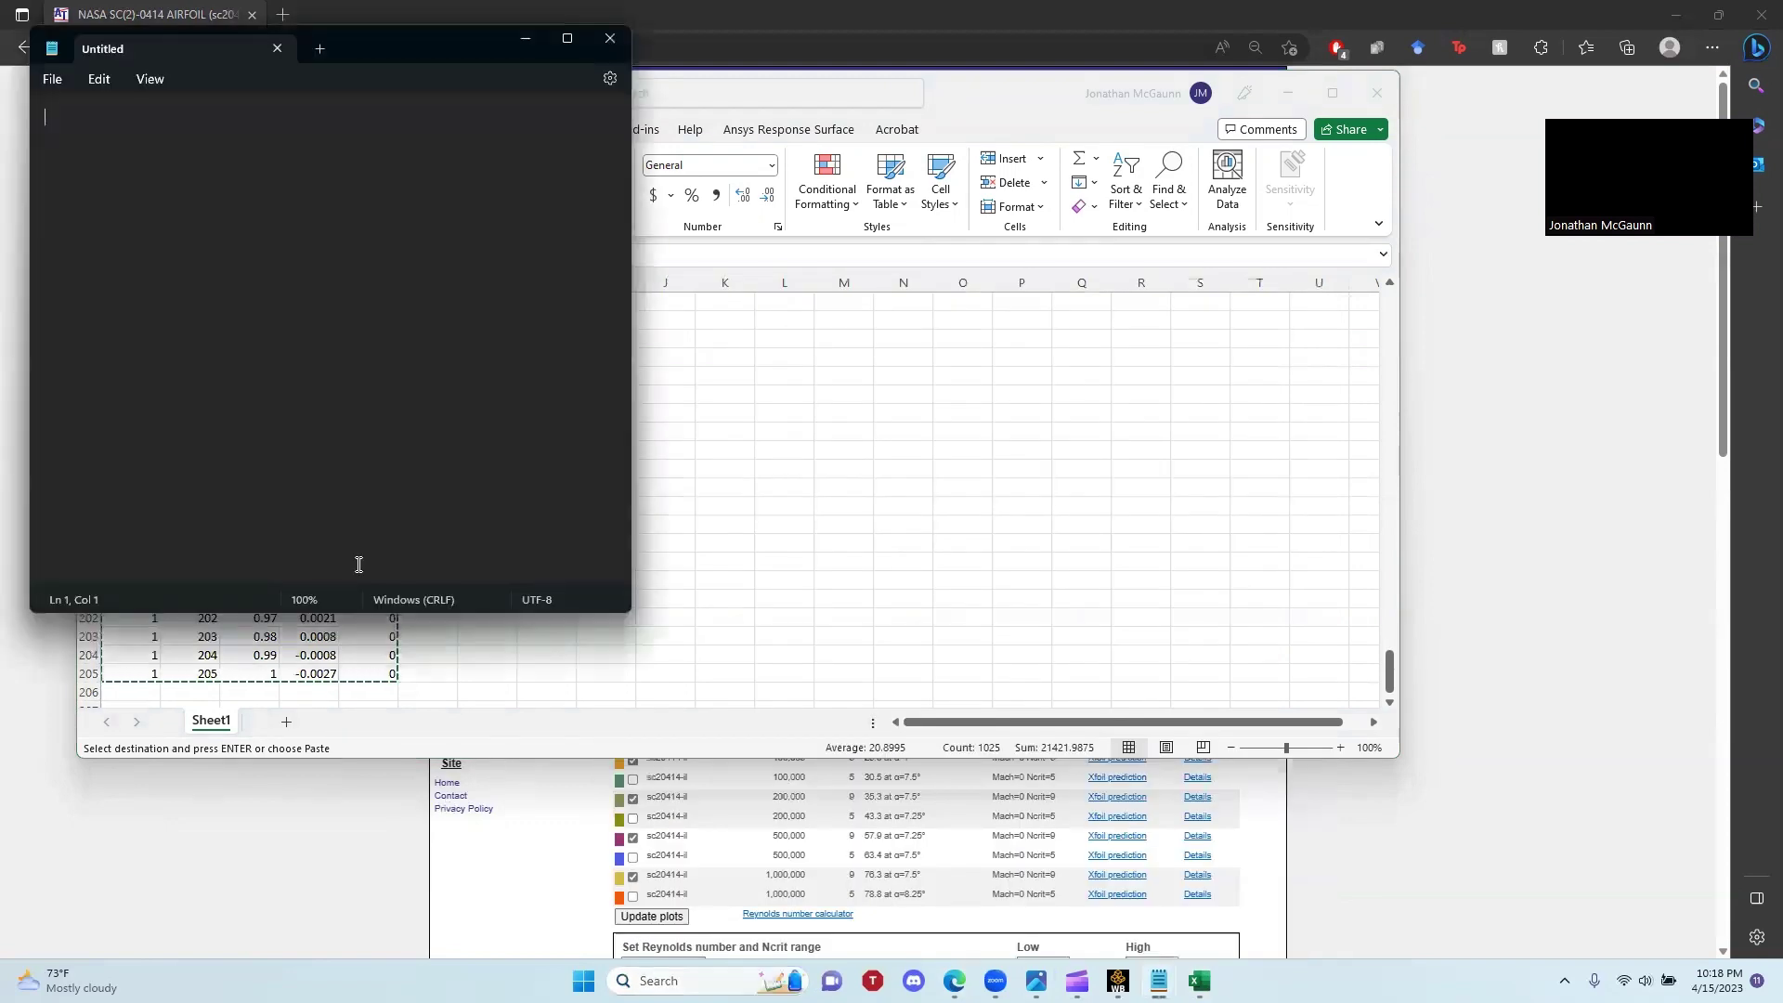
Insert the copied point table into the blank document and remove the extra spacing before the final 0 on line 17.
{"action": "key", "text": "ctrl+v"}
{"action": "scroll", "coordinate": [305, 397], "scroll_direction": "up", "scroll_amount": 20}
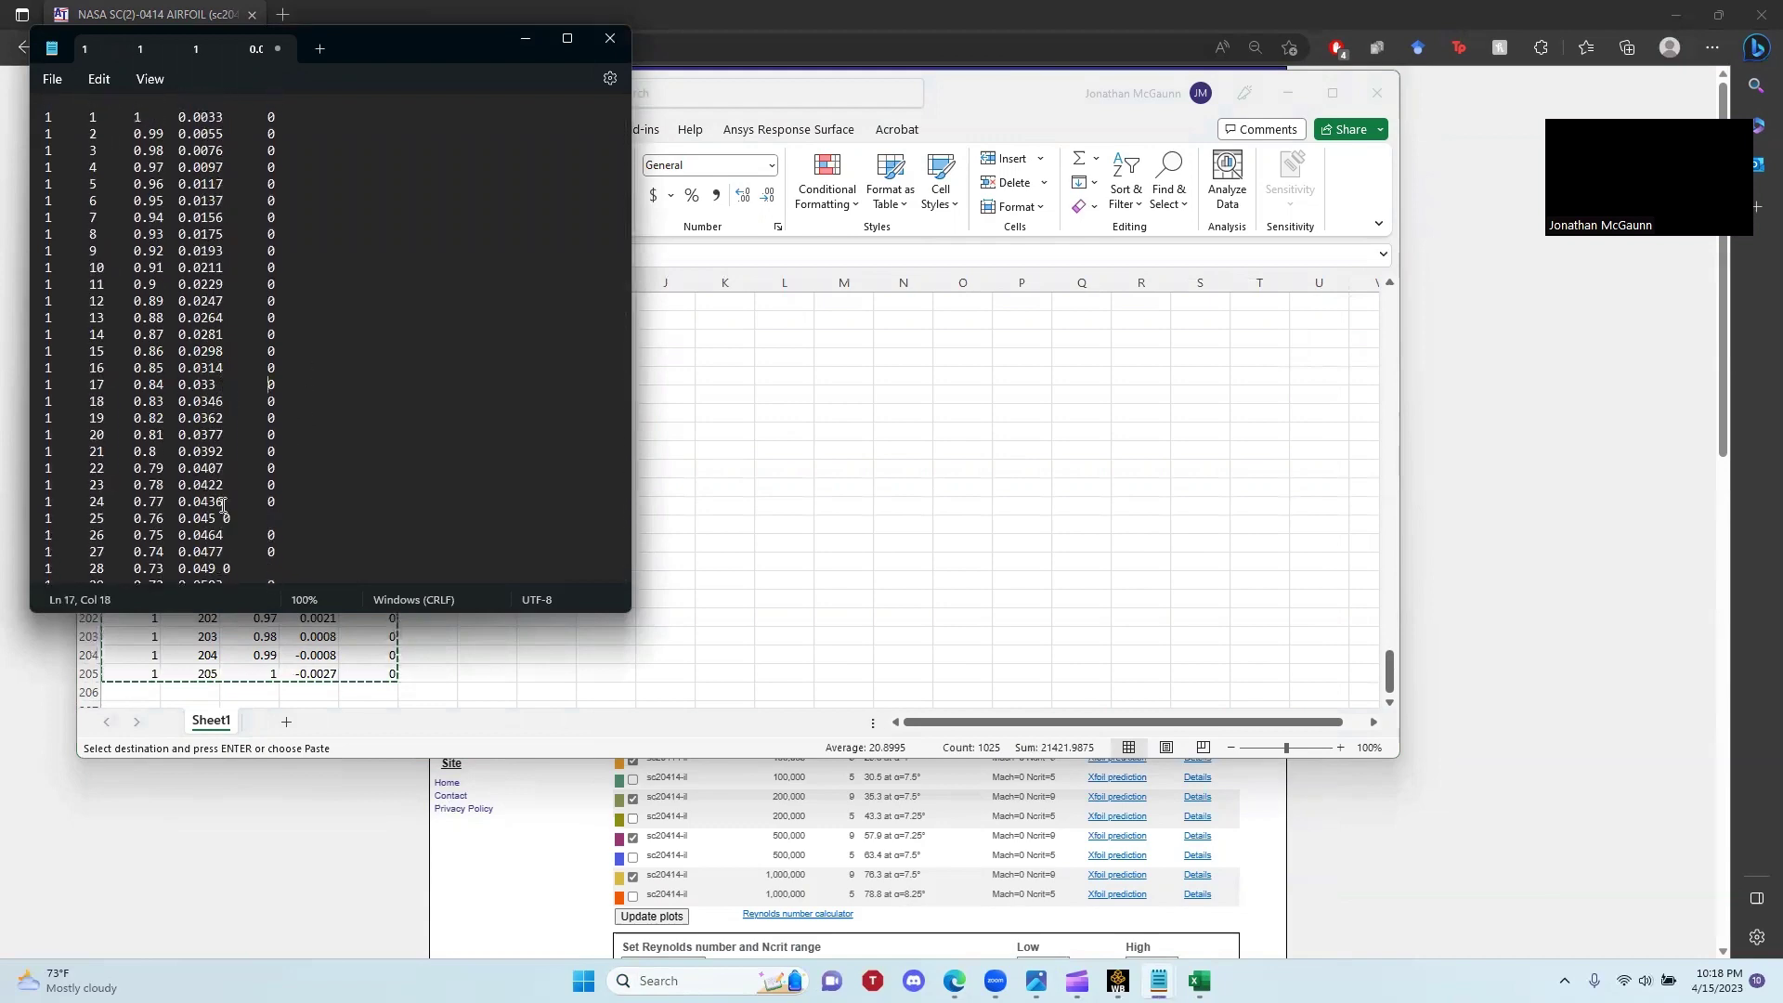
{"action": "key", "text": "BackSpace"}
Save the point table as a text document named NASA_0414_ANSYS in the Airoil Coordinates folder on the desktop.
{"action": "left_click", "coordinate": [52, 79]}
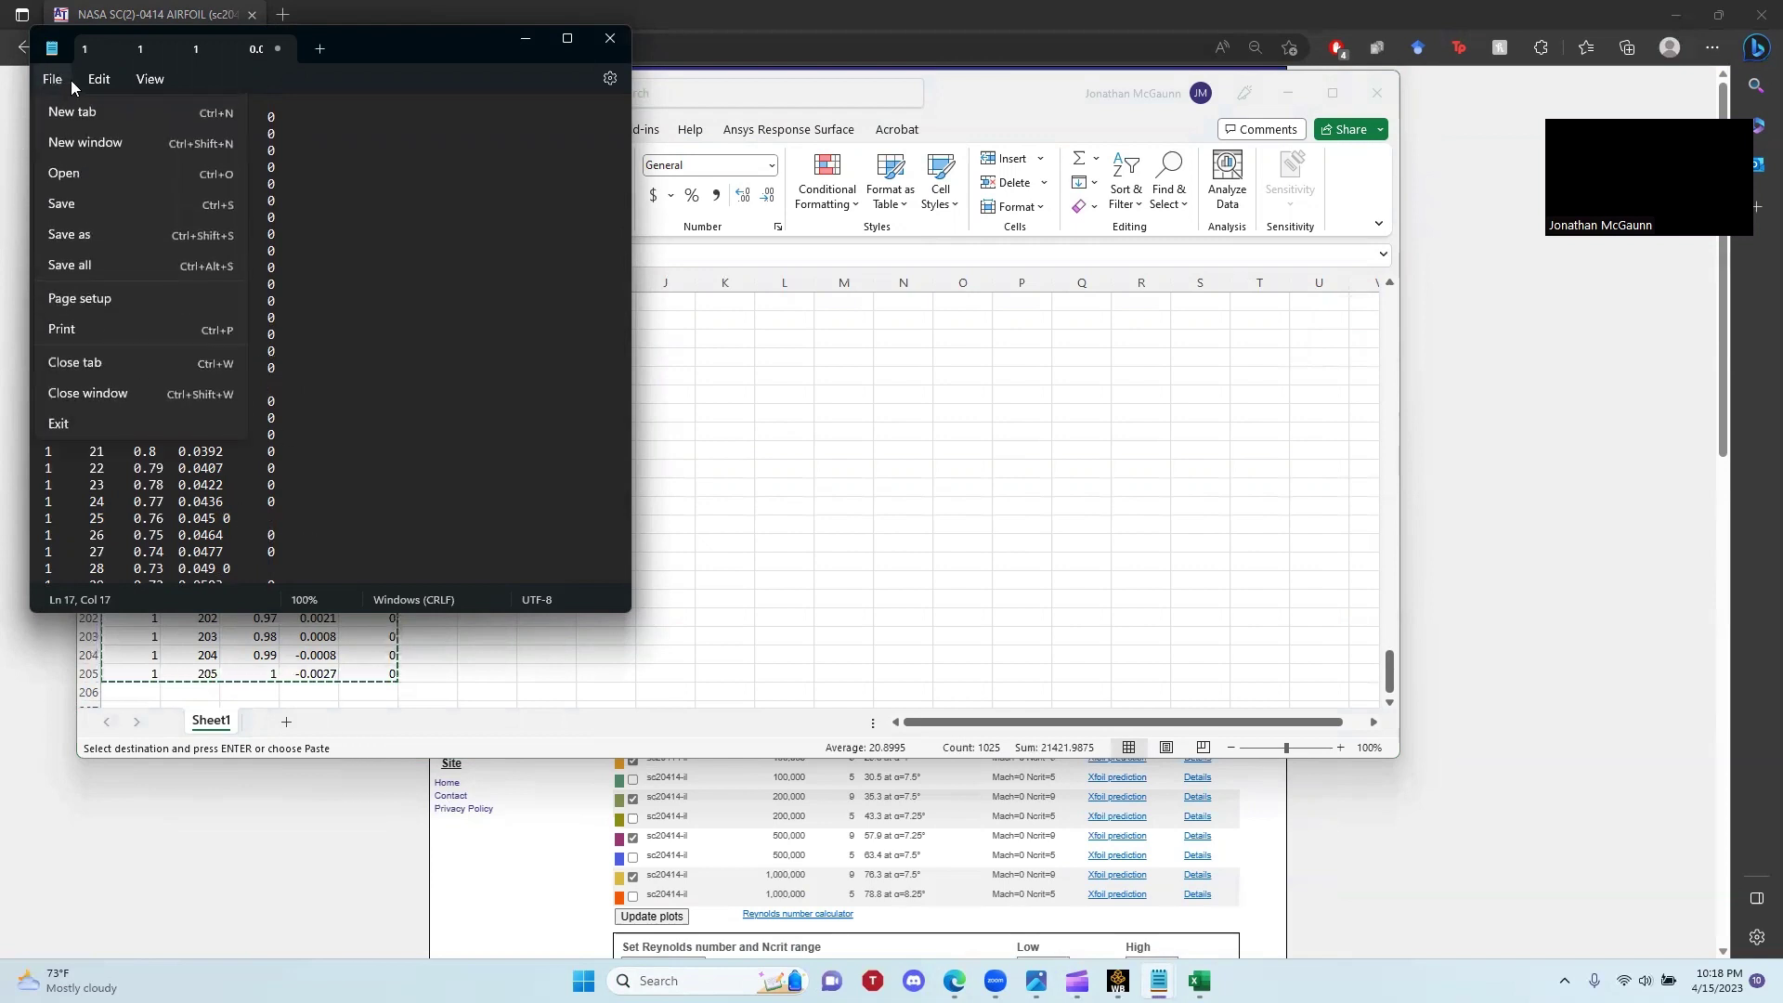
{"action": "left_click", "coordinate": [54, 82]}
{"action": "left_click", "coordinate": [56, 83]}
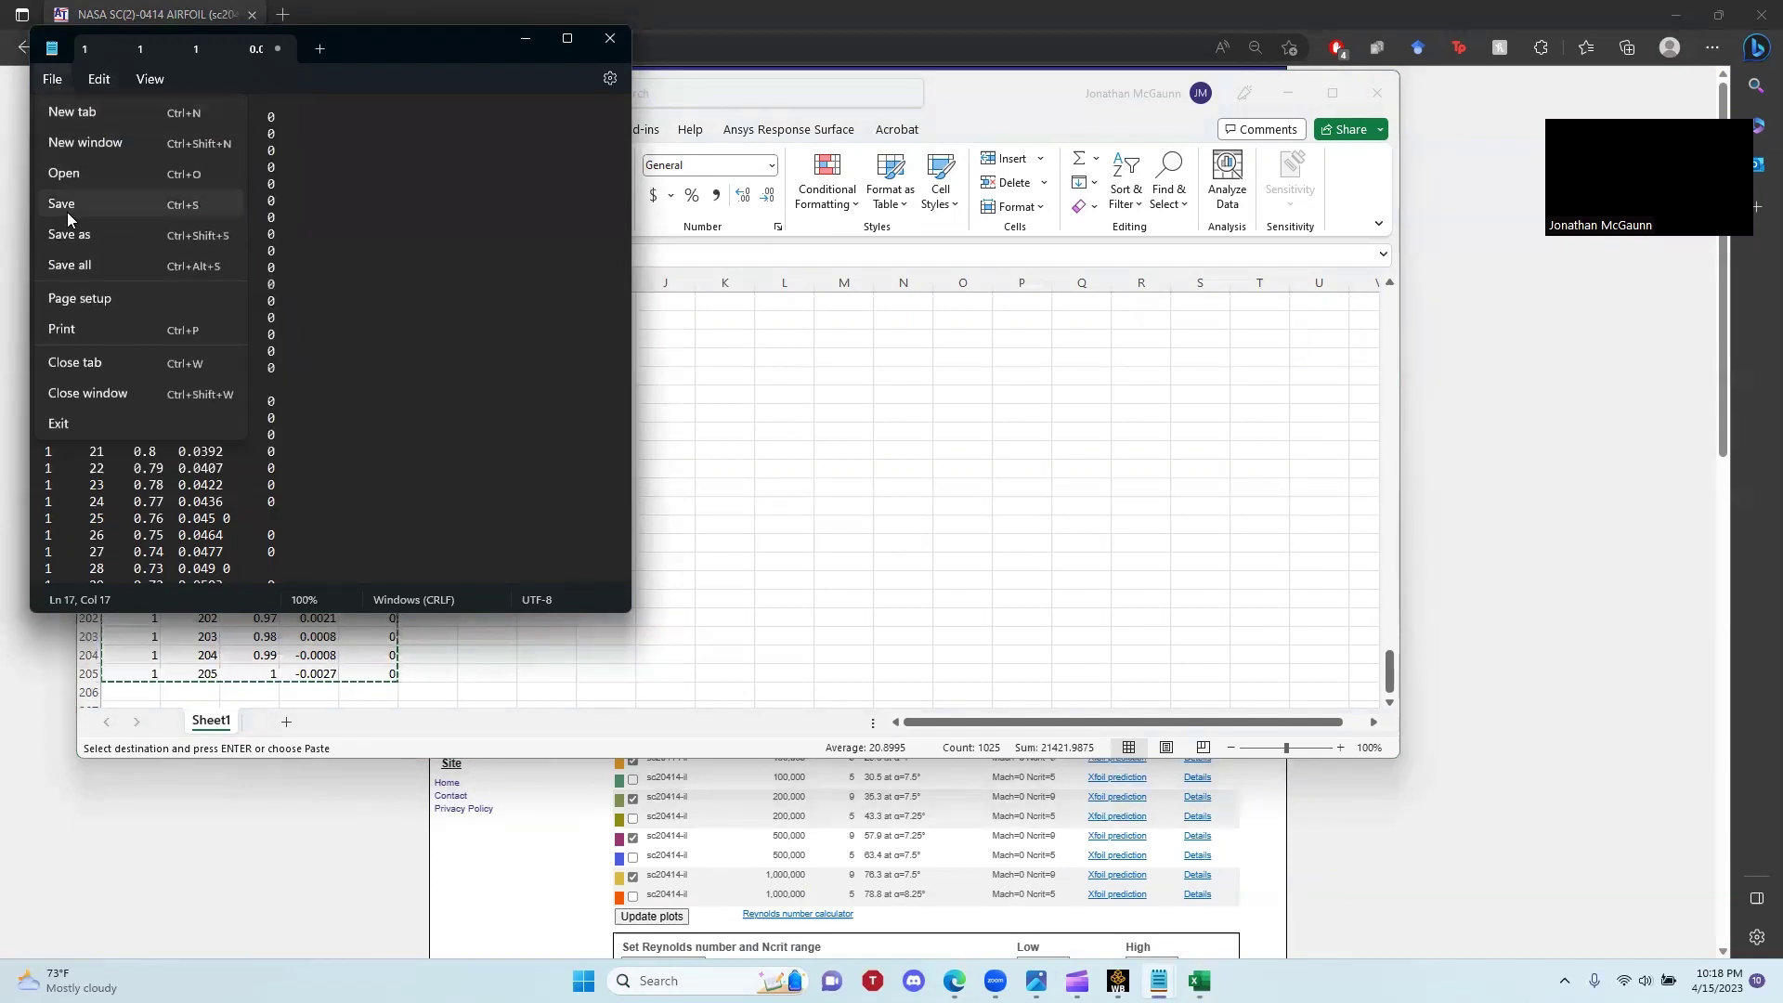
{"action": "left_click", "coordinate": [75, 232]}
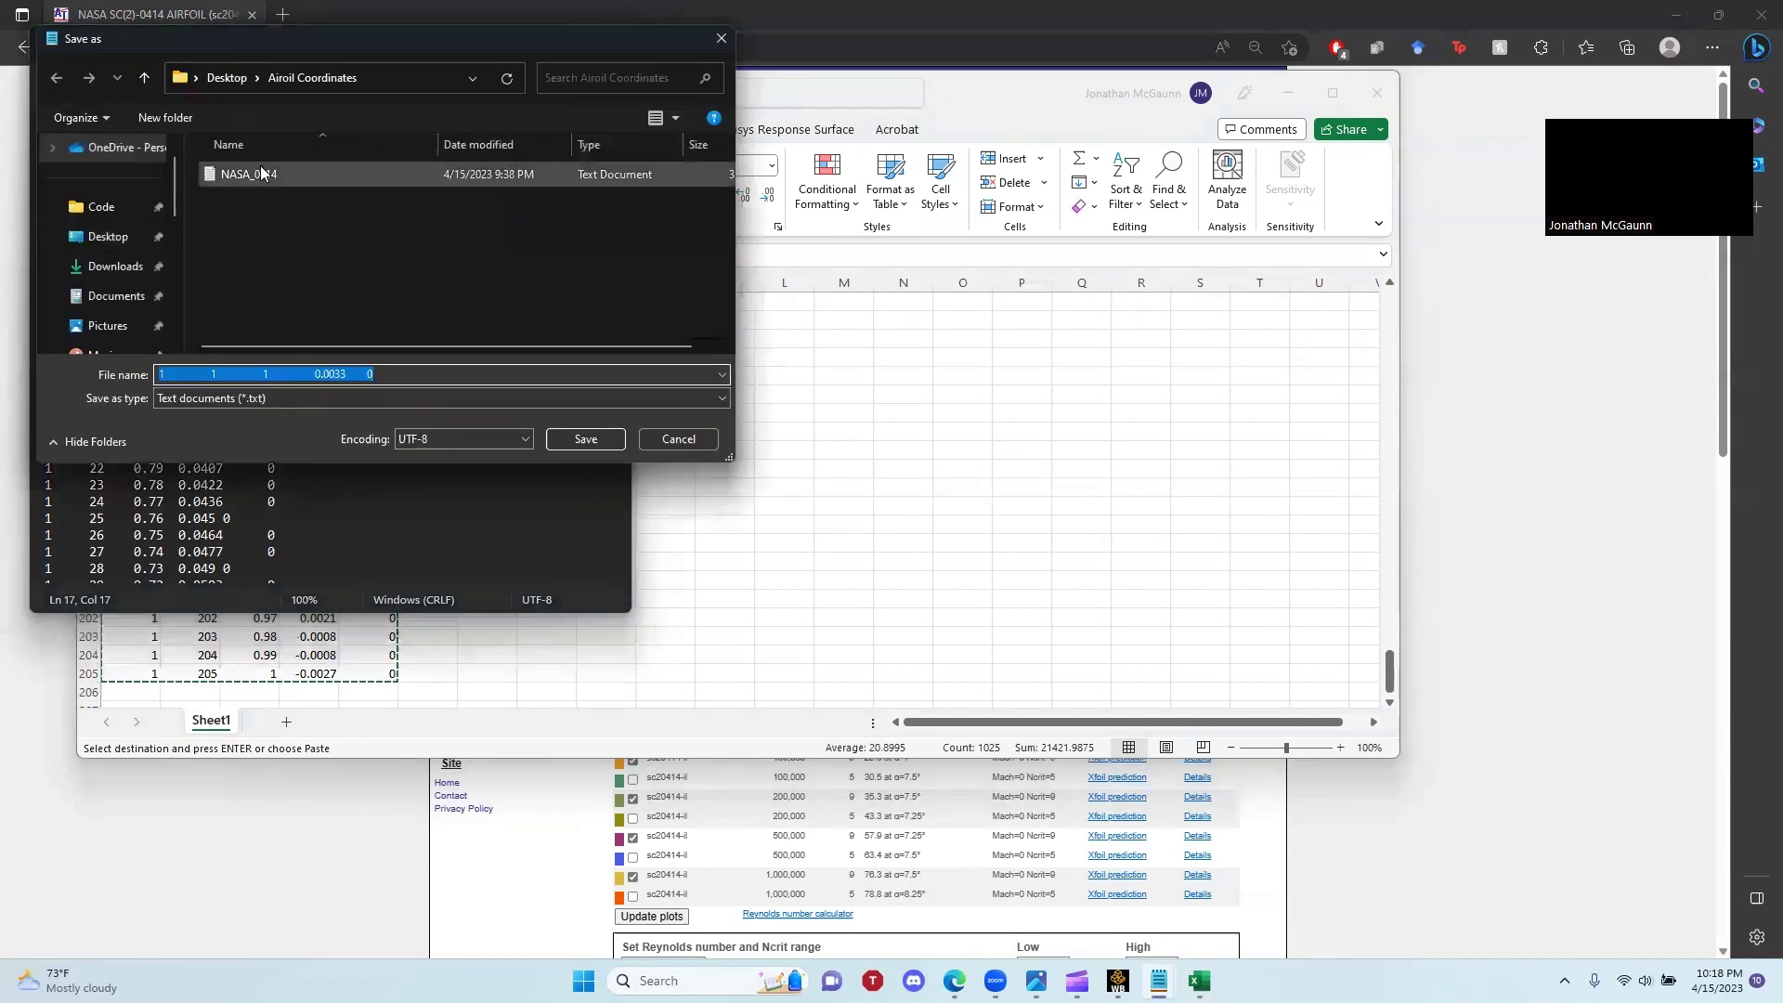
{"action": "left_click", "coordinate": [316, 173]}
{"action": "left_click", "coordinate": [244, 373]}
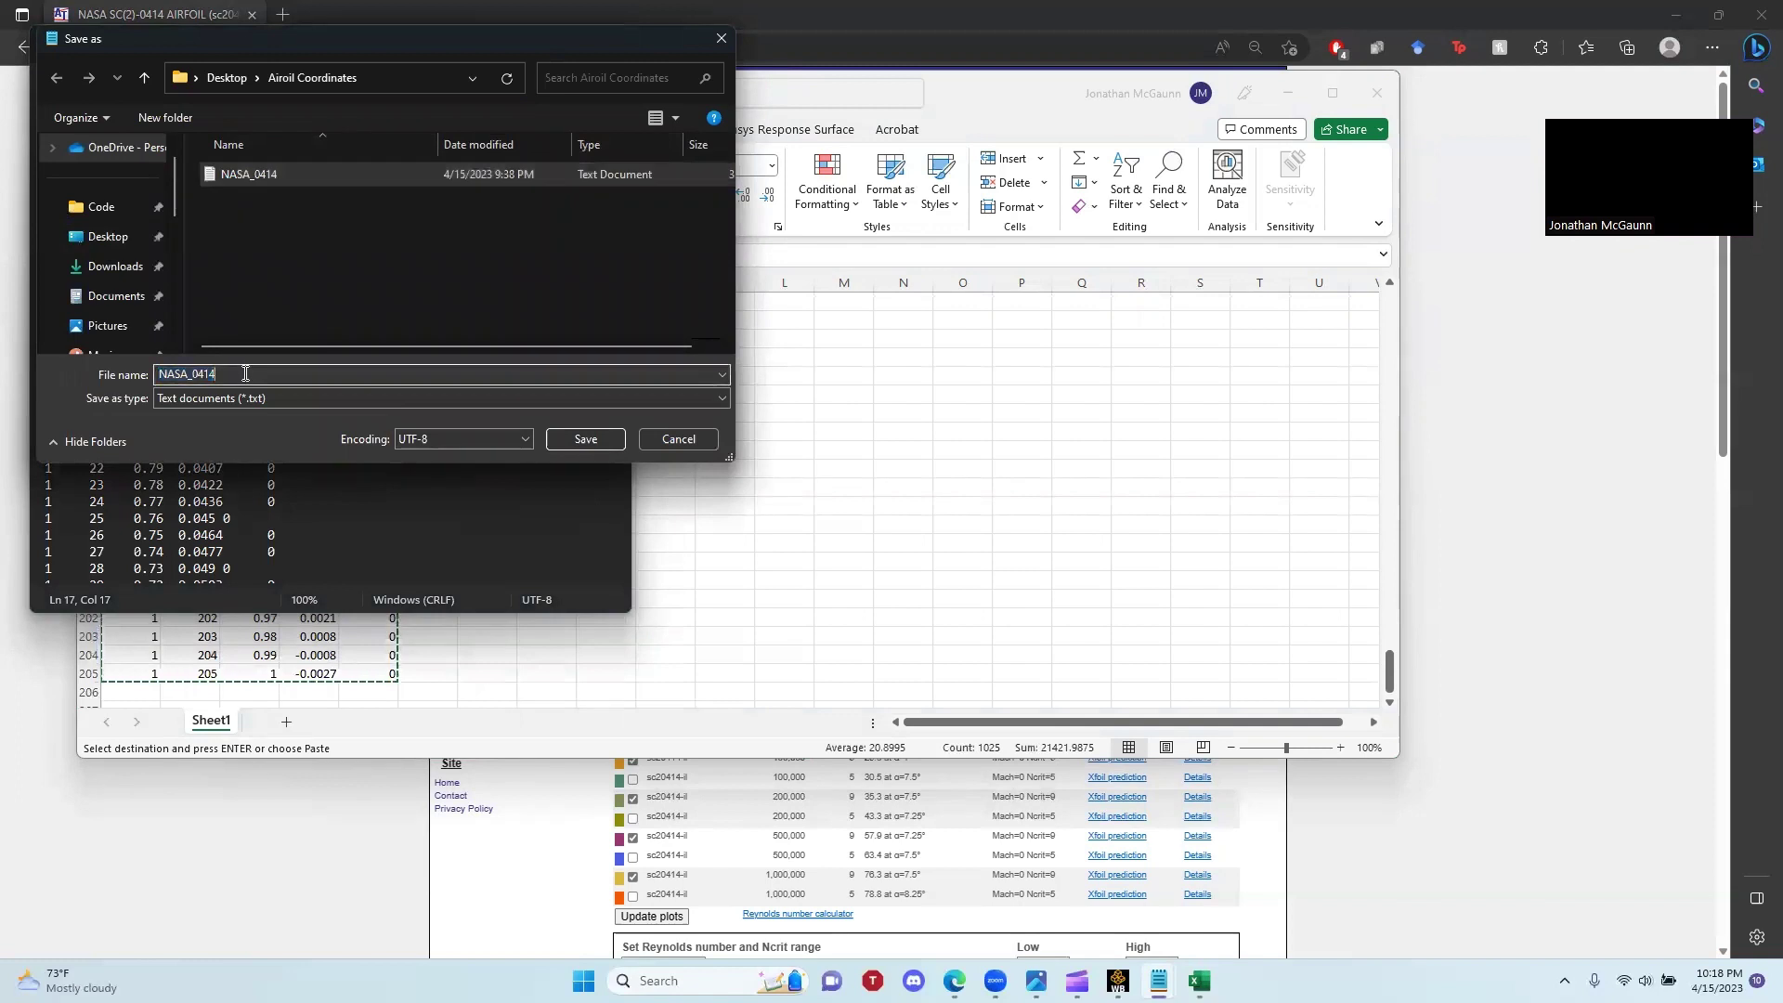
{"action": "type", "text": "_ANSYS"}
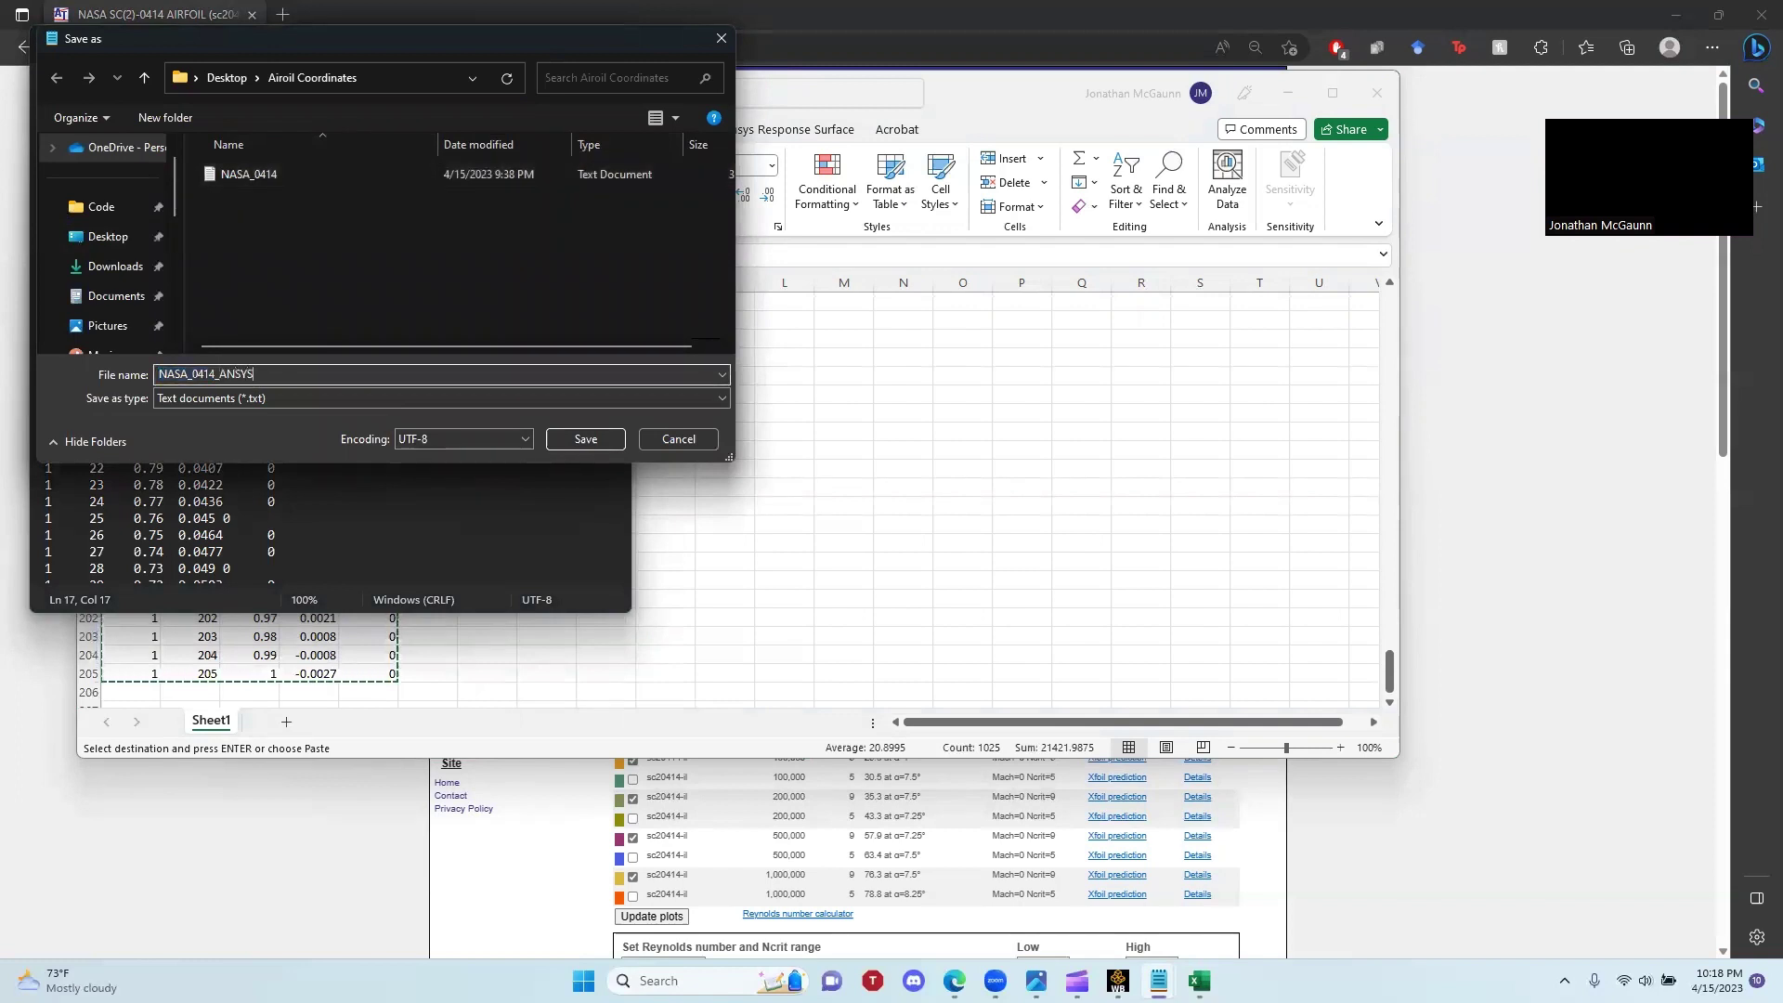
{"action": "left_click", "coordinate": [583, 442]}
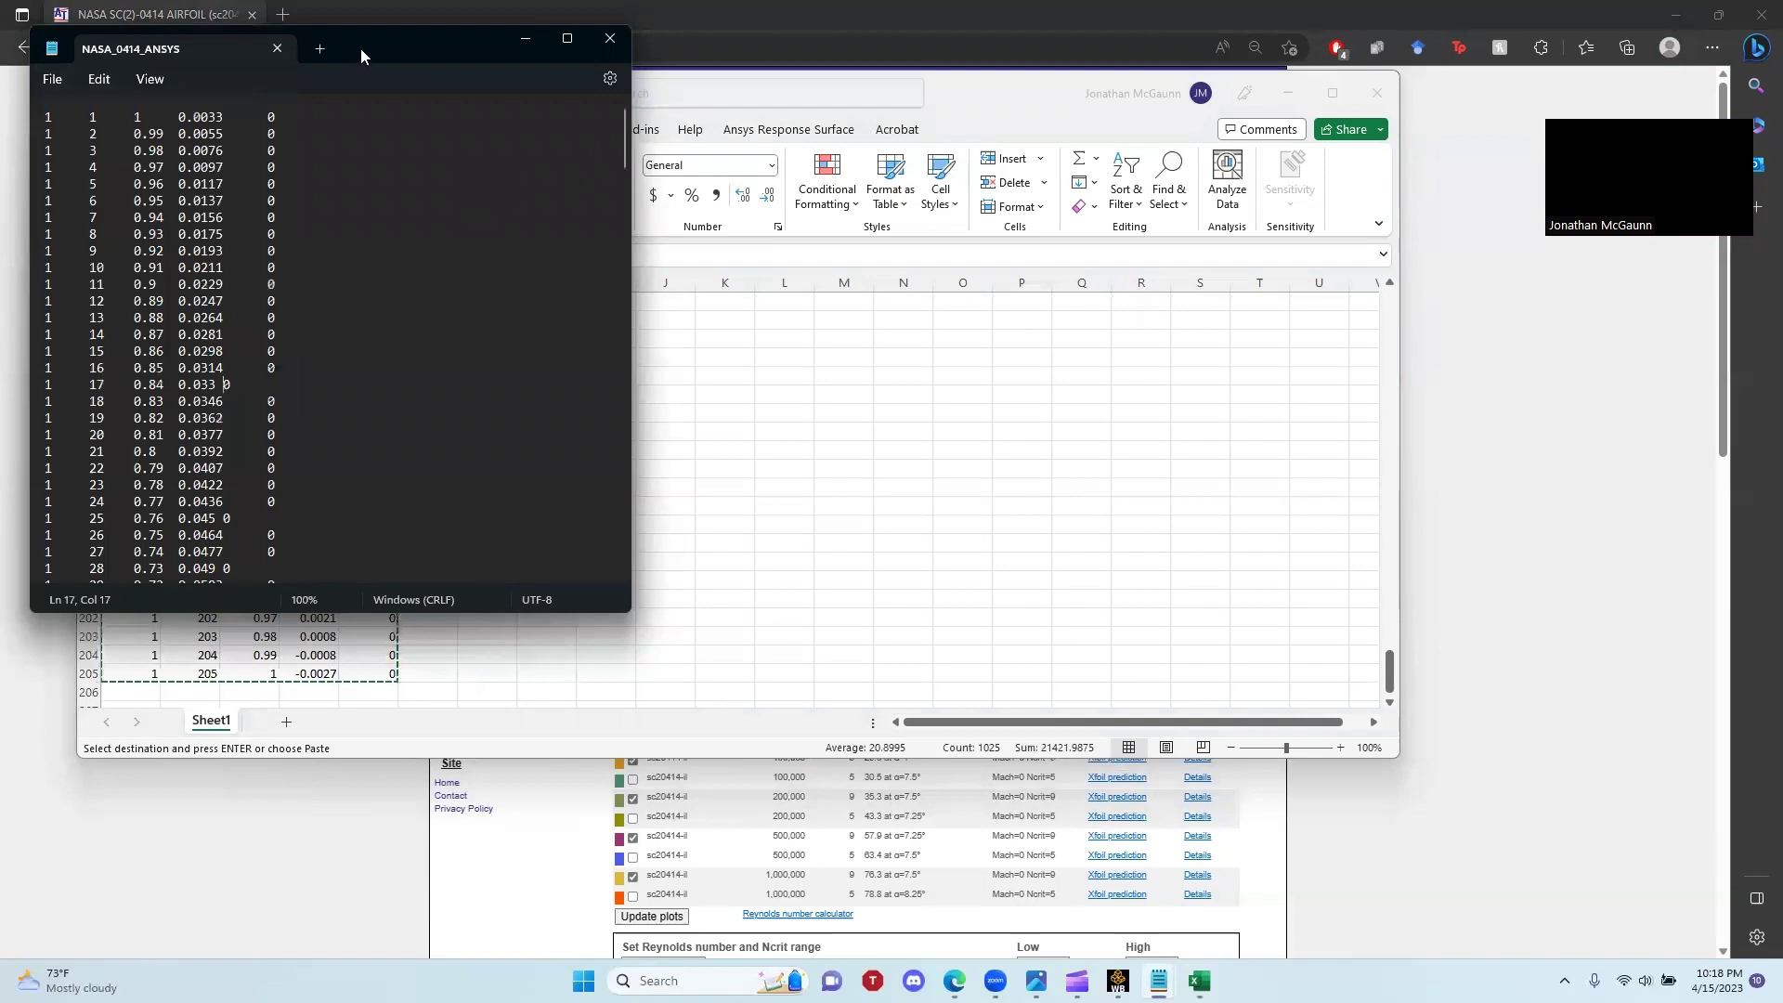
Close the saved Notepad file and the Excel workbook without saving Book1.
{"action": "left_click_drag", "start_coordinate": [362, 57], "coordinate": [382, 219]}
{"action": "left_click", "coordinate": [629, 199]}
{"action": "left_click", "coordinate": [1377, 93]}
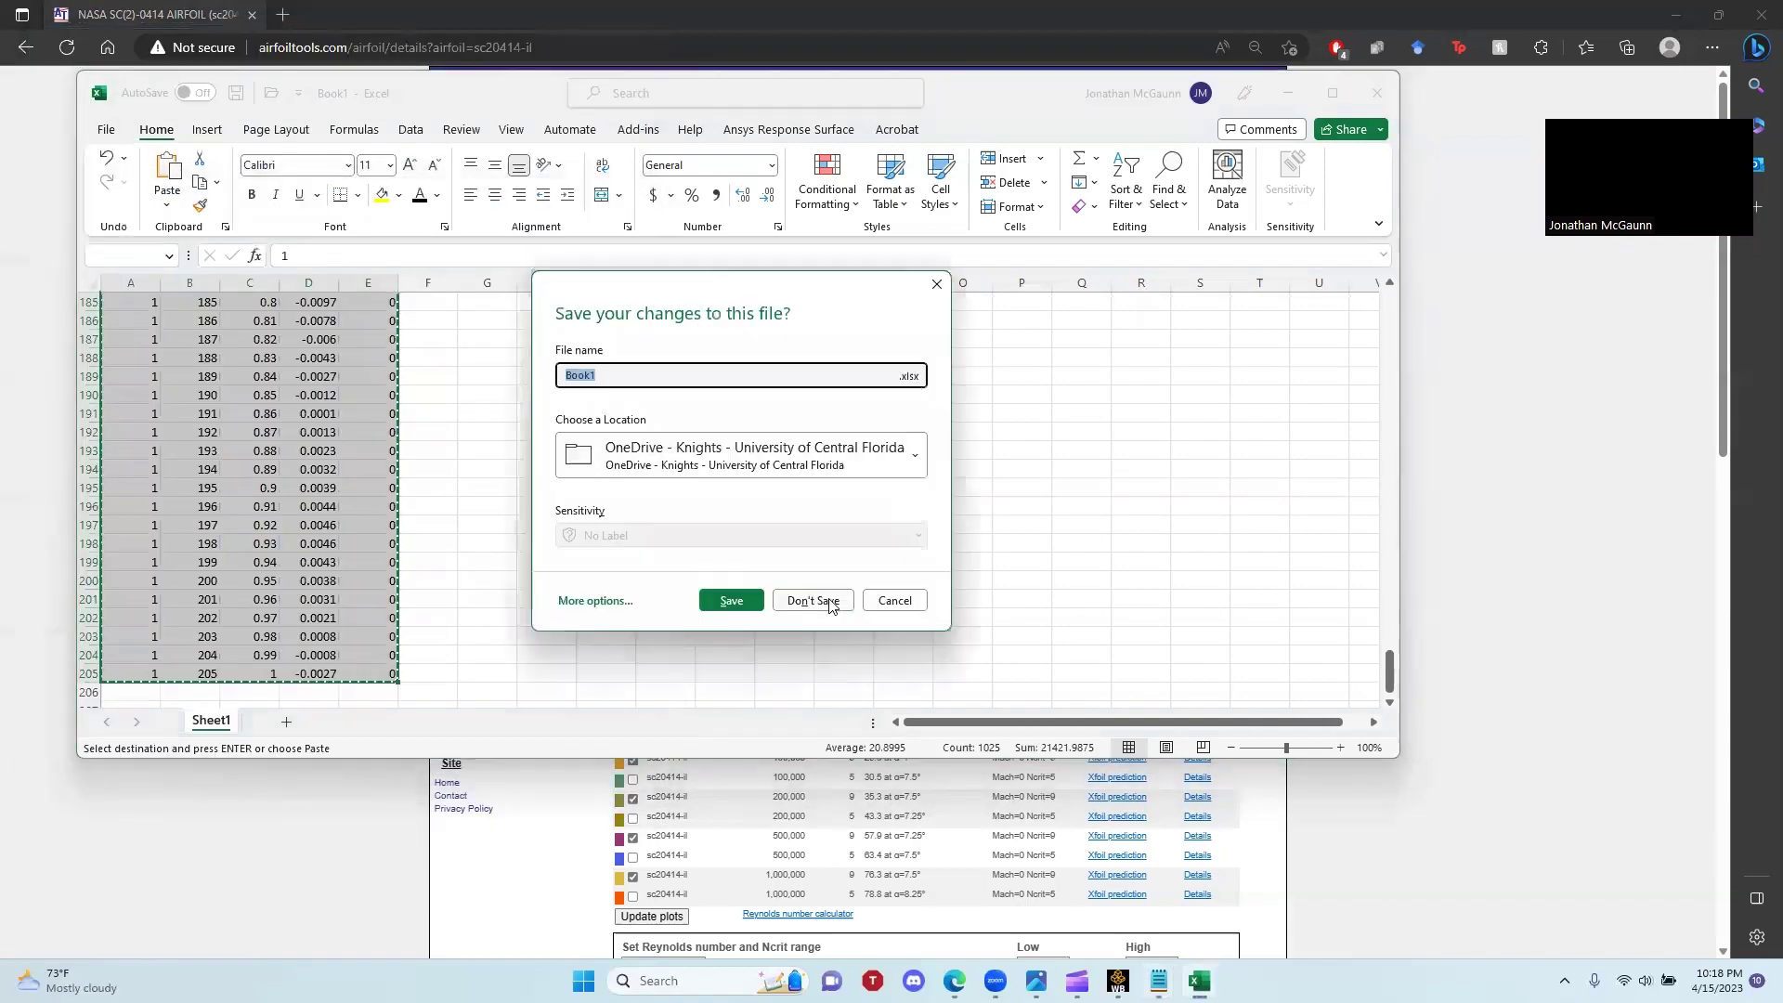
{"action": "left_click", "coordinate": [813, 601]}
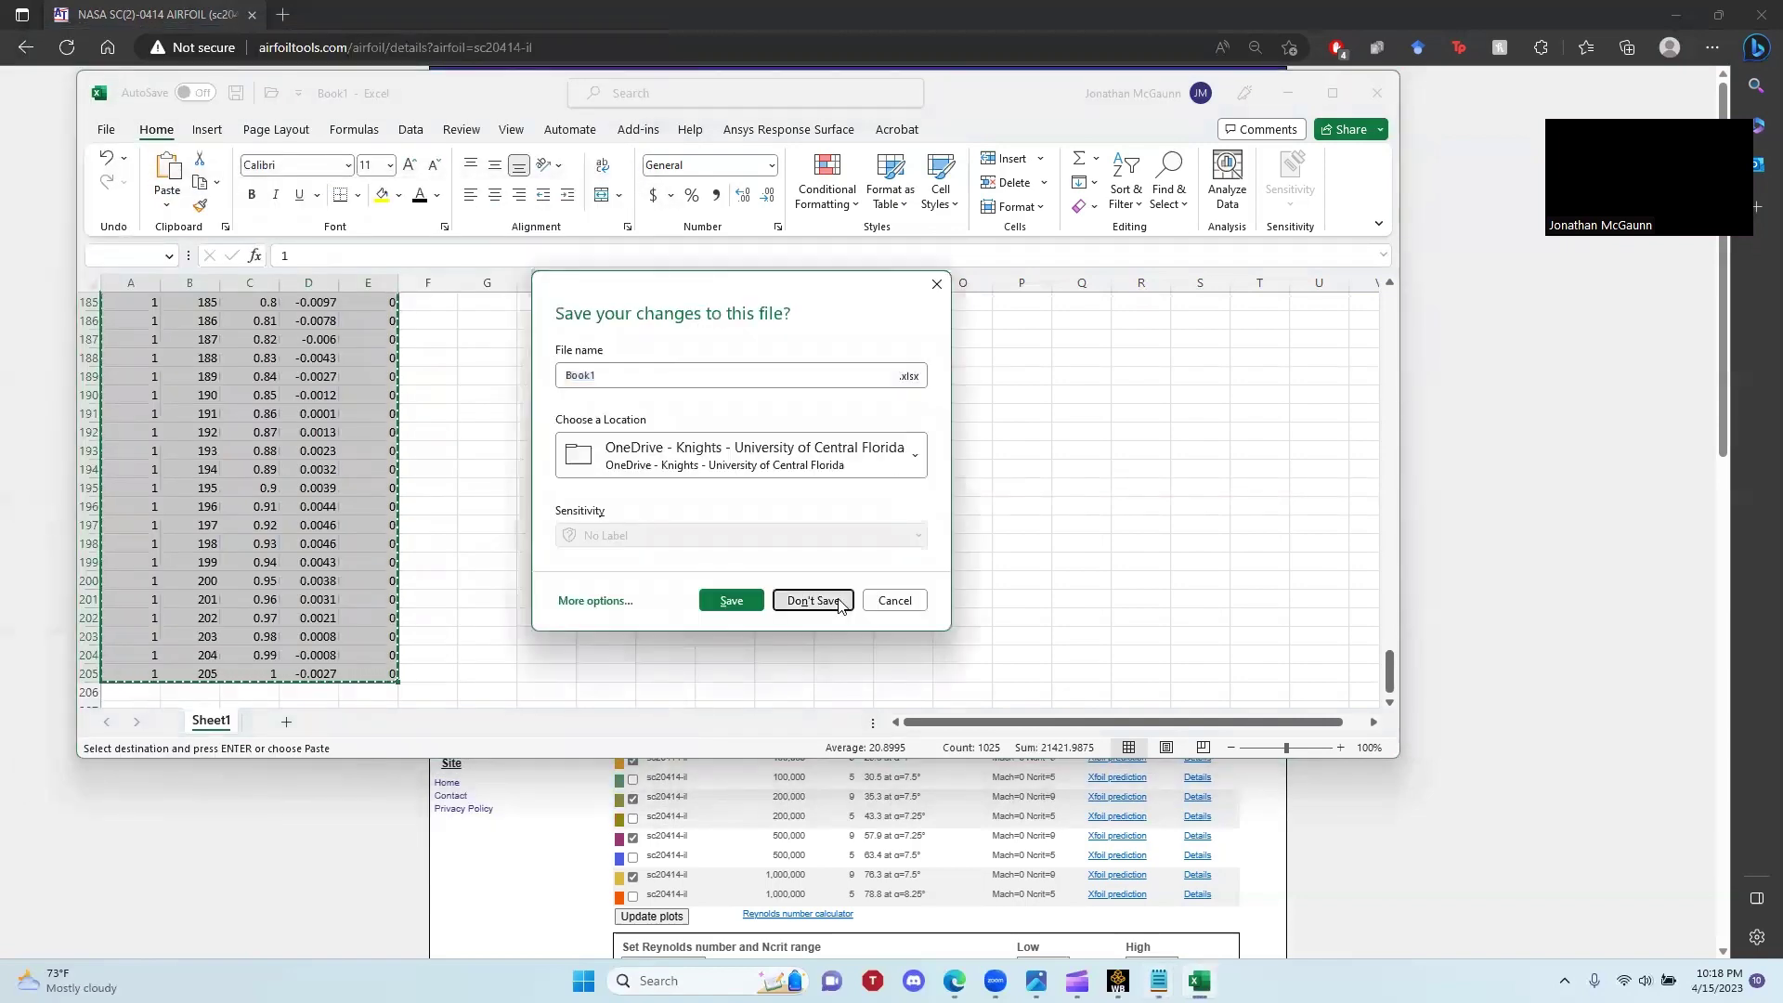
{"action": "left_click", "coordinate": [895, 600]}
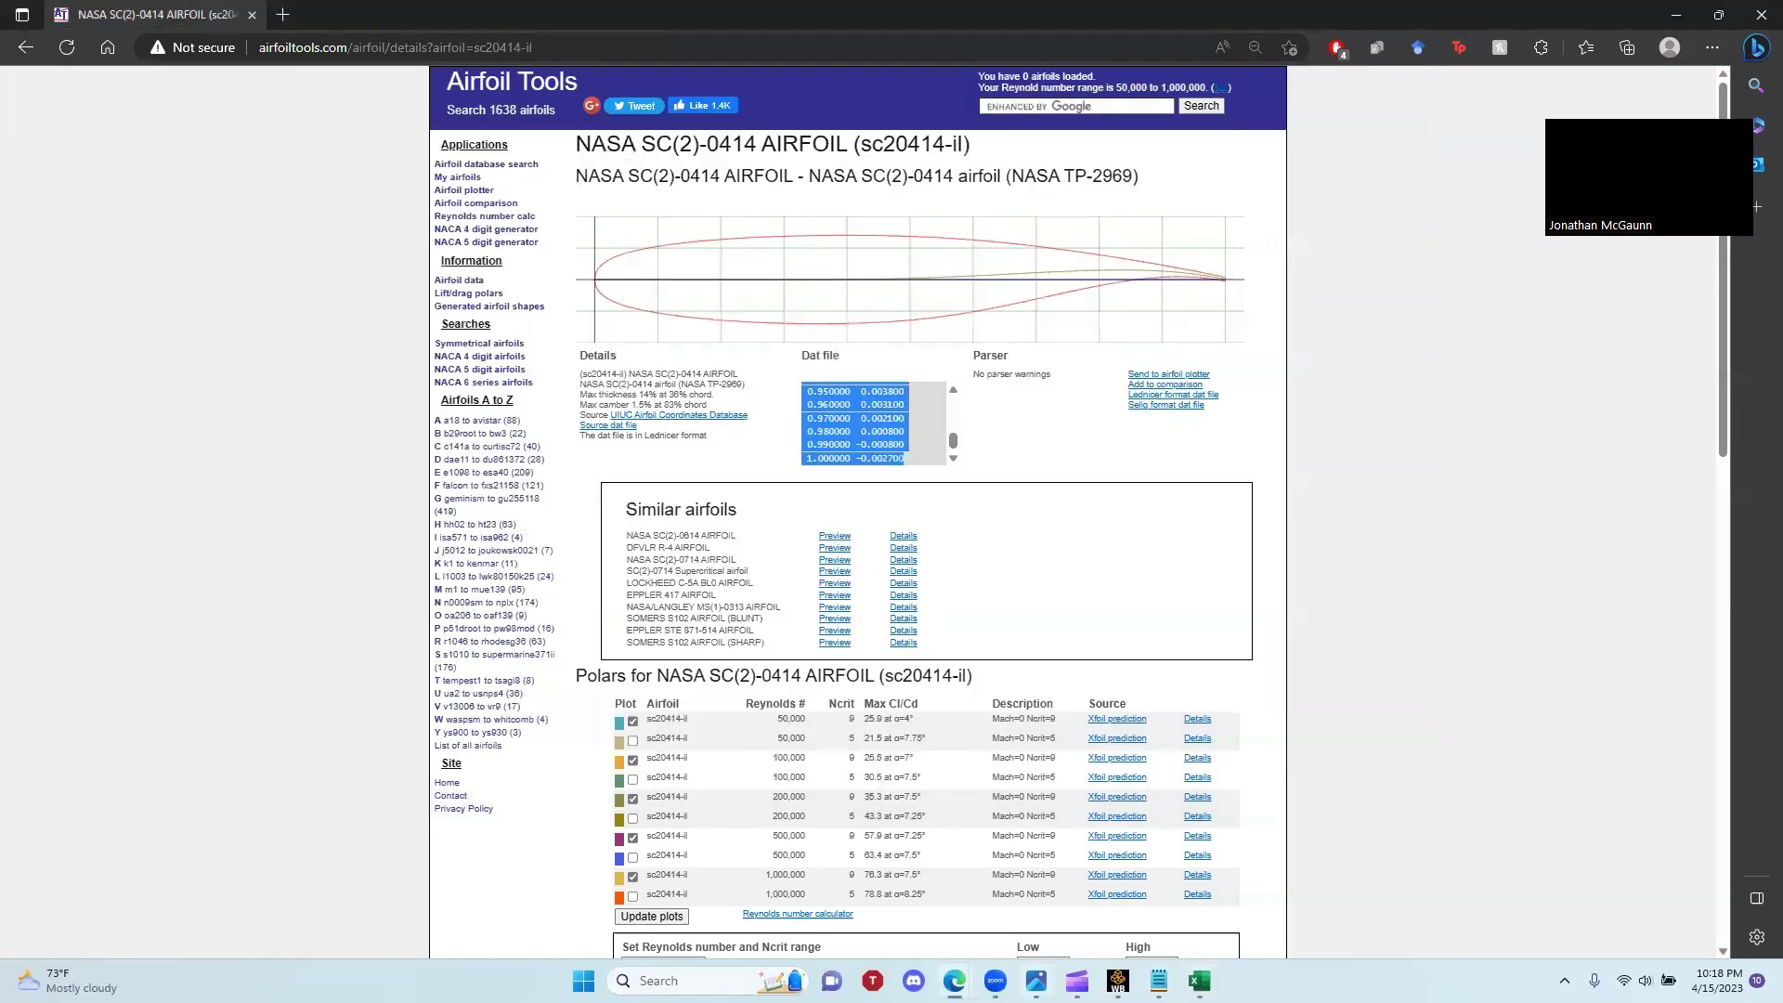
Switch to Ansys Workbench and add a Fluid Flow (Fluent) analysis system to the project schematic.
{"action": "left_click", "coordinate": [1116, 981]}
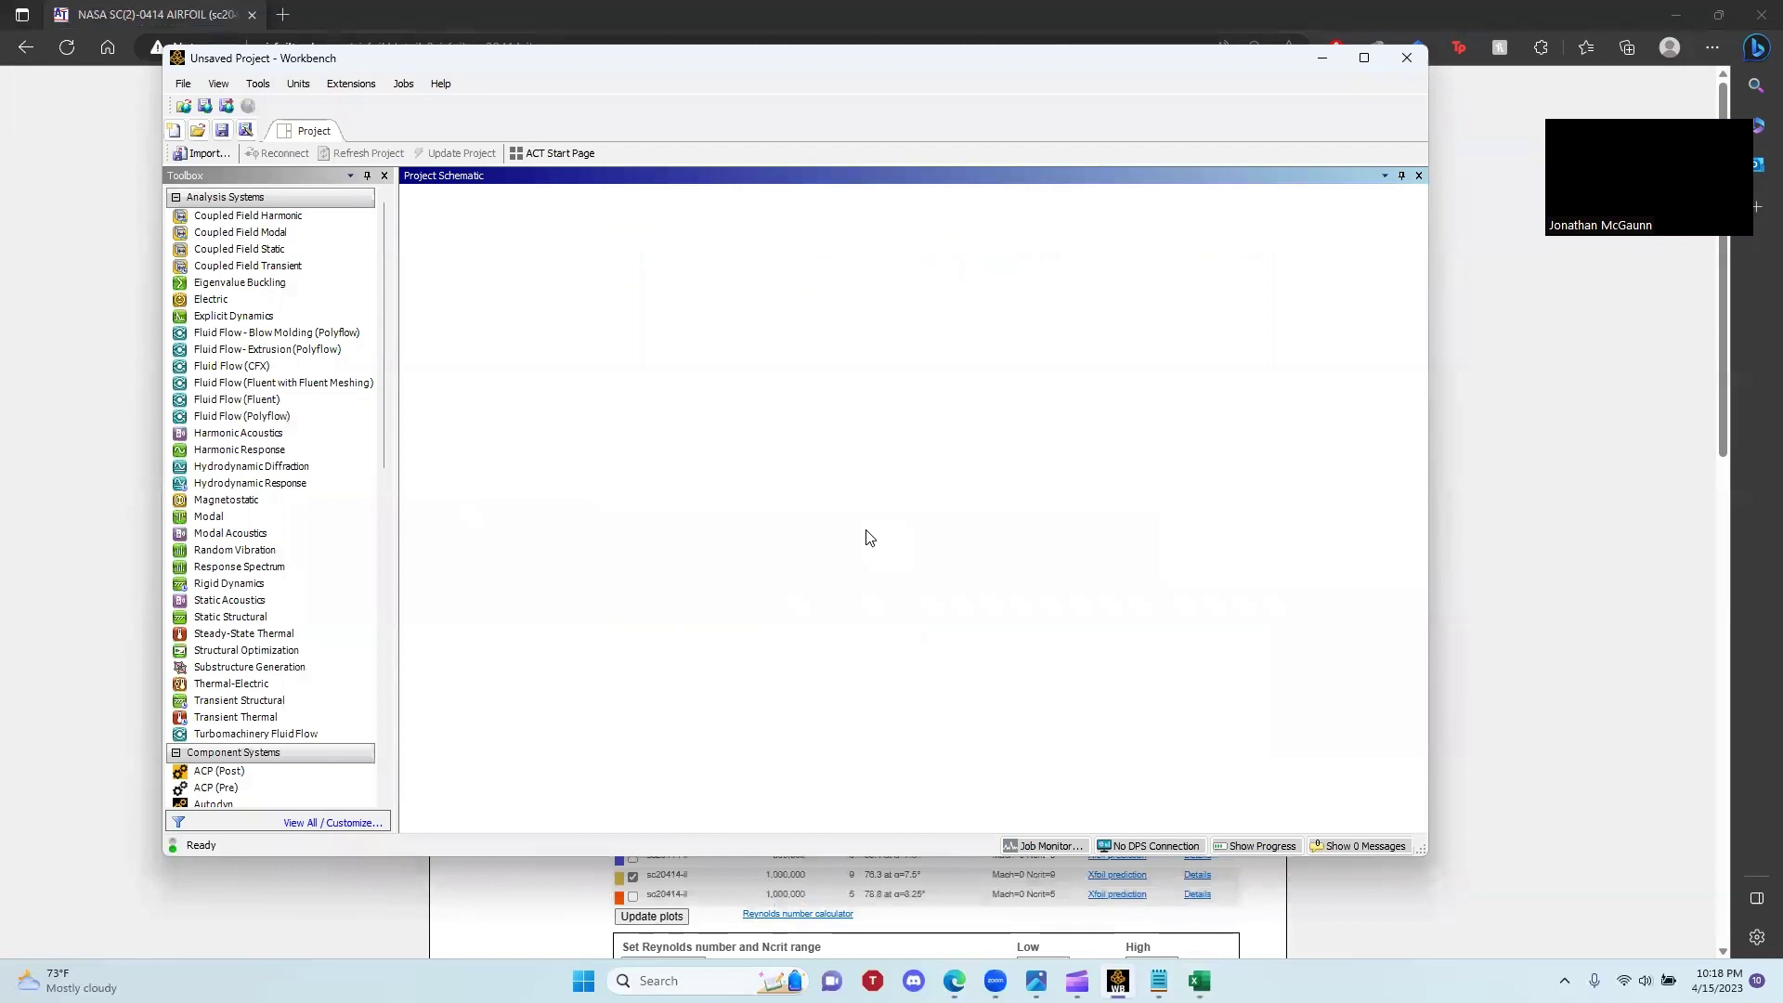
{"action": "double_click", "coordinate": [260, 400]}
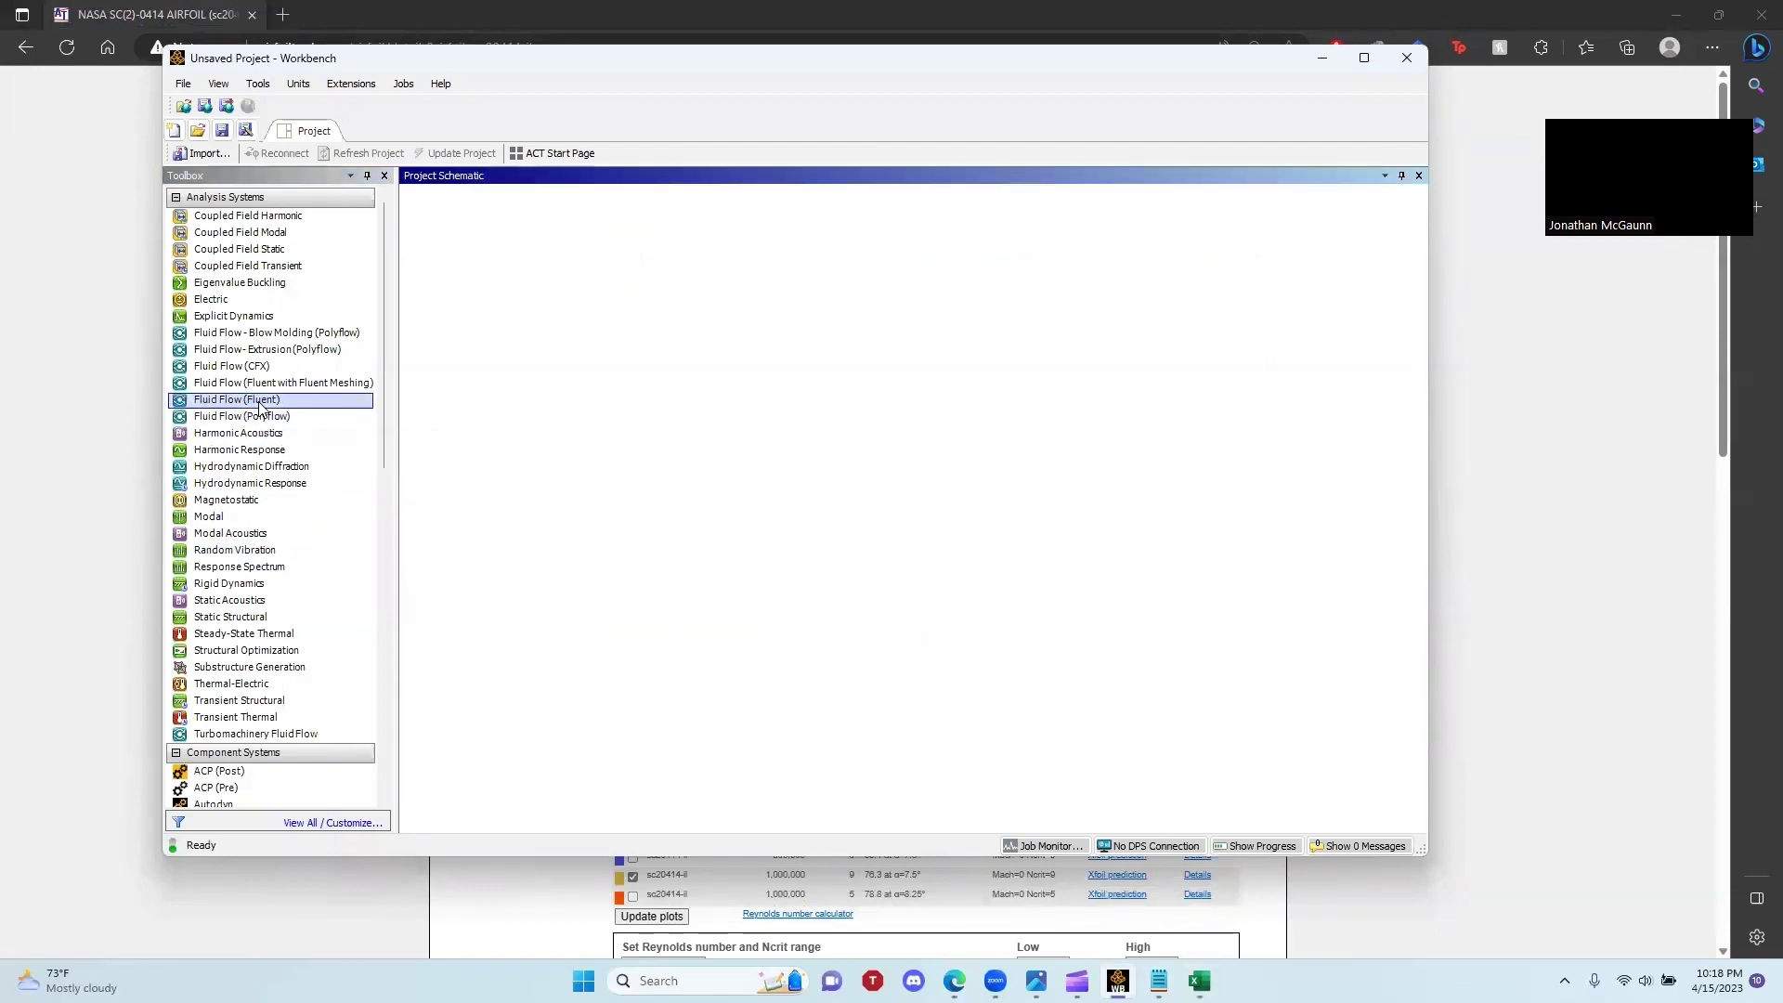
{"action": "left_click", "coordinate": [523, 393]}
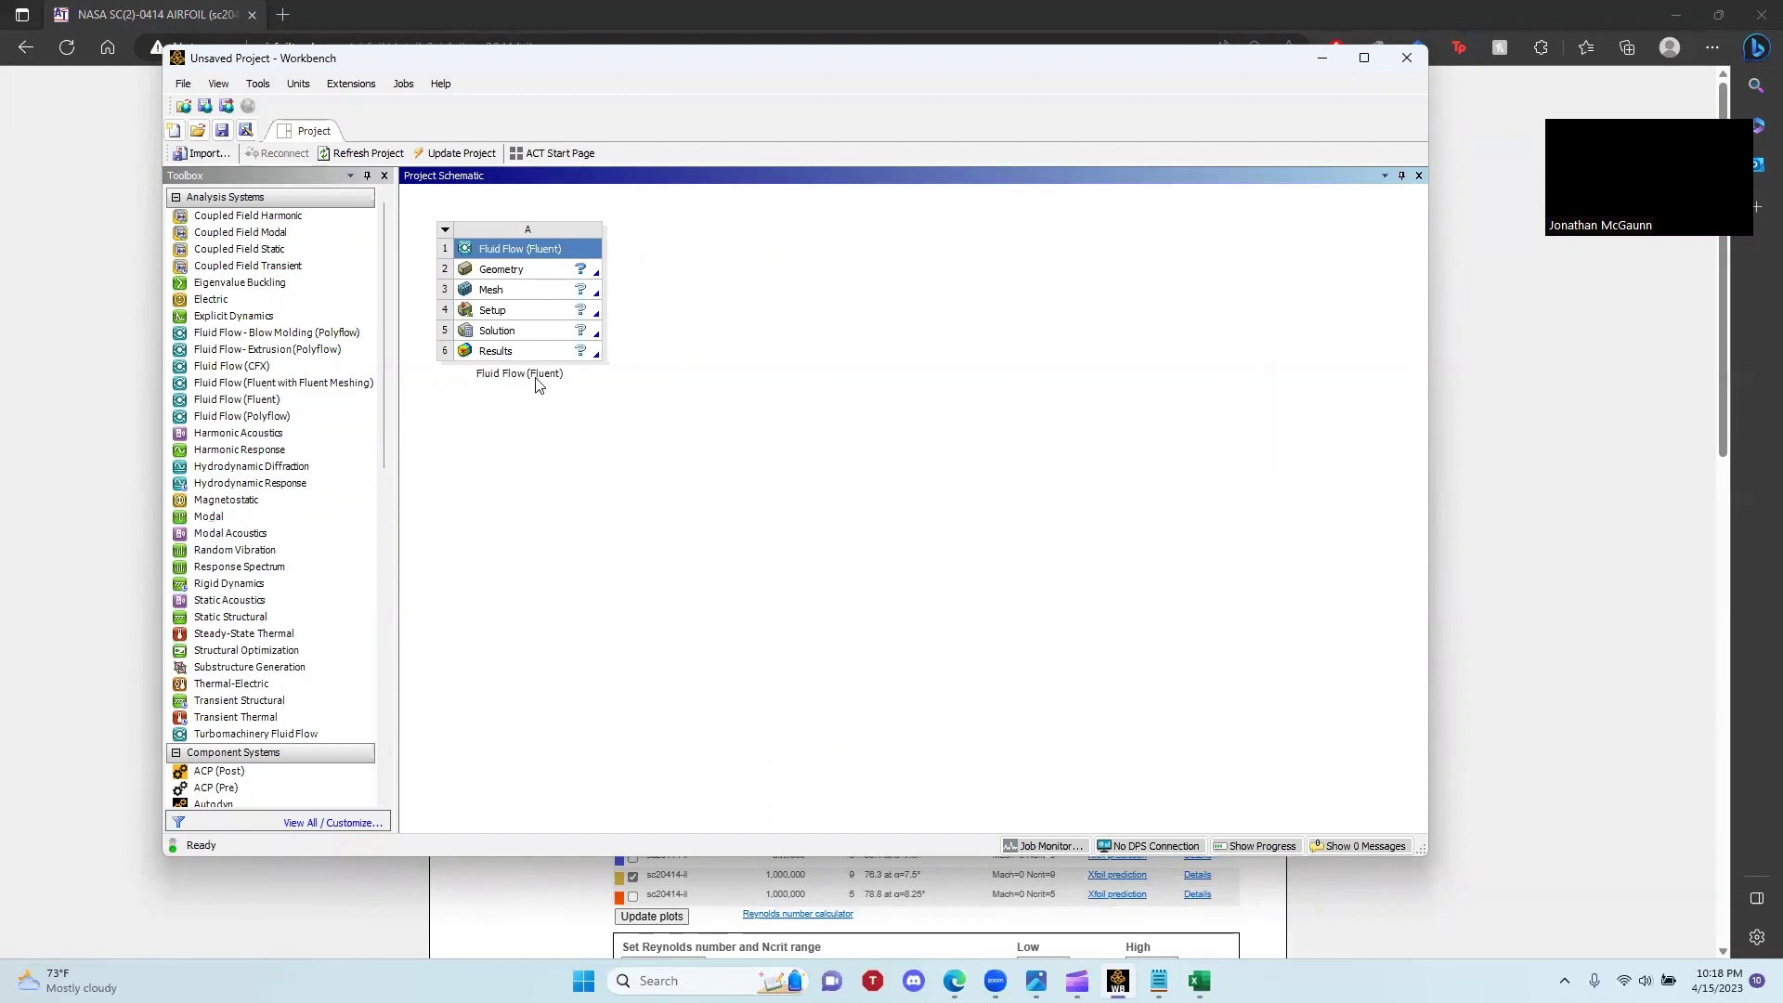
Name the Fluid Flow system NASA SC 0414 and open its Geometry cell in DesignModeler.
{"action": "double_click", "coordinate": [534, 375]}
{"action": "type", "text": "NASA C"}
{"action": "key", "text": "BackSpace"}
{"action": "type", "text": "SC 0414"}
{"action": "key", "text": "Return"}
{"action": "left_click", "coordinate": [520, 268]}
{"action": "double_click", "coordinate": [521, 271]}
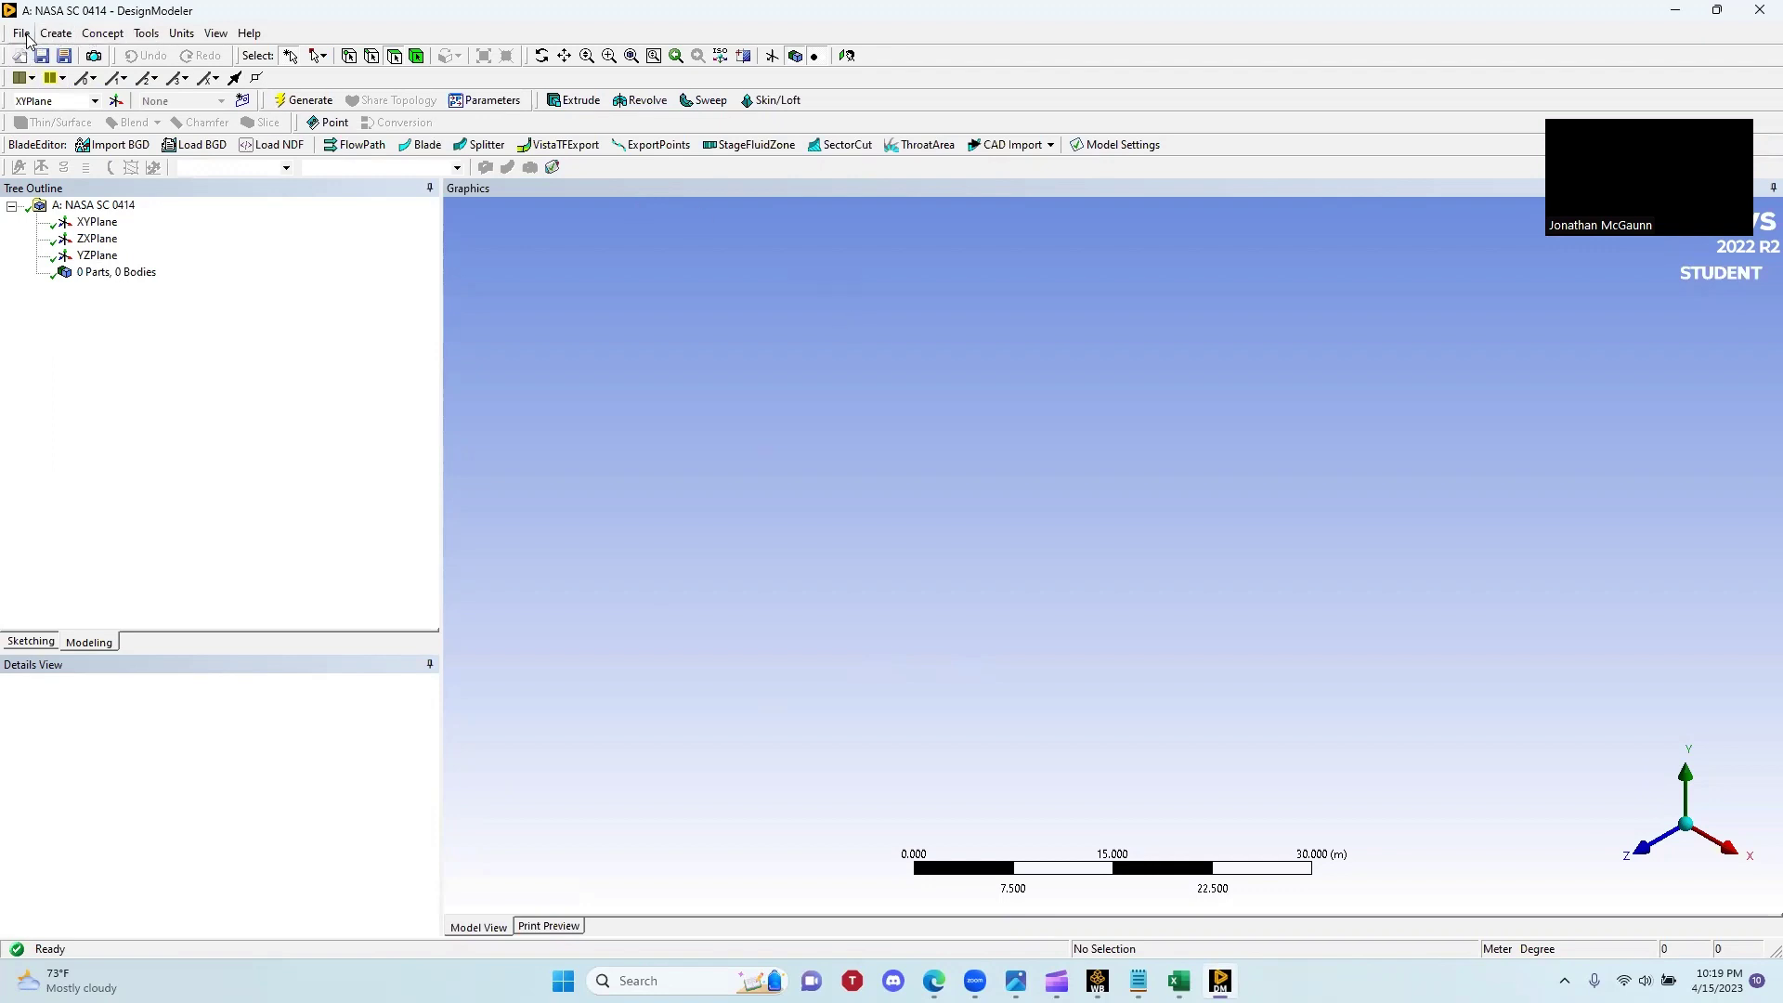
{"action": "left_click", "coordinate": [146, 34]}
{"action": "mouse_move", "coordinate": [120, 40]}
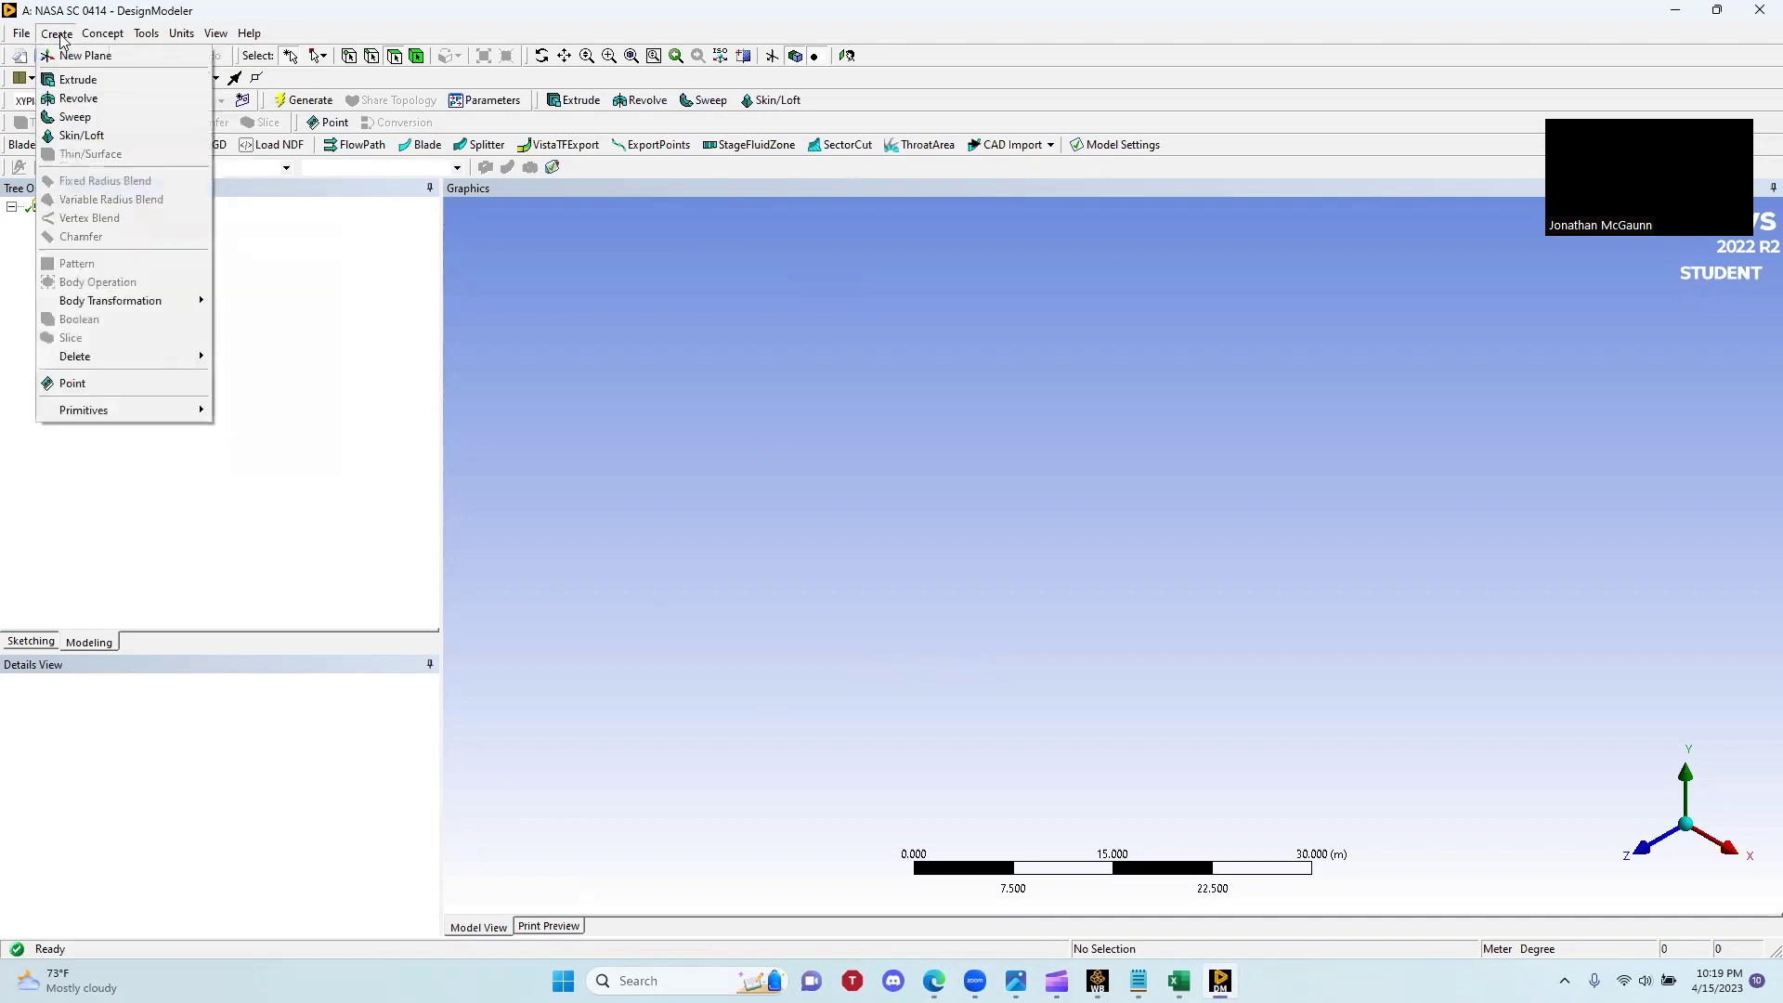
{"action": "mouse_move", "coordinate": [34, 41]}
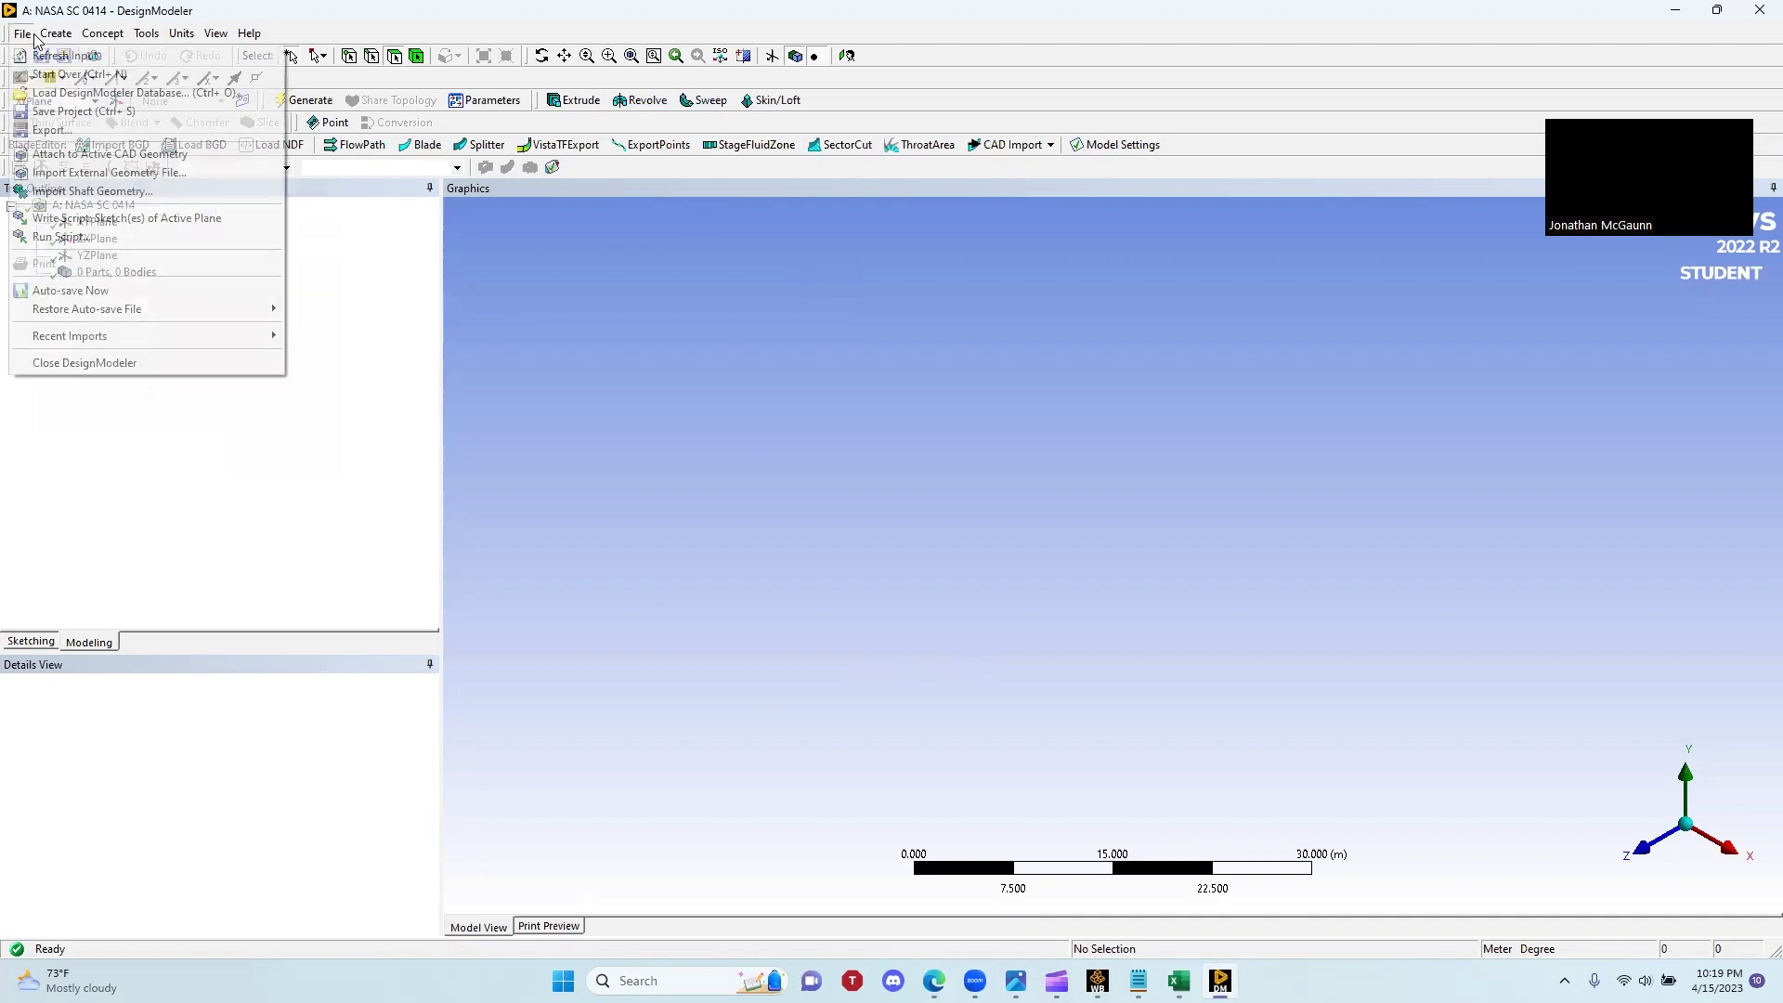
{"action": "left_click", "coordinate": [101, 489]}
Select the XYPlane and orient the view along the Z axis so the plane faces straight on.
{"action": "left_click", "coordinate": [88, 225]}
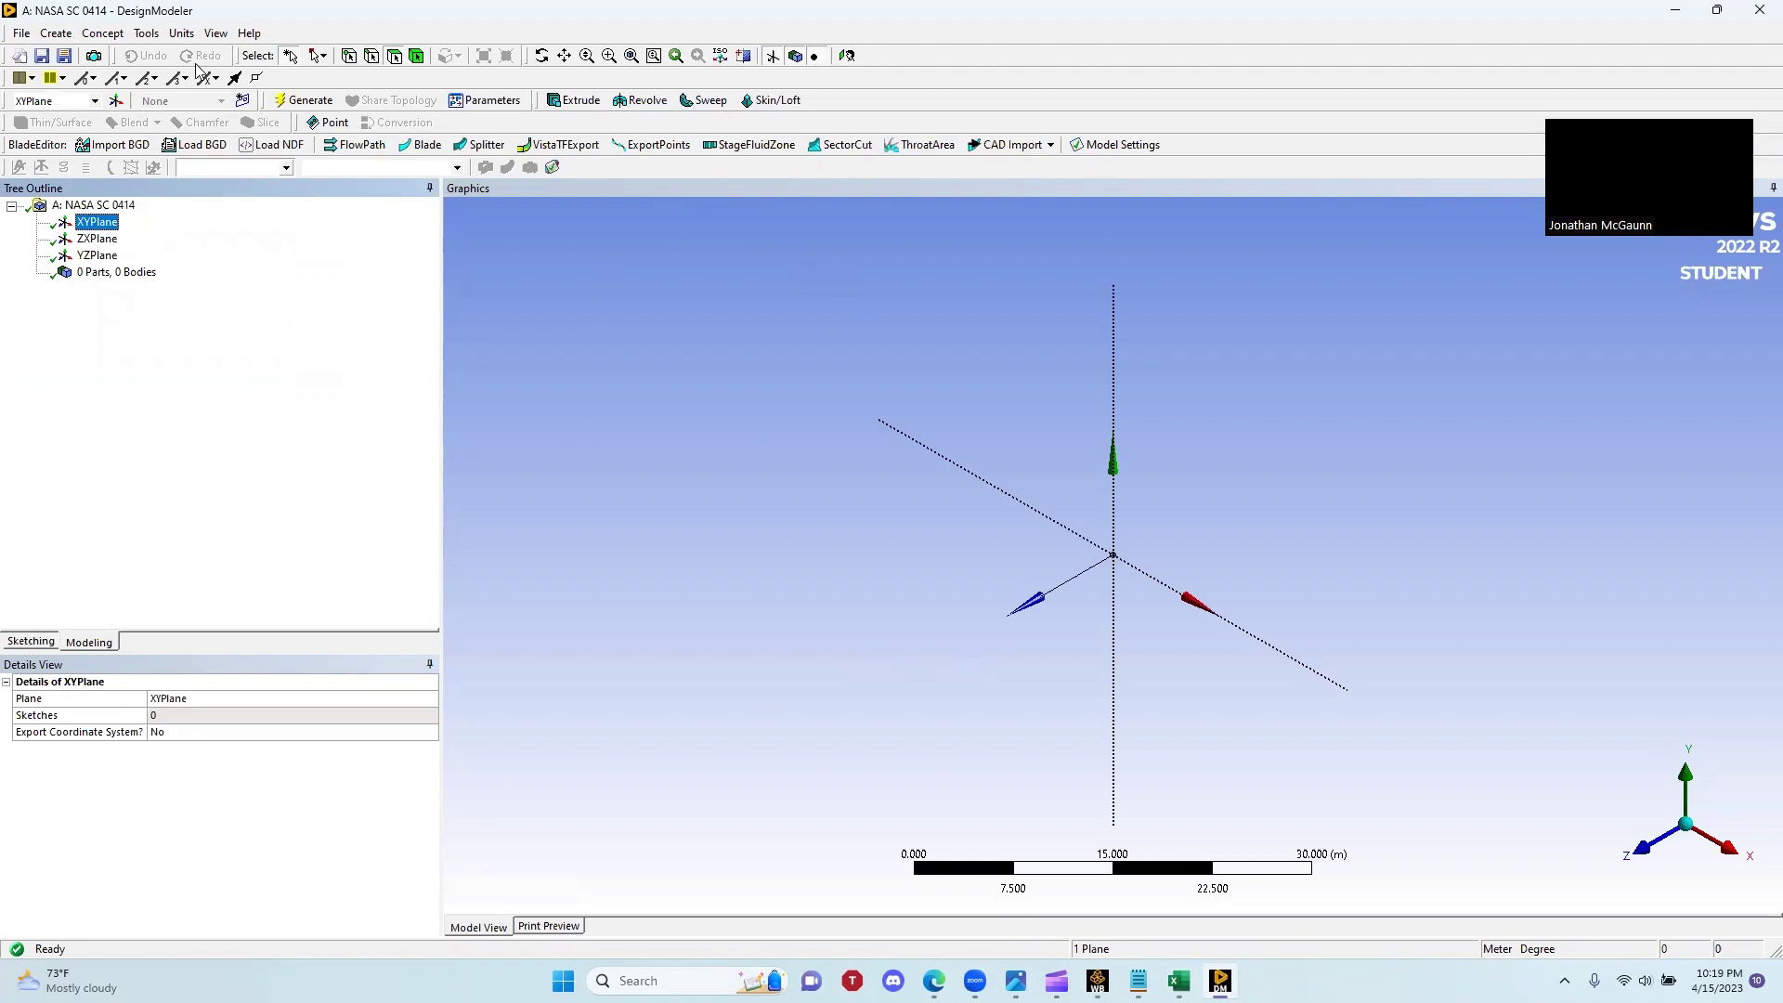
{"action": "left_click", "coordinate": [1641, 848]}
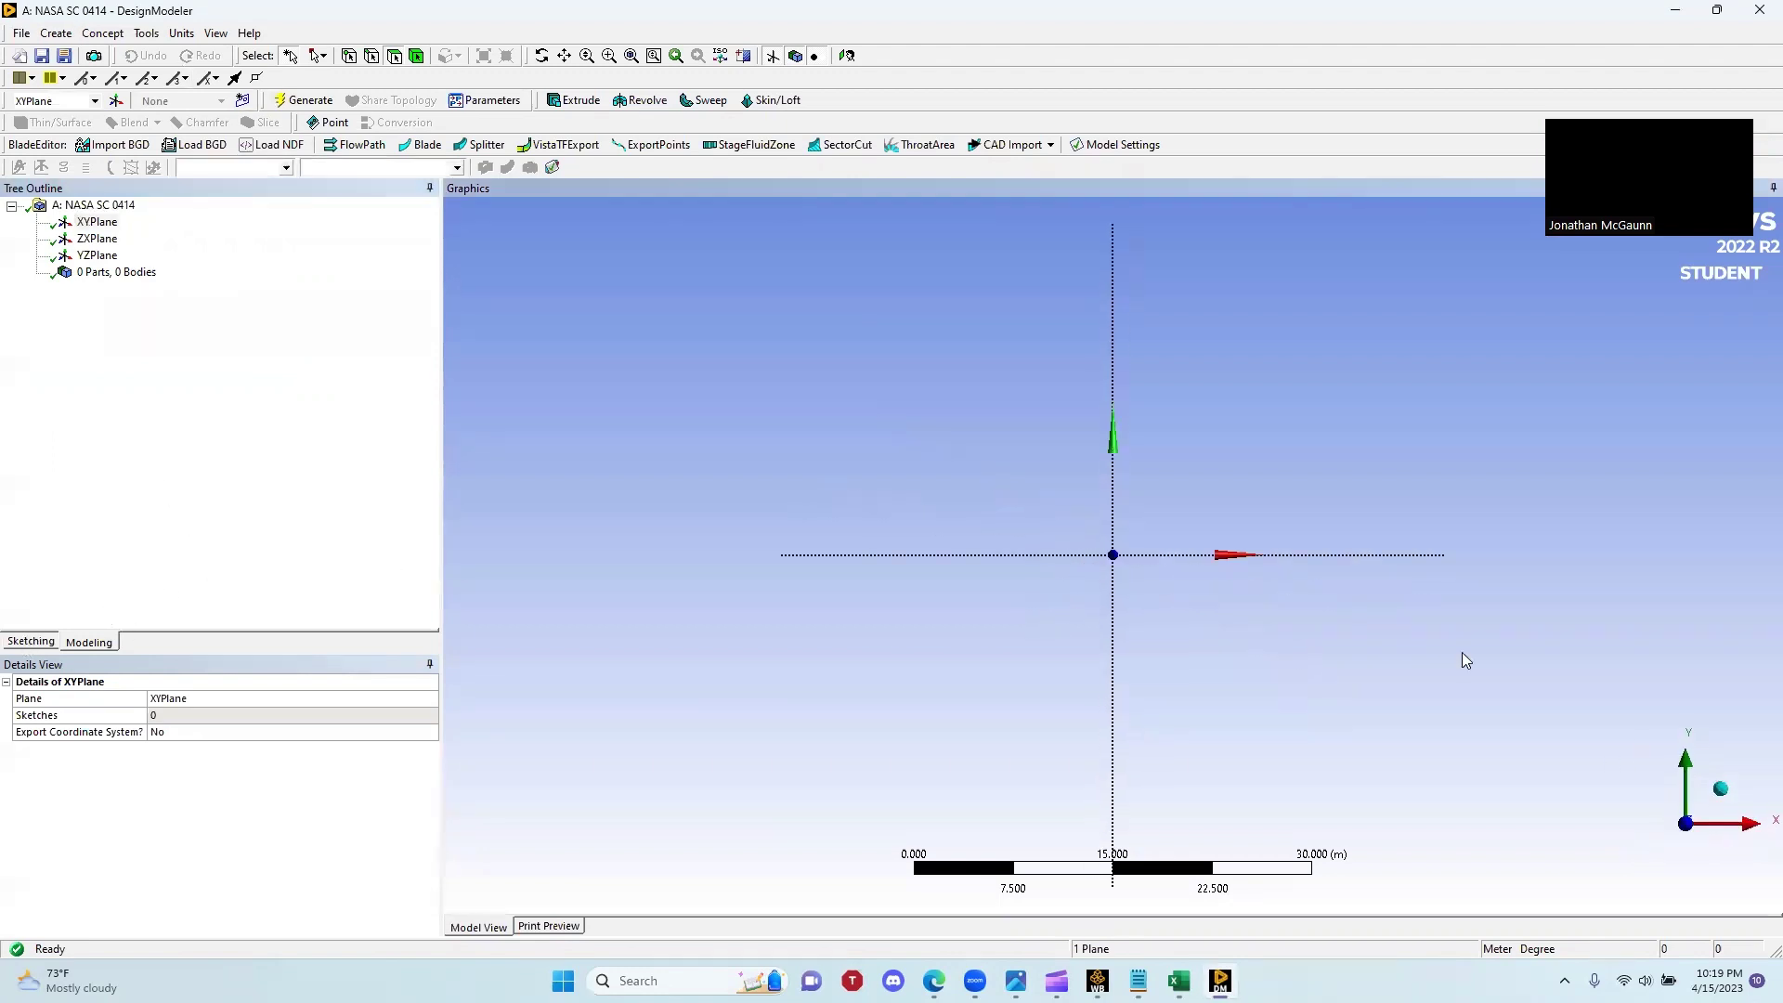
{"action": "left_click", "coordinate": [217, 34]}
{"action": "mouse_move", "coordinate": [103, 35]}
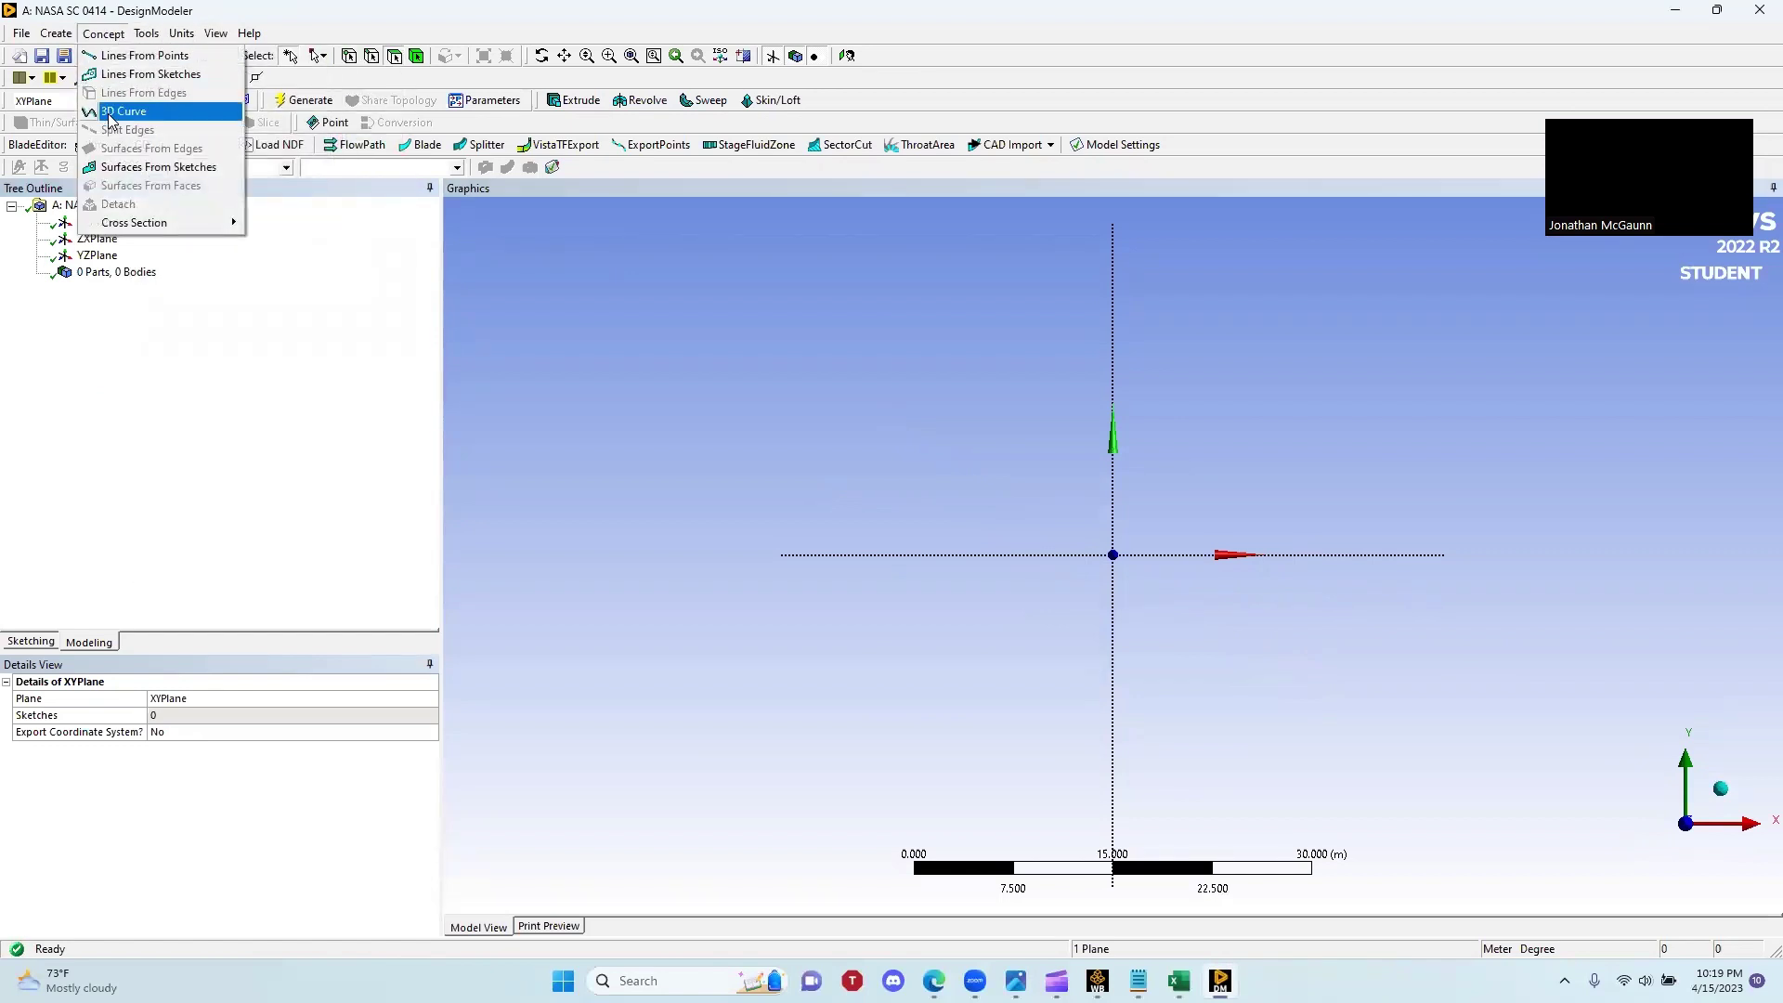
{"action": "left_click", "coordinate": [302, 330]}
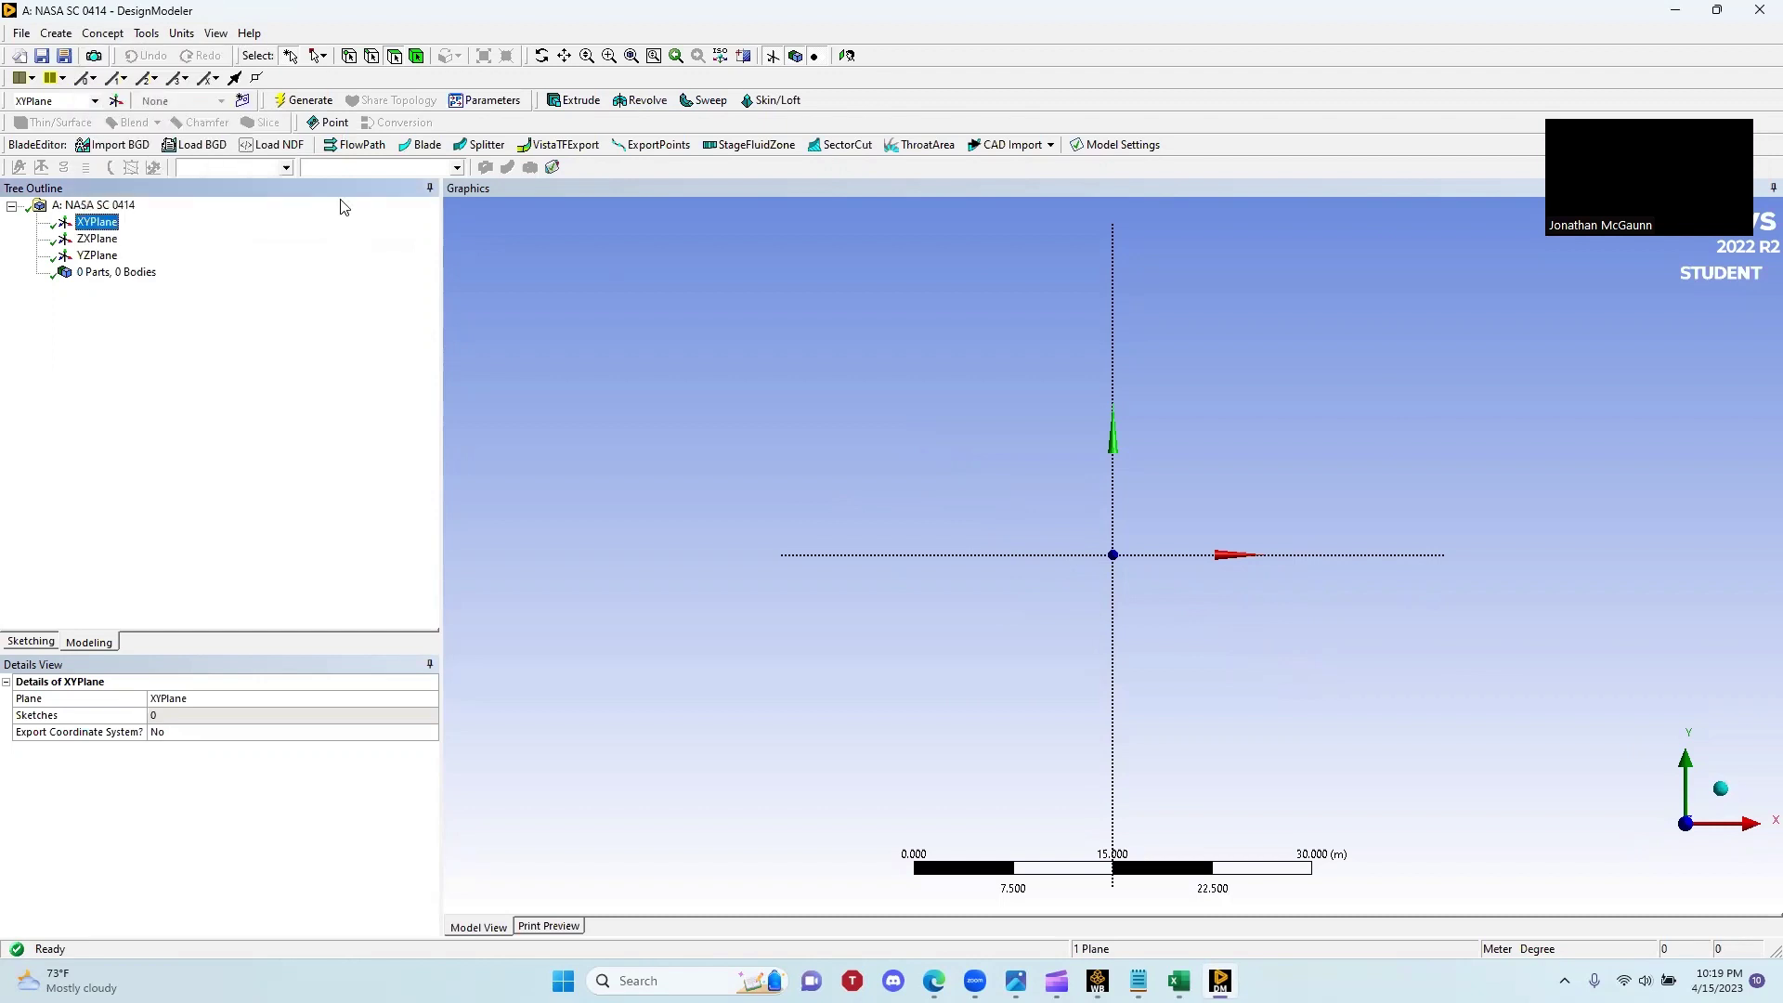
Generate construction points on the XYPlane from the coordinates file NASA_0414_ANSYS in the desktop's Airoil Coordinates folder.
{"action": "left_click", "coordinate": [330, 123]}
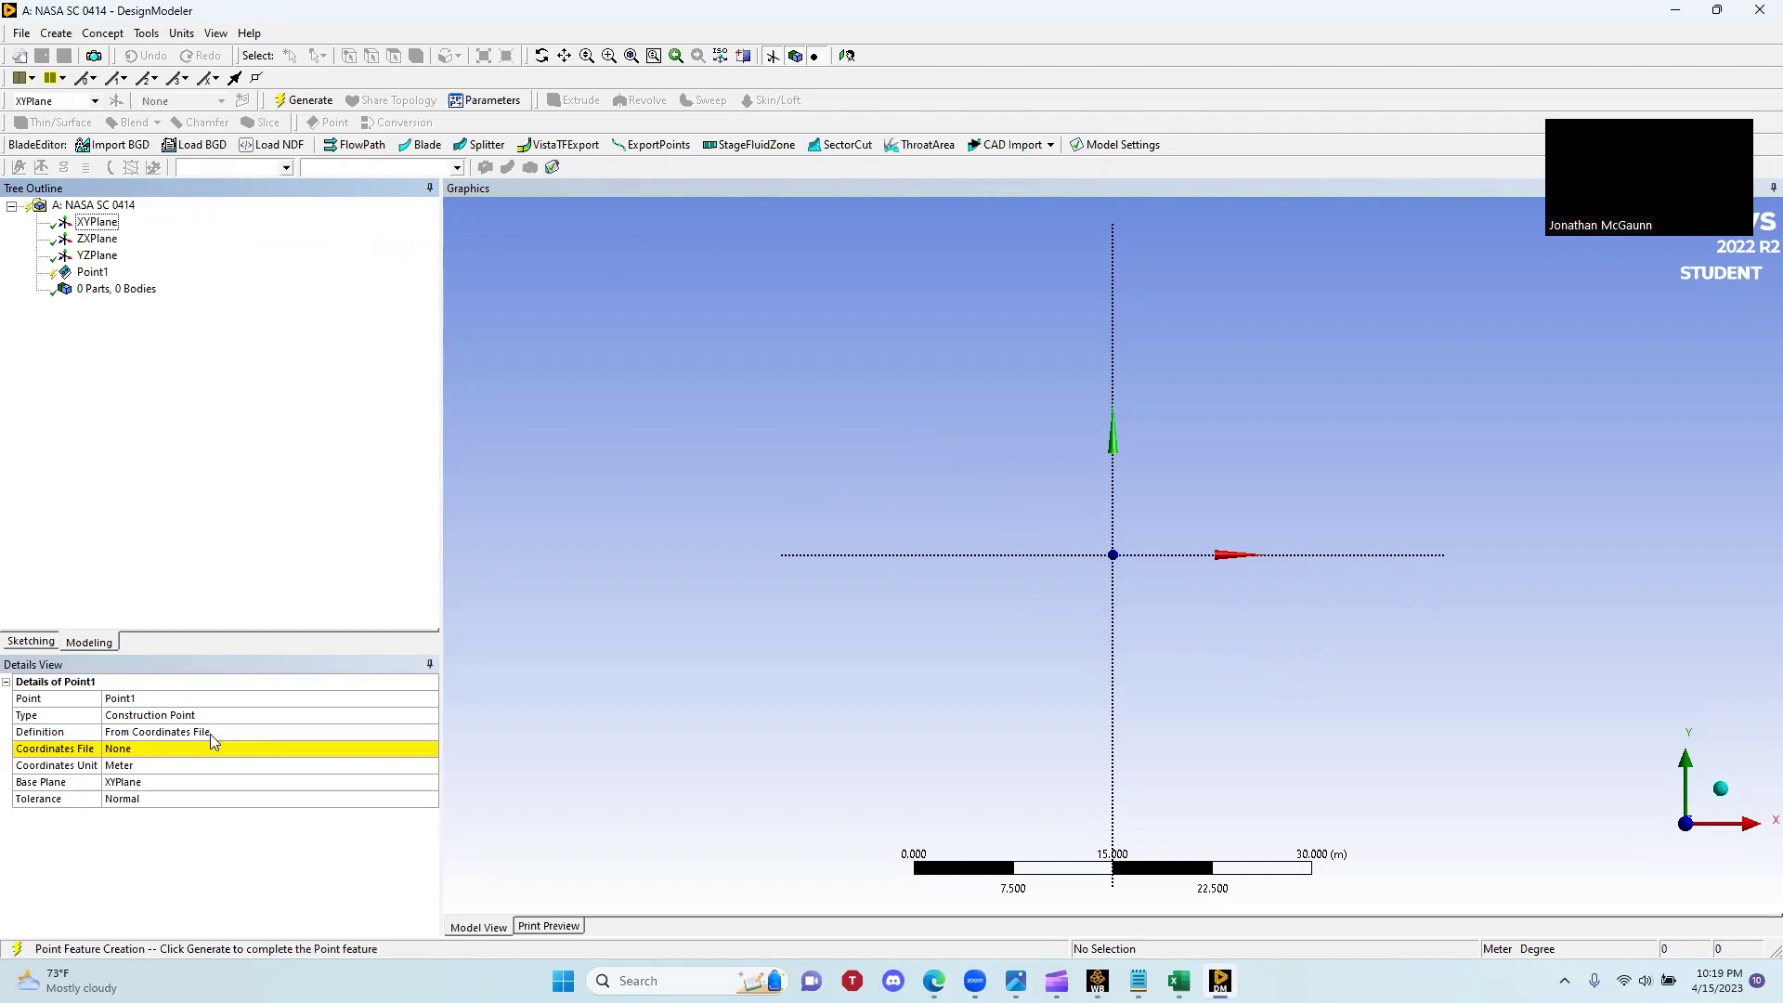
{"action": "left_click", "coordinate": [141, 750]}
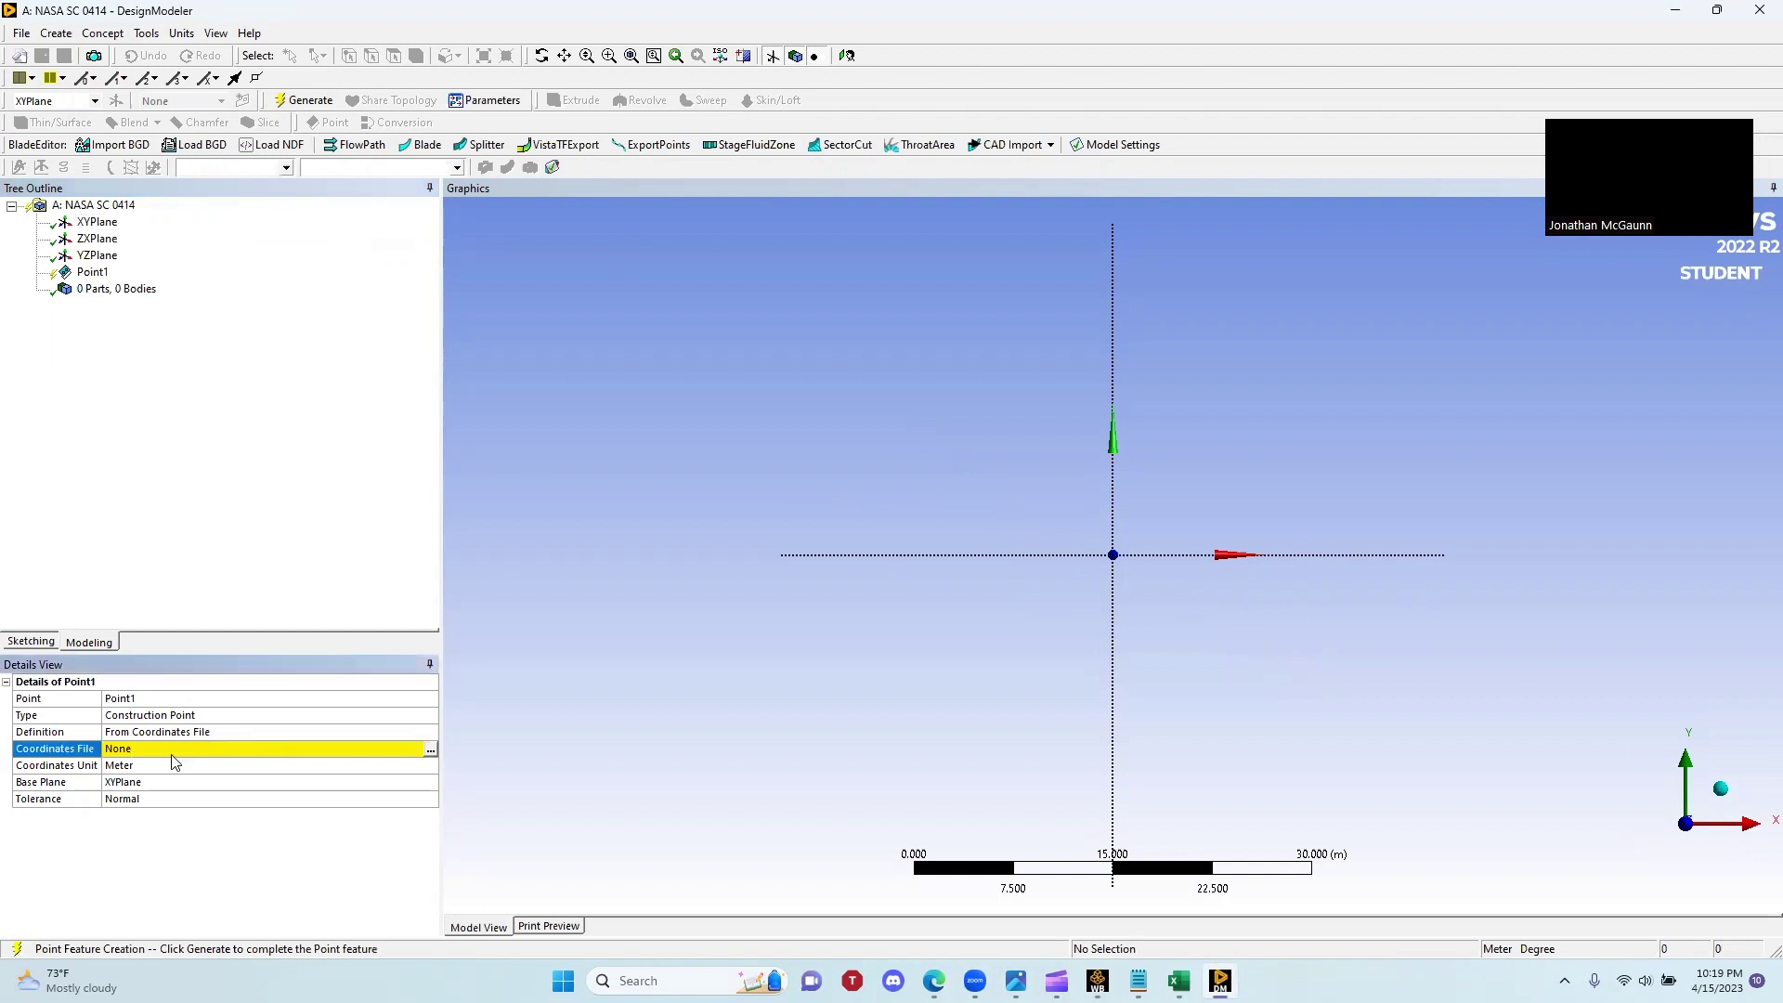
{"action": "left_click", "coordinate": [430, 750]}
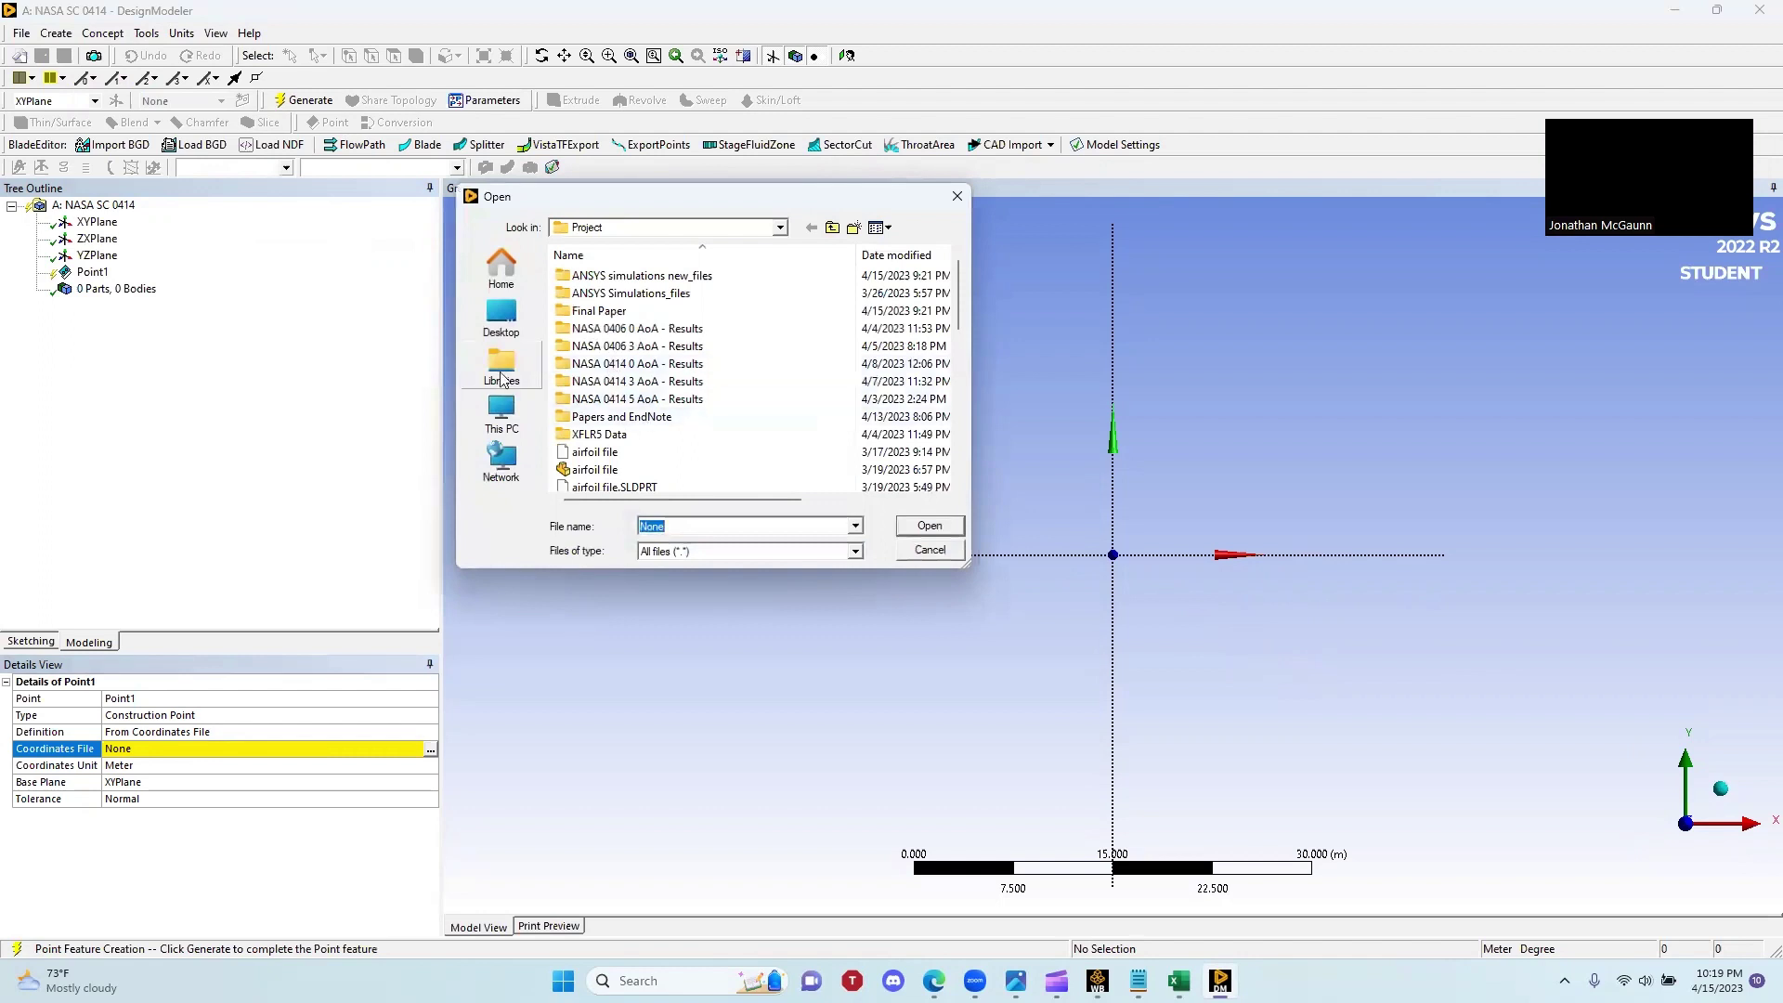
{"action": "left_click", "coordinate": [501, 318]}
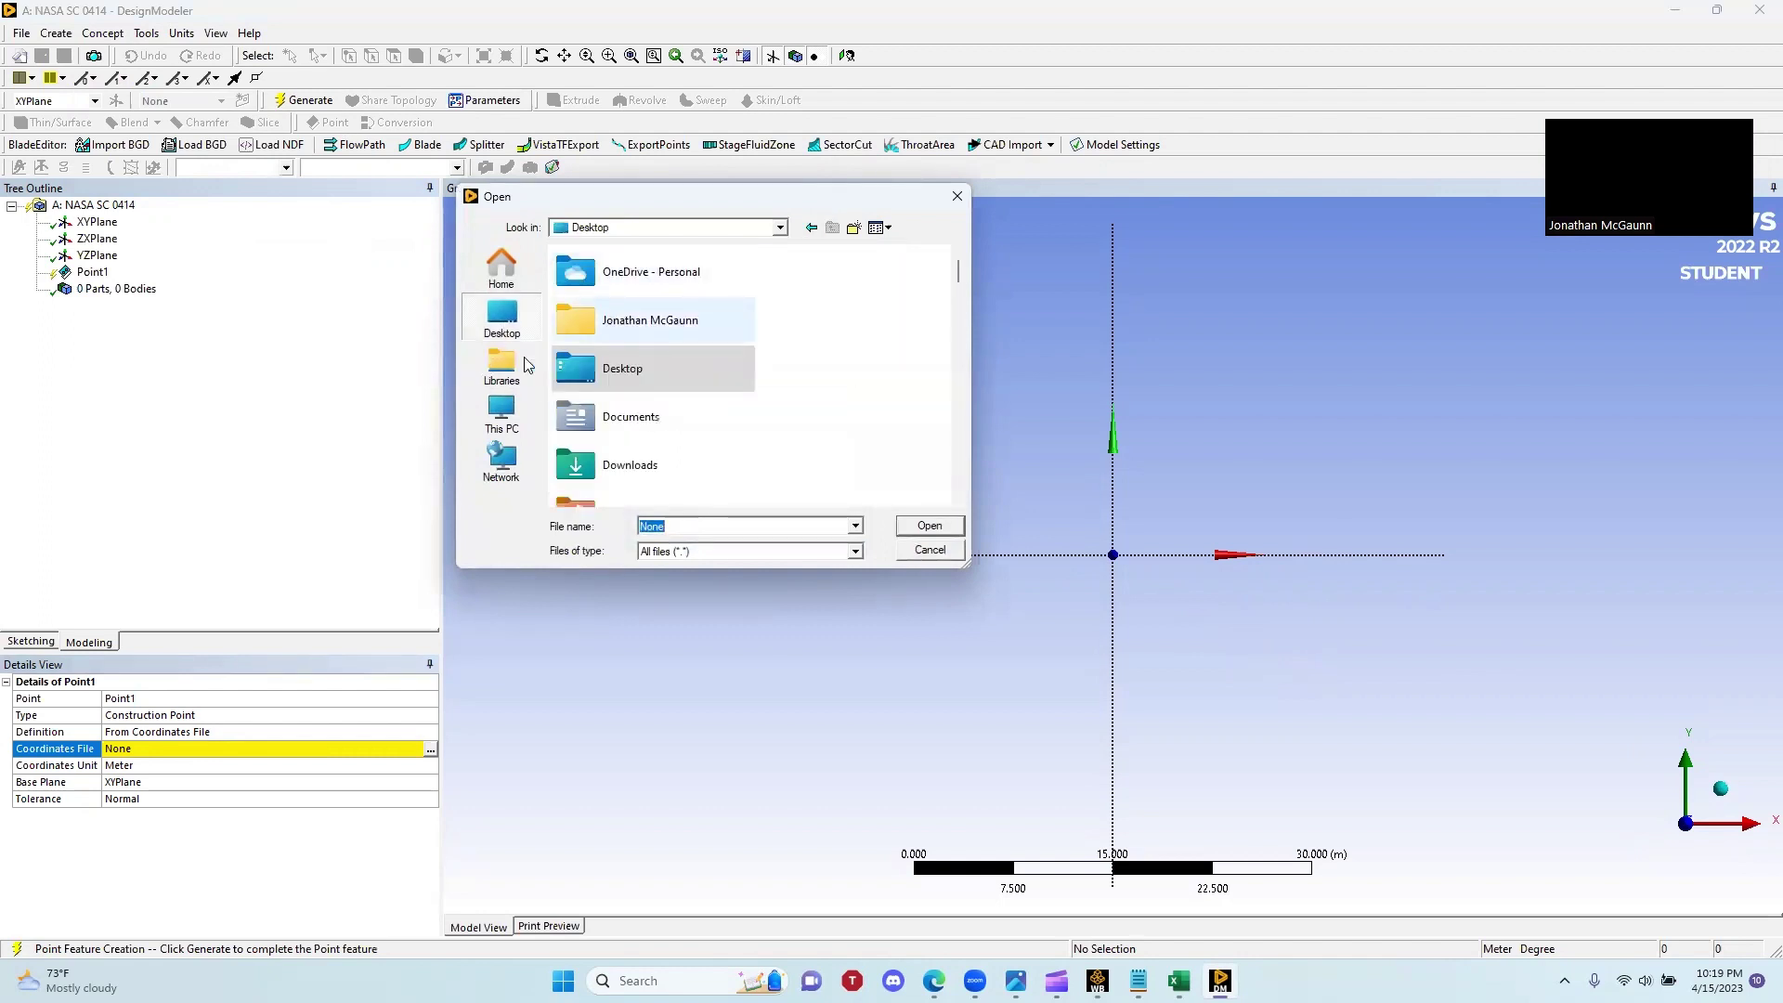
{"action": "double_click", "coordinate": [603, 366]}
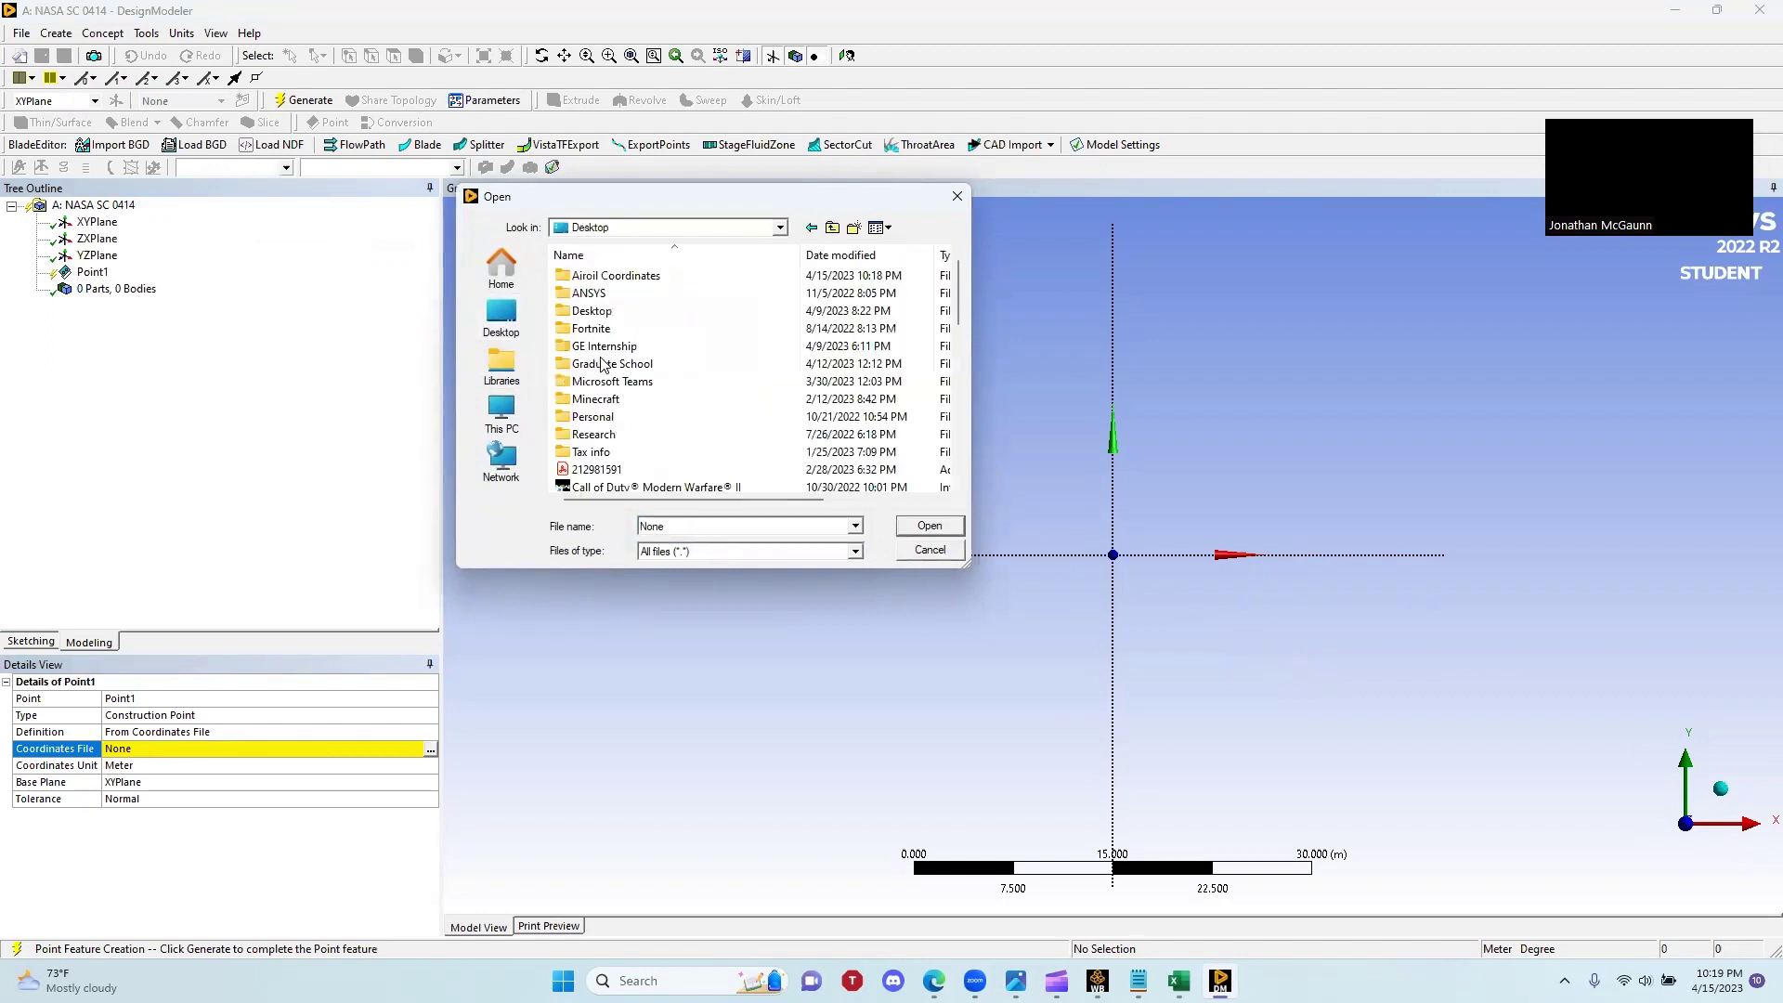
{"action": "double_click", "coordinate": [616, 276]}
{"action": "left_click", "coordinate": [619, 293]}
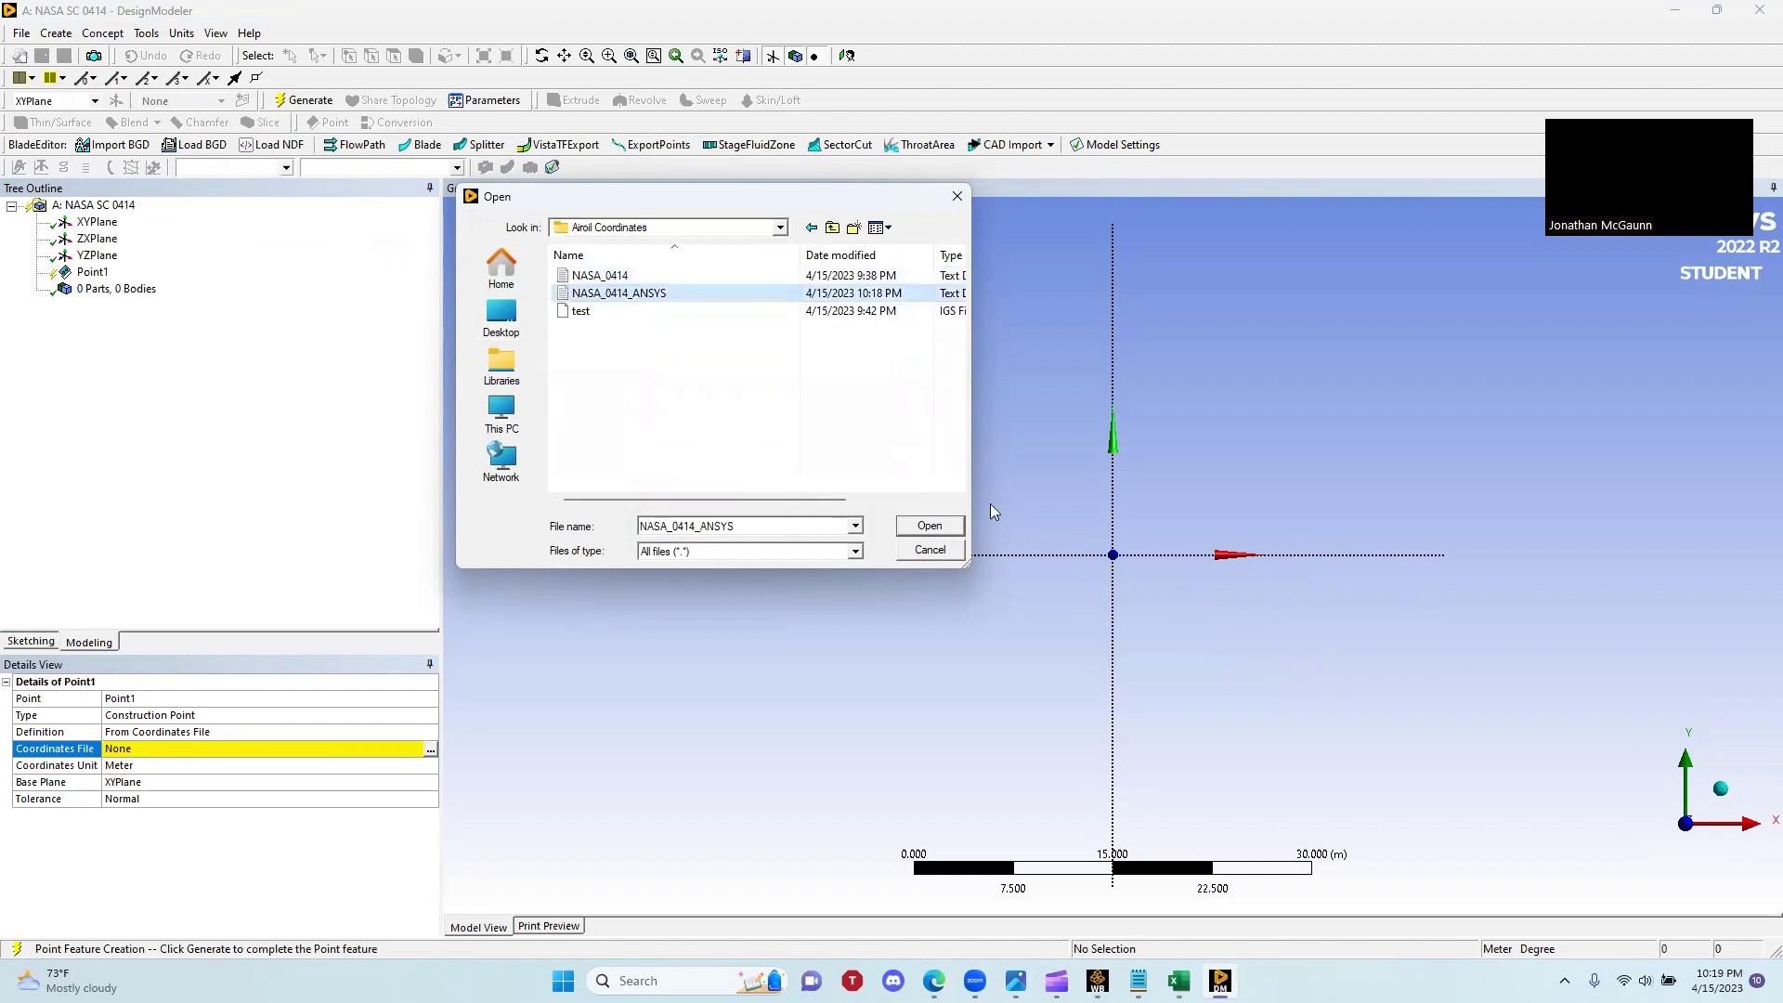
{"action": "left_click", "coordinate": [930, 526]}
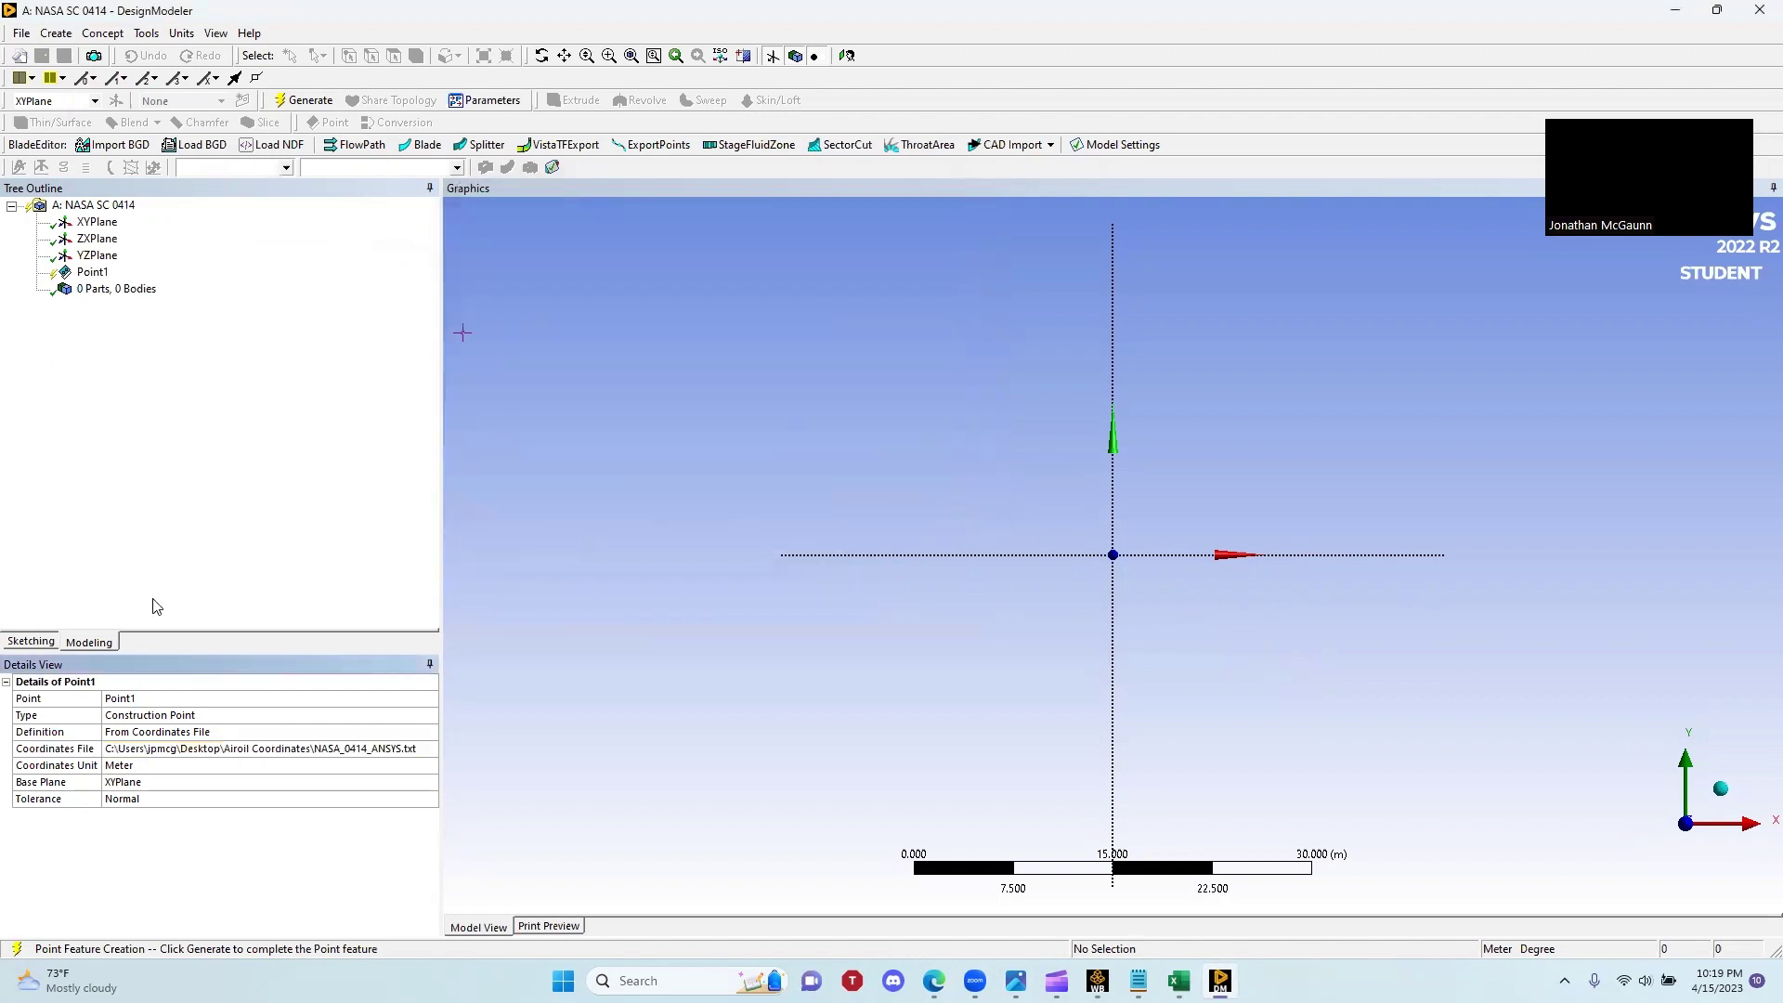
{"action": "left_click", "coordinate": [304, 99]}
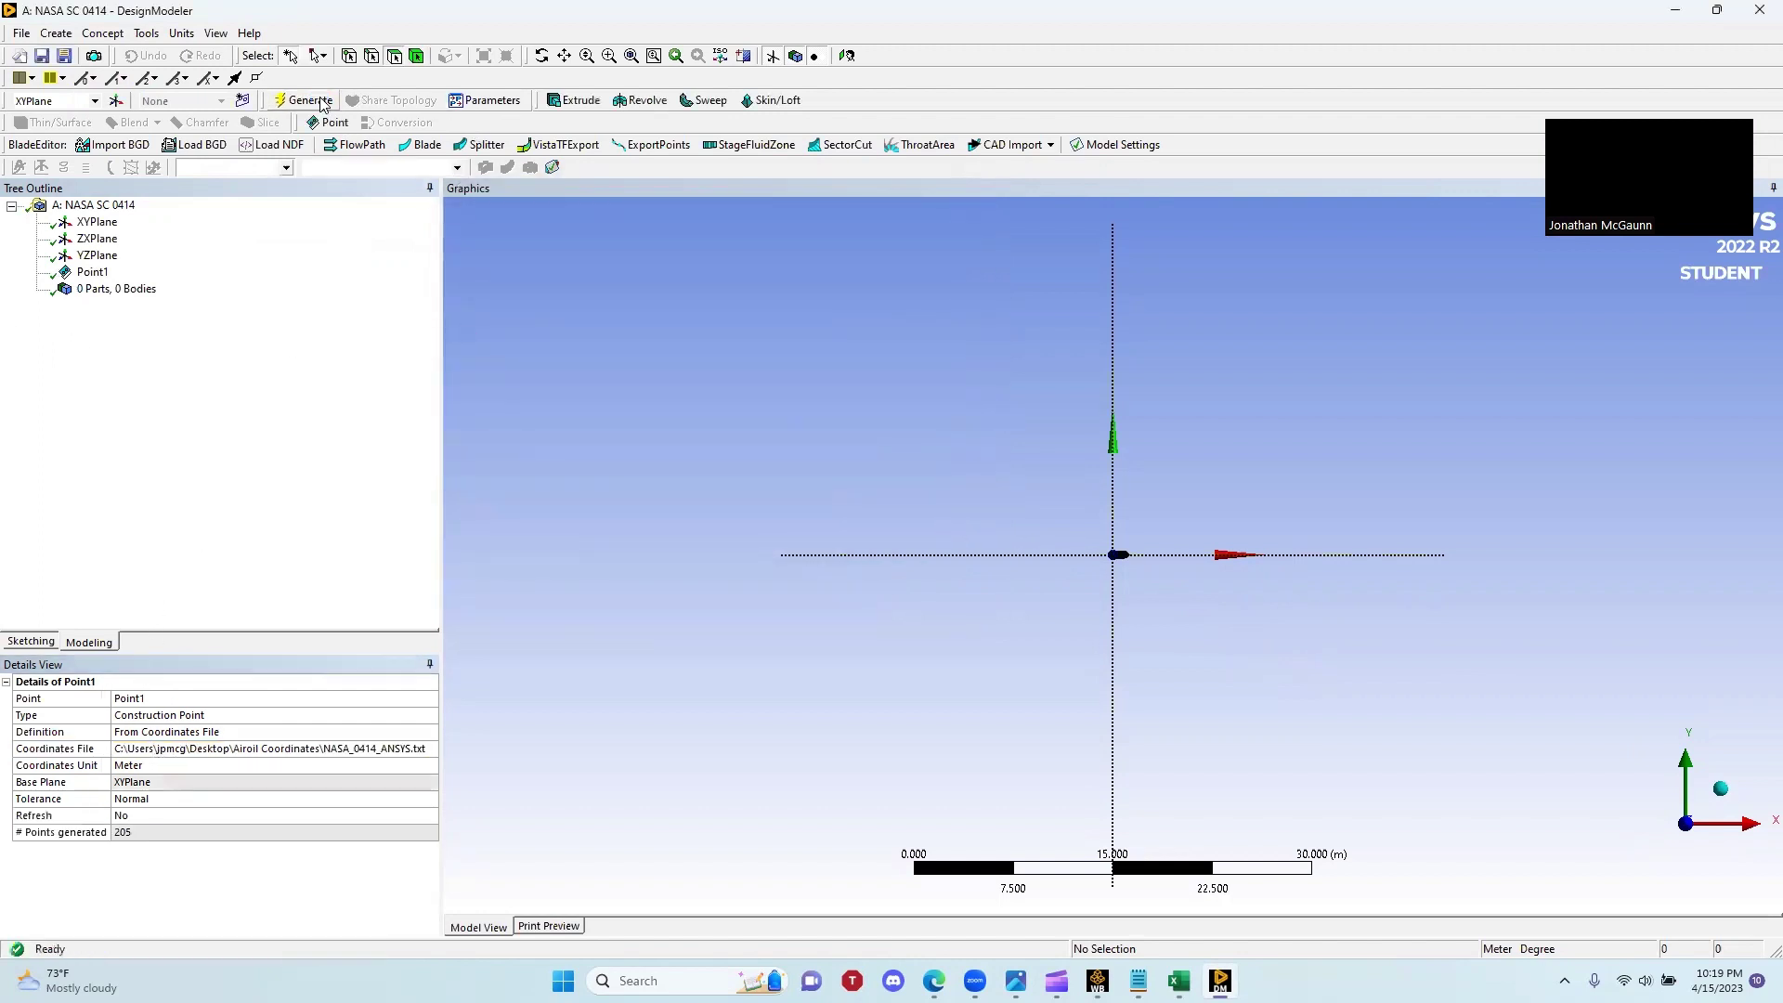
Examine the generated airfoil points up close, from the overall profile to the spacing at the trailing edge.
{"action": "scroll", "coordinate": [1159, 562], "scroll_direction": "up", "scroll_amount": 10}
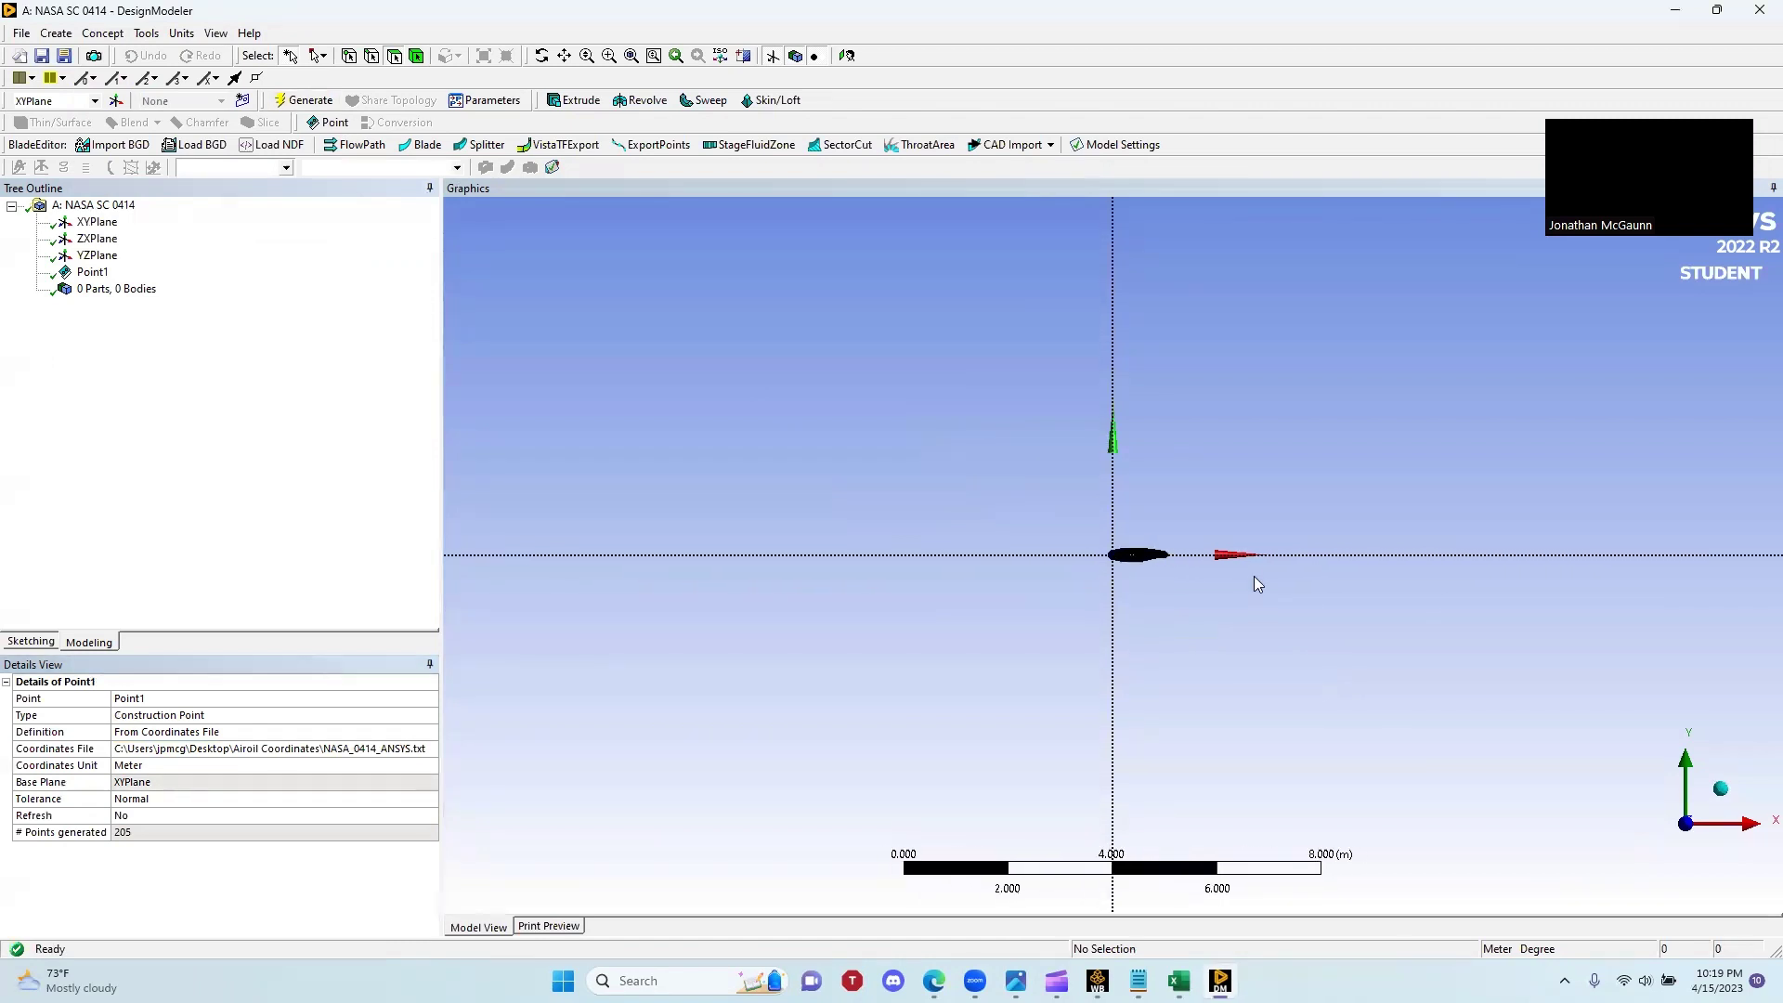
{"action": "middle_click_drag", "start_coordinate": [1445, 590], "coordinate": [1245, 595], "text": "ctrl"}
{"action": "scroll", "coordinate": [1165, 605], "scroll_direction": "up", "scroll_amount": 5}
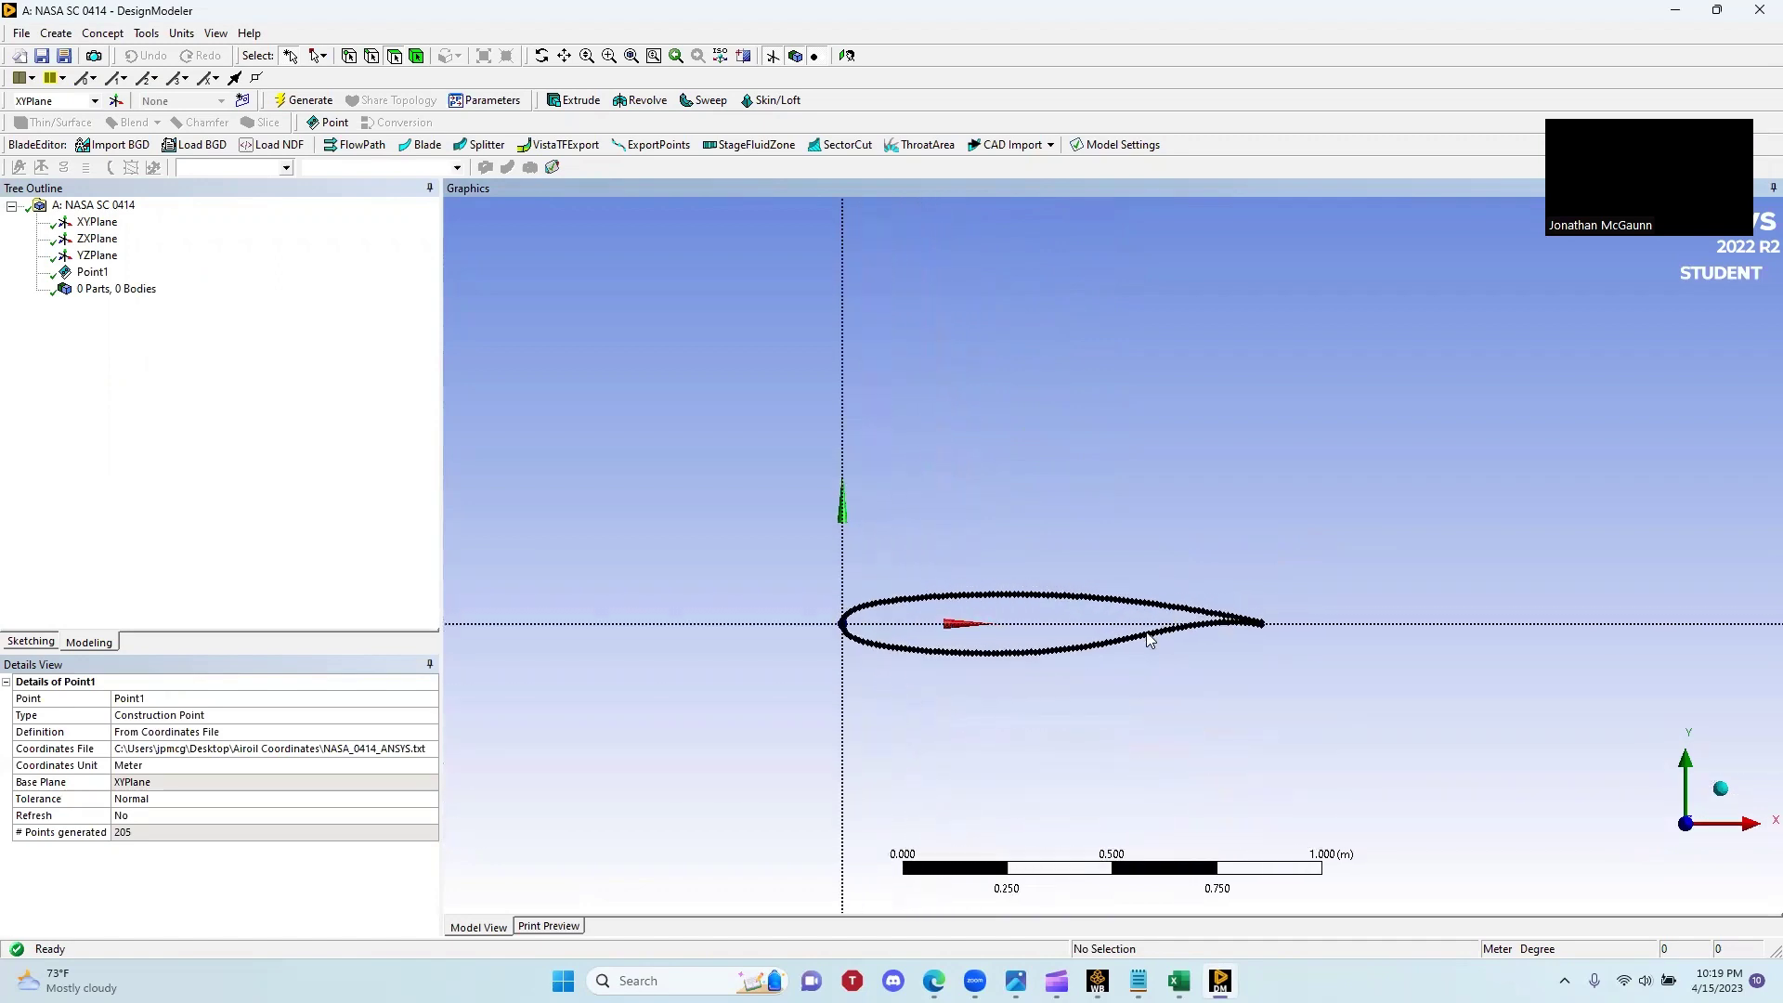
{"action": "middle_click_drag", "start_coordinate": [1000, 693], "coordinate": [1161, 404], "text": "ctrl"}
{"action": "middle_click_drag", "start_coordinate": [1449, 422], "coordinate": [974, 405], "text": "ctrl"}
{"action": "scroll", "coordinate": [1317, 460], "scroll_direction": "up", "scroll_amount": 2}
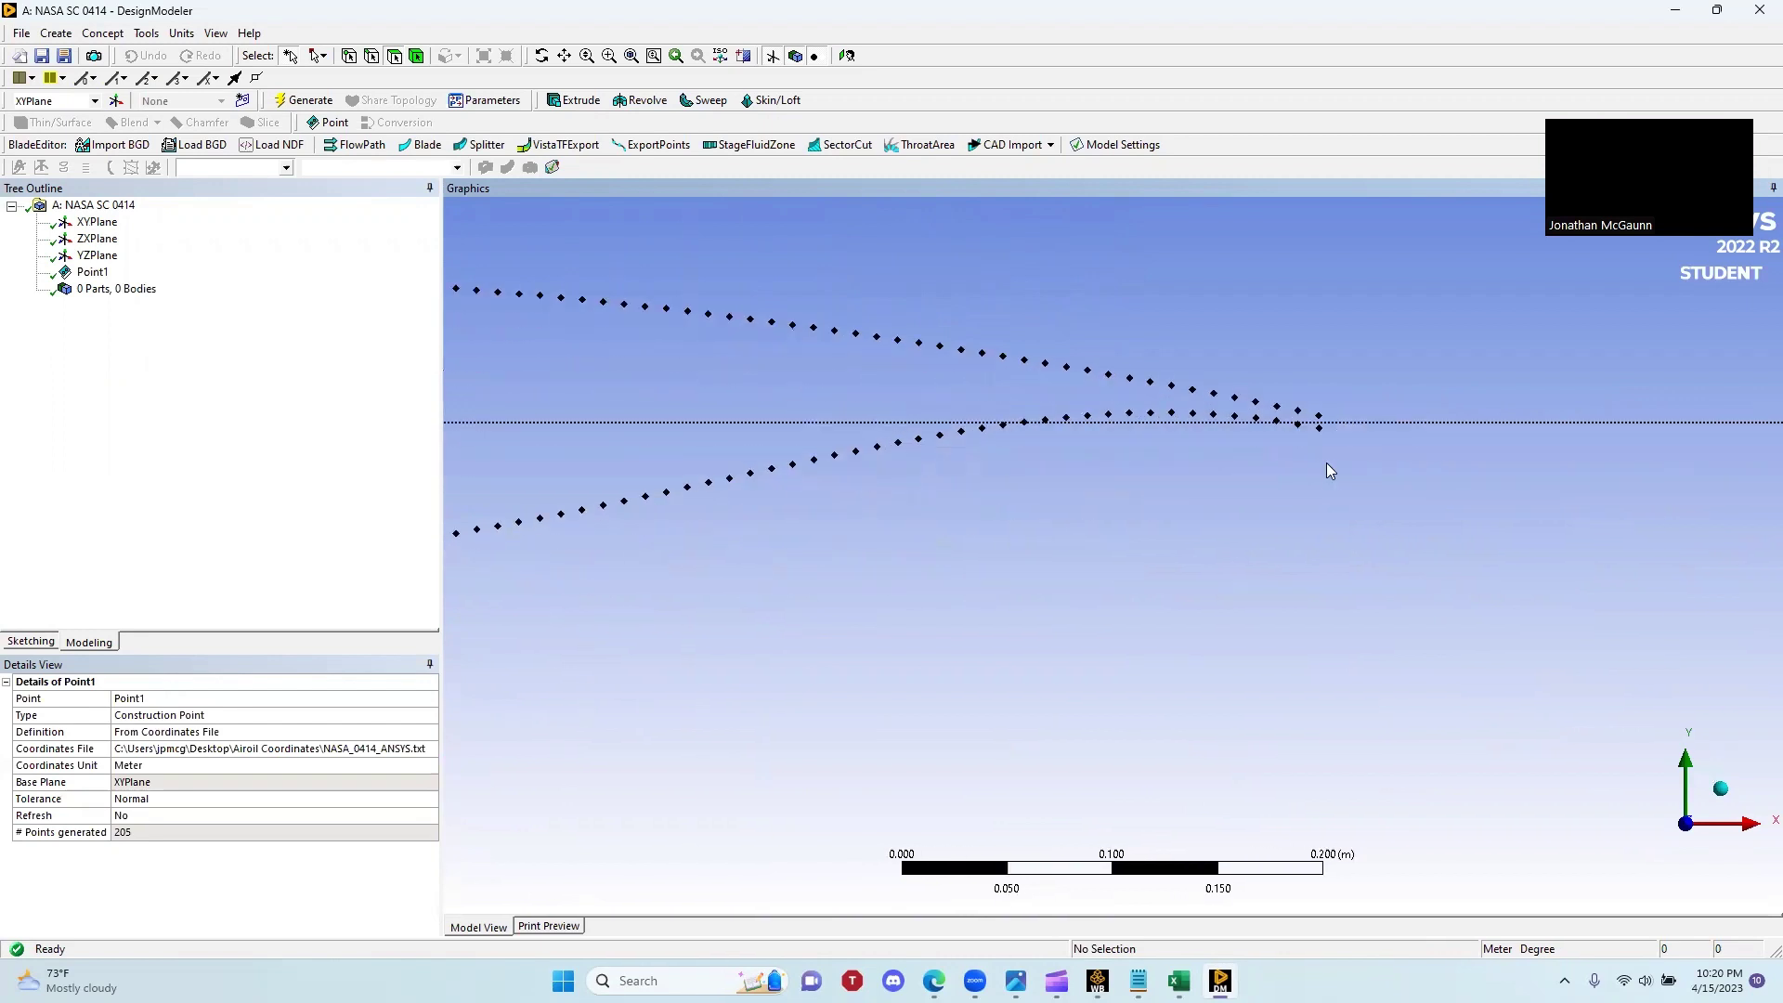
{"action": "scroll", "coordinate": [1147, 490], "scroll_direction": "down", "scroll_amount": 4}
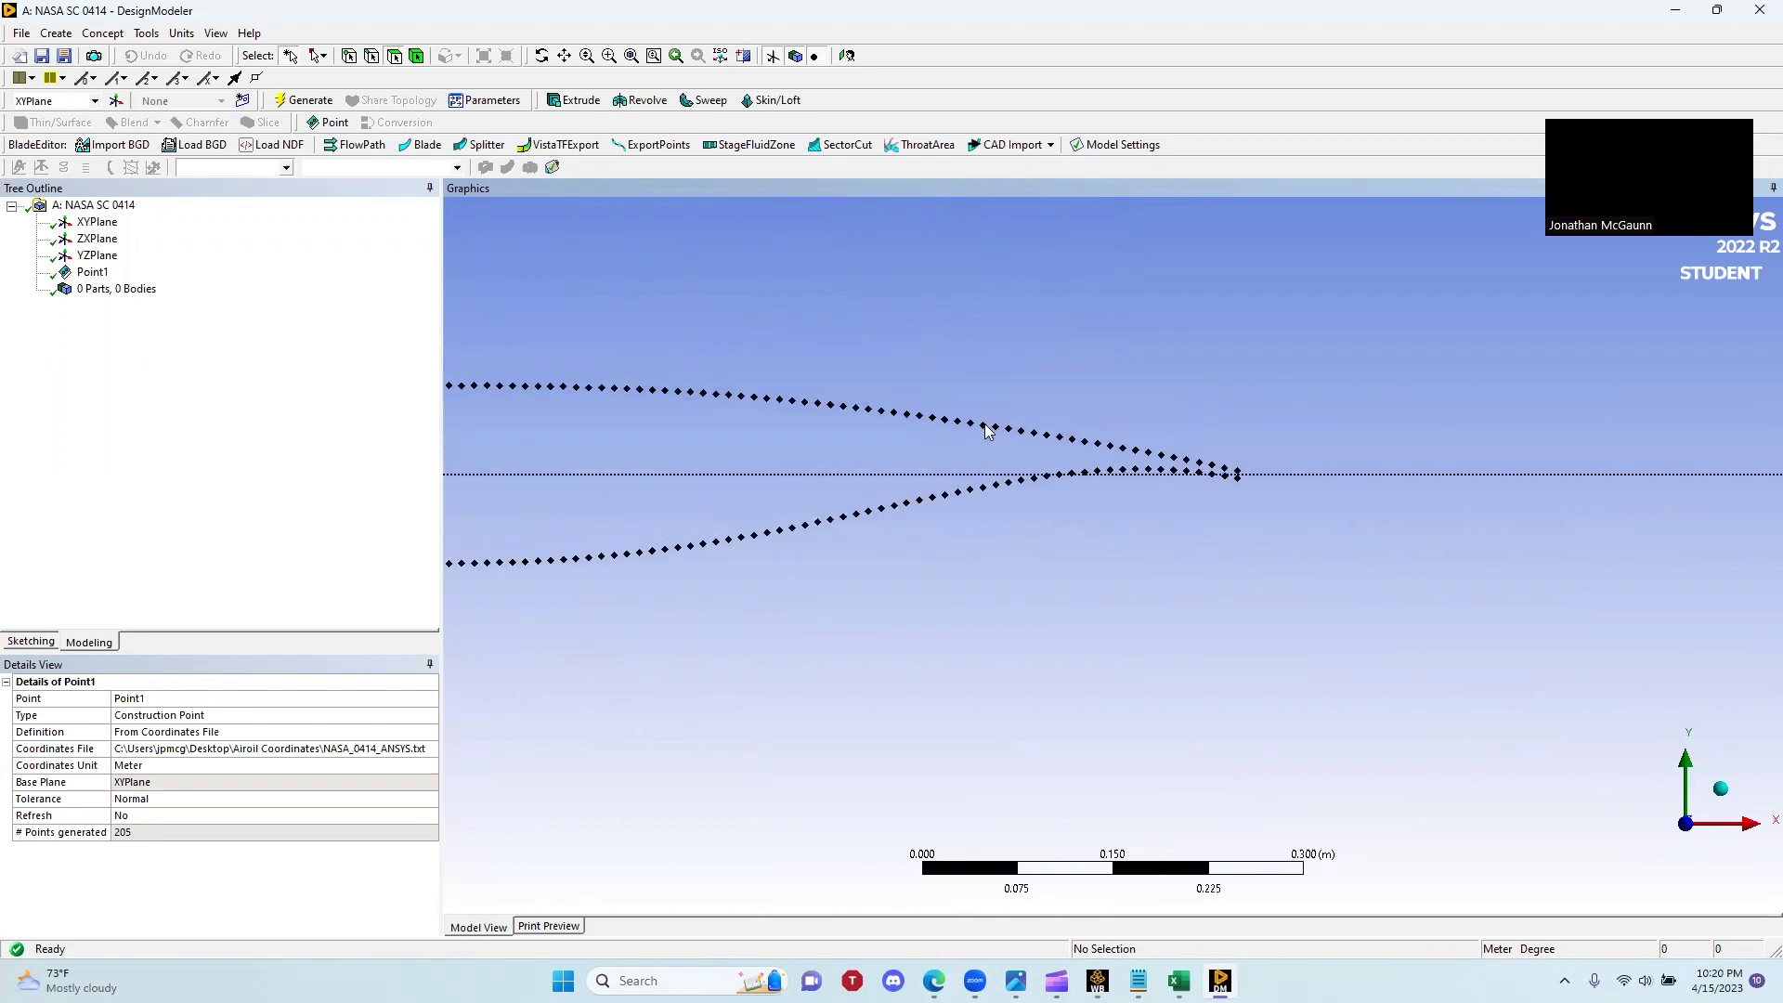
{"action": "middle_click_drag", "start_coordinate": [774, 433], "coordinate": [1060, 454], "text": "ctrl"}
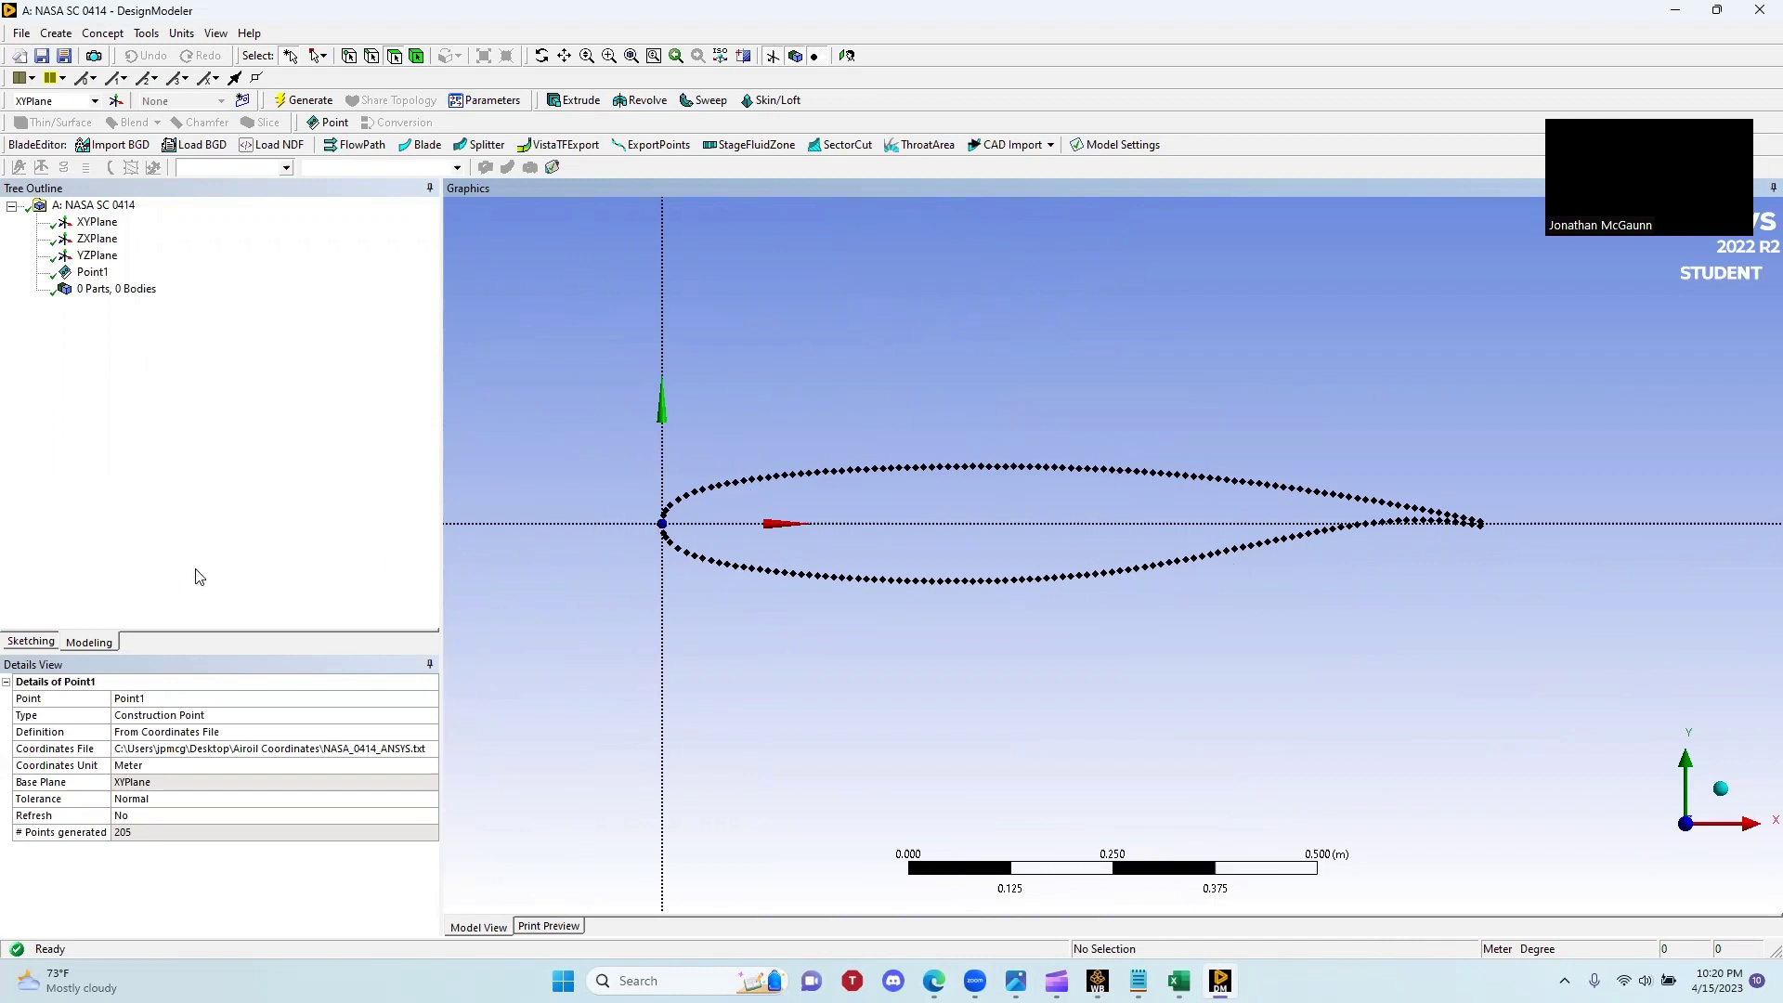
Start a 3D Curve feature, set its definition to Point Selection and activate its points selection.
{"action": "left_click", "coordinate": [113, 34]}
{"action": "left_click", "coordinate": [121, 116]}
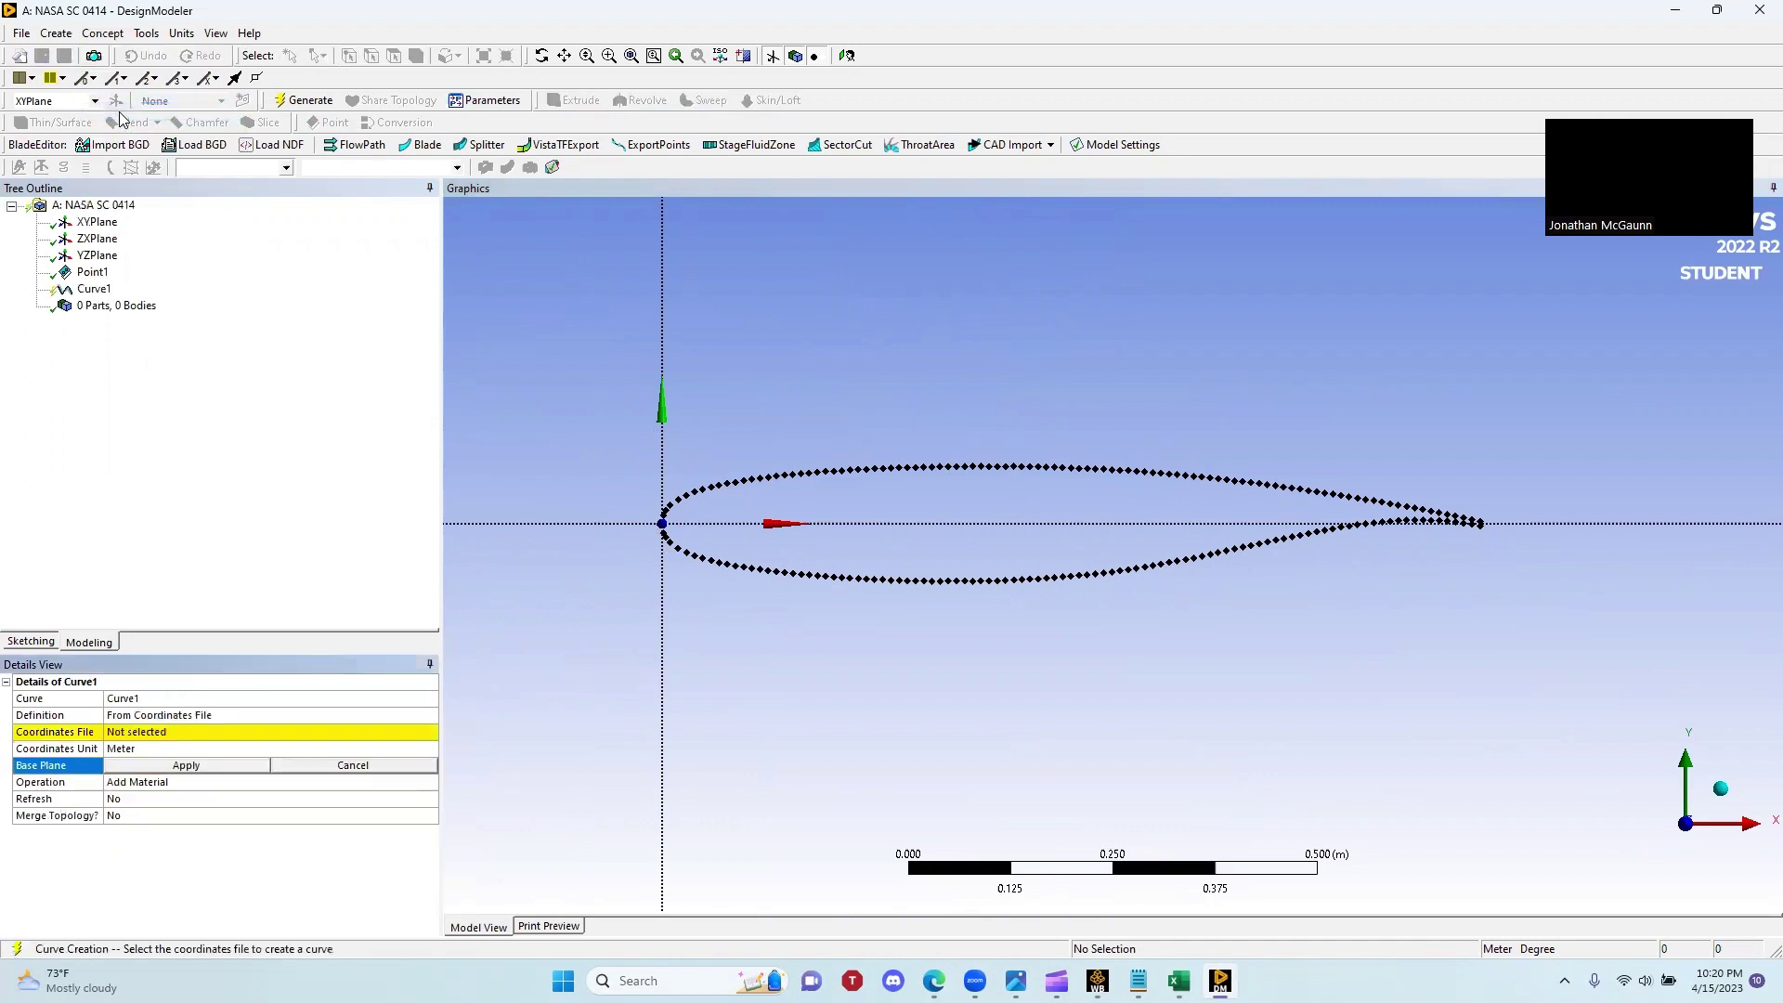
{"action": "left_click", "coordinate": [162, 717]}
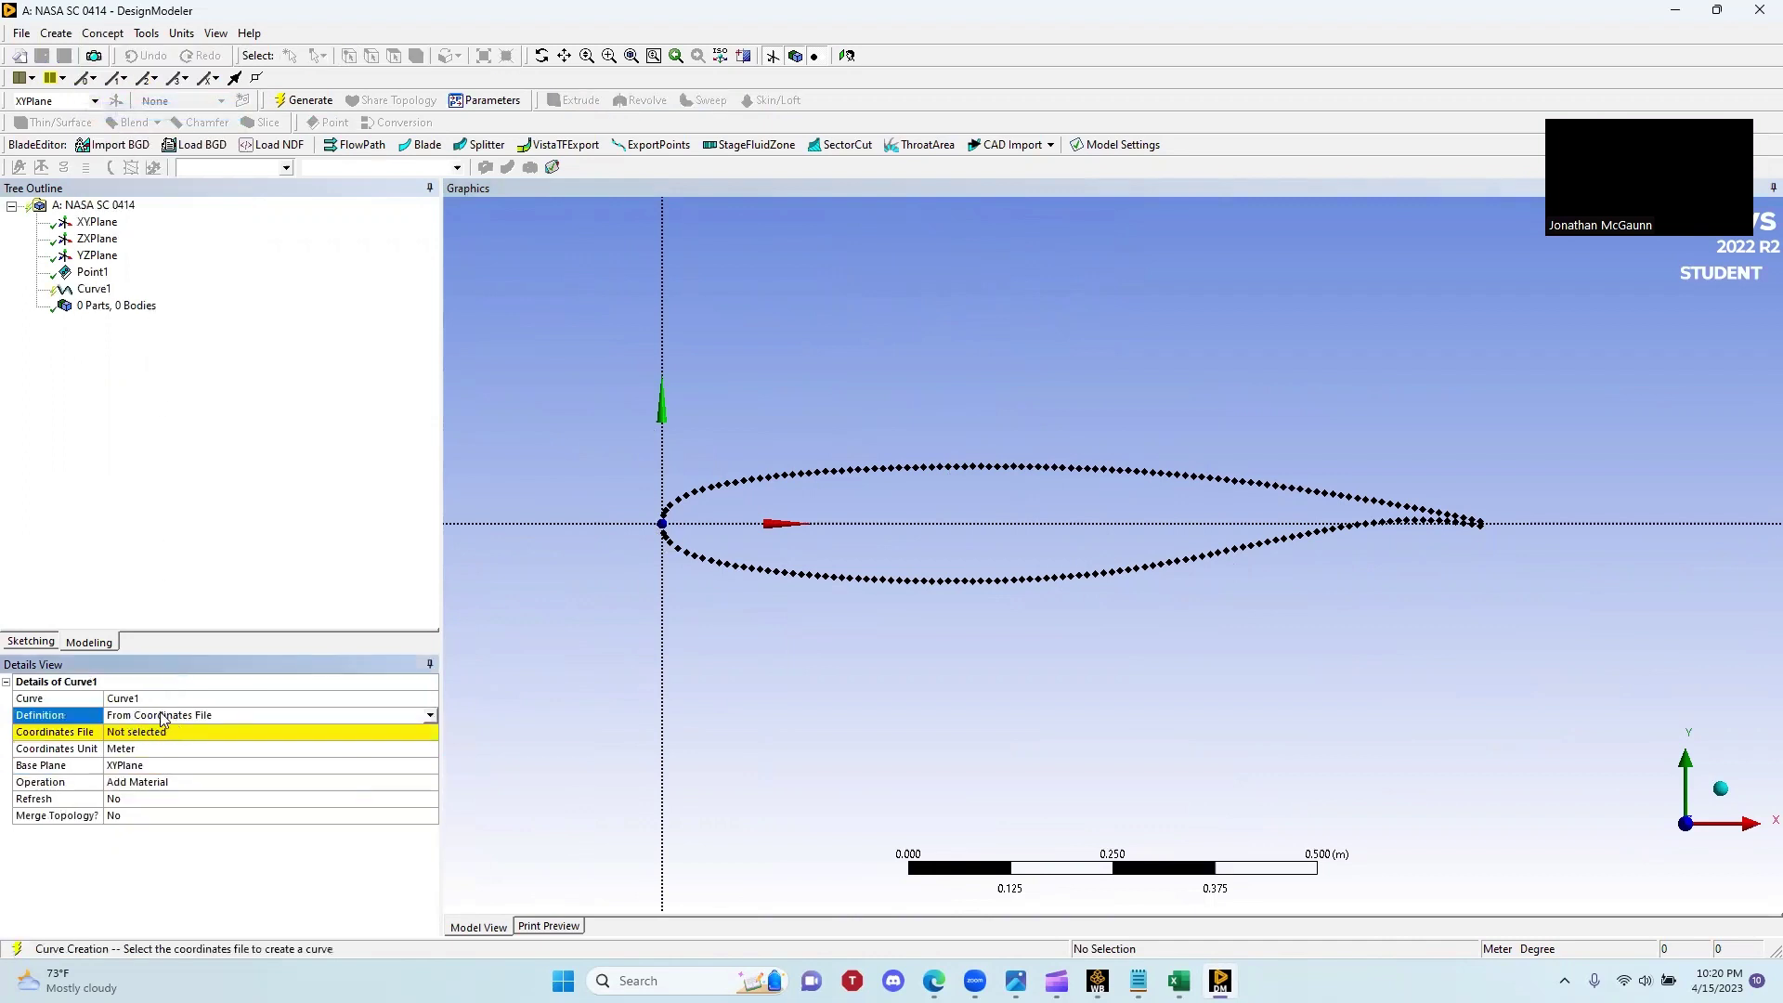
{"action": "left_click", "coordinate": [432, 717]}
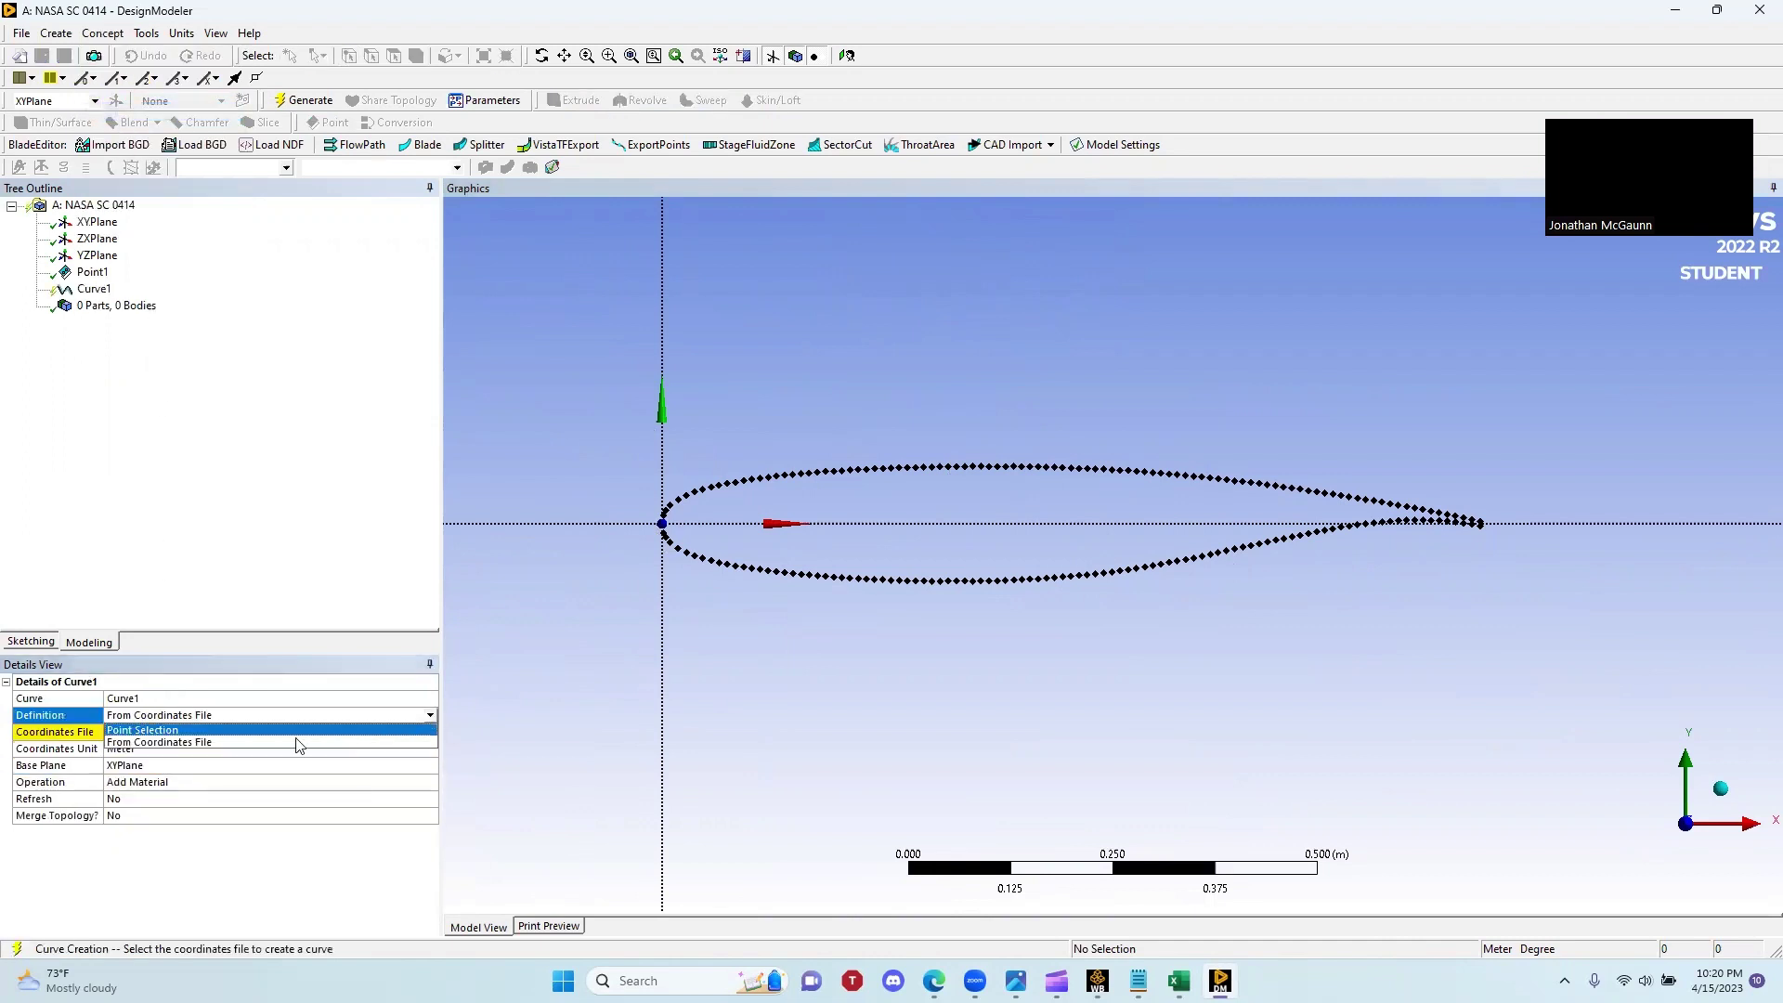
{"action": "left_click", "coordinate": [154, 733]}
{"action": "left_click", "coordinate": [138, 734]}
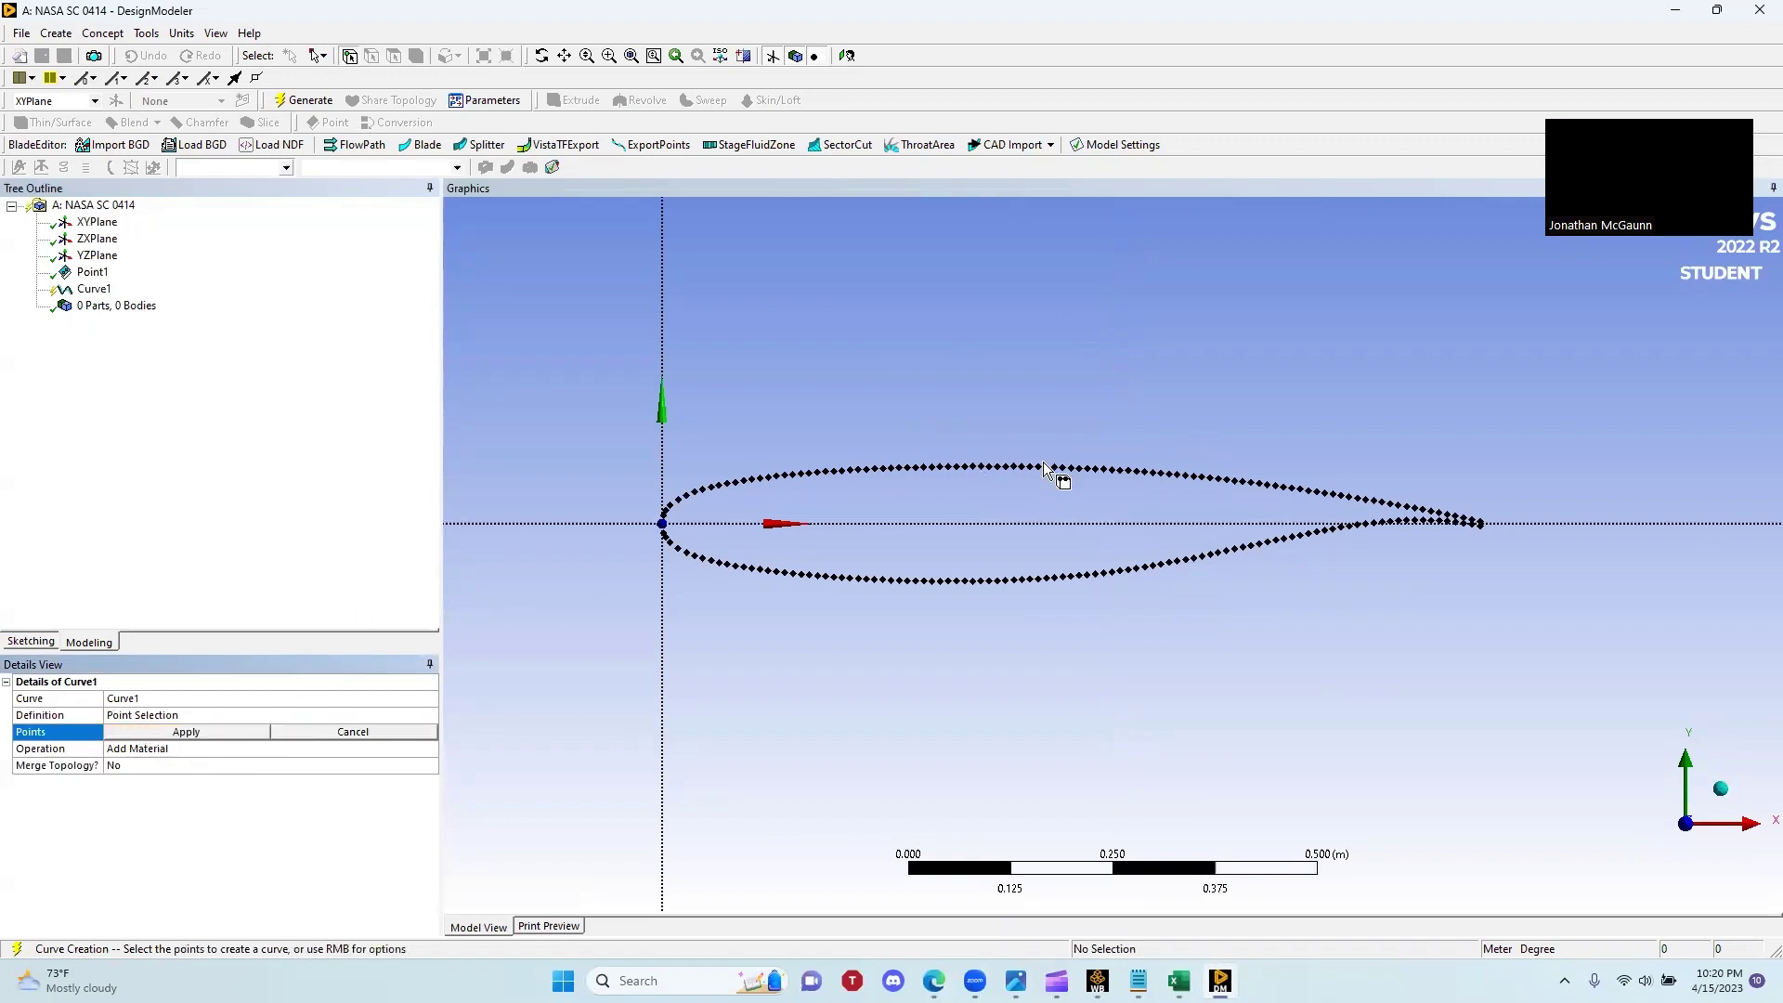
Examine the upper and lower points at the open trailing edge, then the whole airfoil outline.
{"action": "middle_click_drag", "start_coordinate": [1233, 453], "coordinate": [843, 439], "text": "ctrl"}
{"action": "scroll", "coordinate": [1100, 542], "scroll_direction": "up", "scroll_amount": 3}
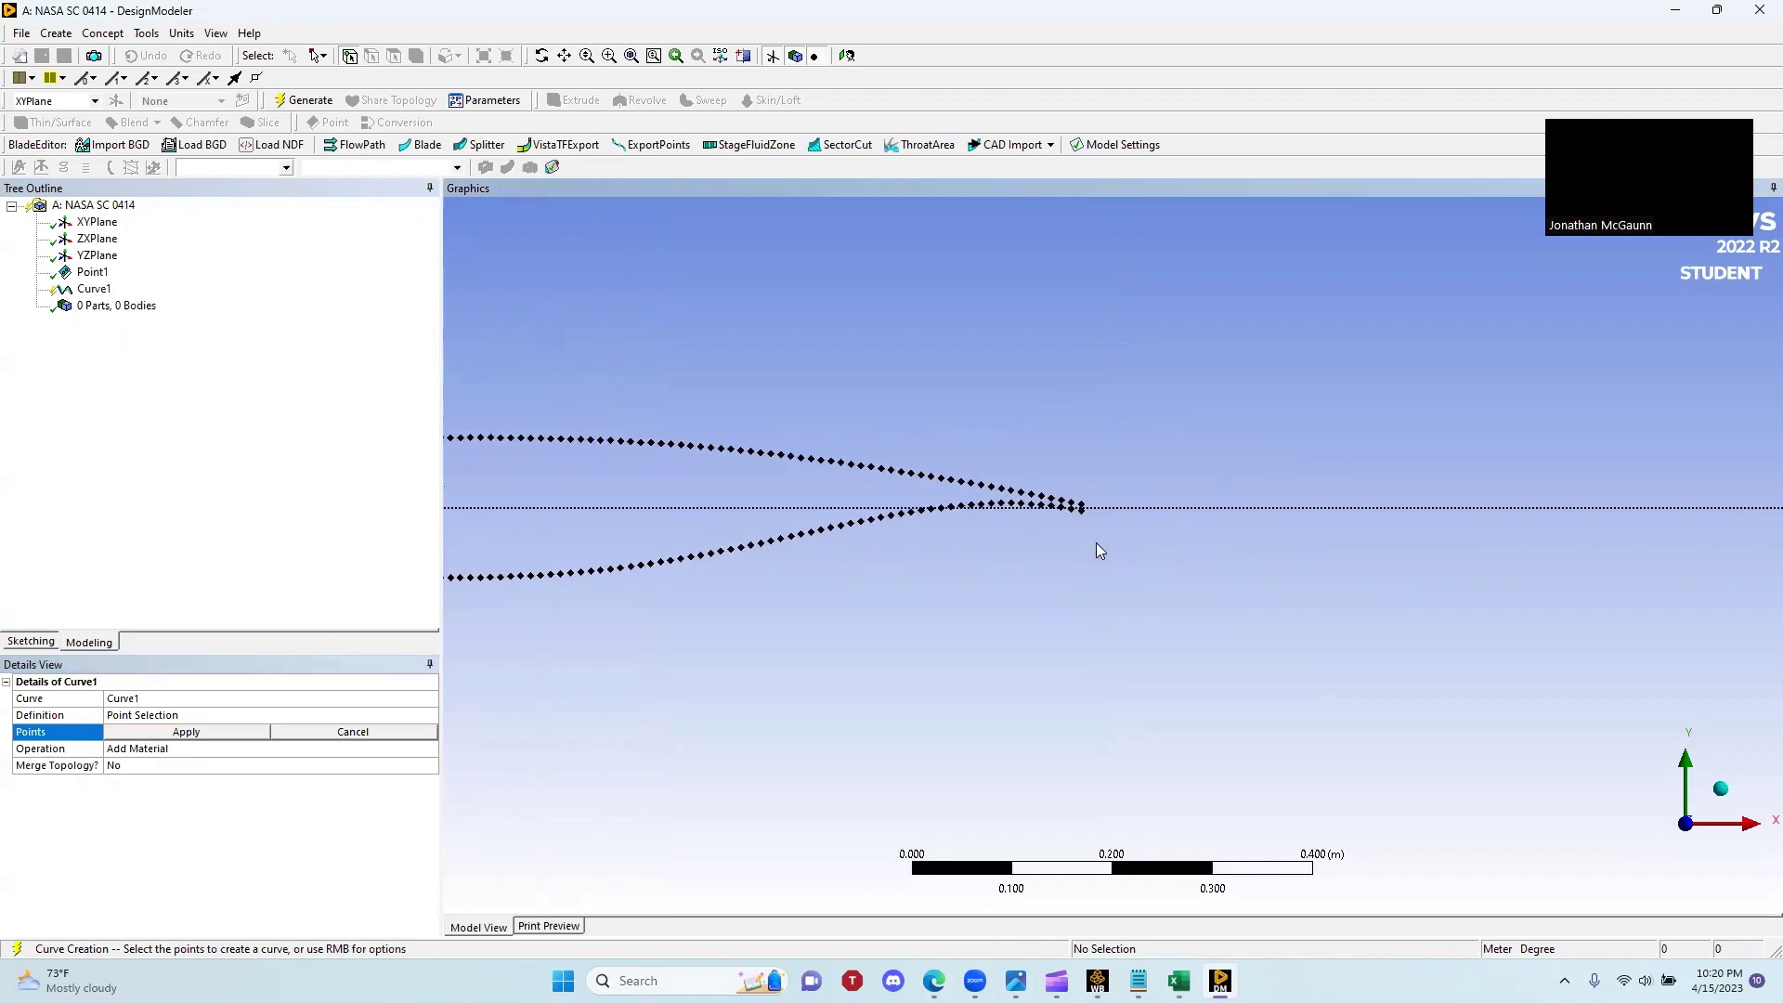
{"action": "scroll", "coordinate": [1047, 432], "scroll_direction": "up", "scroll_amount": 3}
{"action": "middle_click_drag", "start_coordinate": [955, 328], "coordinate": [887, 438], "text": "ctrl"}
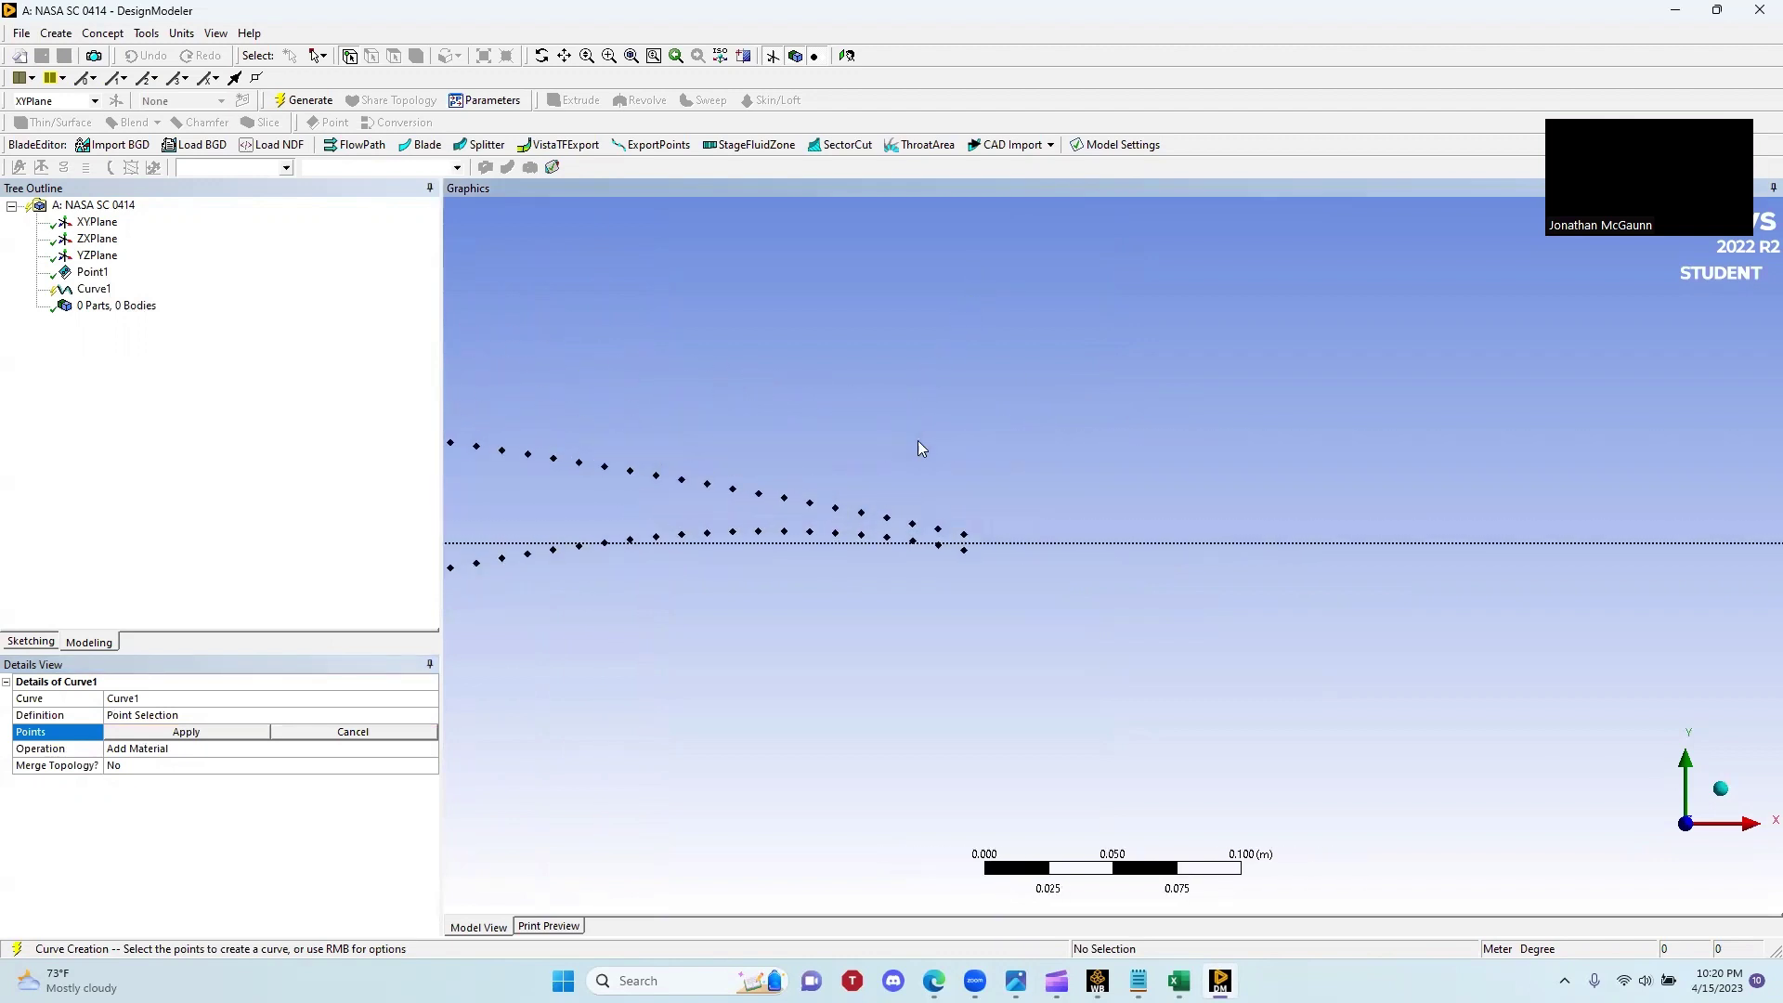
{"action": "scroll", "coordinate": [950, 508], "scroll_direction": "up", "scroll_amount": 3}
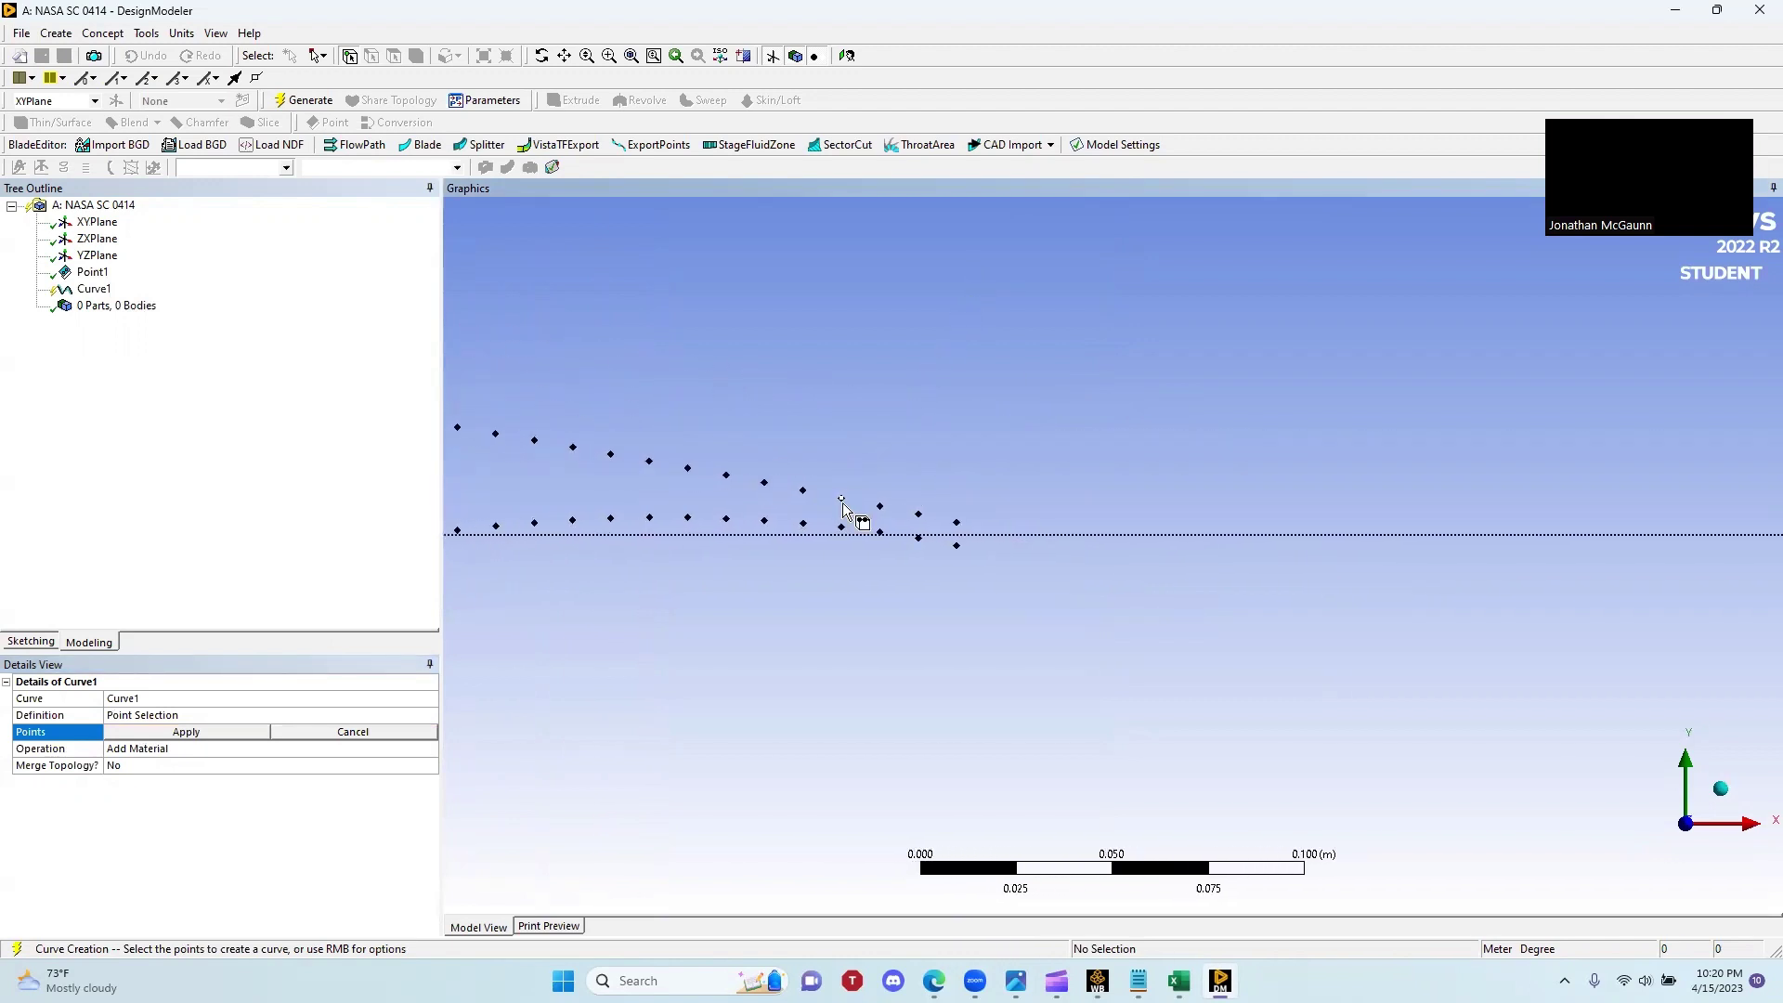
{"action": "scroll", "coordinate": [873, 539], "scroll_direction": "up", "scroll_amount": 3}
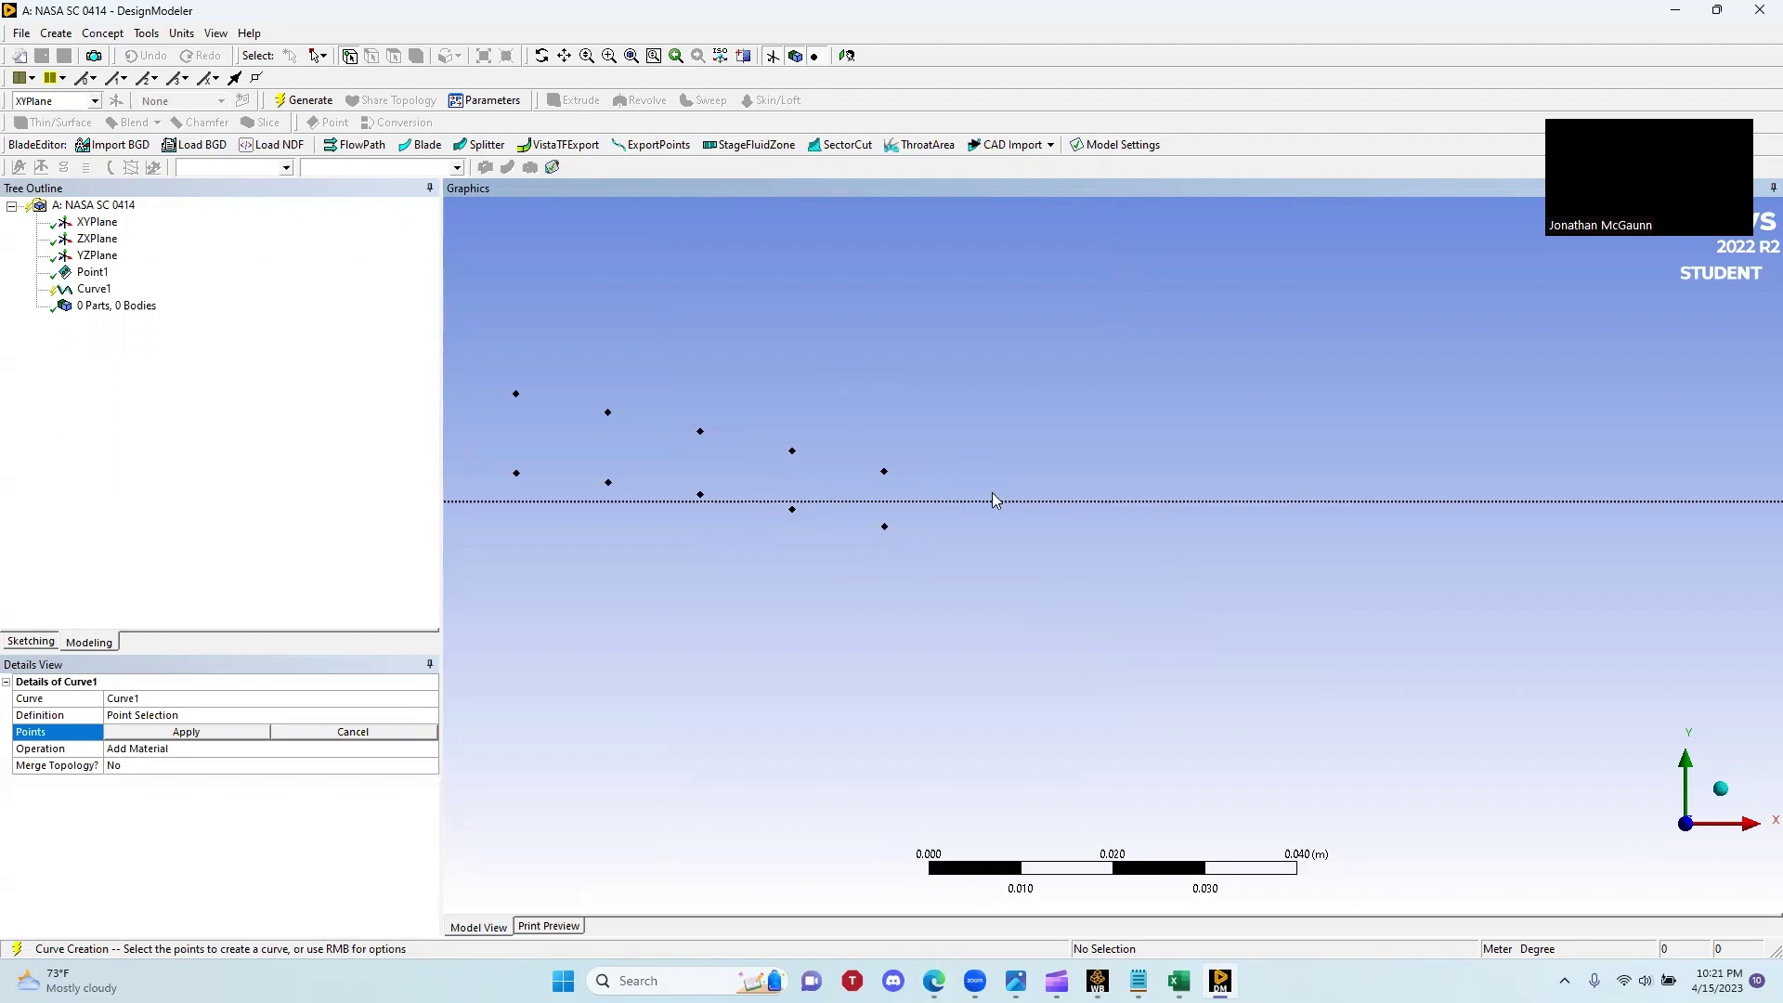
{"action": "scroll", "coordinate": [830, 507], "scroll_direction": "down", "scroll_amount": 5}
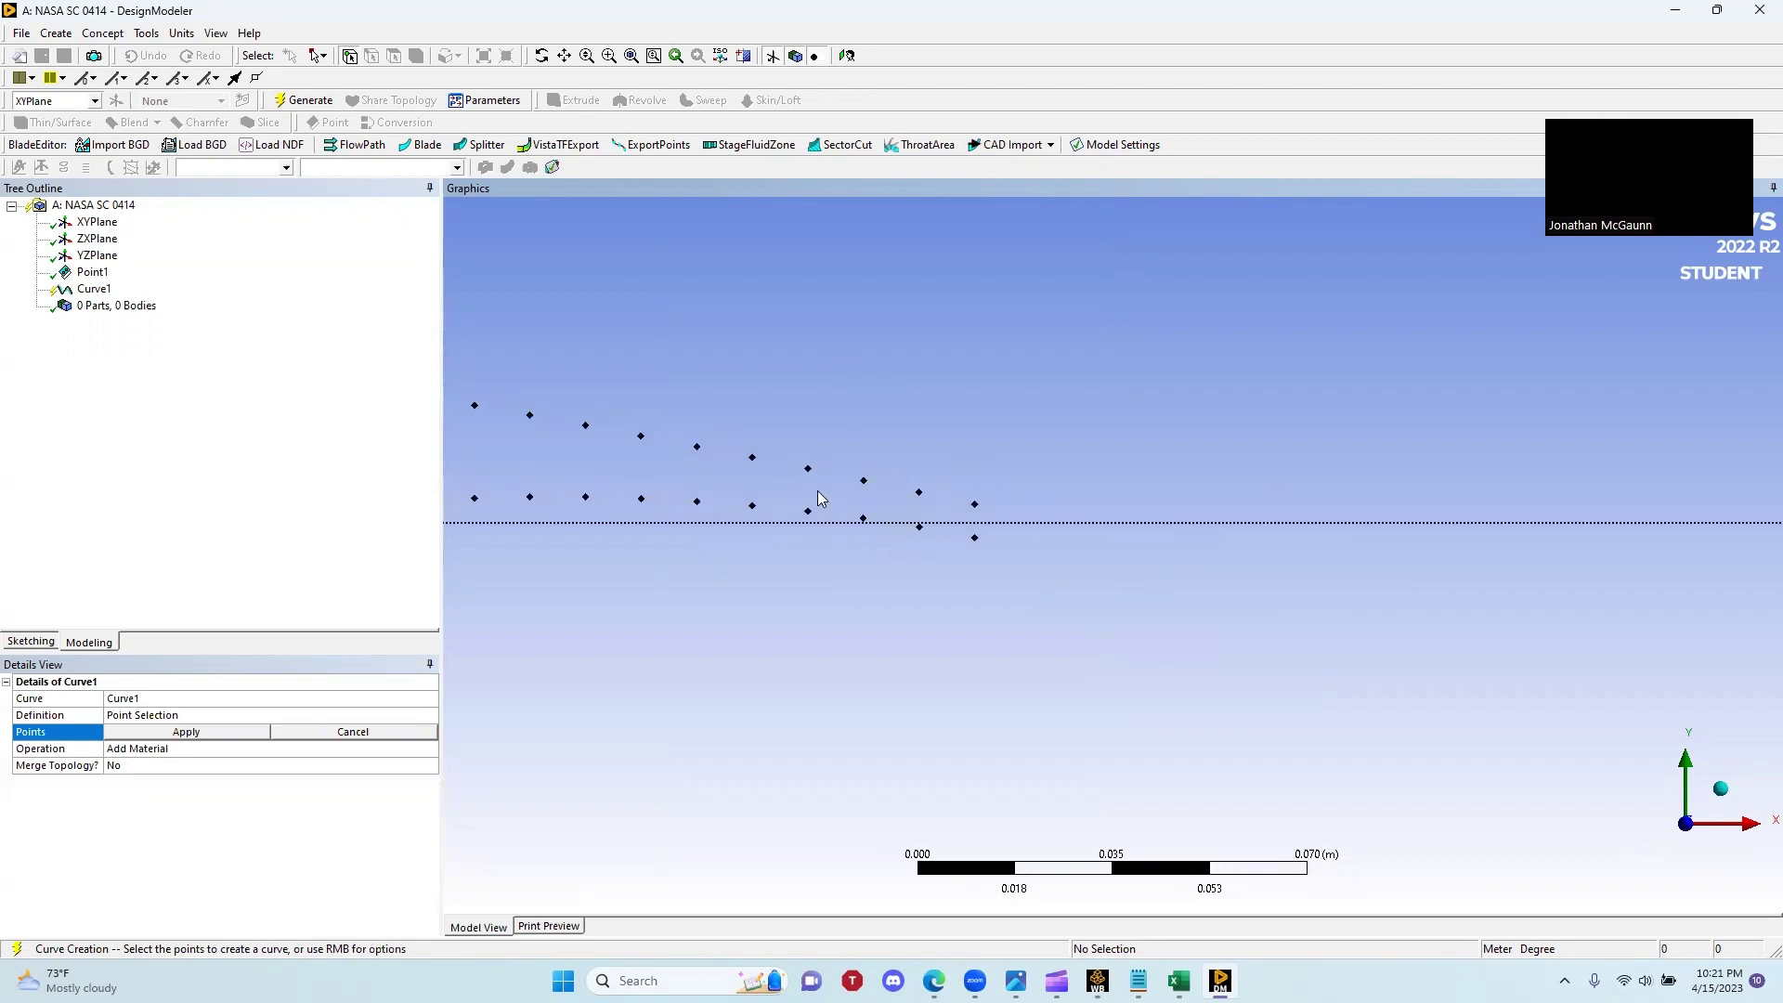
{"action": "scroll", "coordinate": [817, 495], "scroll_direction": "down", "scroll_amount": 6}
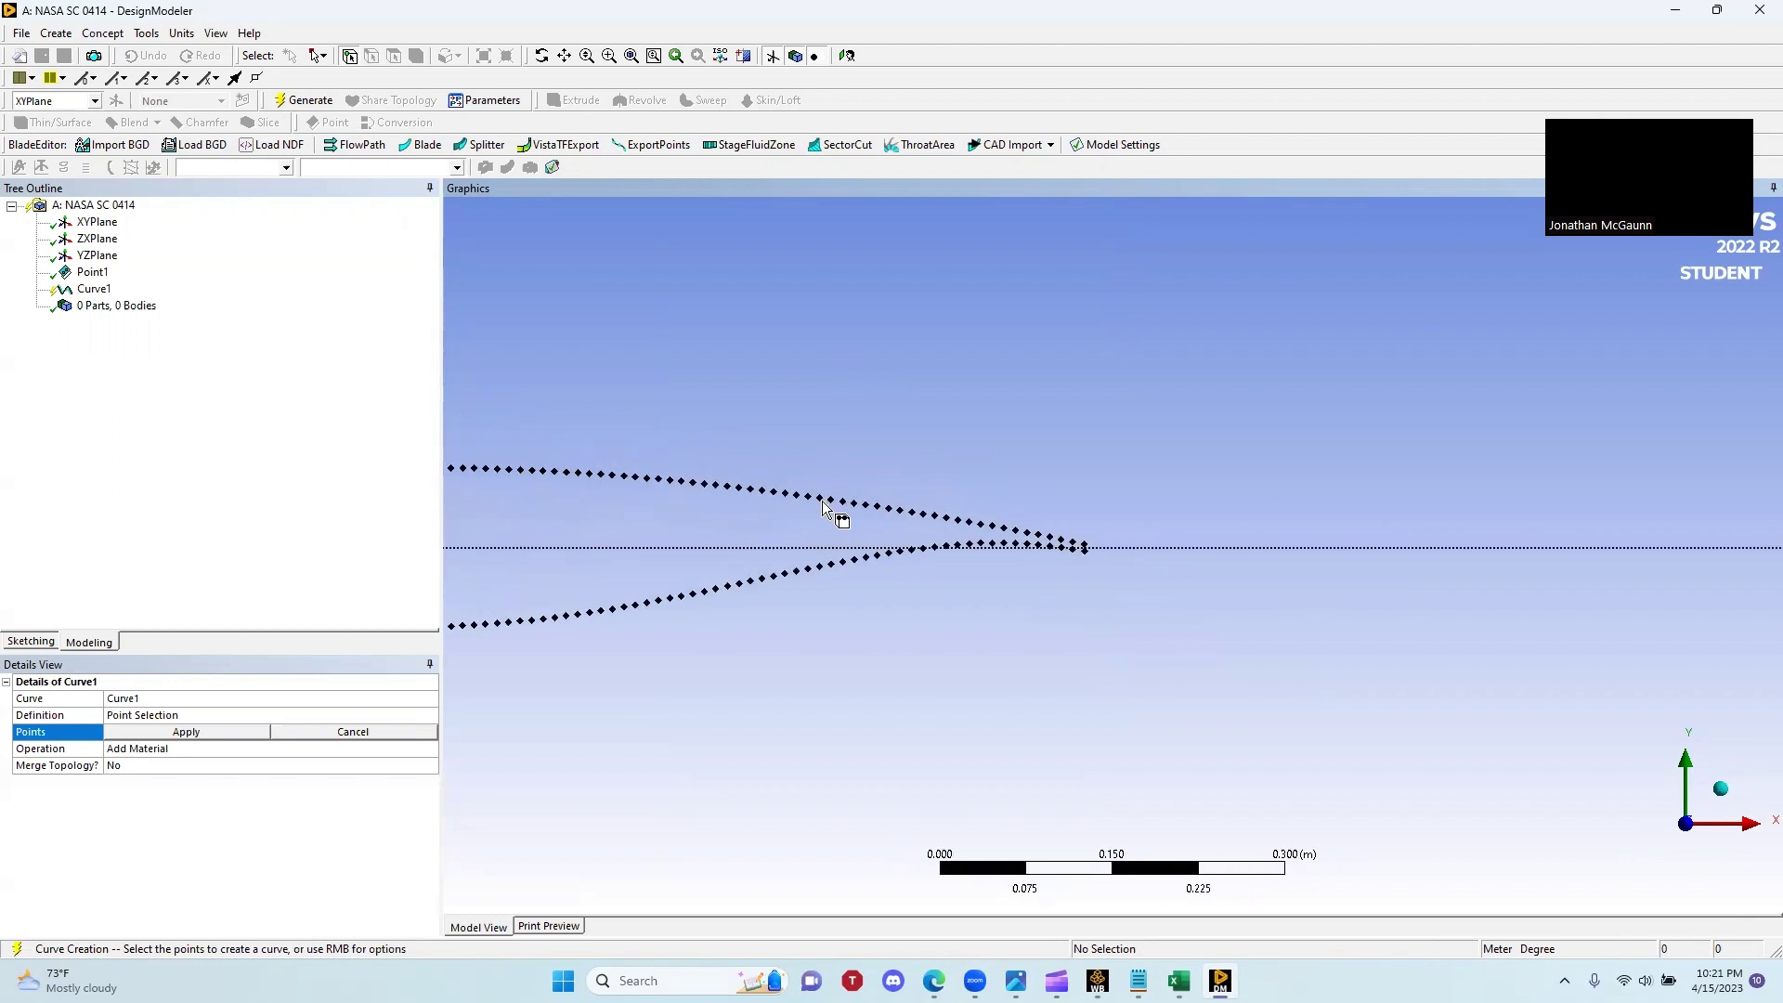
{"action": "middle_click_drag", "start_coordinate": [795, 518], "coordinate": [1201, 529], "text": "ctrl"}
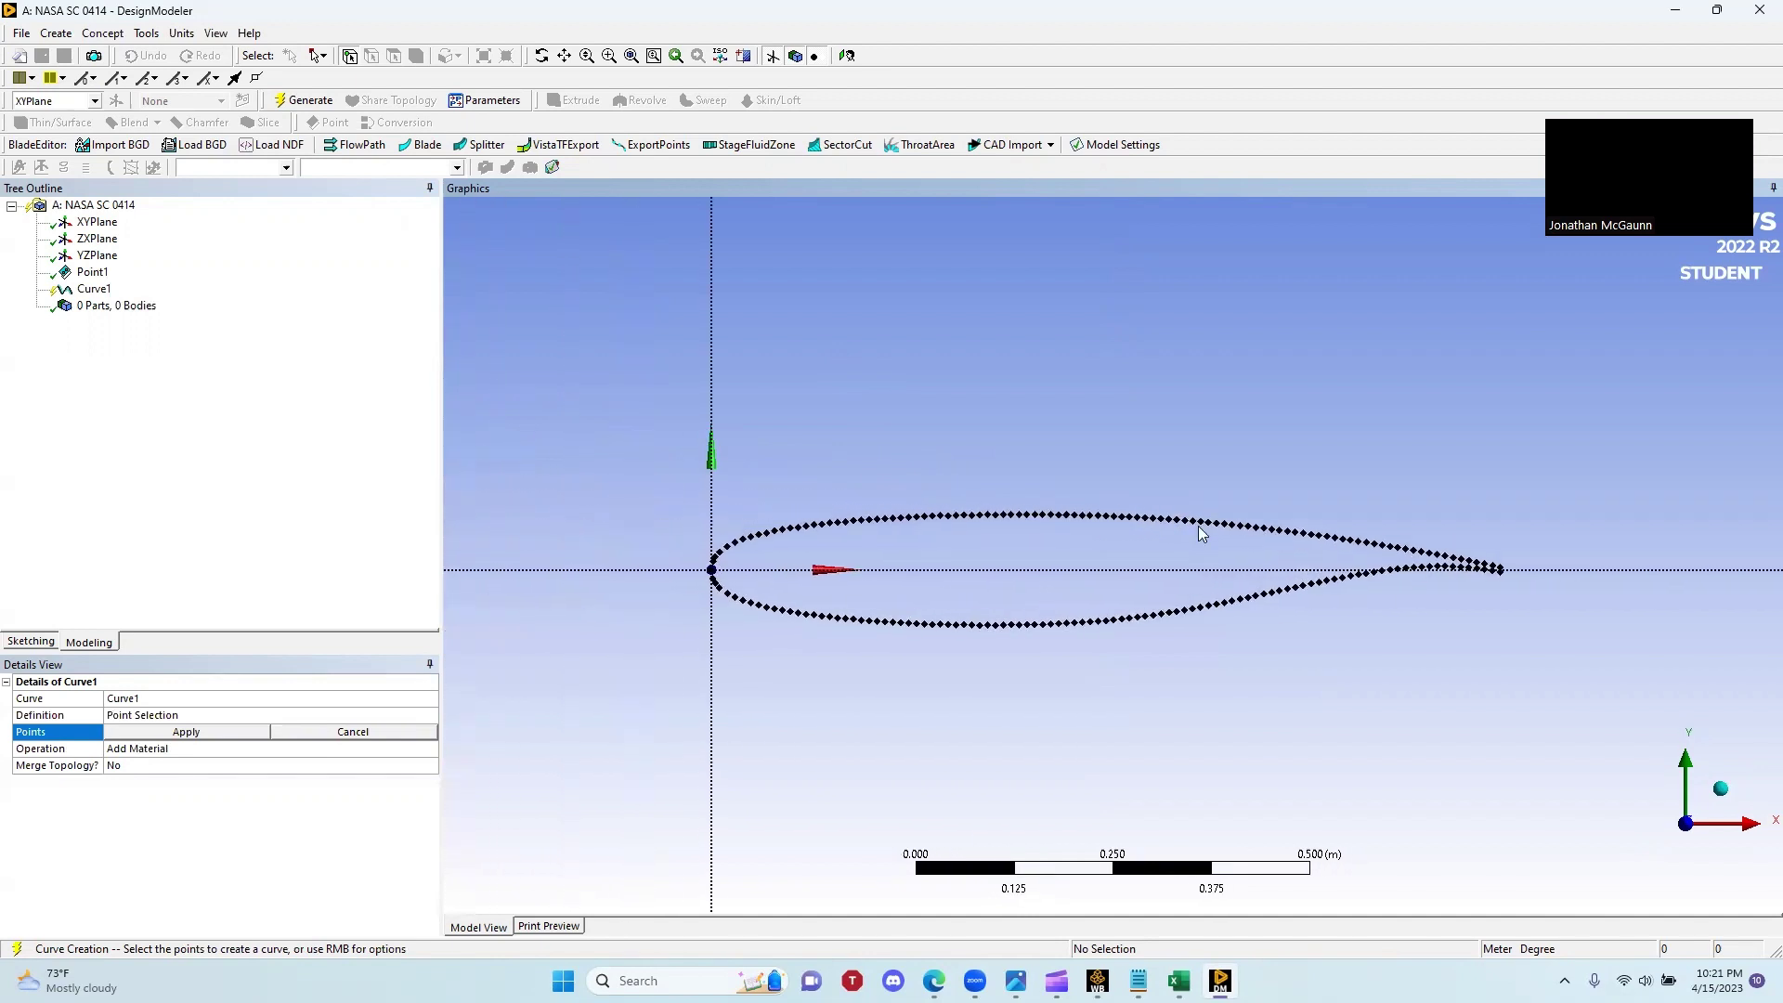
Select eleven consecutive upper-surface points for the curve, starting near mid-chord and running toward the trailing edge.
{"action": "scroll", "coordinate": [1105, 546], "scroll_direction": "up", "scroll_amount": 6}
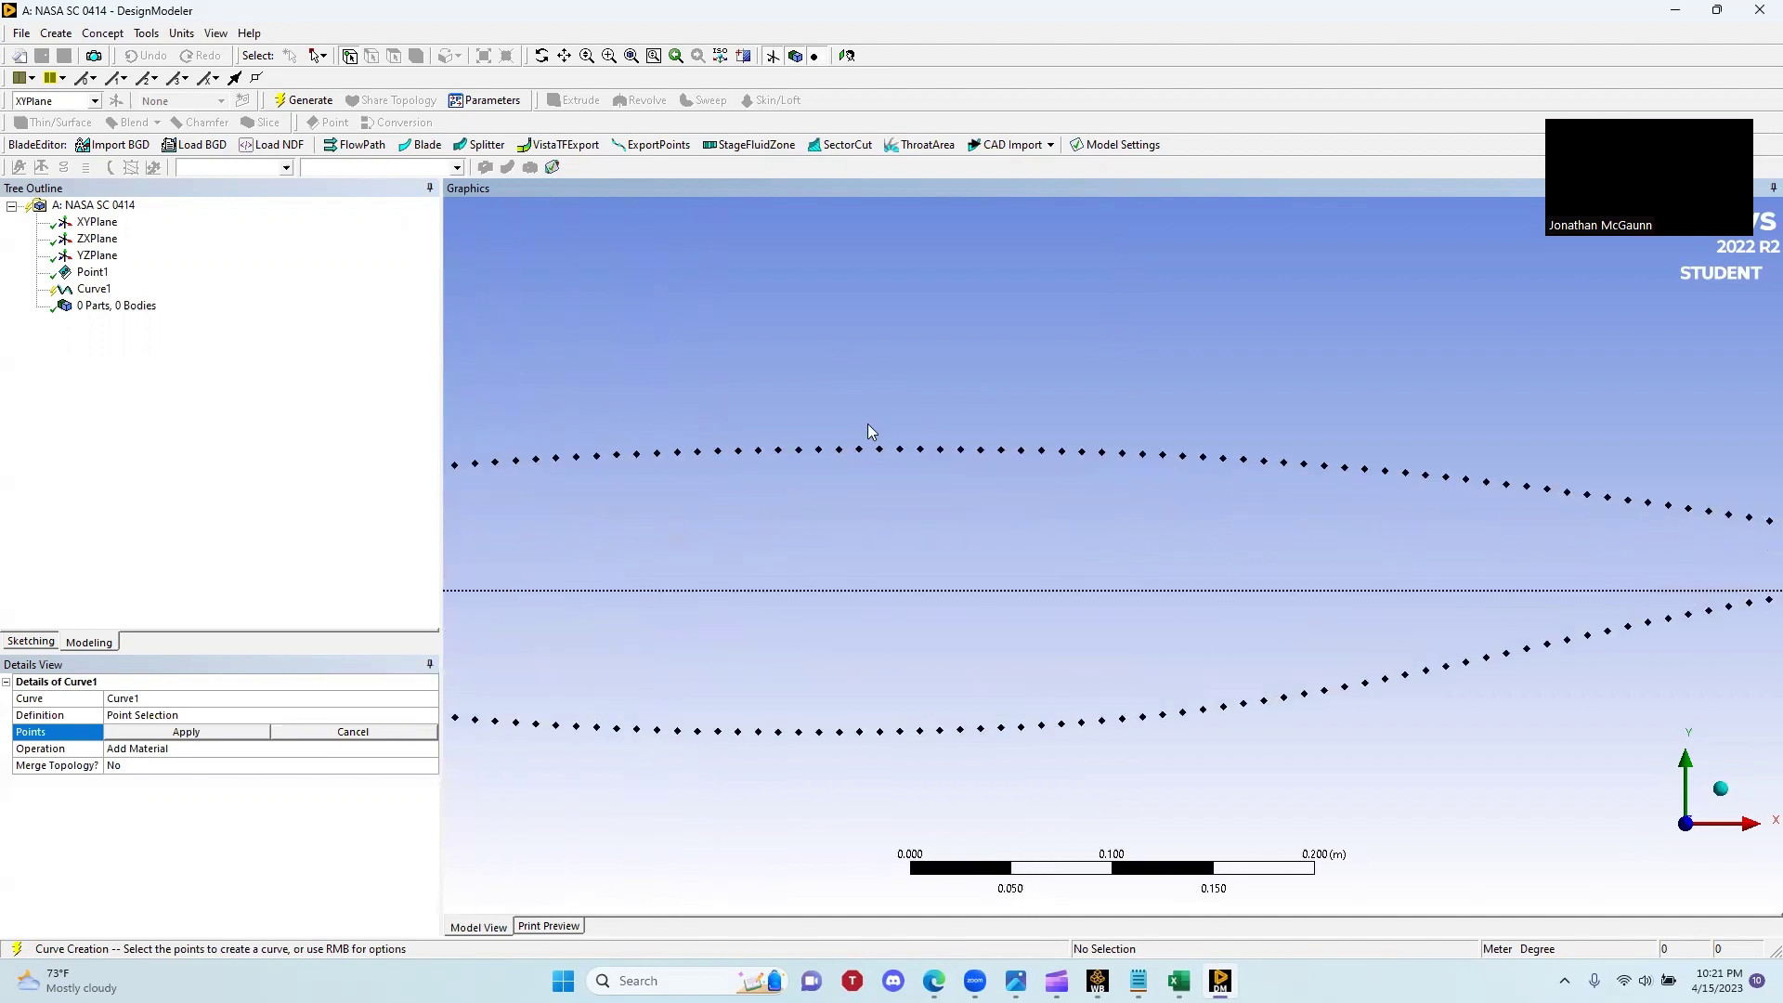
{"action": "middle_click_drag", "start_coordinate": [1069, 400], "coordinate": [1071, 465], "text": "ctrl"}
{"action": "scroll", "coordinate": [919, 512], "scroll_direction": "up", "scroll_amount": 3}
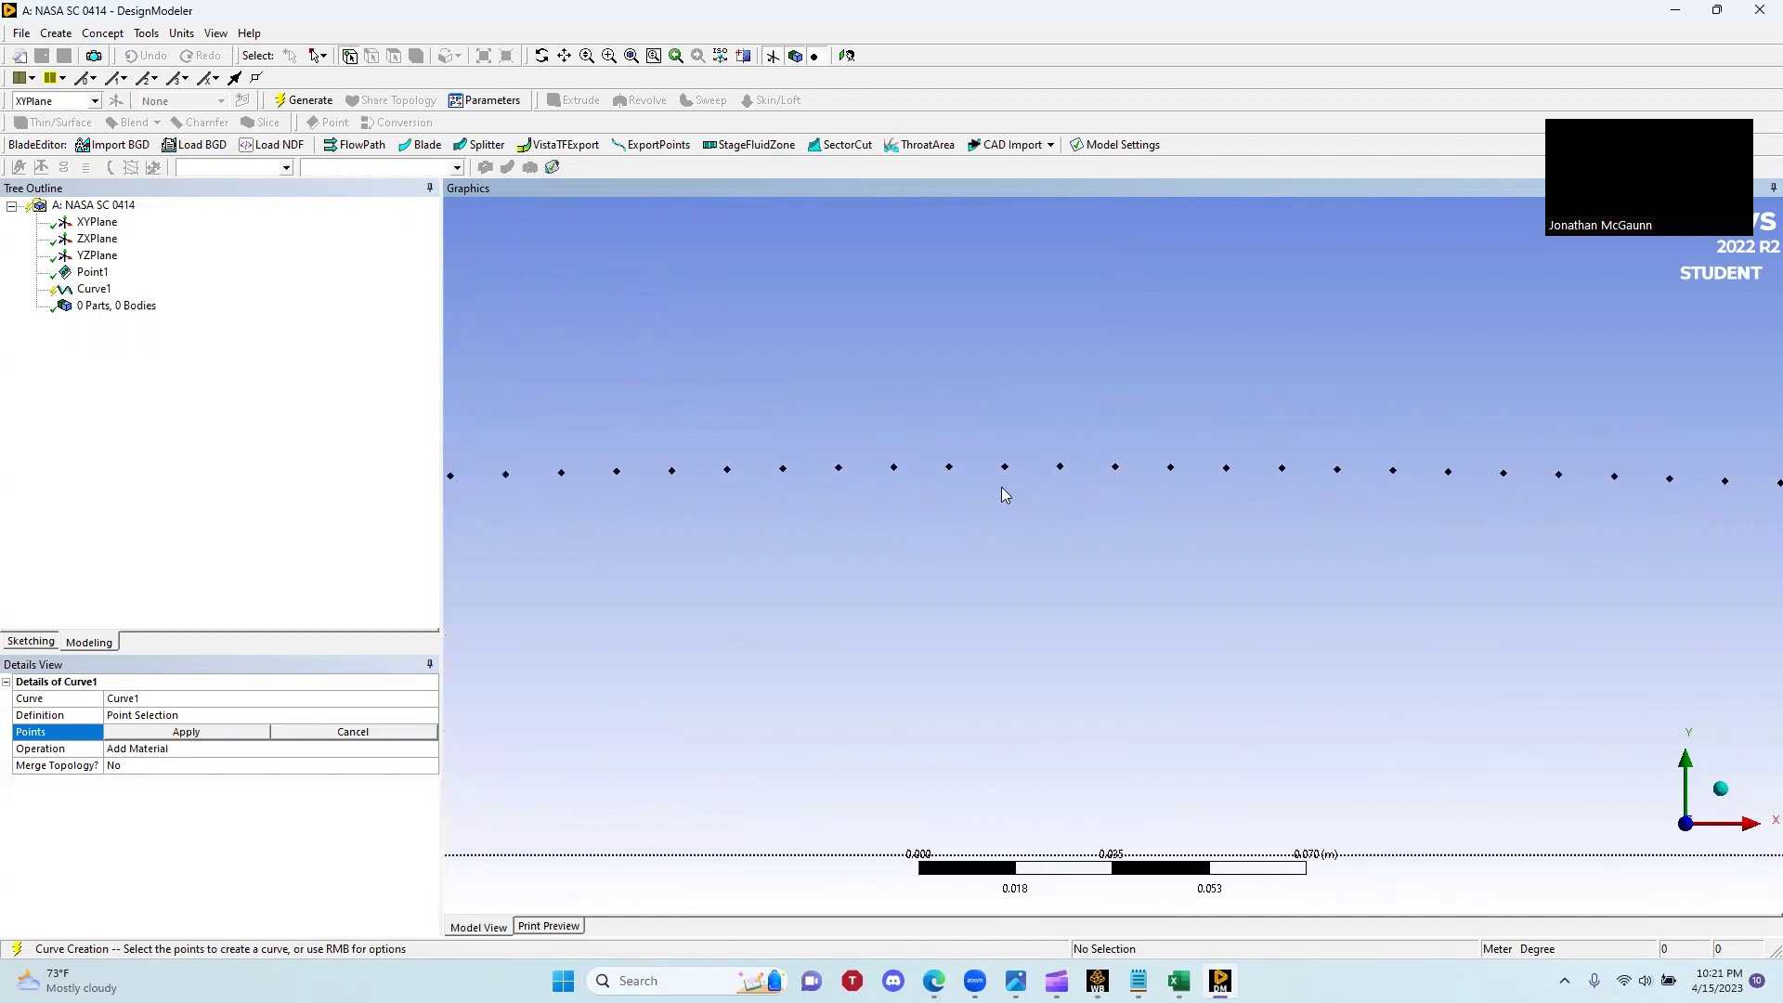
{"action": "scroll", "coordinate": [984, 492], "scroll_direction": "down", "scroll_amount": 6}
{"action": "middle_click_drag", "start_coordinate": [1029, 553], "coordinate": [955, 486], "text": "ctrl"}
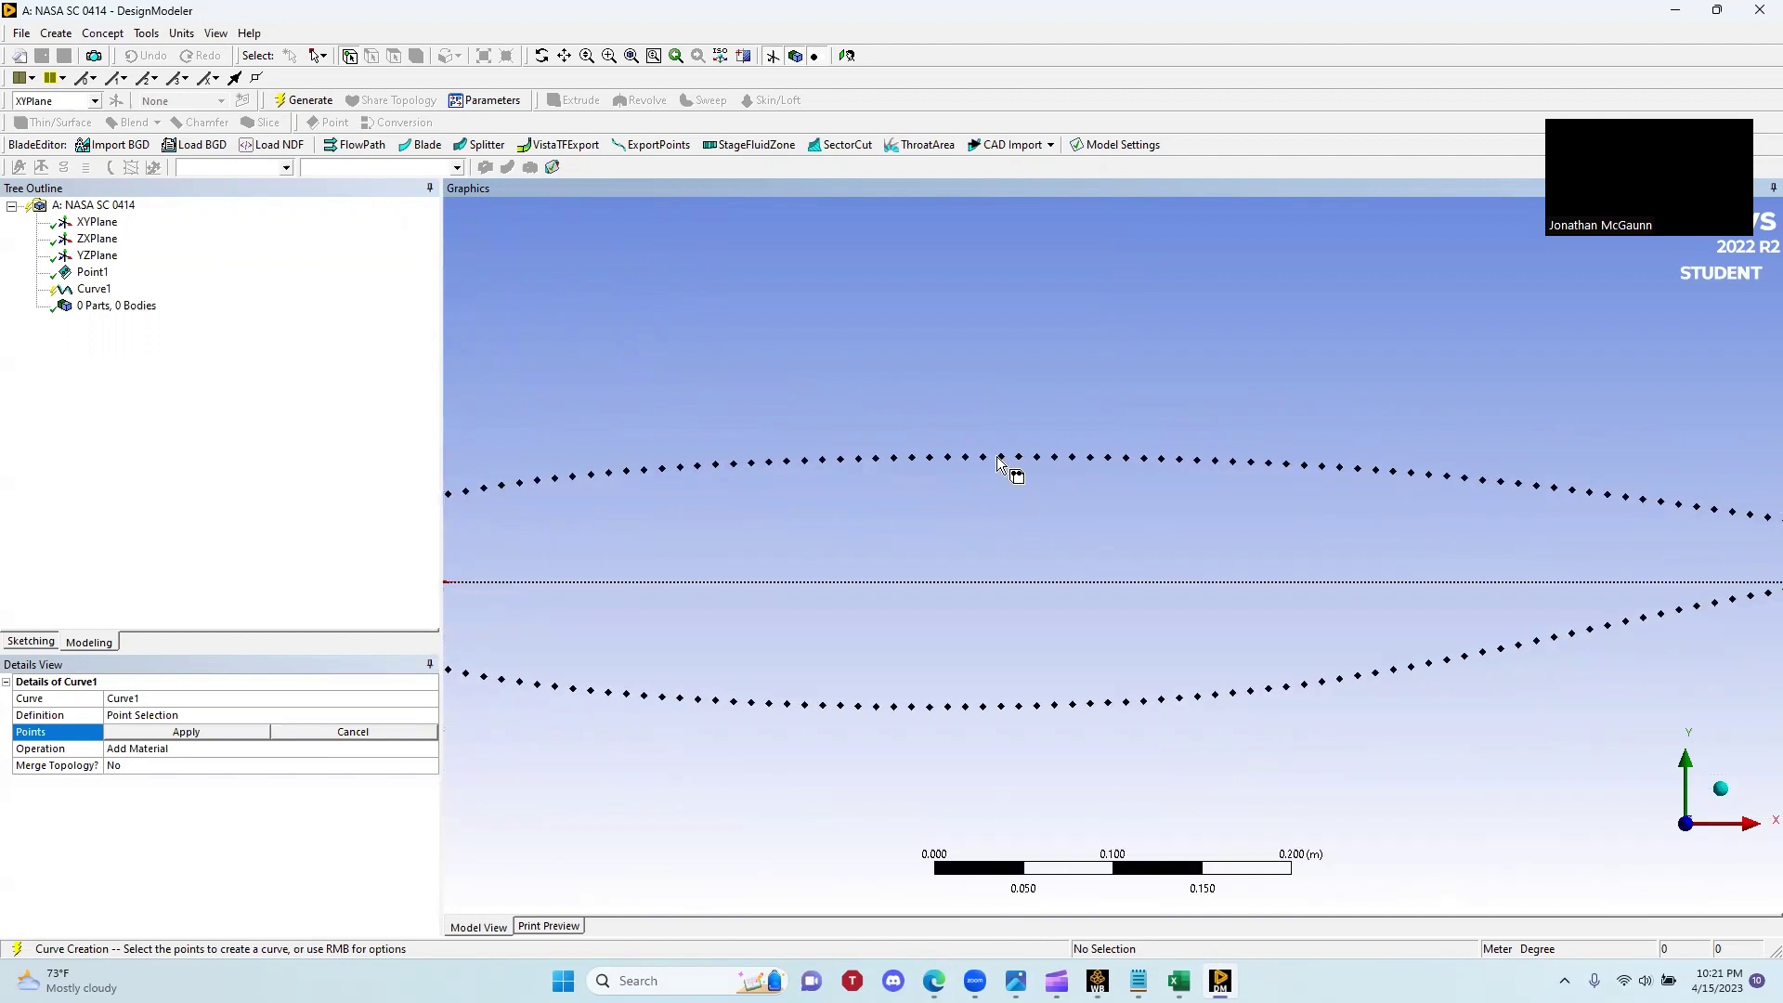
{"action": "scroll", "coordinate": [967, 457], "scroll_direction": "up", "scroll_amount": 2}
{"action": "scroll", "coordinate": [838, 344], "scroll_direction": "up", "scroll_amount": 3}
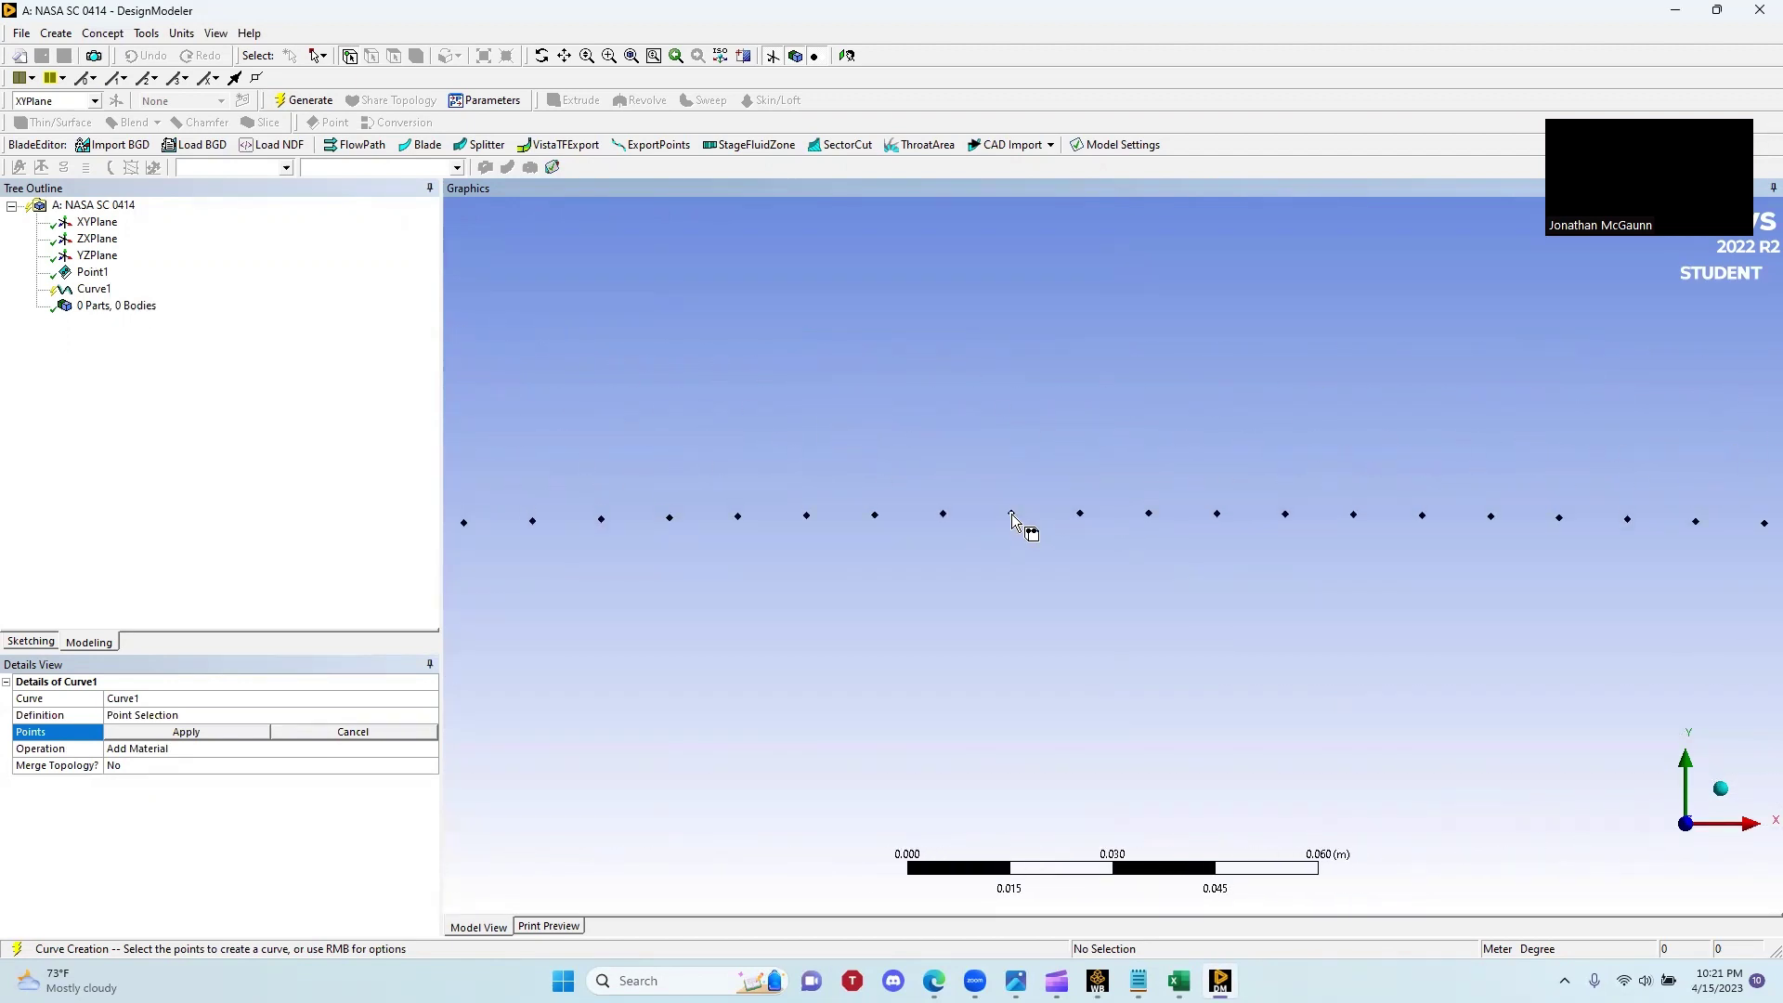
{"action": "left_click_drag", "start_coordinate": [1011, 514], "coordinate": [1356, 517]}
{"action": "left_click_drag", "start_coordinate": [1502, 518], "coordinate": [1695, 522]}
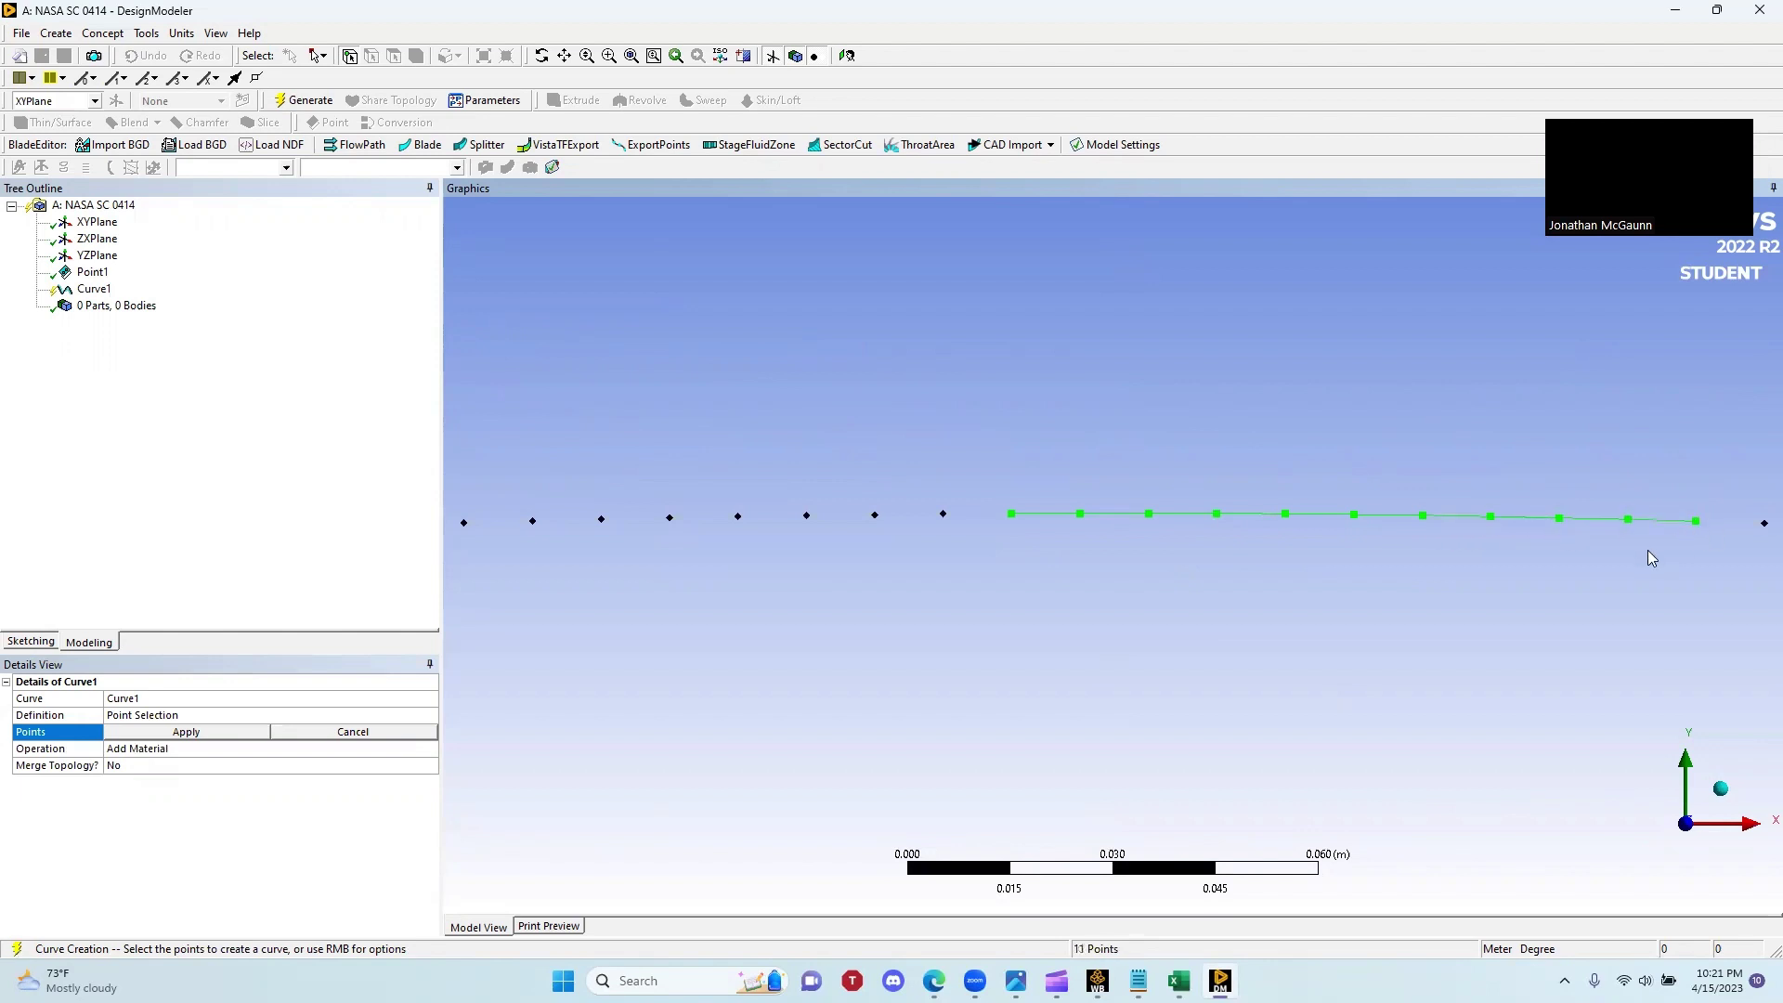
Extend the curve's point selection in order along the rest of the upper surface until just short of the trailing edge.
{"action": "scroll", "coordinate": [1604, 554], "scroll_direction": "down", "scroll_amount": 3}
{"action": "middle_click_drag", "start_coordinate": [1579, 553], "coordinate": [756, 473], "text": "ctrl"}
{"action": "mouse_move", "coordinate": [663, 490]}
{"action": "left_mouse_down"}
{"action": "mouse_move", "coordinate": [1042, 502]}
{"action": "mouse_move", "coordinate": [1617, 565]}
{"action": "left_mouse_up"}
{"action": "left_click", "coordinate": [1619, 562], "text": "ctrl"}
{"action": "middle_click_drag", "start_coordinate": [1632, 536], "coordinate": [780, 453], "text": "ctrl"}
{"action": "left_click_drag", "start_coordinate": [804, 496], "coordinate": [1532, 611], "text": "ctrl"}
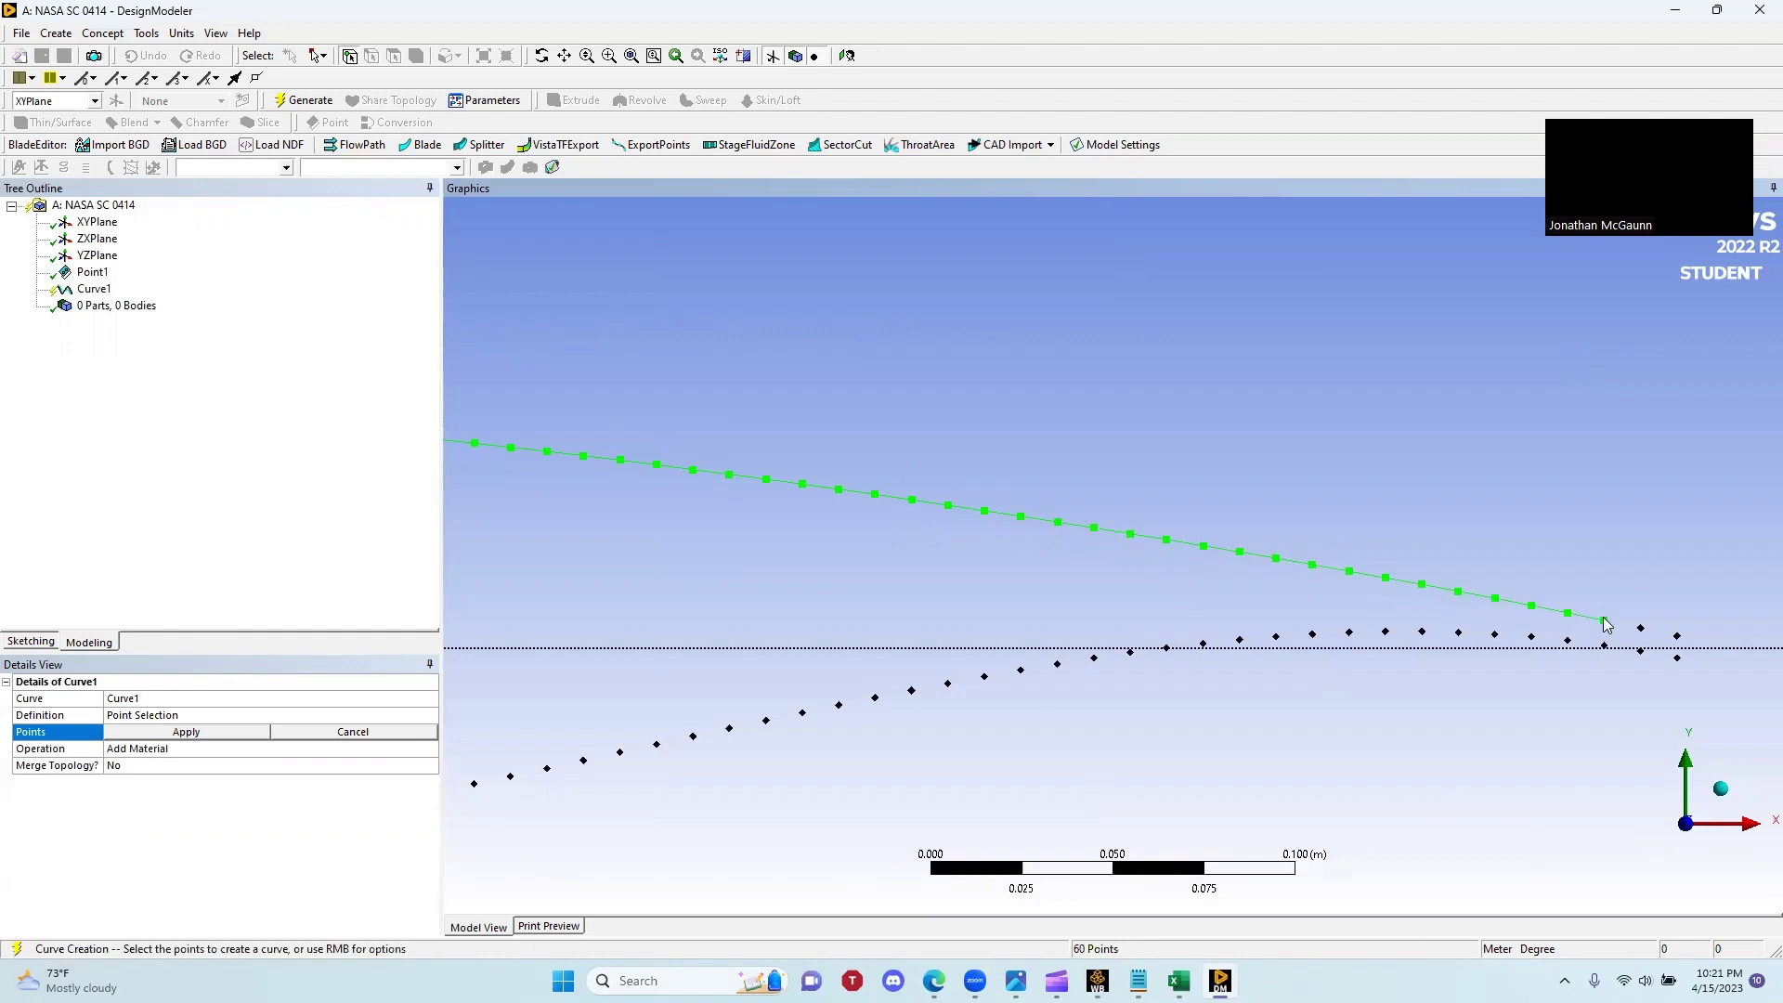
Carry the curve's point selection around the trailing edge to the lower end point and the next five lower-surface points.
{"action": "scroll", "coordinate": [1156, 581], "scroll_direction": "up", "scroll_amount": 5}
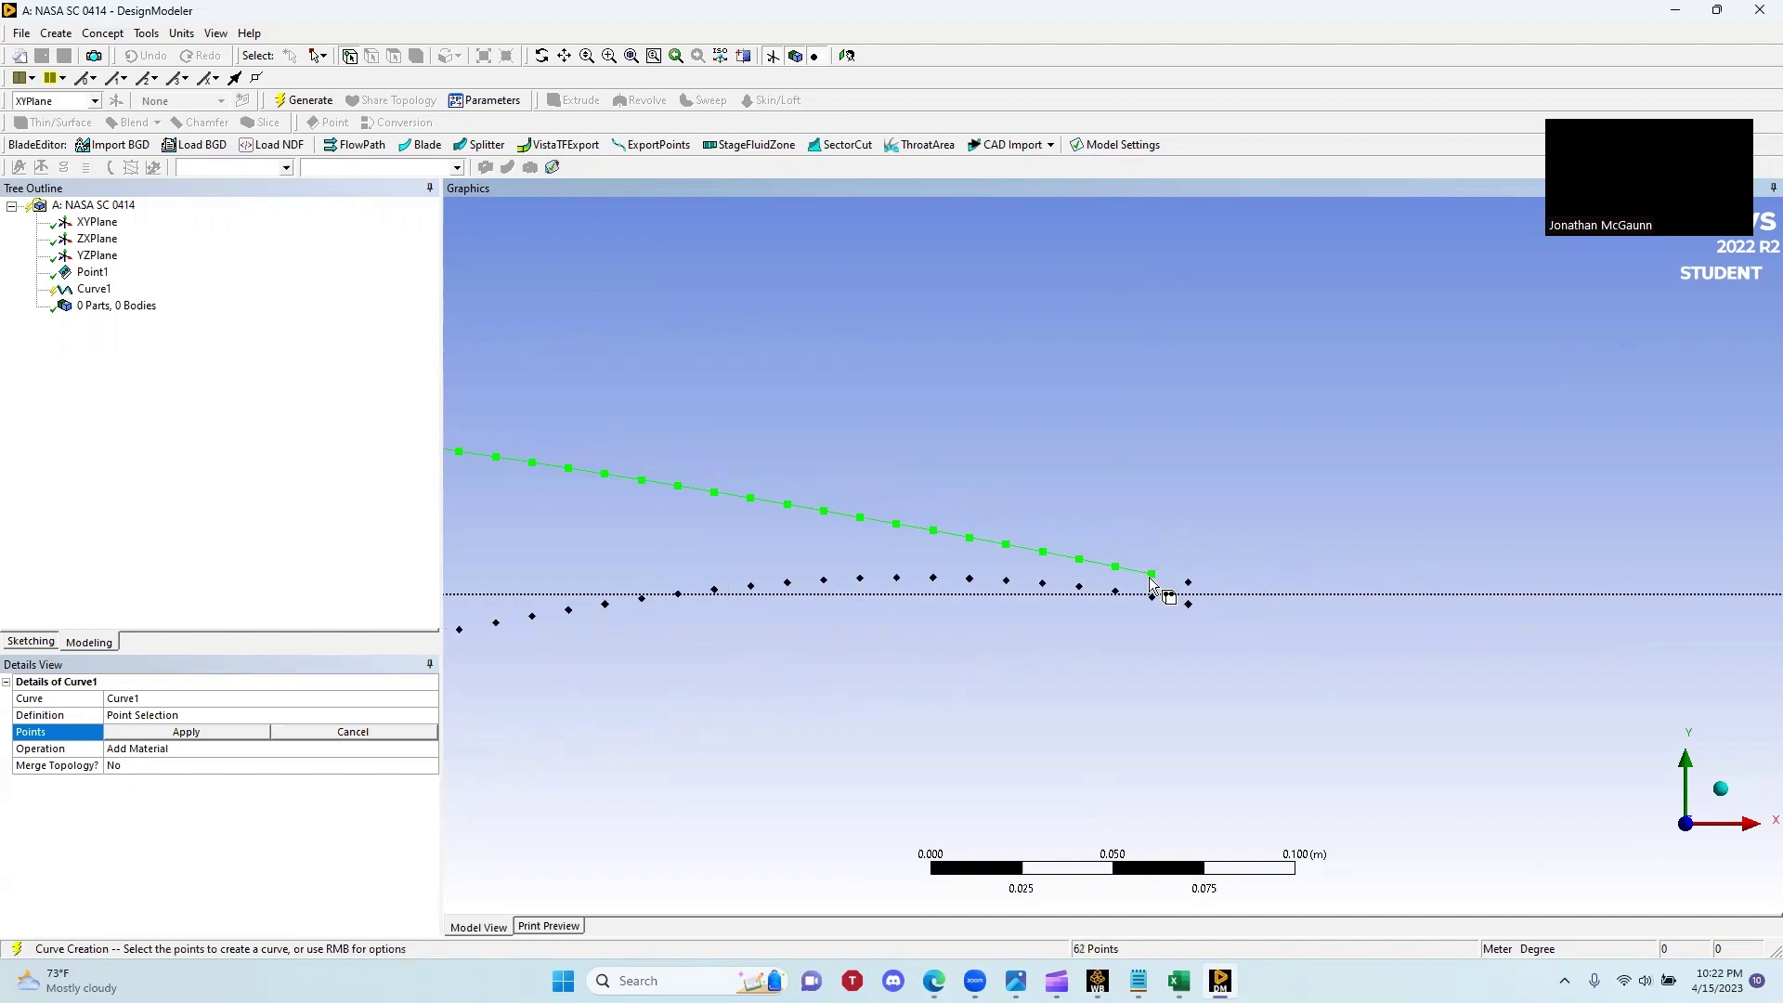
{"action": "middle_click_drag", "start_coordinate": [1249, 634], "coordinate": [1000, 428], "text": "ctrl"}
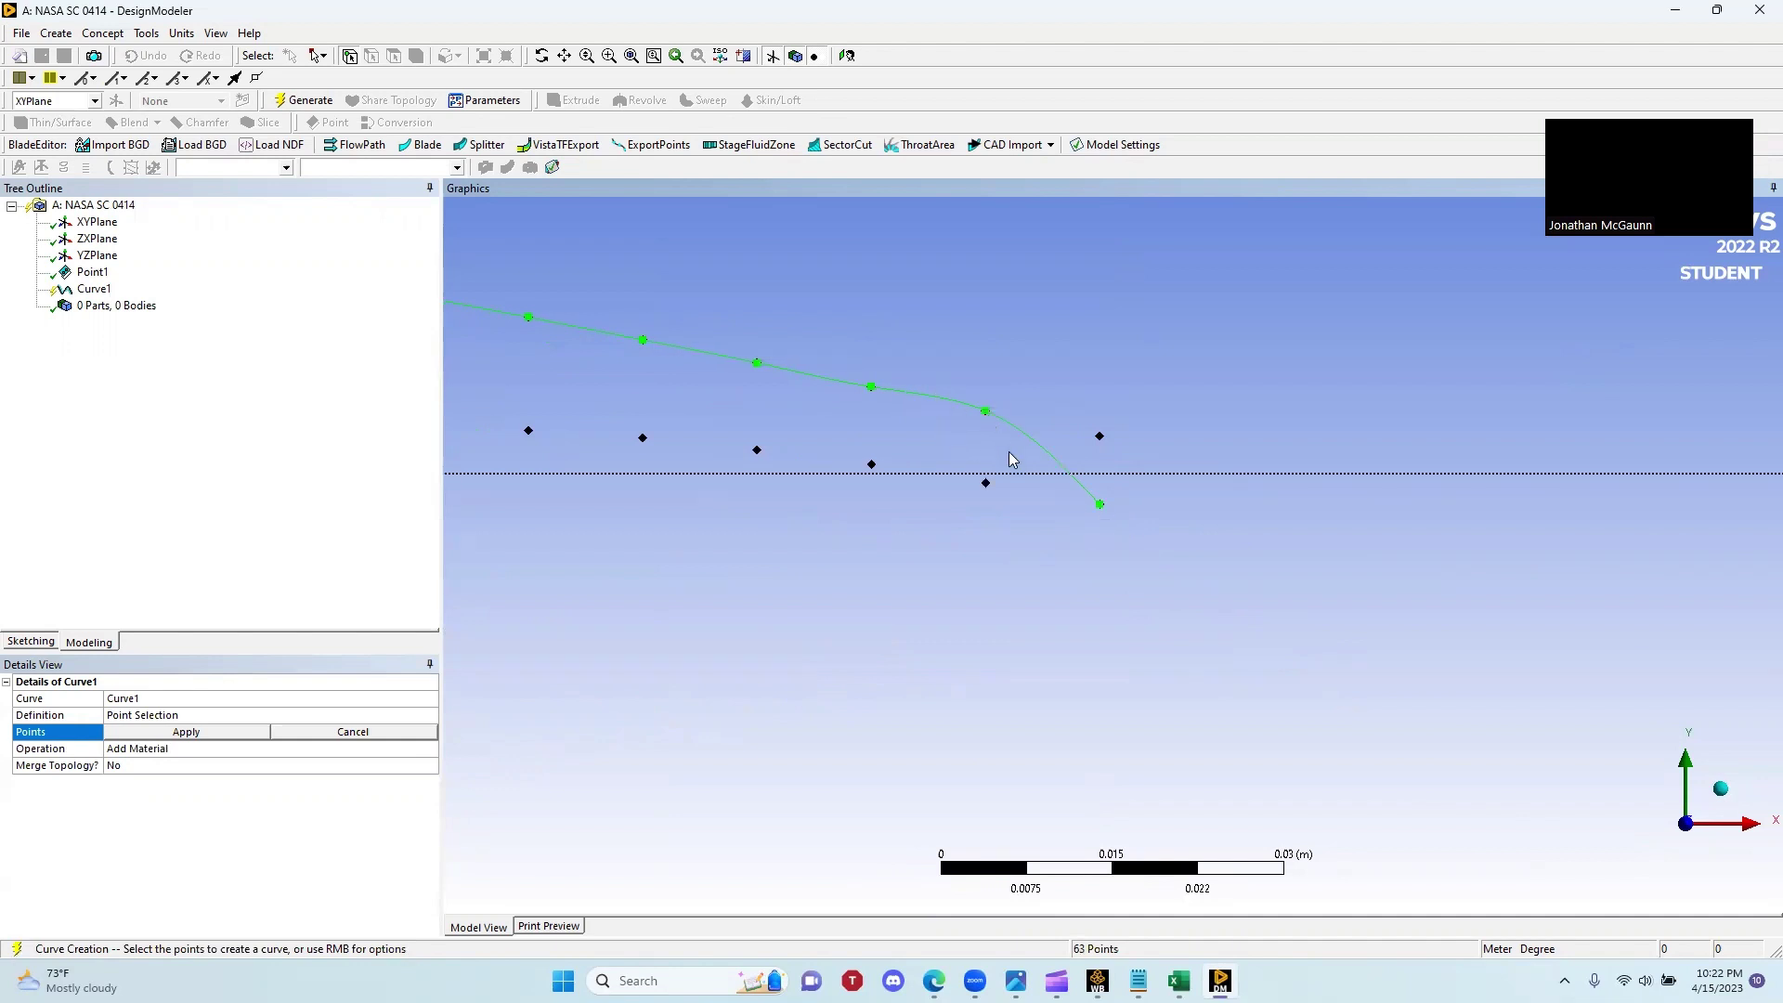
{"action": "left_click", "coordinate": [985, 482]}
{"action": "left_click", "coordinate": [871, 464]}
{"action": "left_click", "coordinate": [756, 450]}
{"action": "left_click", "coordinate": [642, 437]}
{"action": "left_click", "coordinate": [528, 430]}
Add the next six lower-surface points to the selection, moving forward from the trailing edge.
{"action": "middle_click_drag", "start_coordinate": [782, 416], "coordinate": [1443, 472], "text": "ctrl"}
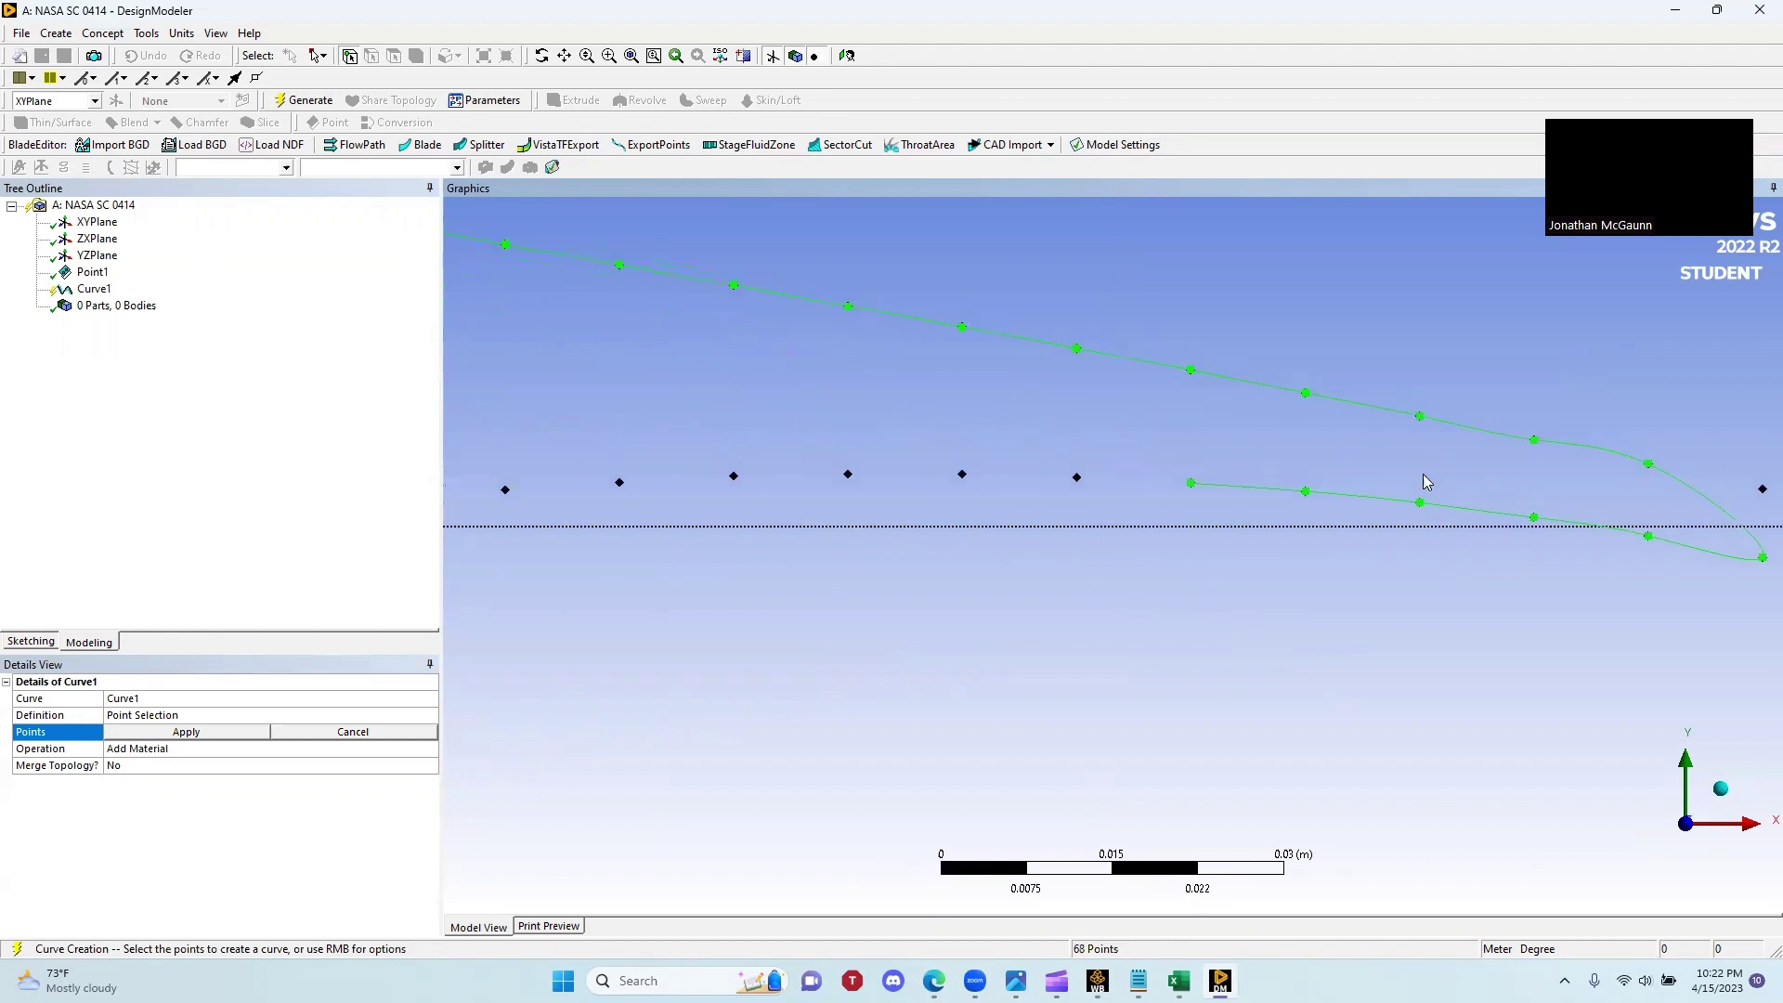
{"action": "left_click", "coordinate": [1075, 478]}
{"action": "left_click", "coordinate": [961, 475]}
{"action": "left_click", "coordinate": [847, 475]}
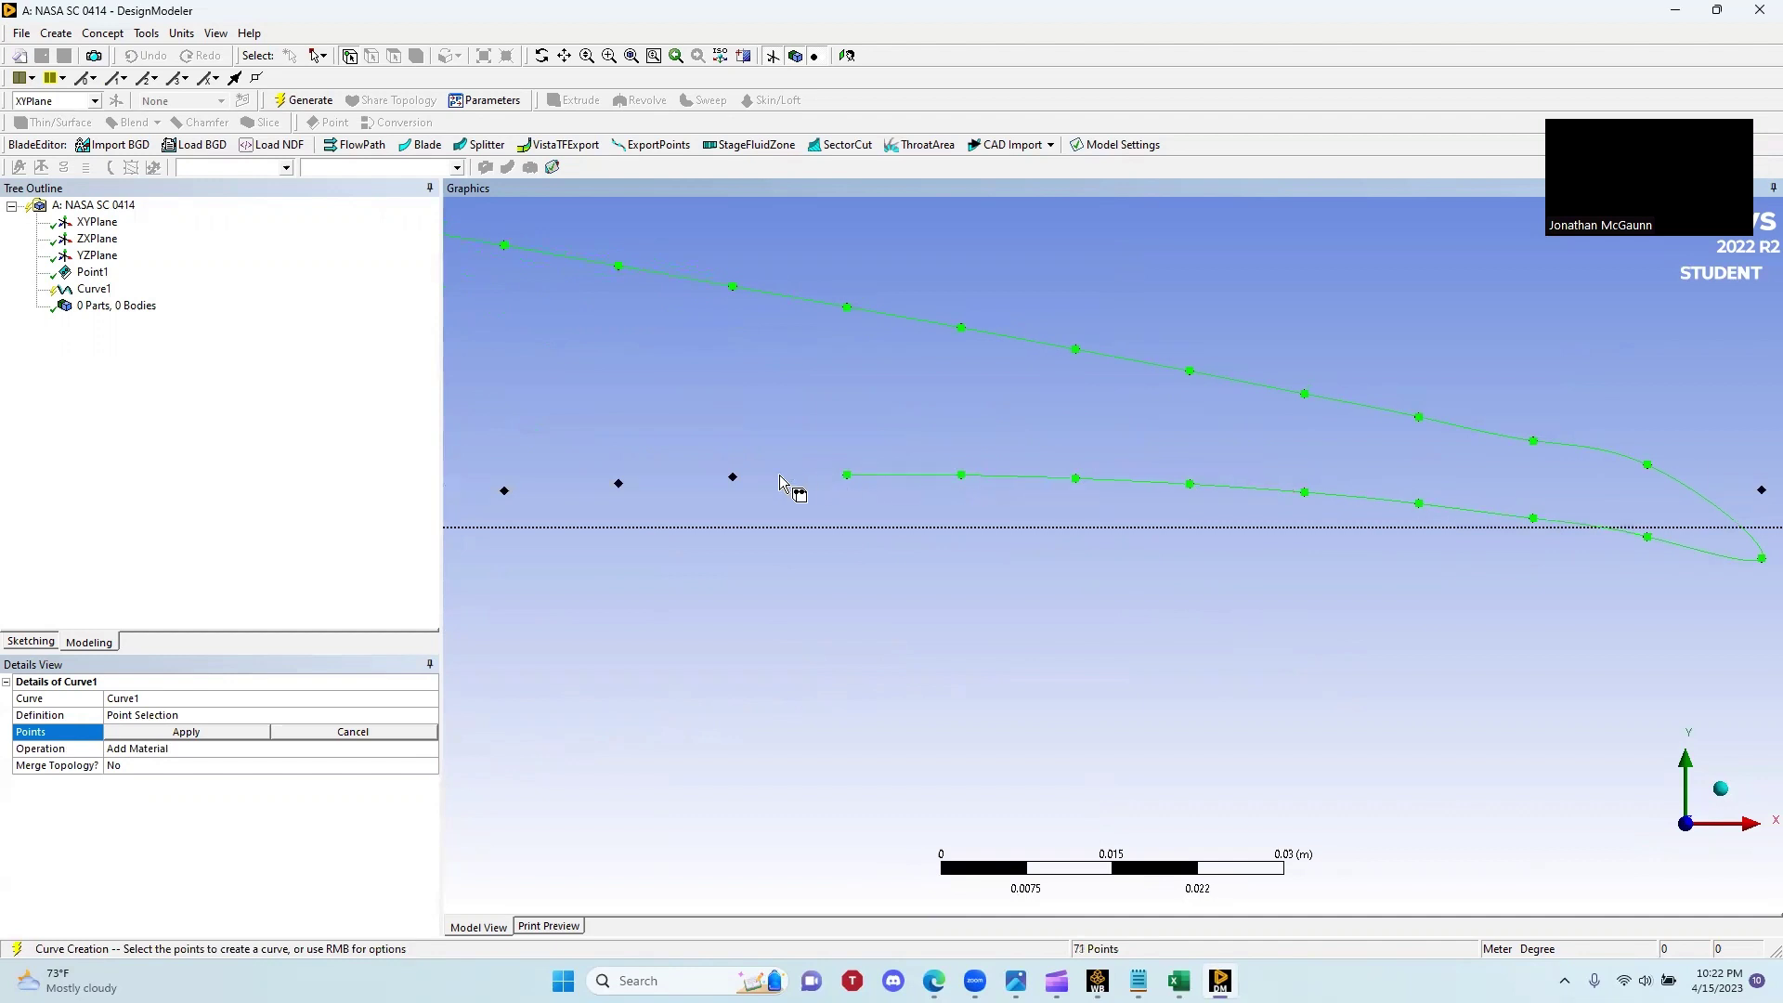
{"action": "left_click", "coordinate": [733, 477]}
{"action": "left_click", "coordinate": [619, 483]}
{"action": "left_click", "coordinate": [504, 490]}
Extend the point selection in order along the sloping aft part of the lower surface toward mid-chord.
{"action": "scroll", "coordinate": [674, 446], "scroll_direction": "down", "scroll_amount": 6}
{"action": "middle_click_drag", "start_coordinate": [696, 464], "coordinate": [1256, 375], "text": "ctrl"}
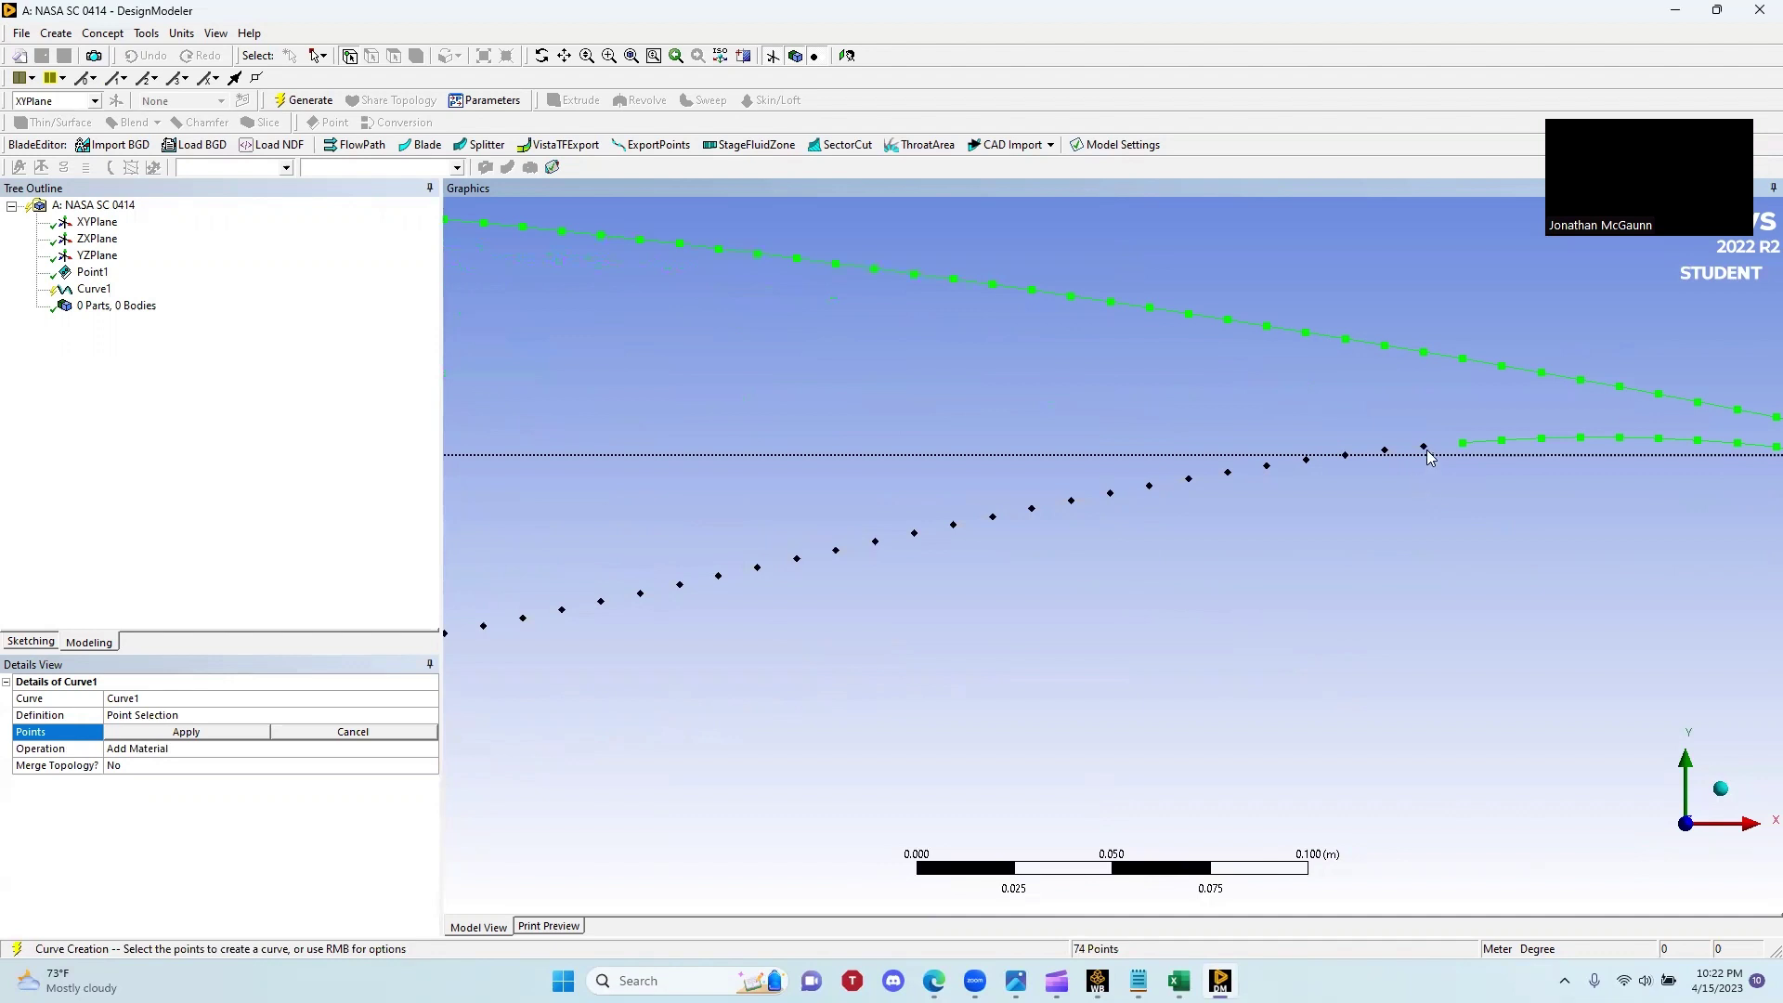
{"action": "left_click", "coordinate": [1423, 447]}
{"action": "left_click", "coordinate": [1384, 450]}
{"action": "left_click", "coordinate": [1345, 455]}
{"action": "left_click", "coordinate": [1306, 459]}
{"action": "left_click", "coordinate": [1150, 485]}
{"action": "left_click", "coordinate": [1110, 493]}
{"action": "left_click", "coordinate": [993, 517]}
{"action": "left_click", "coordinate": [953, 525]}
{"action": "left_click", "coordinate": [915, 533]}
{"action": "left_click", "coordinate": [874, 541]}
{"action": "left_click", "coordinate": [836, 549]}
{"action": "left_click", "coordinate": [797, 559]}
{"action": "left_click", "coordinate": [757, 567]}
{"action": "left_click", "coordinate": [718, 576]}
{"action": "left_click", "coordinate": [679, 584]}
{"action": "left_click", "coordinate": [640, 592]}
{"action": "left_click", "coordinate": [600, 601]}
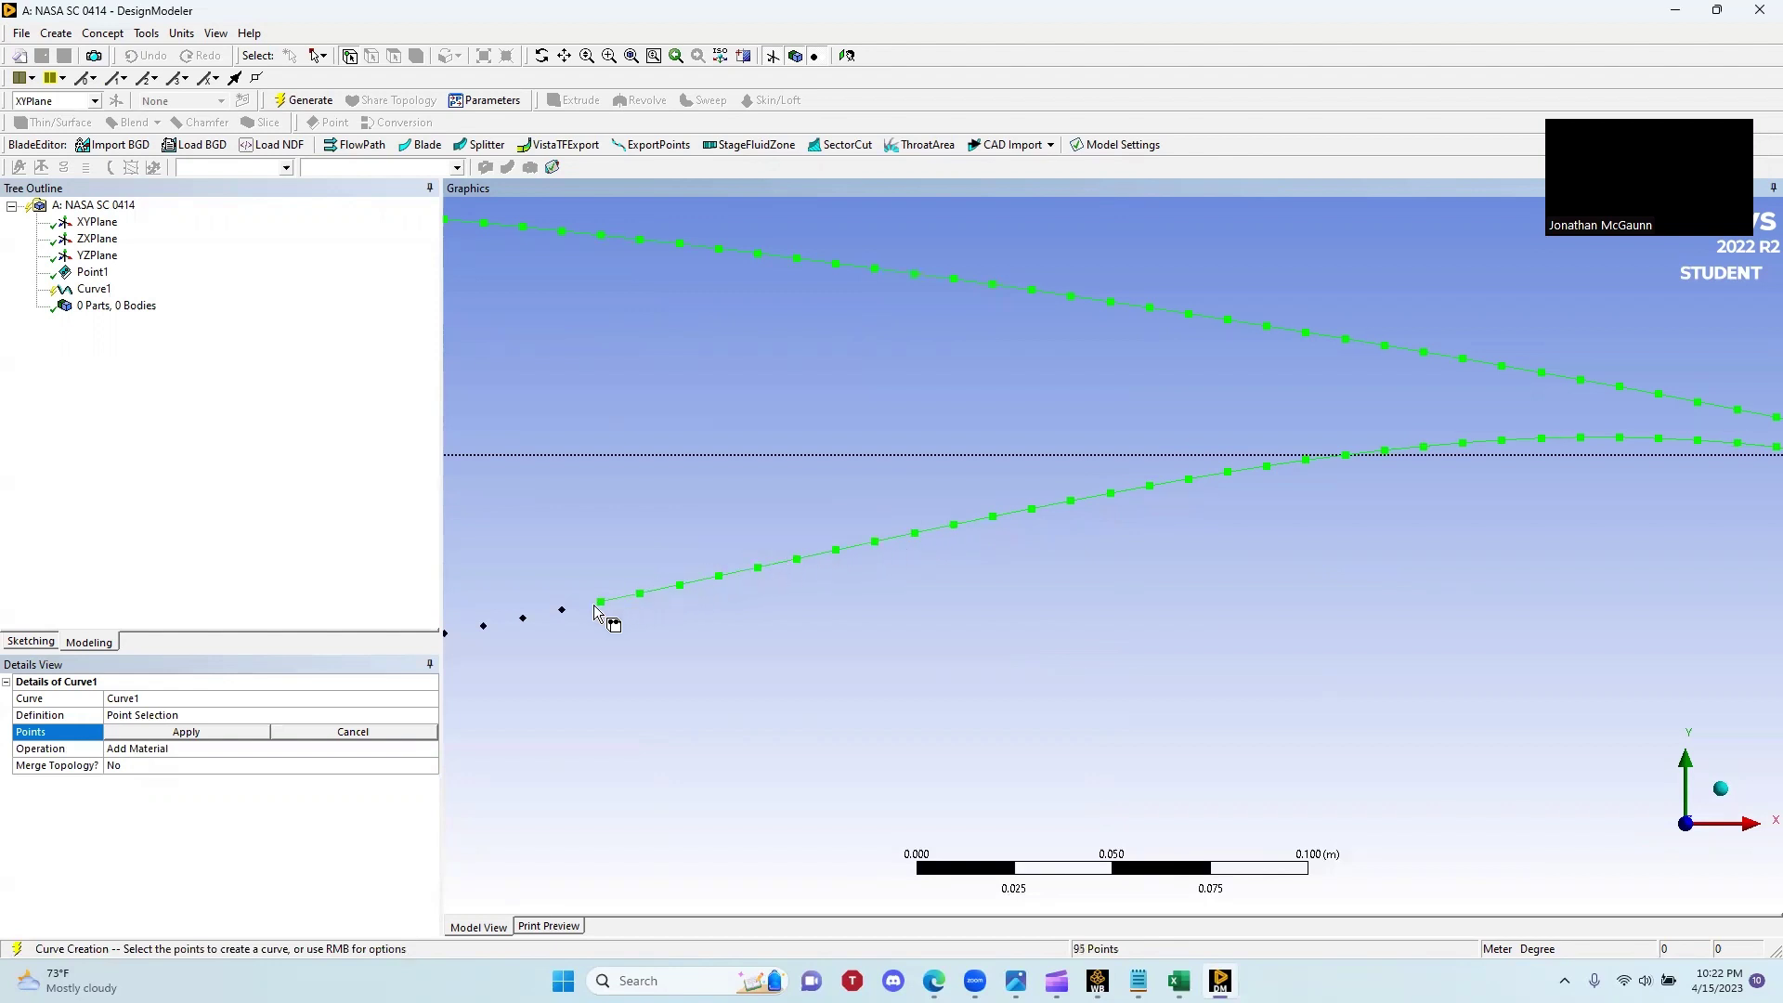
{"action": "left_click", "coordinate": [562, 610]}
{"action": "left_click", "coordinate": [523, 617]}
{"action": "left_click", "coordinate": [483, 626]}
Continue selecting consecutive points along the lower surface until its lowest, nearly flat region at mid-chord.
{"action": "middle_click_drag", "start_coordinate": [753, 542], "coordinate": [1755, 333], "text": "ctrl"}
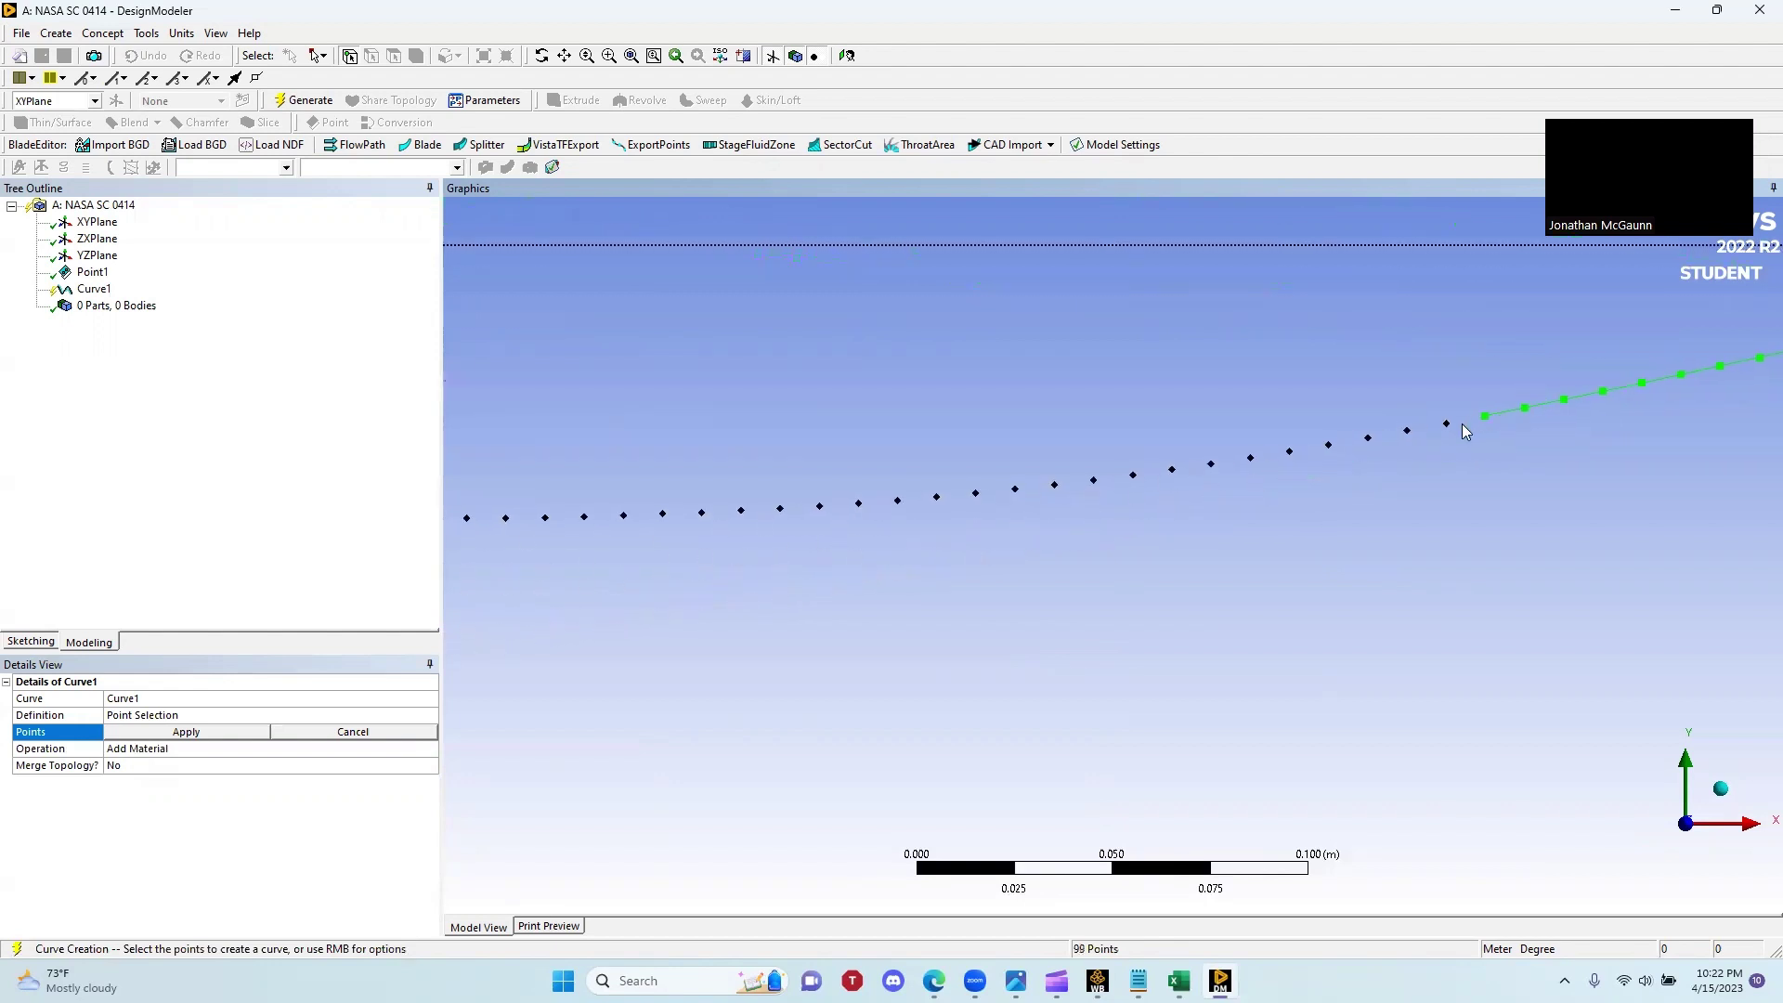
{"action": "left_click", "coordinate": [1446, 423]}
{"action": "left_click", "coordinate": [1407, 430]}
{"action": "left_click", "coordinate": [1368, 437]}
{"action": "left_click", "coordinate": [1329, 445]}
{"action": "left_click", "coordinate": [1250, 457]}
{"action": "left_click", "coordinate": [1211, 465]}
{"action": "left_click", "coordinate": [1172, 470]}
{"action": "left_click", "coordinate": [1133, 476]}
{"action": "left_click", "coordinate": [1093, 481]}
{"action": "left_click", "coordinate": [1054, 485]}
{"action": "left_click", "coordinate": [1015, 489]}
{"action": "left_click", "coordinate": [662, 513]}
{"action": "left_click", "coordinate": [623, 515]}
{"action": "left_click", "coordinate": [584, 517]}
{"action": "left_click", "coordinate": [545, 517]}
{"action": "left_click", "coordinate": [505, 518]}
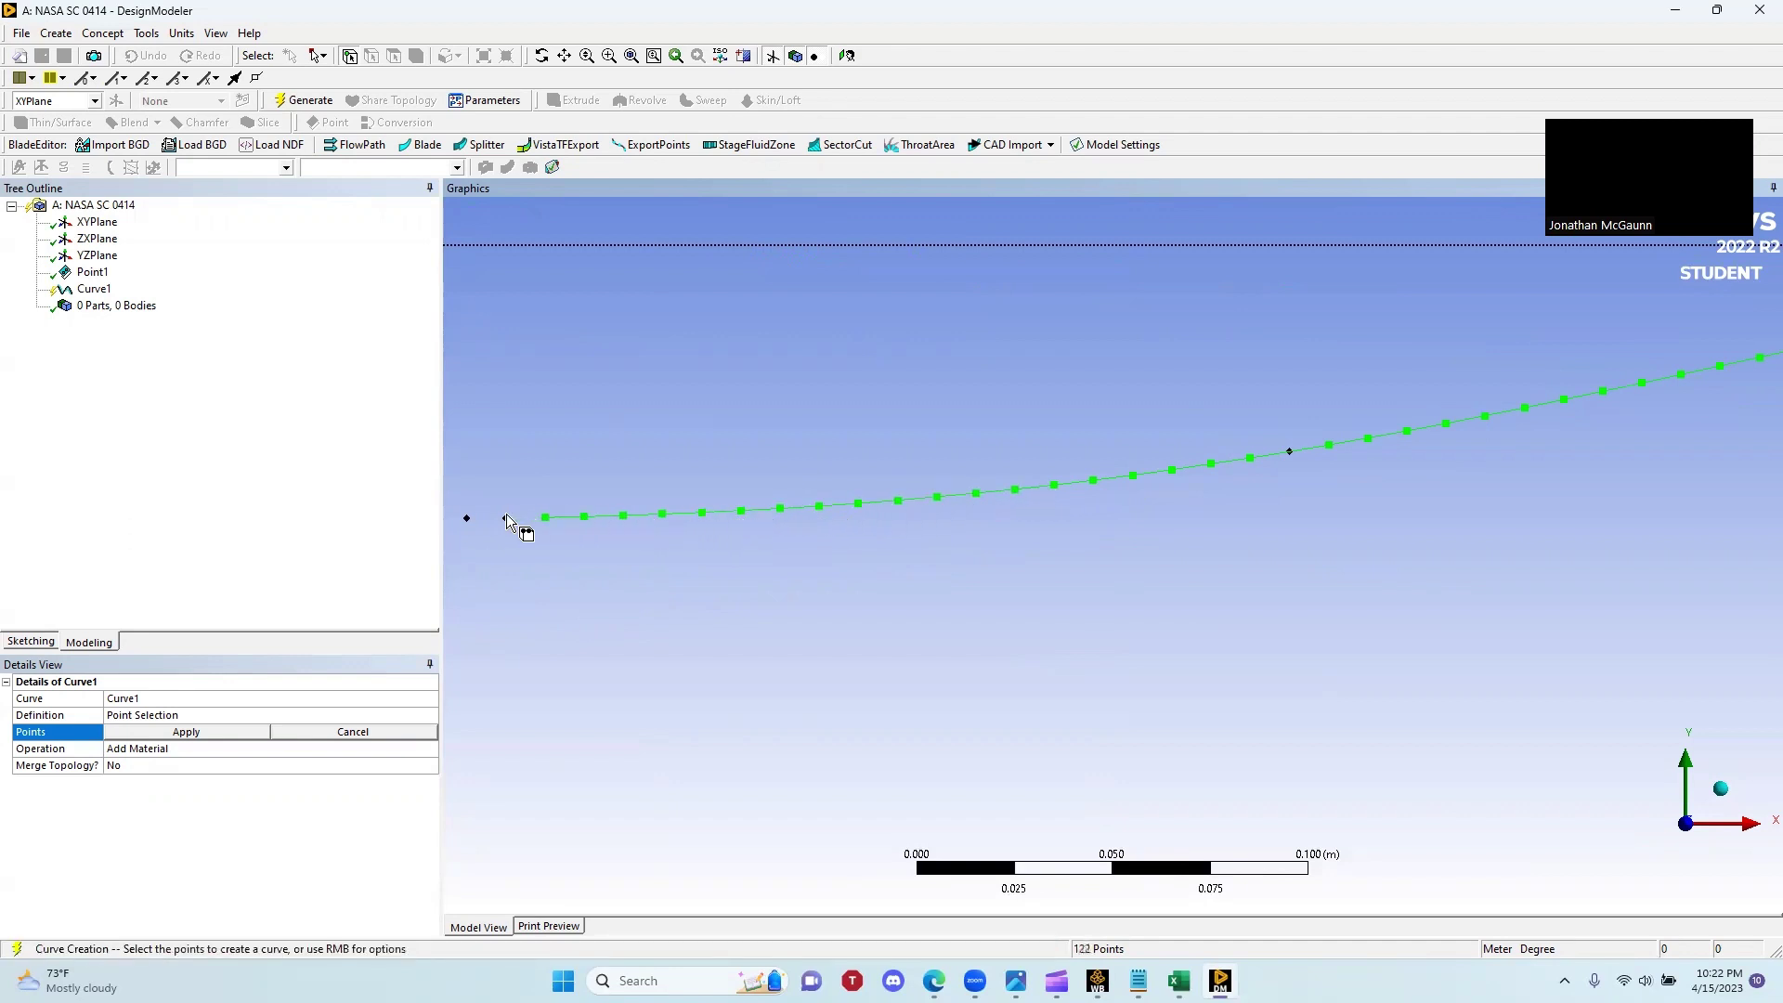
{"action": "left_click", "coordinate": [466, 518]}
Select the consecutive points from the lower surface's flat region forward, where it starts rising toward the nose.
{"action": "middle_click_drag", "start_coordinate": [466, 520], "coordinate": [1250, 531], "text": "ctrl"}
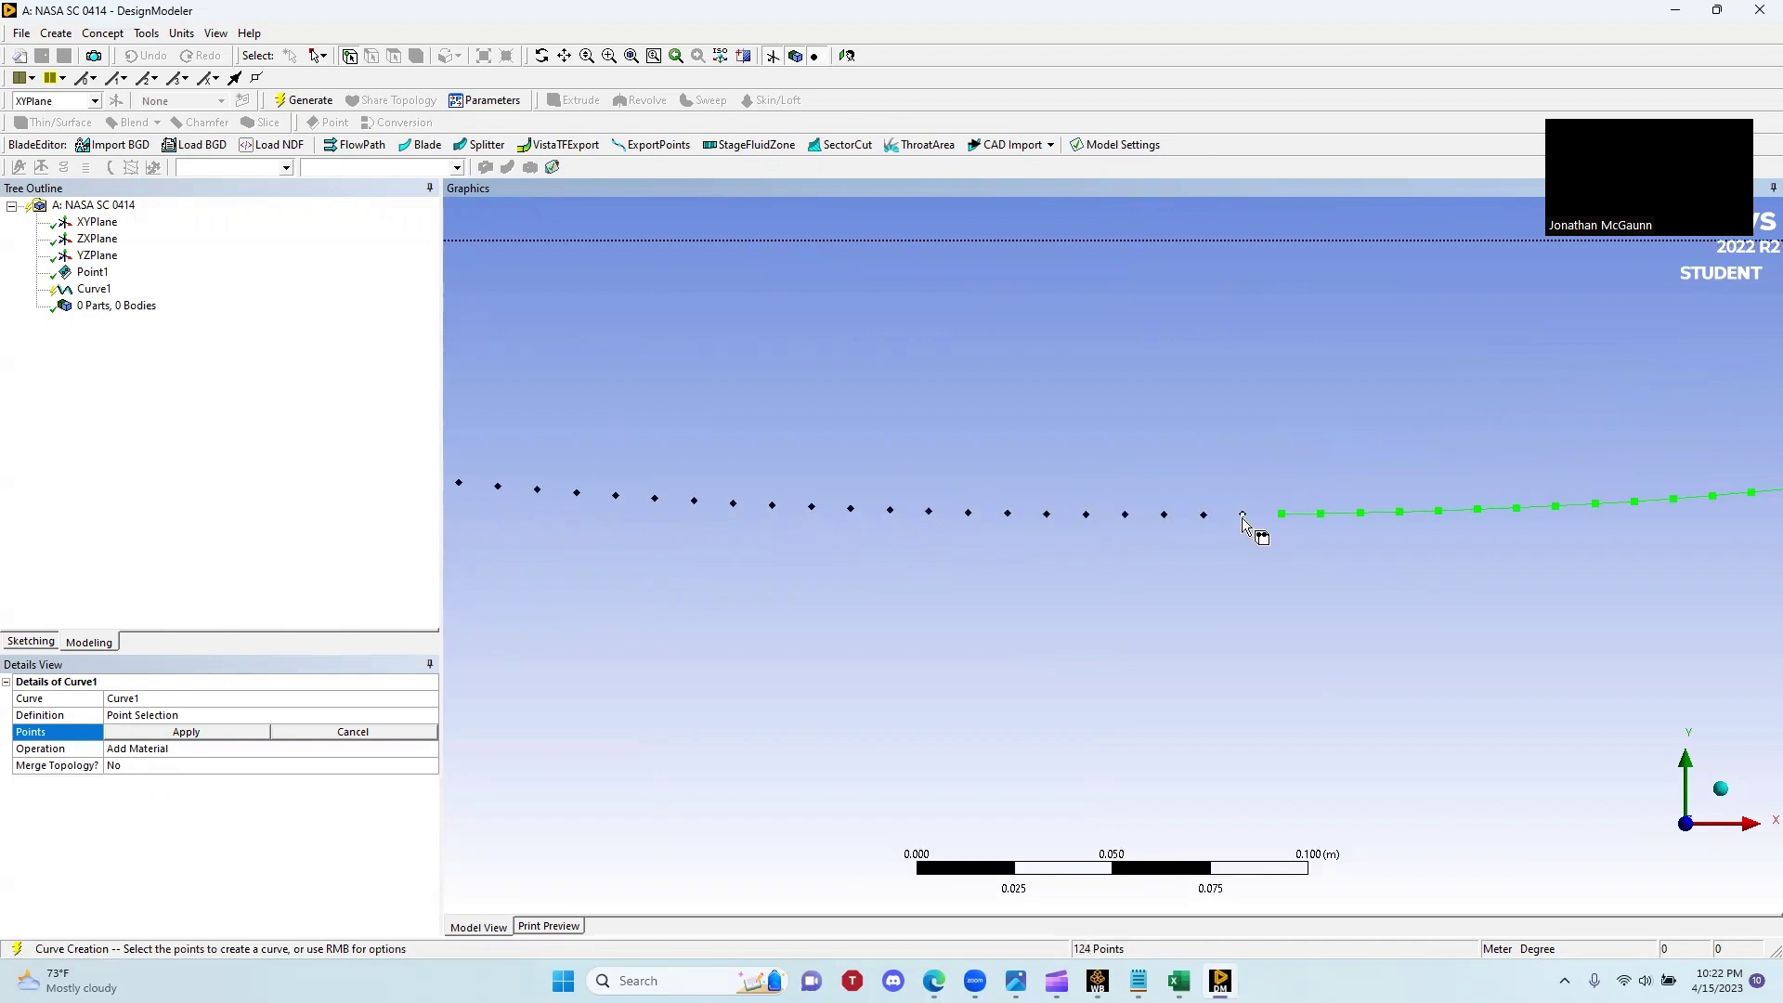
{"action": "left_click", "coordinate": [1242, 514]}
{"action": "left_click", "coordinate": [1203, 515]}
{"action": "left_click", "coordinate": [1046, 513]}
{"action": "left_click", "coordinate": [1008, 512]}
{"action": "left_click", "coordinate": [968, 511]}
{"action": "left_click", "coordinate": [929, 510]}
{"action": "left_click", "coordinate": [890, 509]}
{"action": "left_click", "coordinate": [851, 508]}
{"action": "left_click", "coordinate": [811, 507]}
{"action": "left_click", "coordinate": [772, 505]}
{"action": "left_click", "coordinate": [733, 502]}
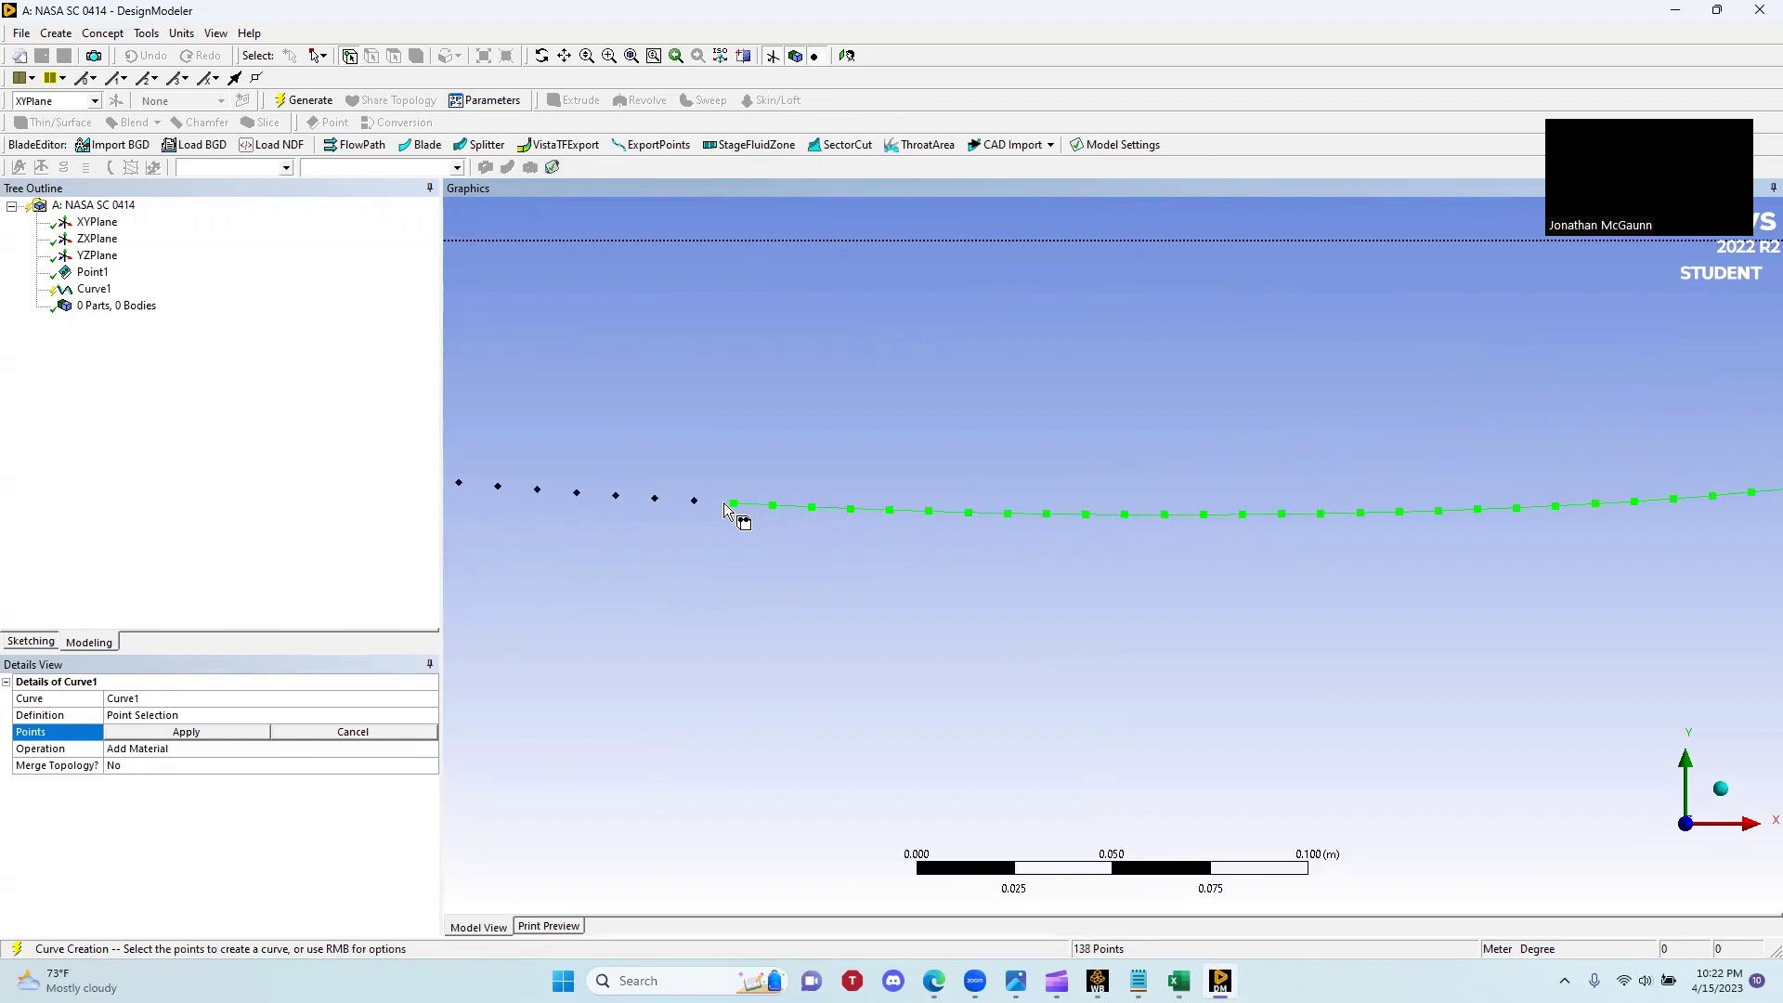
{"action": "left_click", "coordinate": [693, 501]}
{"action": "left_click", "coordinate": [654, 499]}
{"action": "left_click", "coordinate": [616, 495]}
{"action": "left_click", "coordinate": [576, 493]}
{"action": "left_click", "coordinate": [537, 489]}
{"action": "left_click", "coordinate": [497, 487]}
Extend the point selection along the lower nose section until just short of the leading edge.
{"action": "middle_click_drag", "start_coordinate": [538, 473], "coordinate": [1397, 630], "text": "ctrl"}
{"action": "left_click", "coordinate": [1312, 640]}
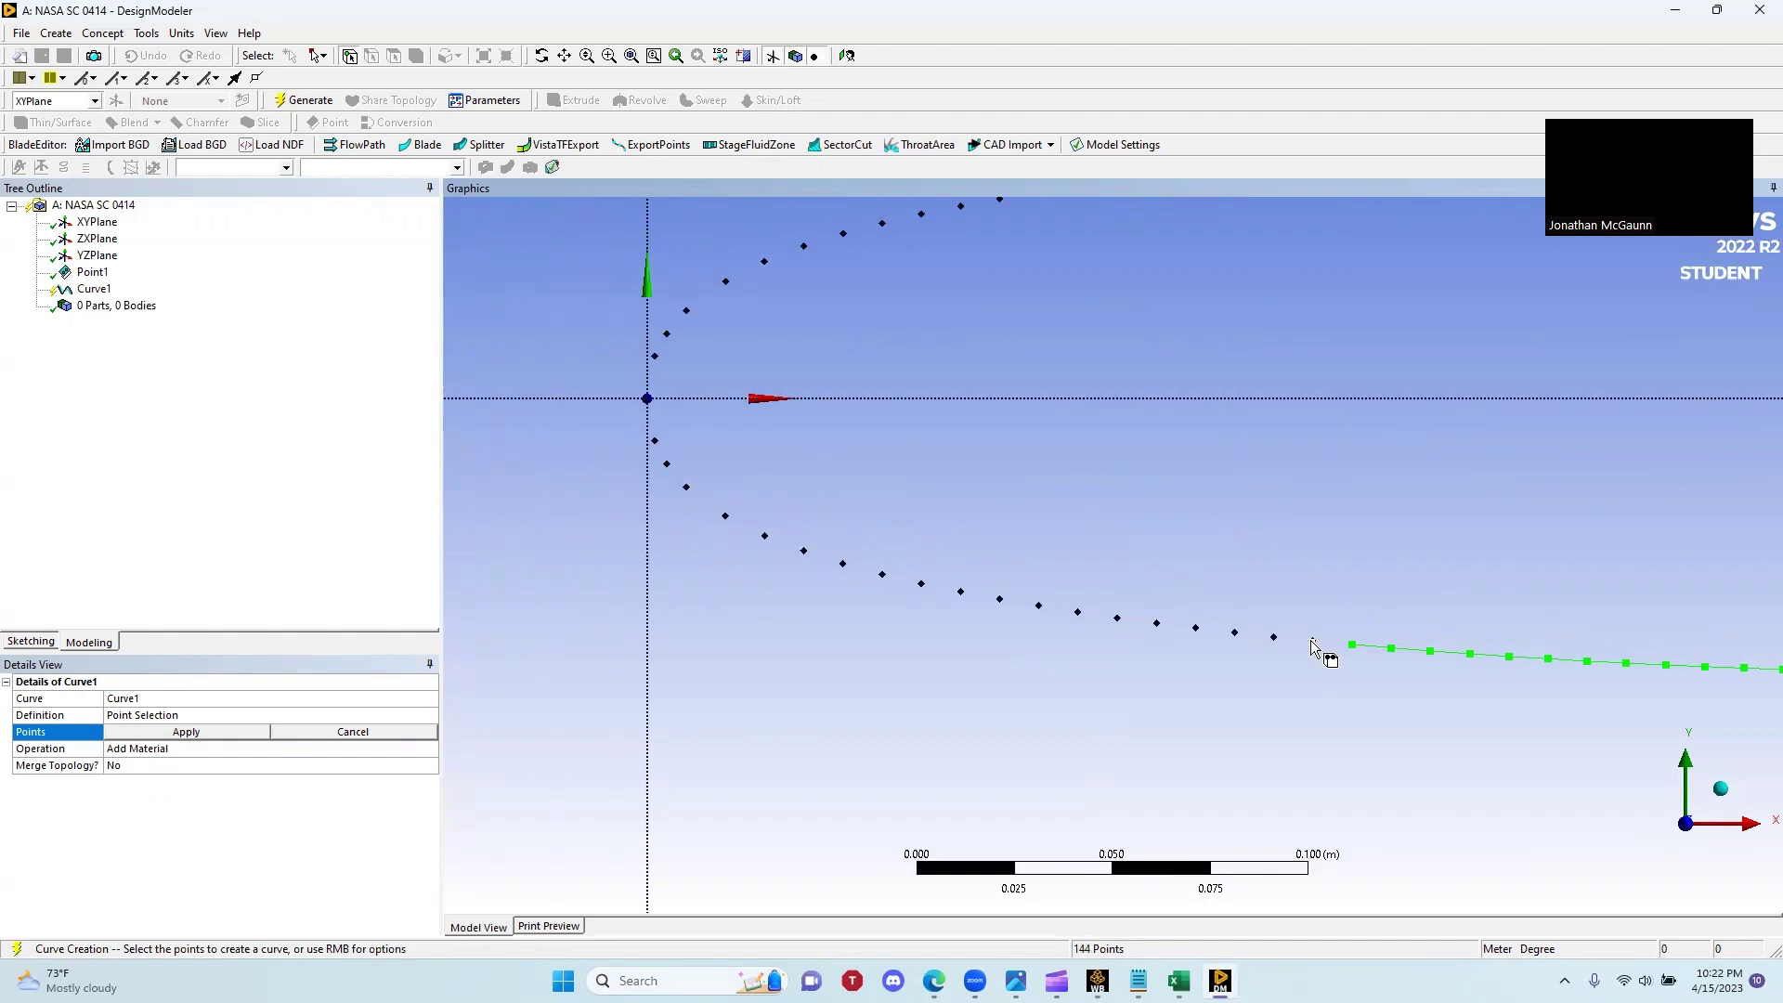
{"action": "left_click", "coordinate": [1273, 636]}
{"action": "left_click", "coordinate": [1234, 632]}
{"action": "left_click", "coordinate": [1195, 628]}
{"action": "left_click", "coordinate": [1156, 622]}
{"action": "left_click", "coordinate": [1117, 619]}
{"action": "left_click", "coordinate": [1077, 611]}
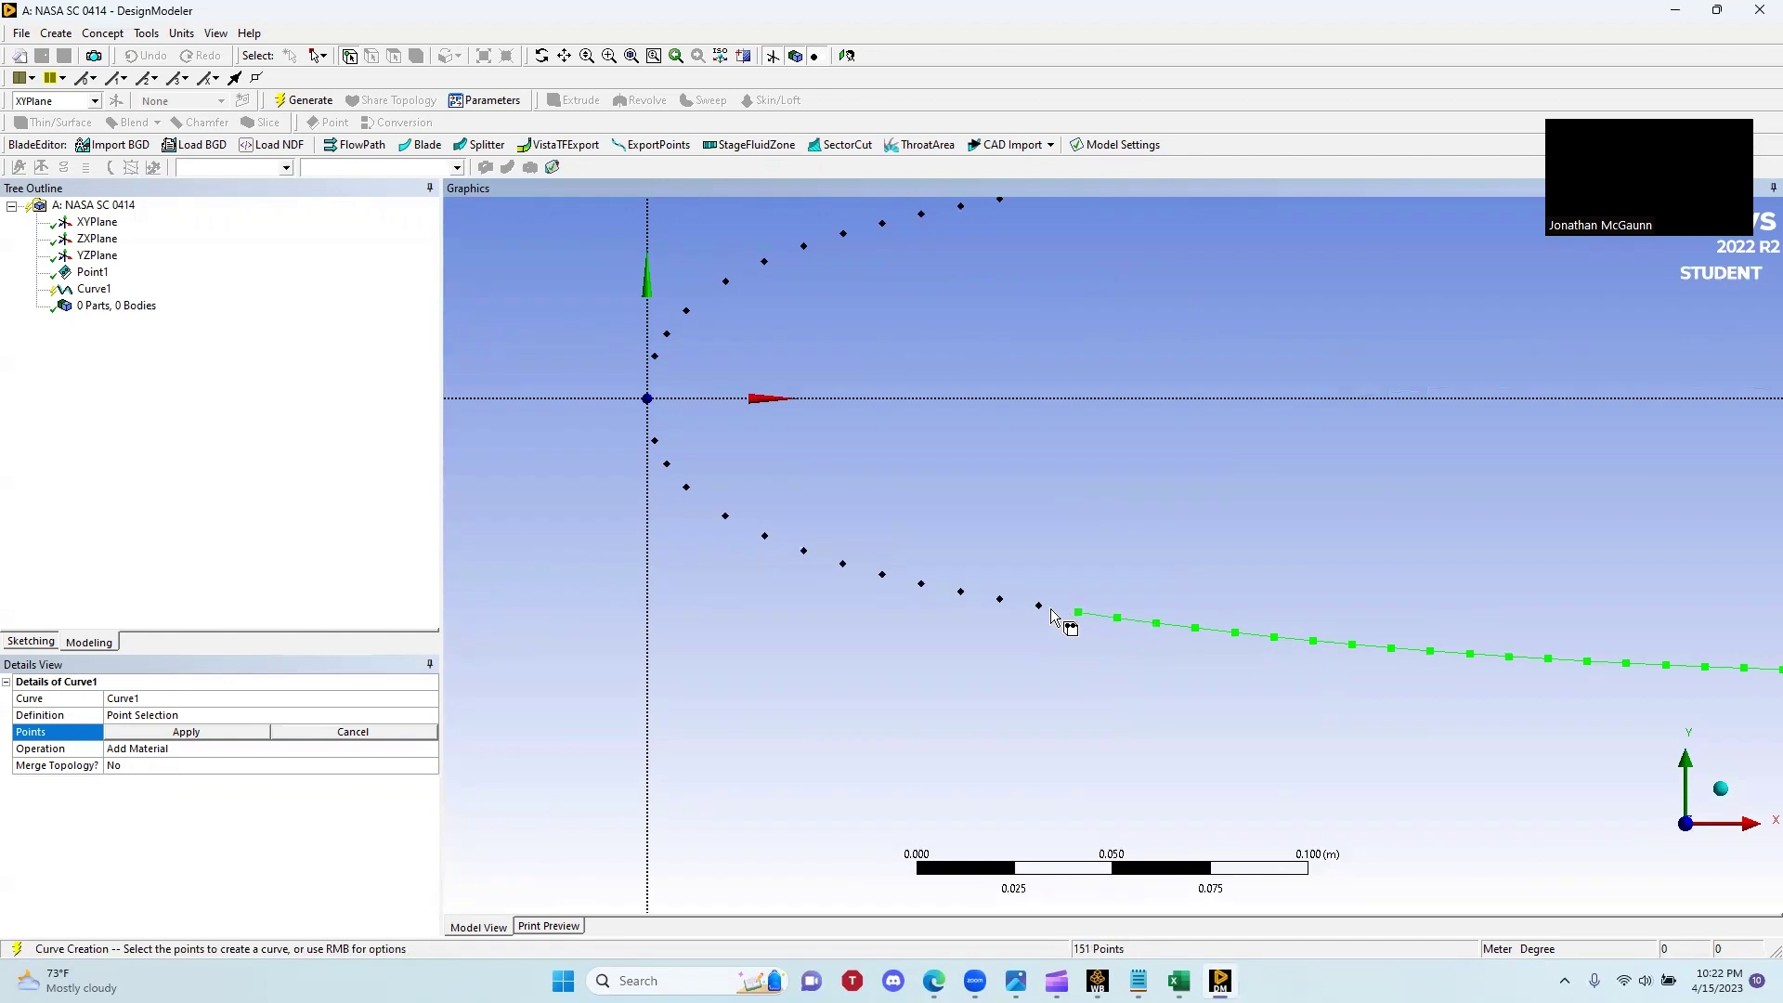
{"action": "left_click", "coordinate": [1038, 606]}
{"action": "left_click", "coordinate": [999, 599]}
{"action": "left_click", "coordinate": [960, 591]}
{"action": "left_click", "coordinate": [920, 583]}
{"action": "left_click", "coordinate": [882, 573]}
{"action": "left_click", "coordinate": [687, 487]}
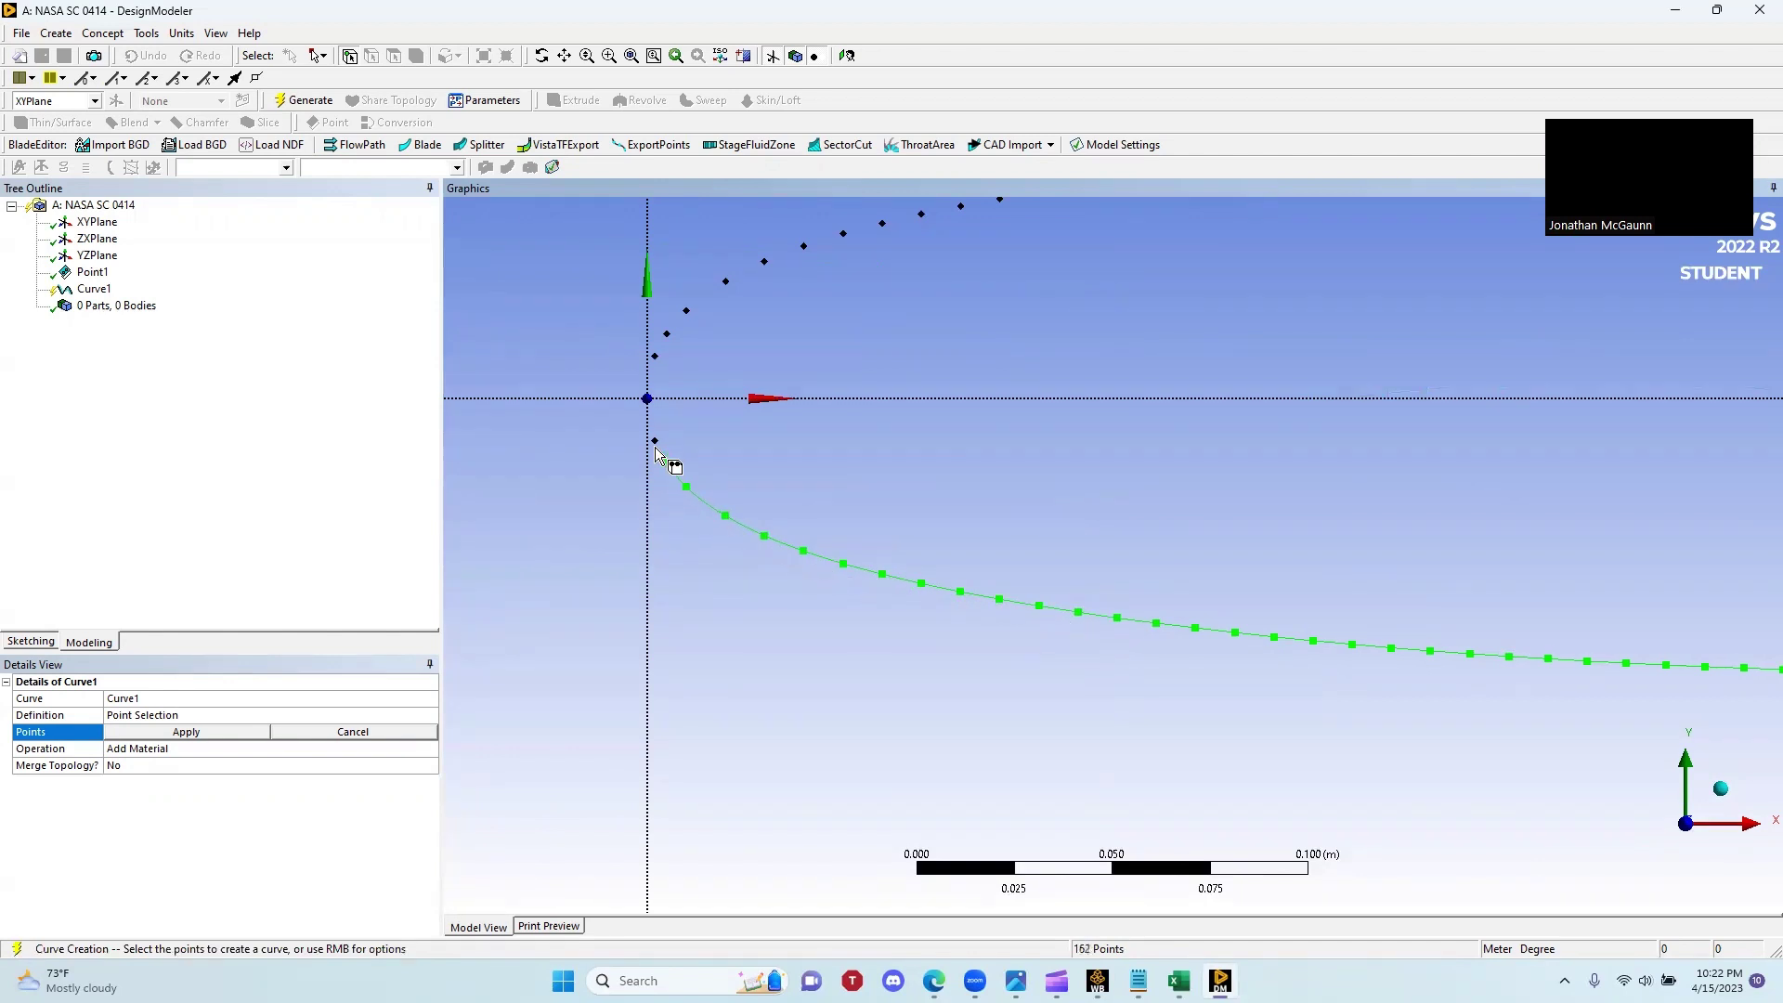
Carry the point selection around the leading edge through the origin and onto the first upper-surface points.
{"action": "left_click", "coordinate": [655, 441]}
{"action": "left_click", "coordinate": [647, 398]}
{"action": "left_click", "coordinate": [655, 357]}
{"action": "left_click", "coordinate": [666, 334]}
{"action": "left_click", "coordinate": [686, 310]}
{"action": "left_click", "coordinate": [725, 281]}
{"action": "left_click", "coordinate": [843, 234], "text": "ctrl"}
{"action": "left_click", "coordinate": [882, 222], "text": "ctrl"}
{"action": "left_click", "coordinate": [921, 214], "text": "ctrl"}
{"action": "left_click", "coordinate": [960, 206], "text": "ctrl"}
Select 23 further consecutive upper-surface points from the nose back toward mid-chord.
{"action": "middle_click_drag", "start_coordinate": [1137, 311], "coordinate": [1011, 585], "text": "ctrl"}
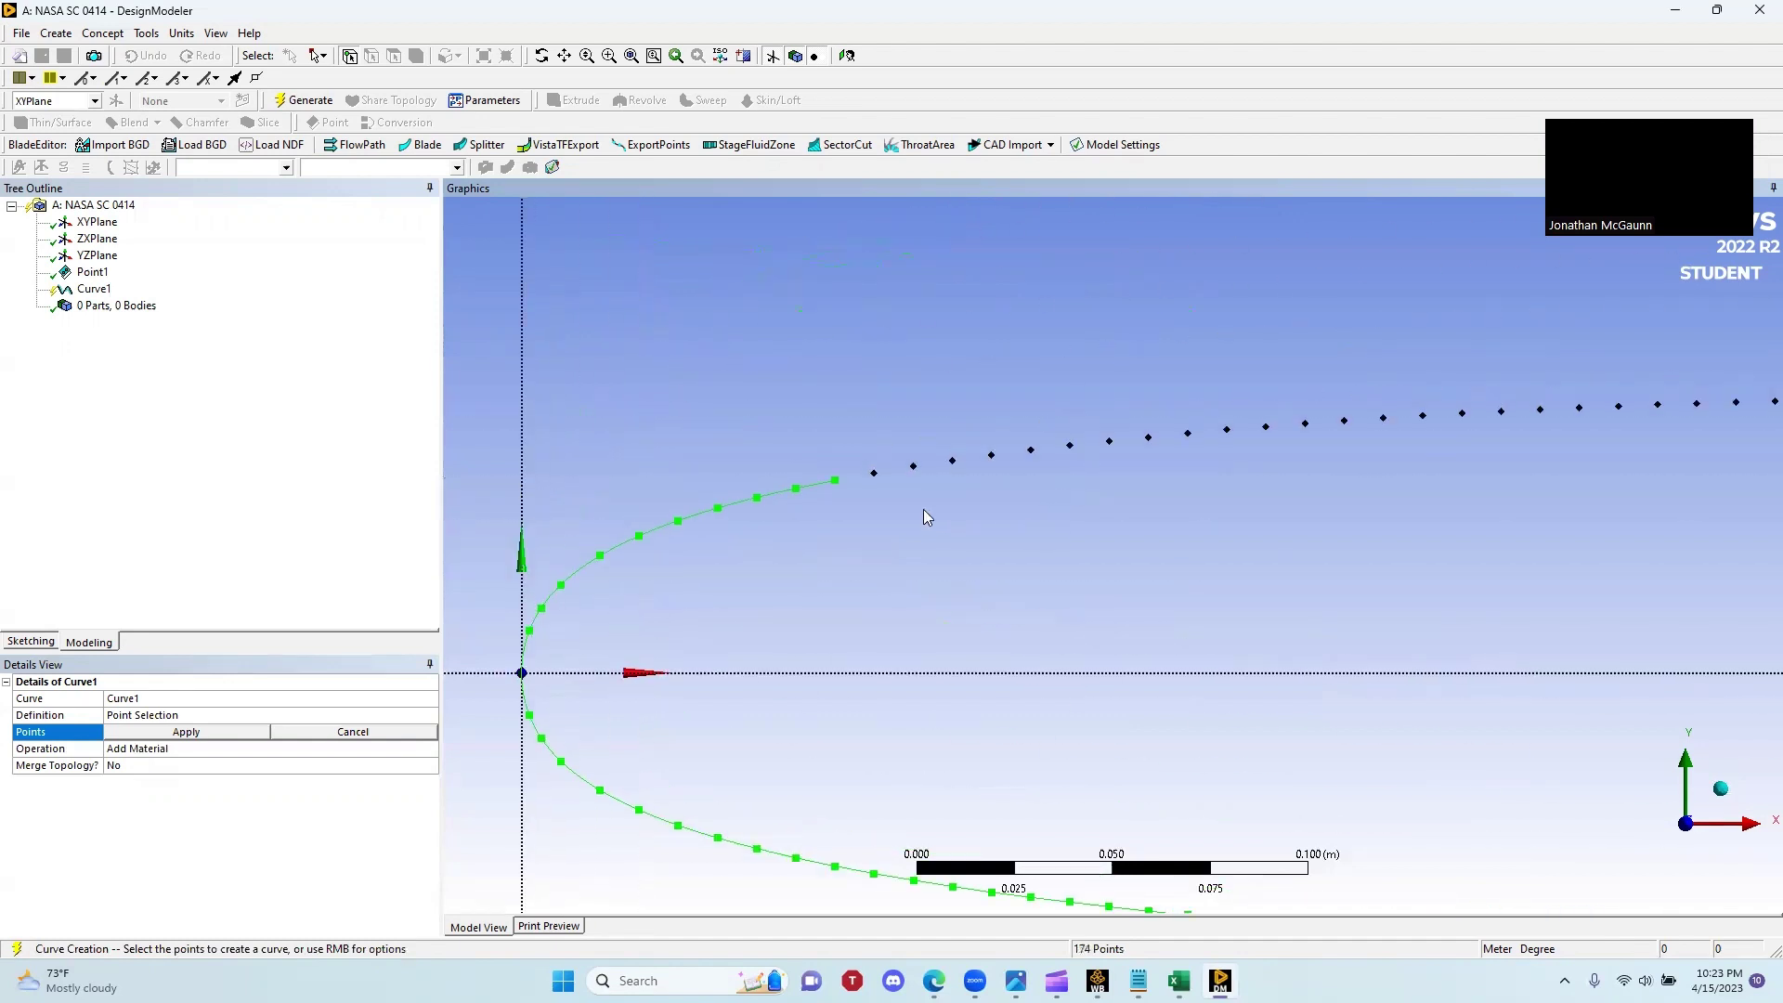
{"action": "left_click", "coordinate": [873, 473], "text": "ctrl"}
{"action": "left_click", "coordinate": [914, 466], "text": "ctrl"}
{"action": "left_click", "coordinate": [953, 459], "text": "ctrl"}
{"action": "left_click", "coordinate": [992, 453], "text": "ctrl"}
{"action": "left_click", "coordinate": [1030, 450], "text": "ctrl"}
{"action": "left_click", "coordinate": [1069, 444], "text": "ctrl"}
{"action": "left_click", "coordinate": [1109, 441], "text": "ctrl"}
{"action": "left_click", "coordinate": [1149, 436], "text": "ctrl"}
{"action": "left_click", "coordinate": [1187, 433], "text": "ctrl"}
{"action": "left_click", "coordinate": [1227, 429], "text": "ctrl"}
{"action": "left_click", "coordinate": [1265, 426], "text": "ctrl"}
{"action": "left_click", "coordinate": [1305, 423], "text": "ctrl"}
{"action": "left_click", "coordinate": [1344, 420], "text": "ctrl"}
{"action": "left_click", "coordinate": [1383, 418], "text": "ctrl"}
{"action": "left_click", "coordinate": [1422, 415], "text": "ctrl"}
{"action": "left_click", "coordinate": [1461, 412], "text": "ctrl"}
{"action": "left_click", "coordinate": [1501, 411], "text": "ctrl"}
{"action": "left_click", "coordinate": [1539, 408], "text": "ctrl"}
{"action": "left_click", "coordinate": [1578, 407], "text": "ctrl"}
{"action": "left_click", "coordinate": [1619, 405], "text": "ctrl"}
{"action": "left_click", "coordinate": [1658, 404], "text": "ctrl"}
{"action": "left_click", "coordinate": [1698, 404], "text": "ctrl"}
{"action": "left_click", "coordinate": [1737, 403], "text": "ctrl"}
Select the six remaining upper-surface points before the curve's starting point, apply the selection and generate the curve.
{"action": "middle_click_drag", "start_coordinate": [1736, 406], "coordinate": [682, 478], "text": "ctrl"}
{"action": "left_click", "coordinate": [720, 473], "text": "ctrl"}
{"action": "left_click", "coordinate": [758, 473], "text": "ctrl"}
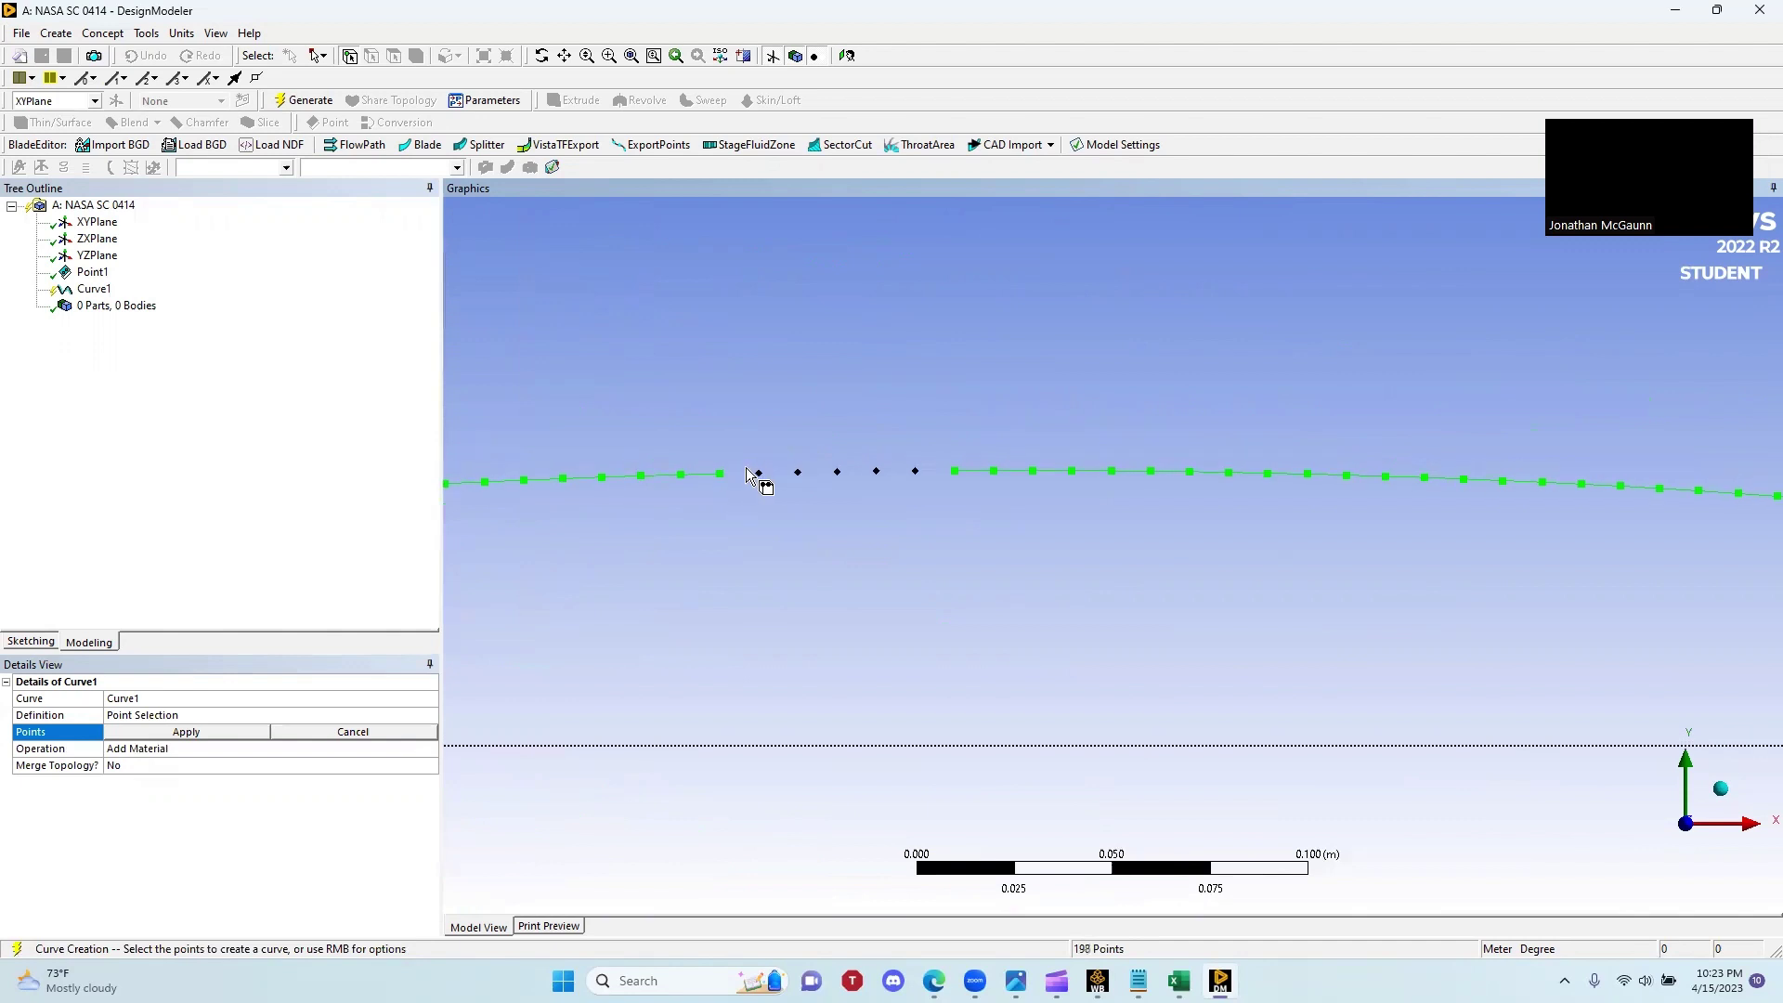
{"action": "left_click", "coordinate": [798, 472], "text": "ctrl"}
{"action": "left_click", "coordinate": [837, 472], "text": "ctrl"}
{"action": "left_click", "coordinate": [875, 471], "text": "ctrl"}
{"action": "left_click", "coordinate": [916, 471], "text": "ctrl"}
{"action": "left_click", "coordinate": [223, 733]}
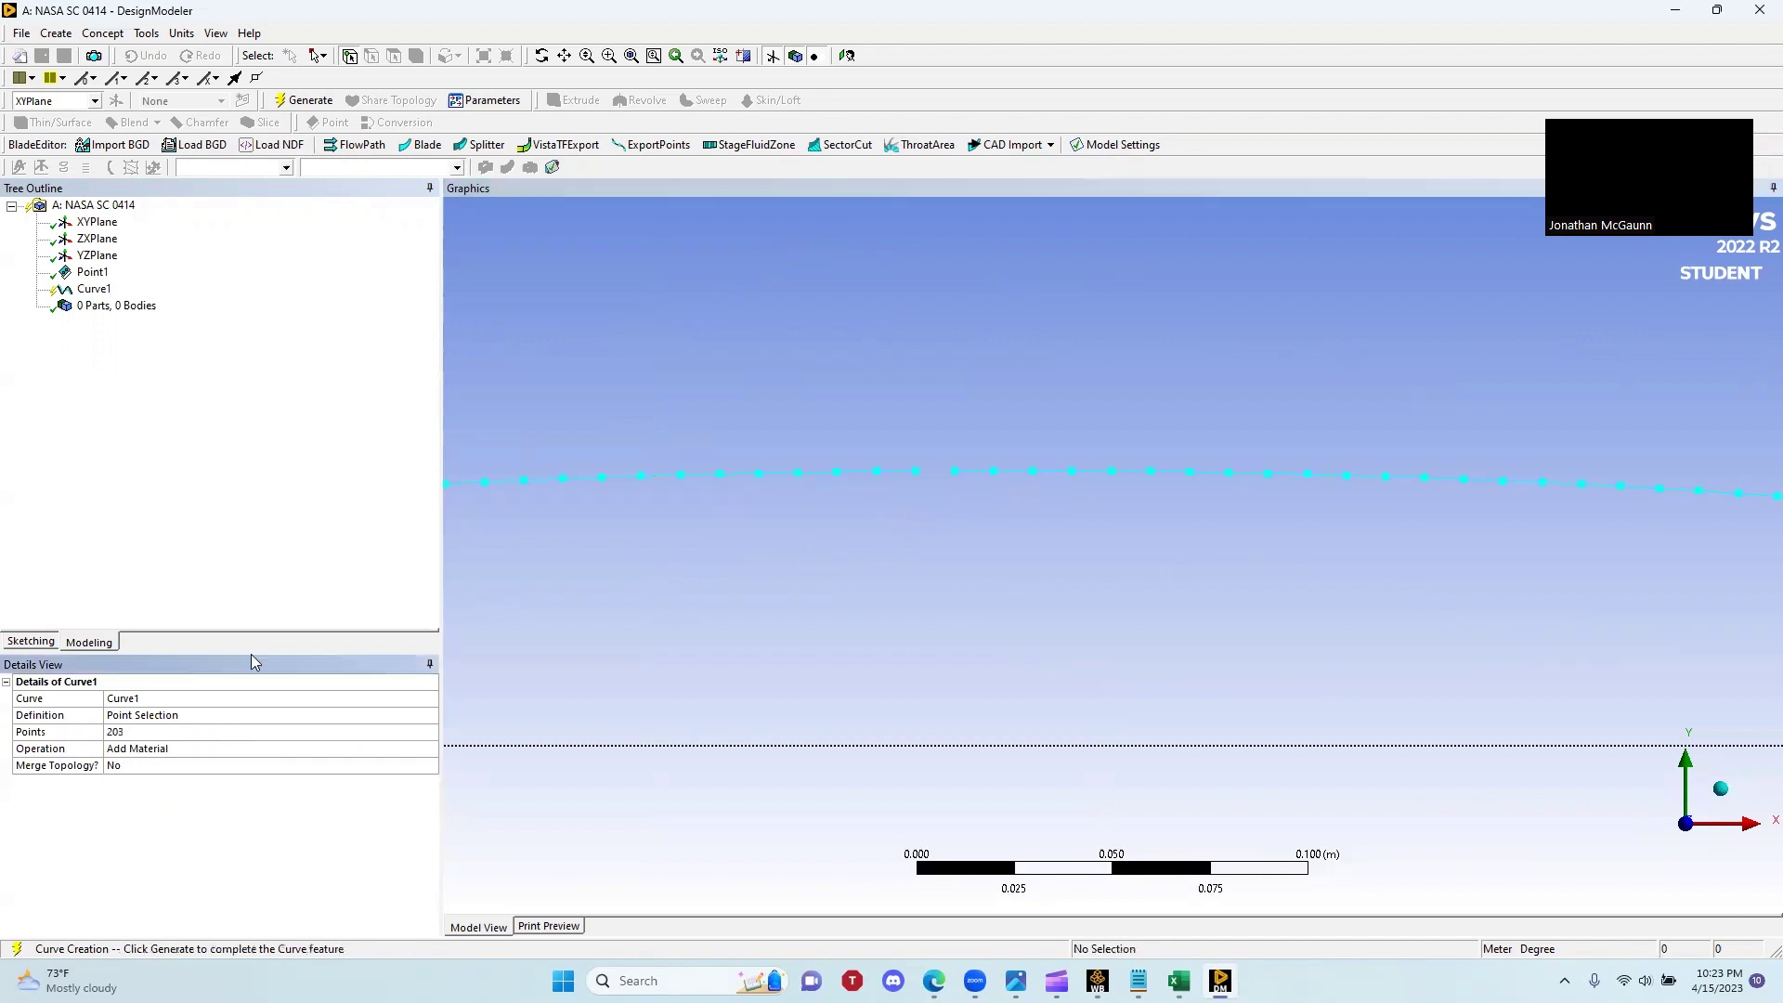
{"action": "left_click", "coordinate": [320, 102]}
Create and generate a second 3D curve through the two end points of the gap in the upper surface.
{"action": "middle_click_drag", "start_coordinate": [1019, 469], "coordinate": [996, 481], "text": "ctrl"}
{"action": "scroll", "coordinate": [1061, 542], "scroll_direction": "up", "scroll_amount": 6}
{"action": "scroll", "coordinate": [1060, 540], "scroll_direction": "down", "scroll_amount": 7}
{"action": "scroll", "coordinate": [1058, 539], "scroll_direction": "down", "scroll_amount": 5}
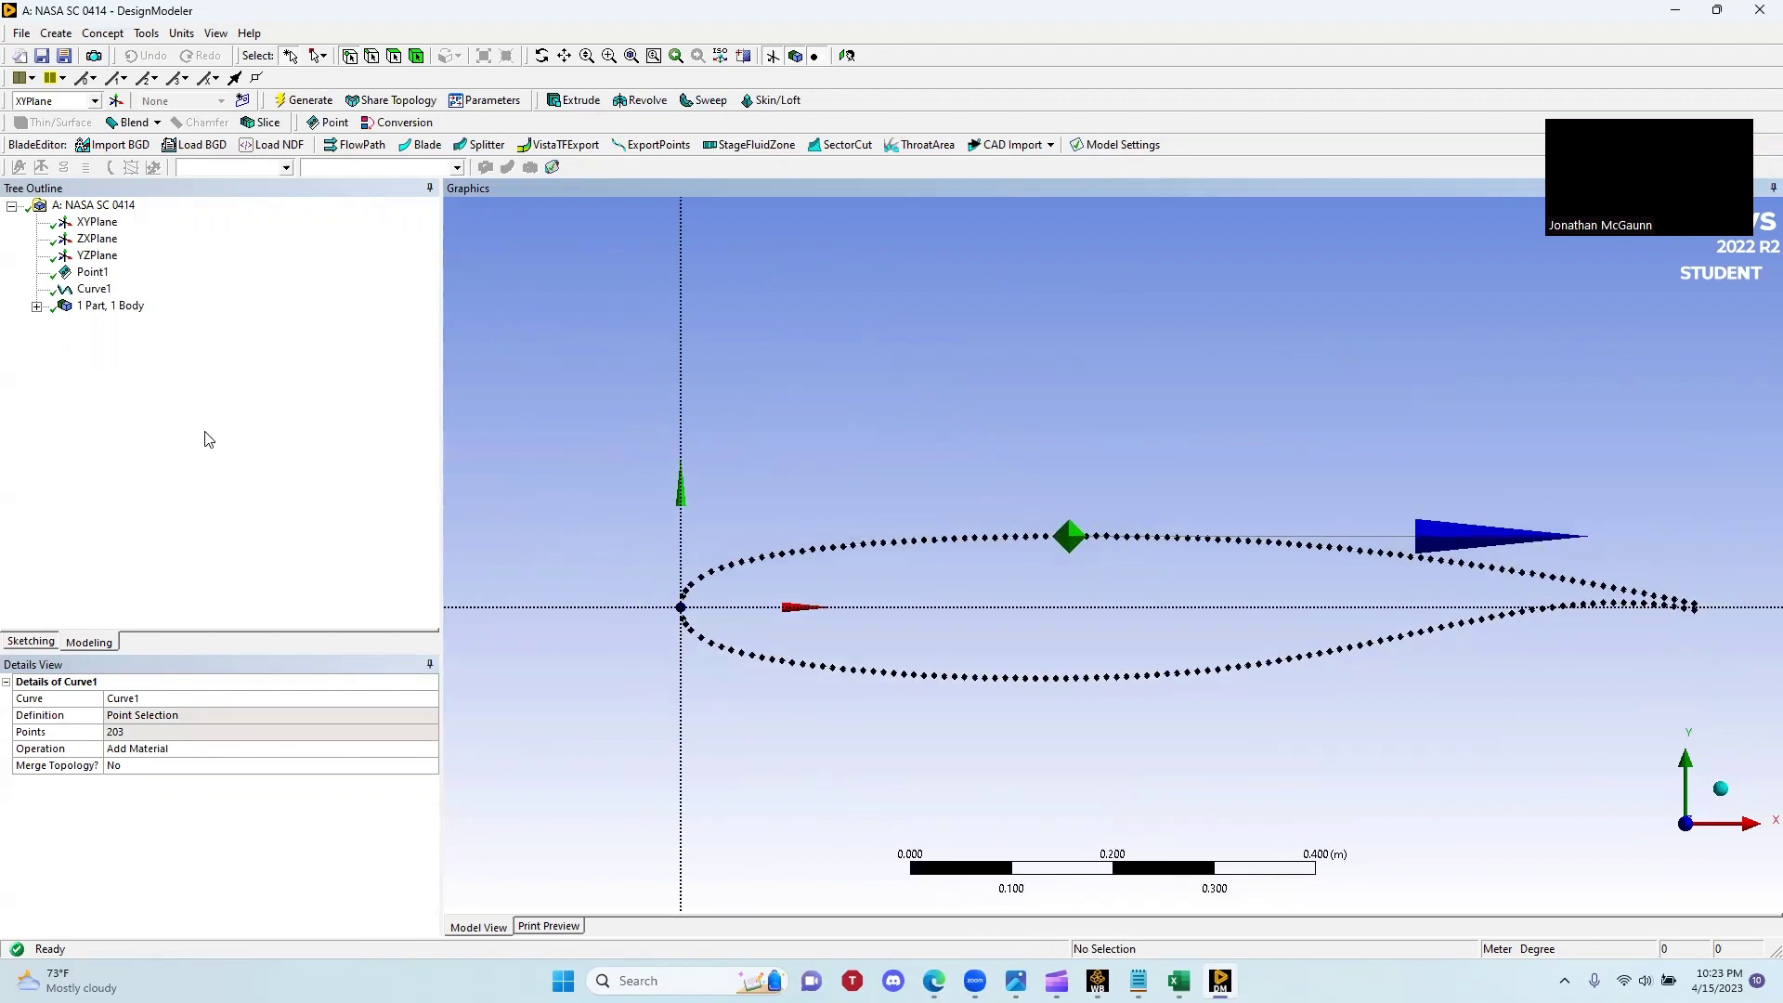
{"action": "left_click", "coordinate": [103, 33]}
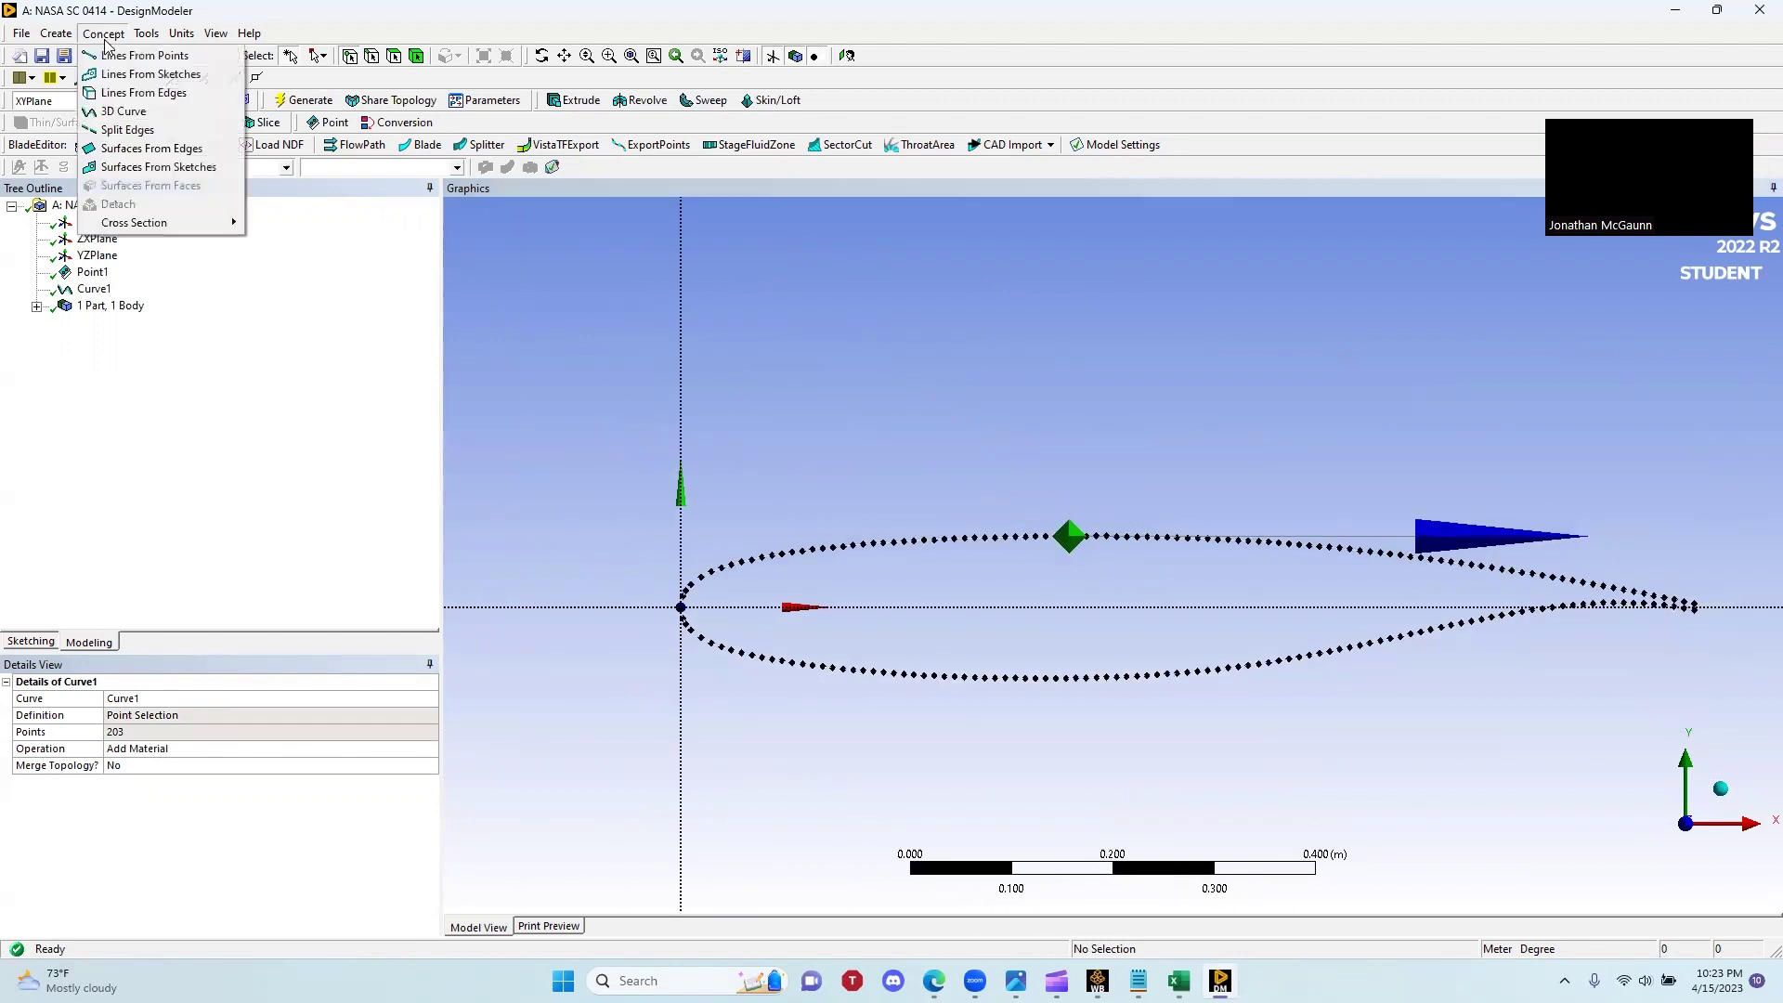
{"action": "left_click", "coordinate": [112, 111]}
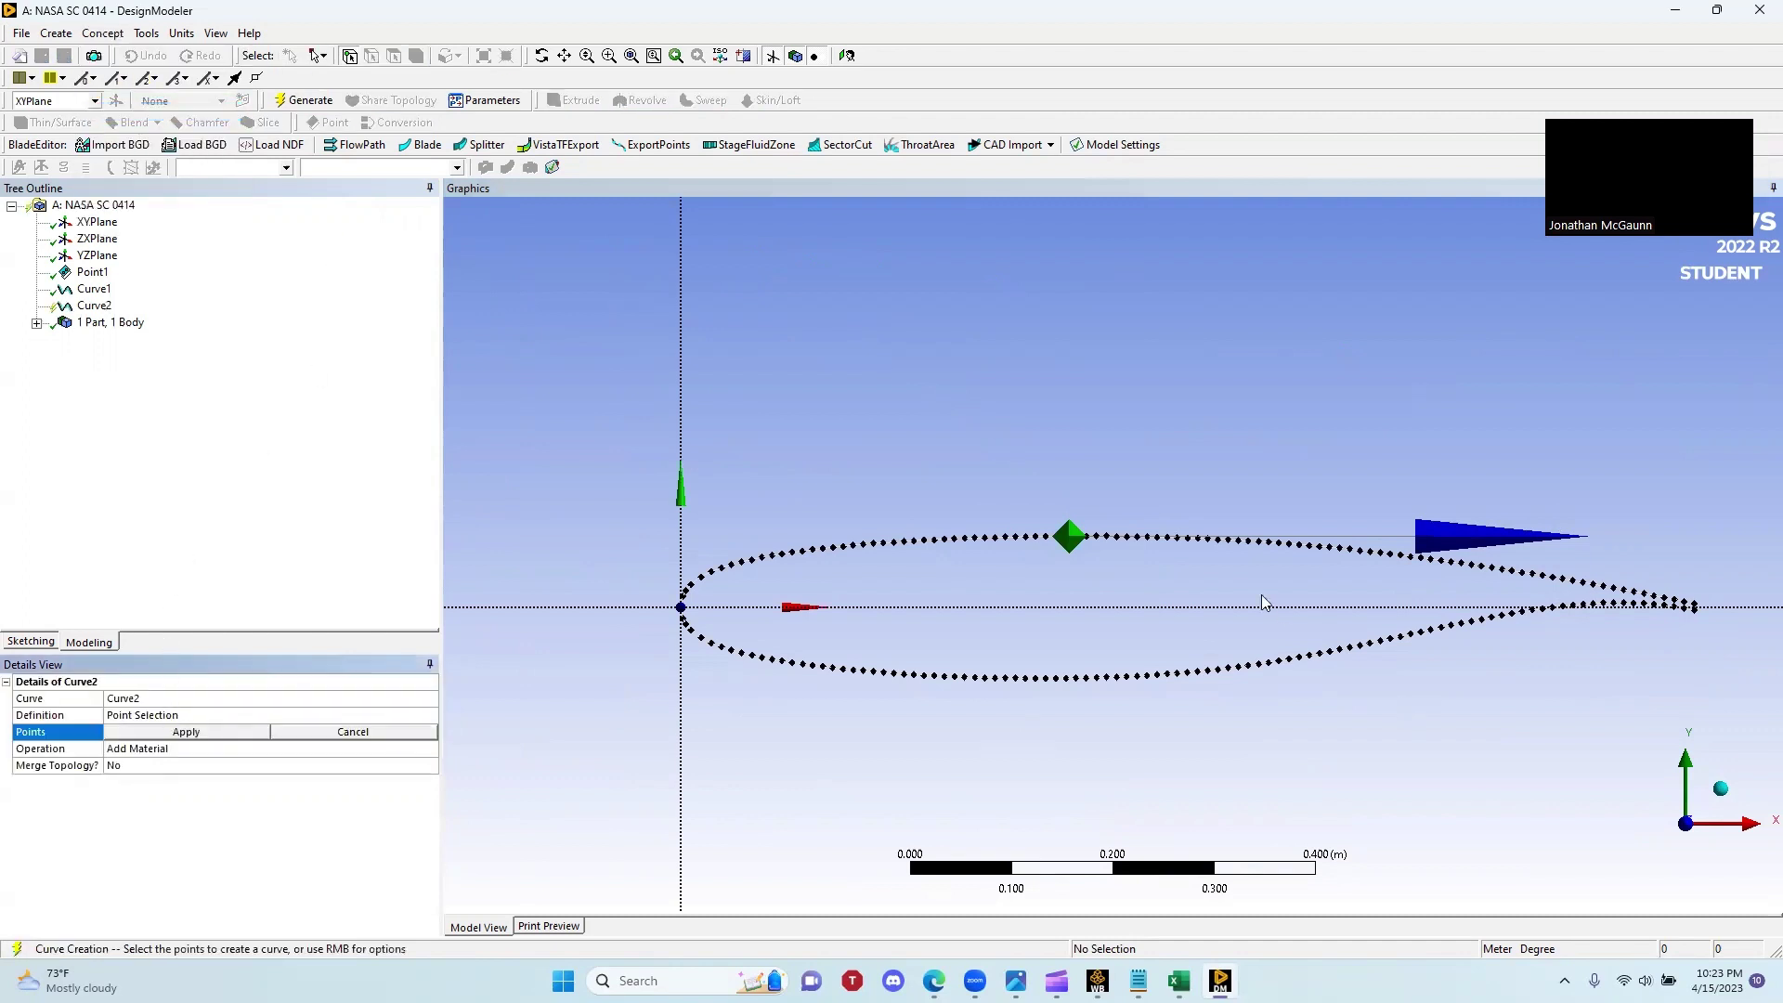
{"action": "scroll", "coordinate": [1077, 539], "scroll_direction": "up", "scroll_amount": 6}
{"action": "middle_click_drag", "start_coordinate": [1075, 437], "coordinate": [1066, 516]}
{"action": "scroll", "coordinate": [966, 505], "scroll_direction": "up", "scroll_amount": 5}
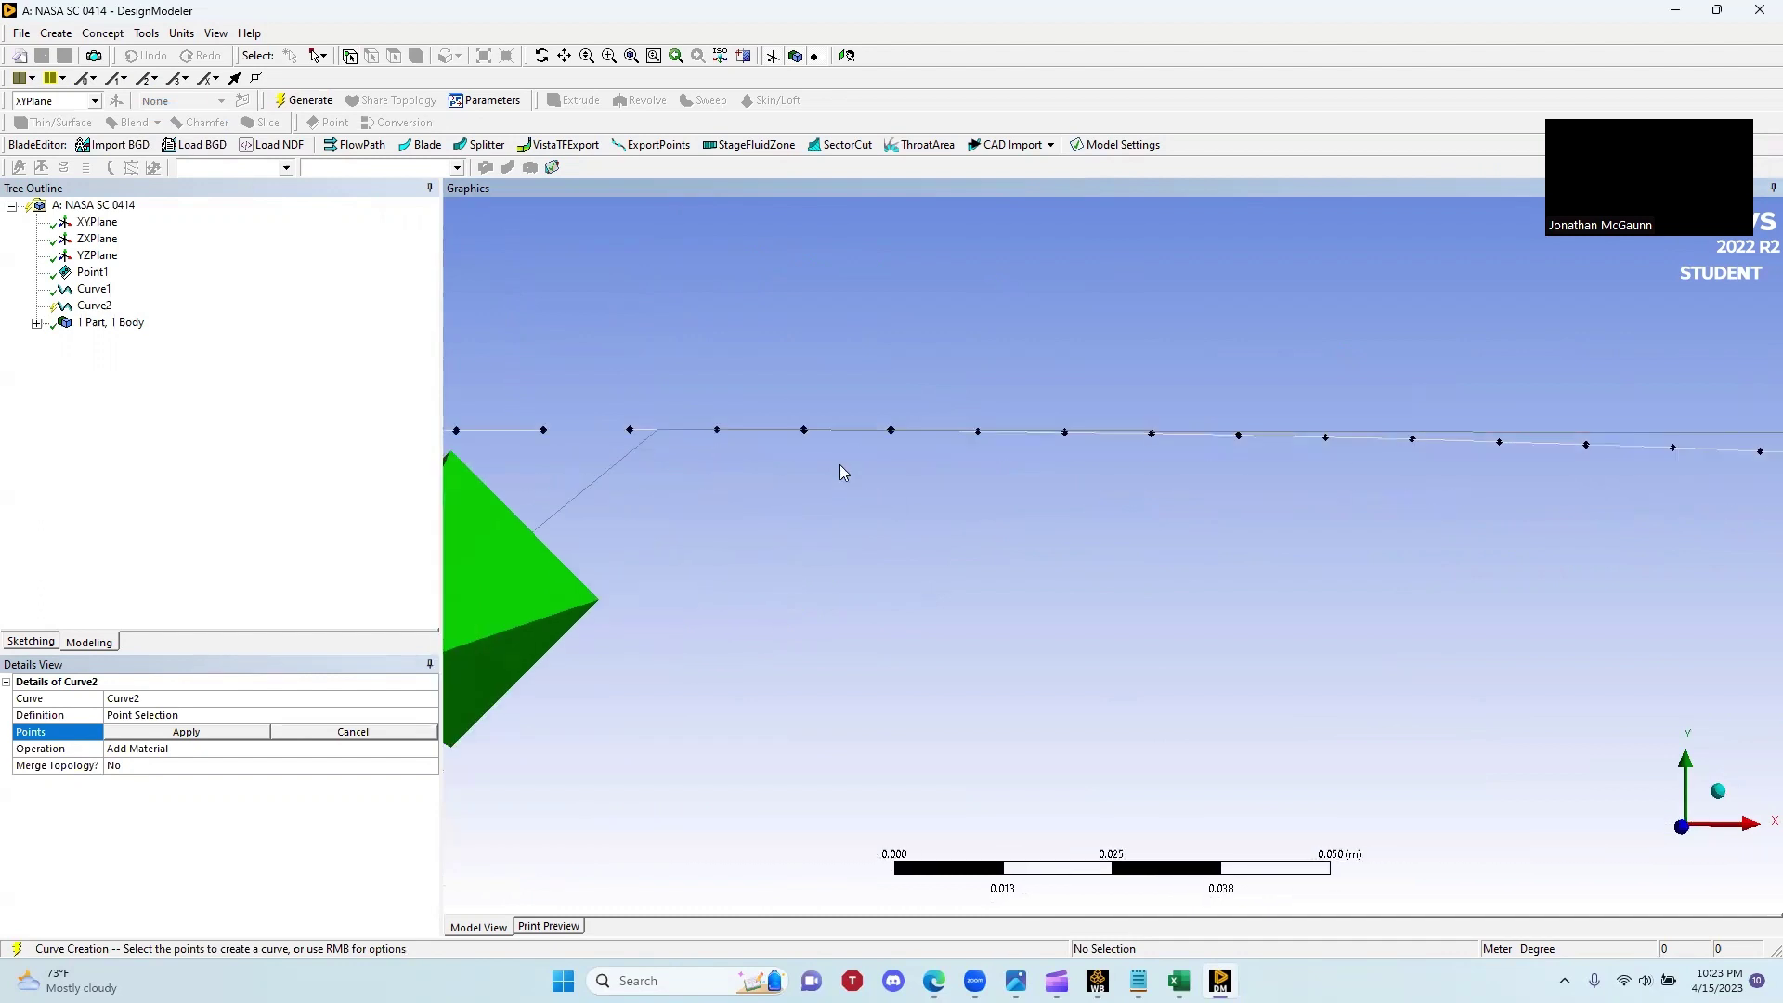
{"action": "middle_click_drag", "start_coordinate": [820, 402], "coordinate": [963, 498], "text": "ctrl"}
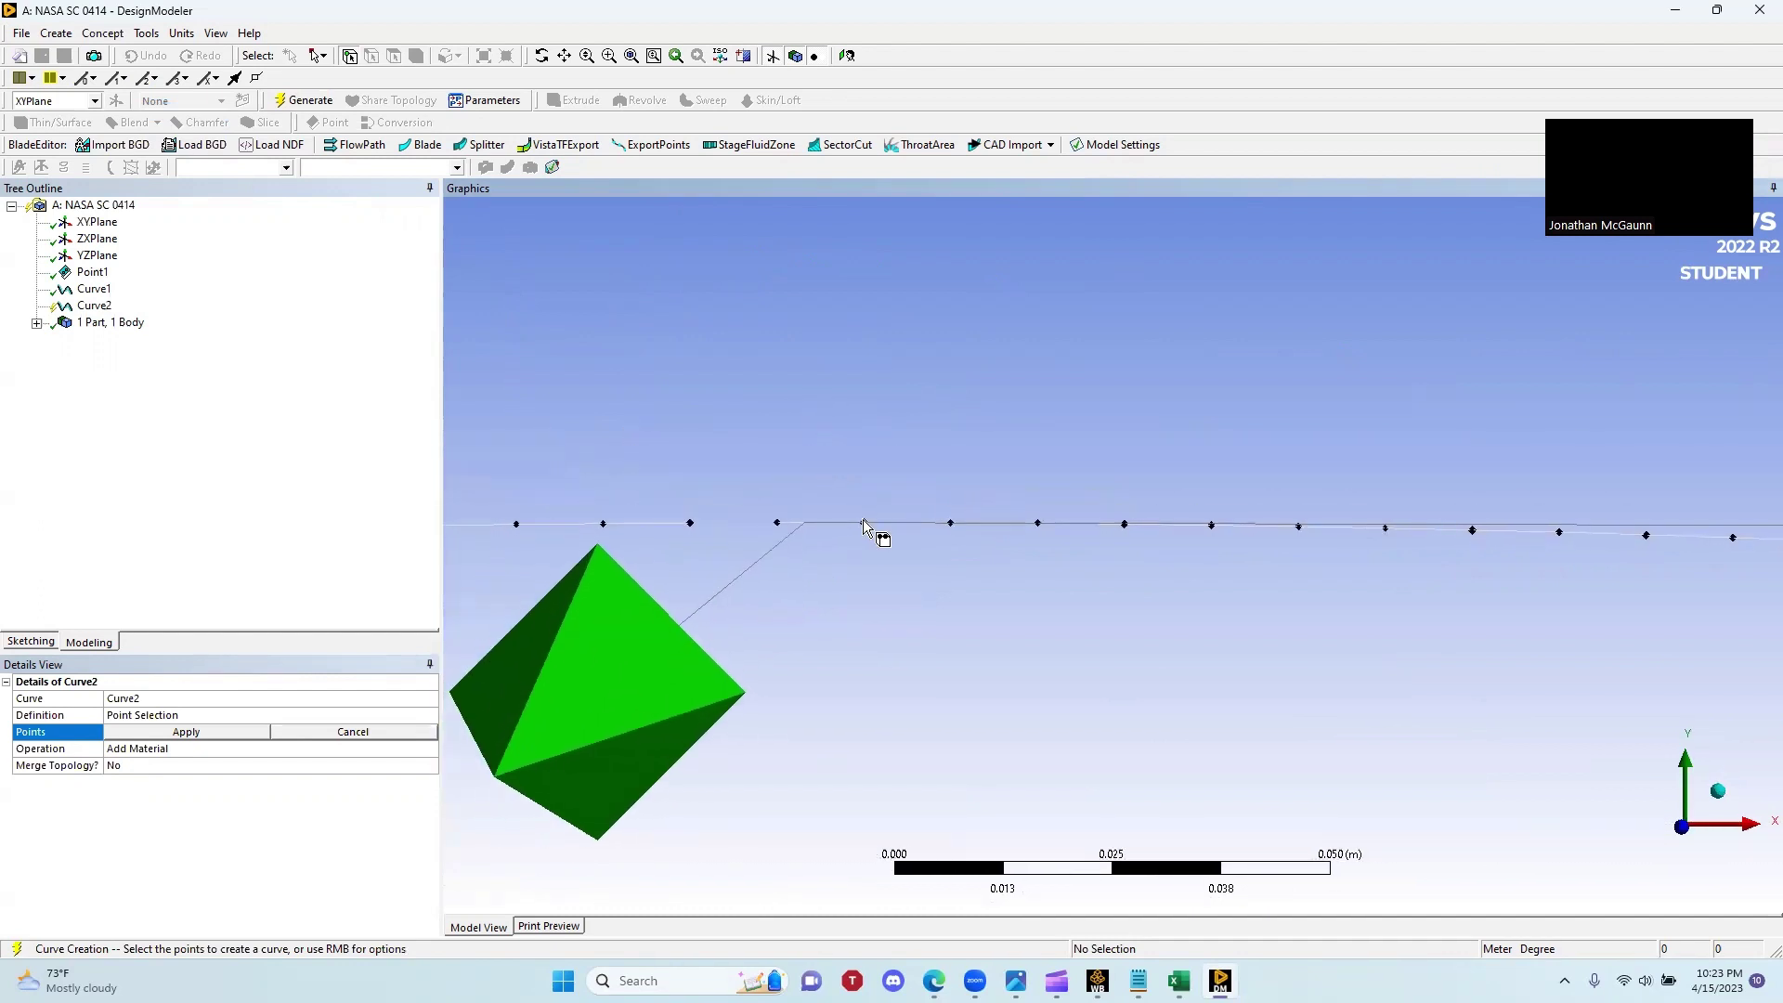
{"action": "left_click", "coordinate": [94, 289]}
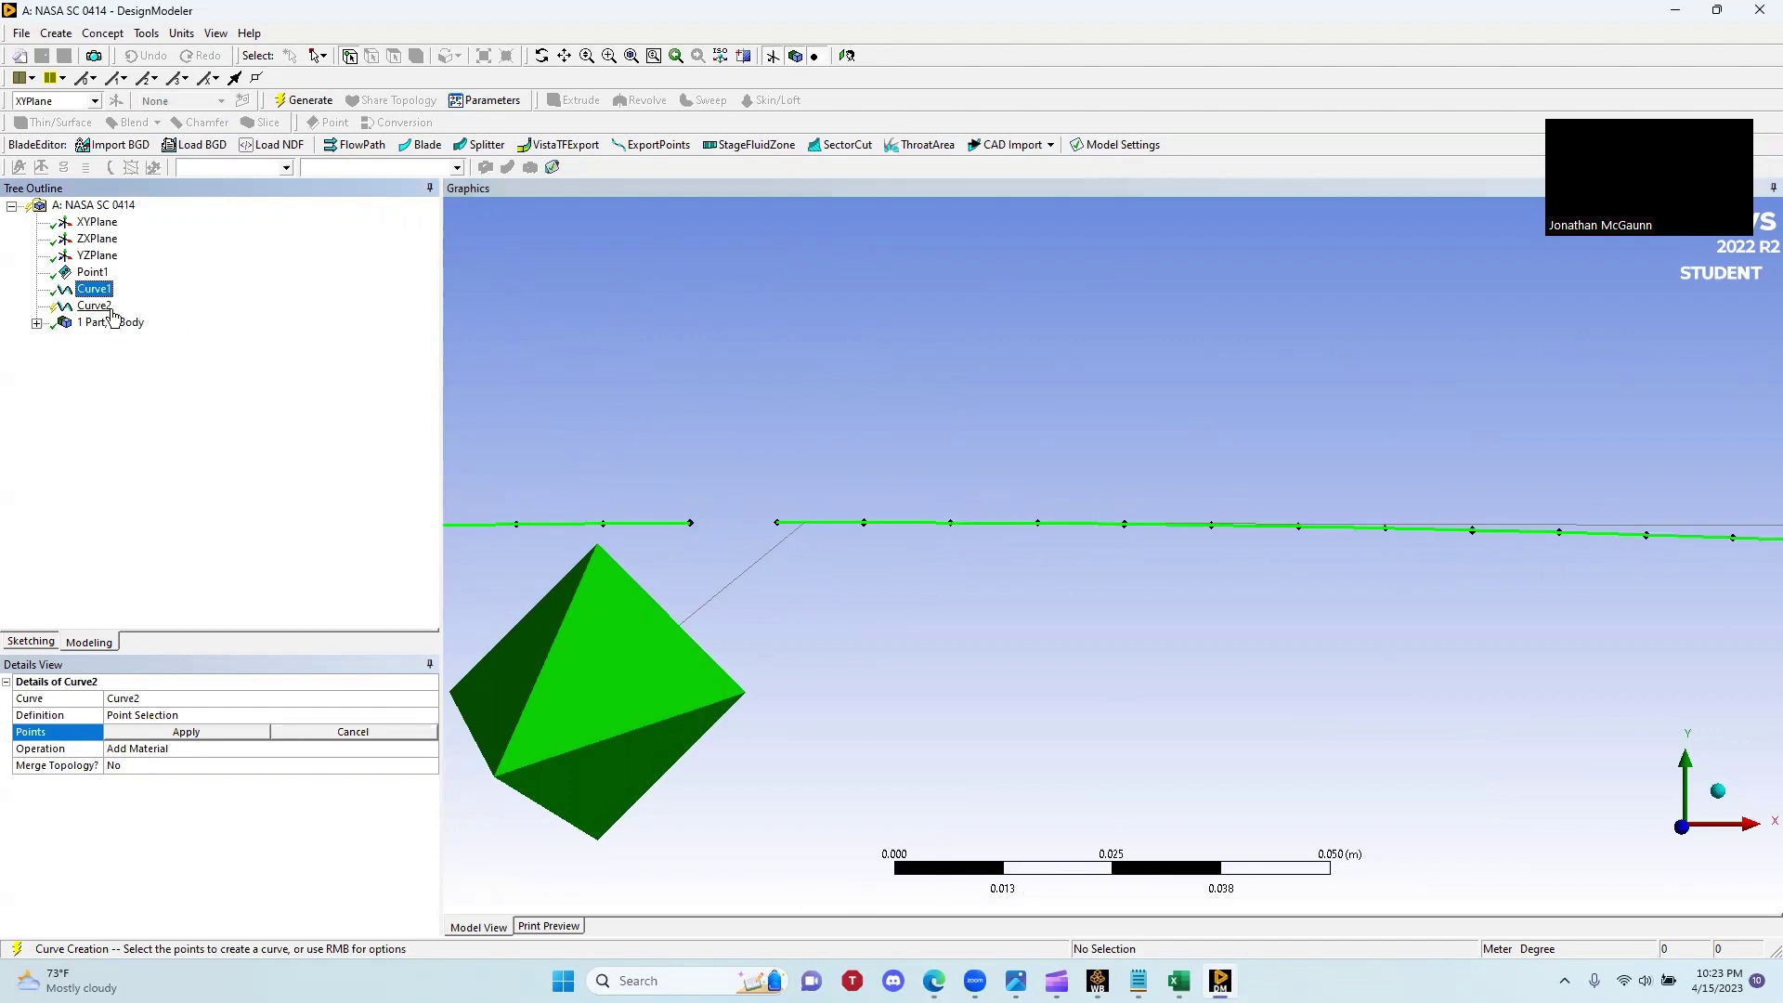
{"action": "left_click", "coordinate": [690, 522]}
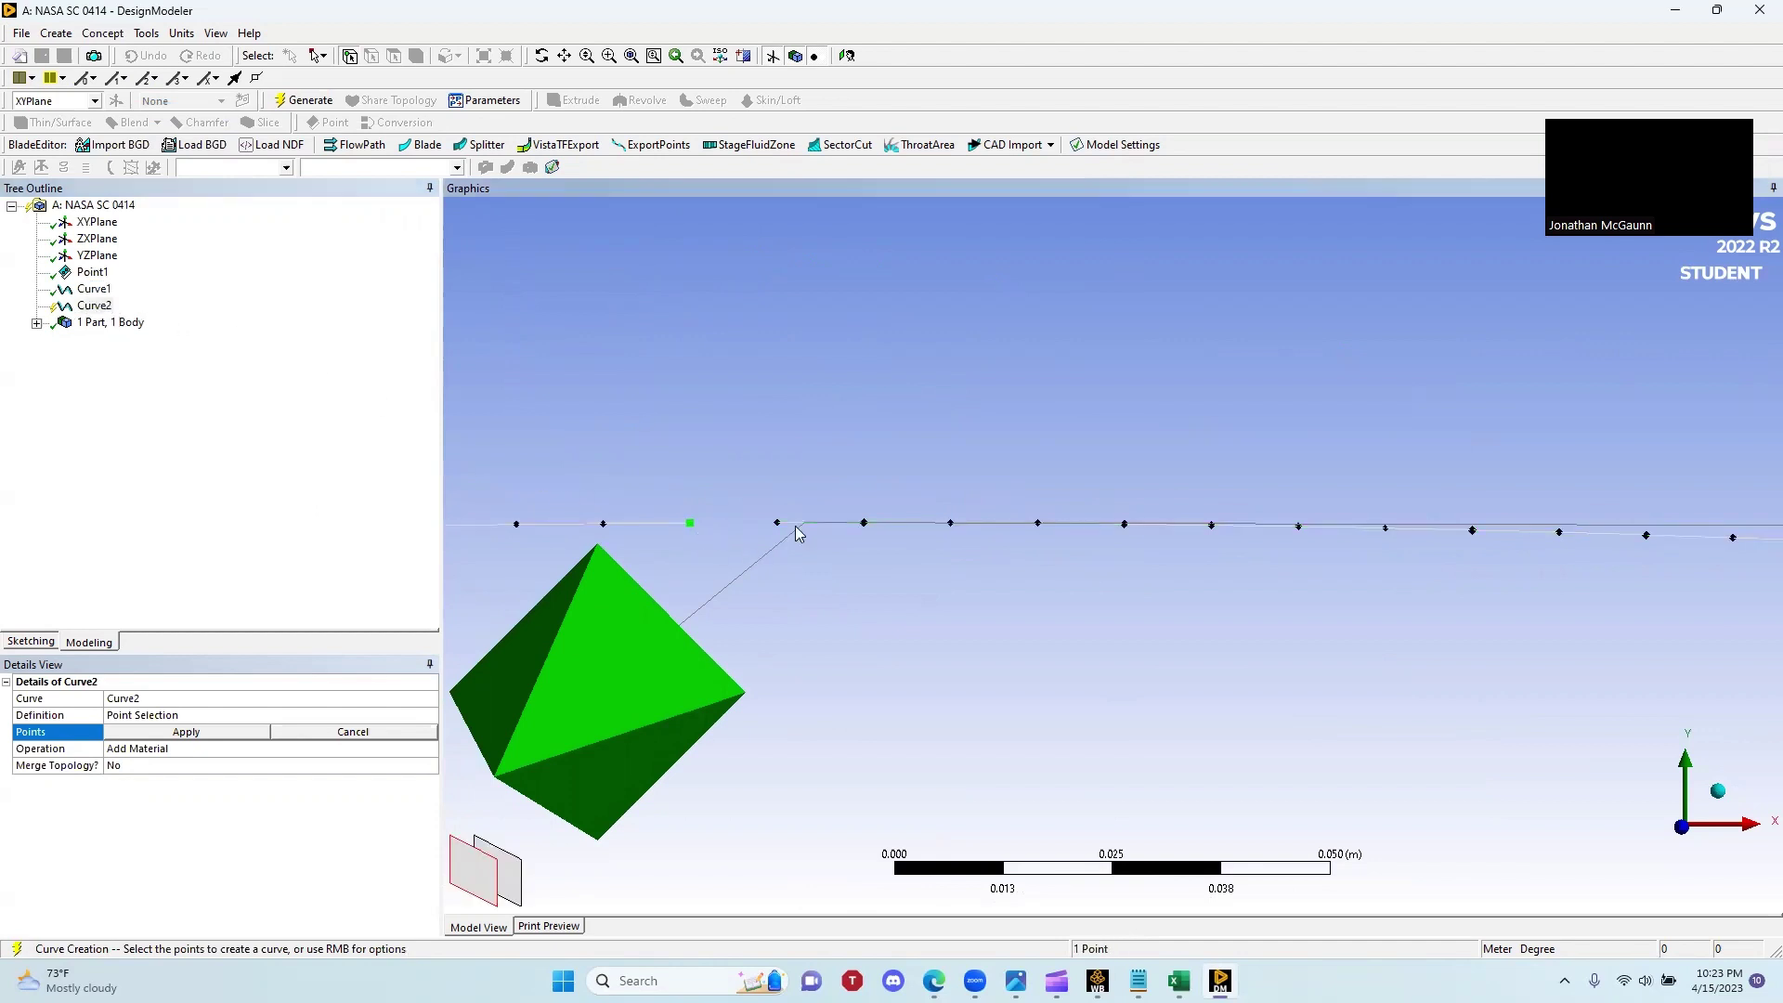
{"action": "left_click", "coordinate": [777, 525], "text": "ctrl"}
{"action": "left_click", "coordinate": [257, 732]}
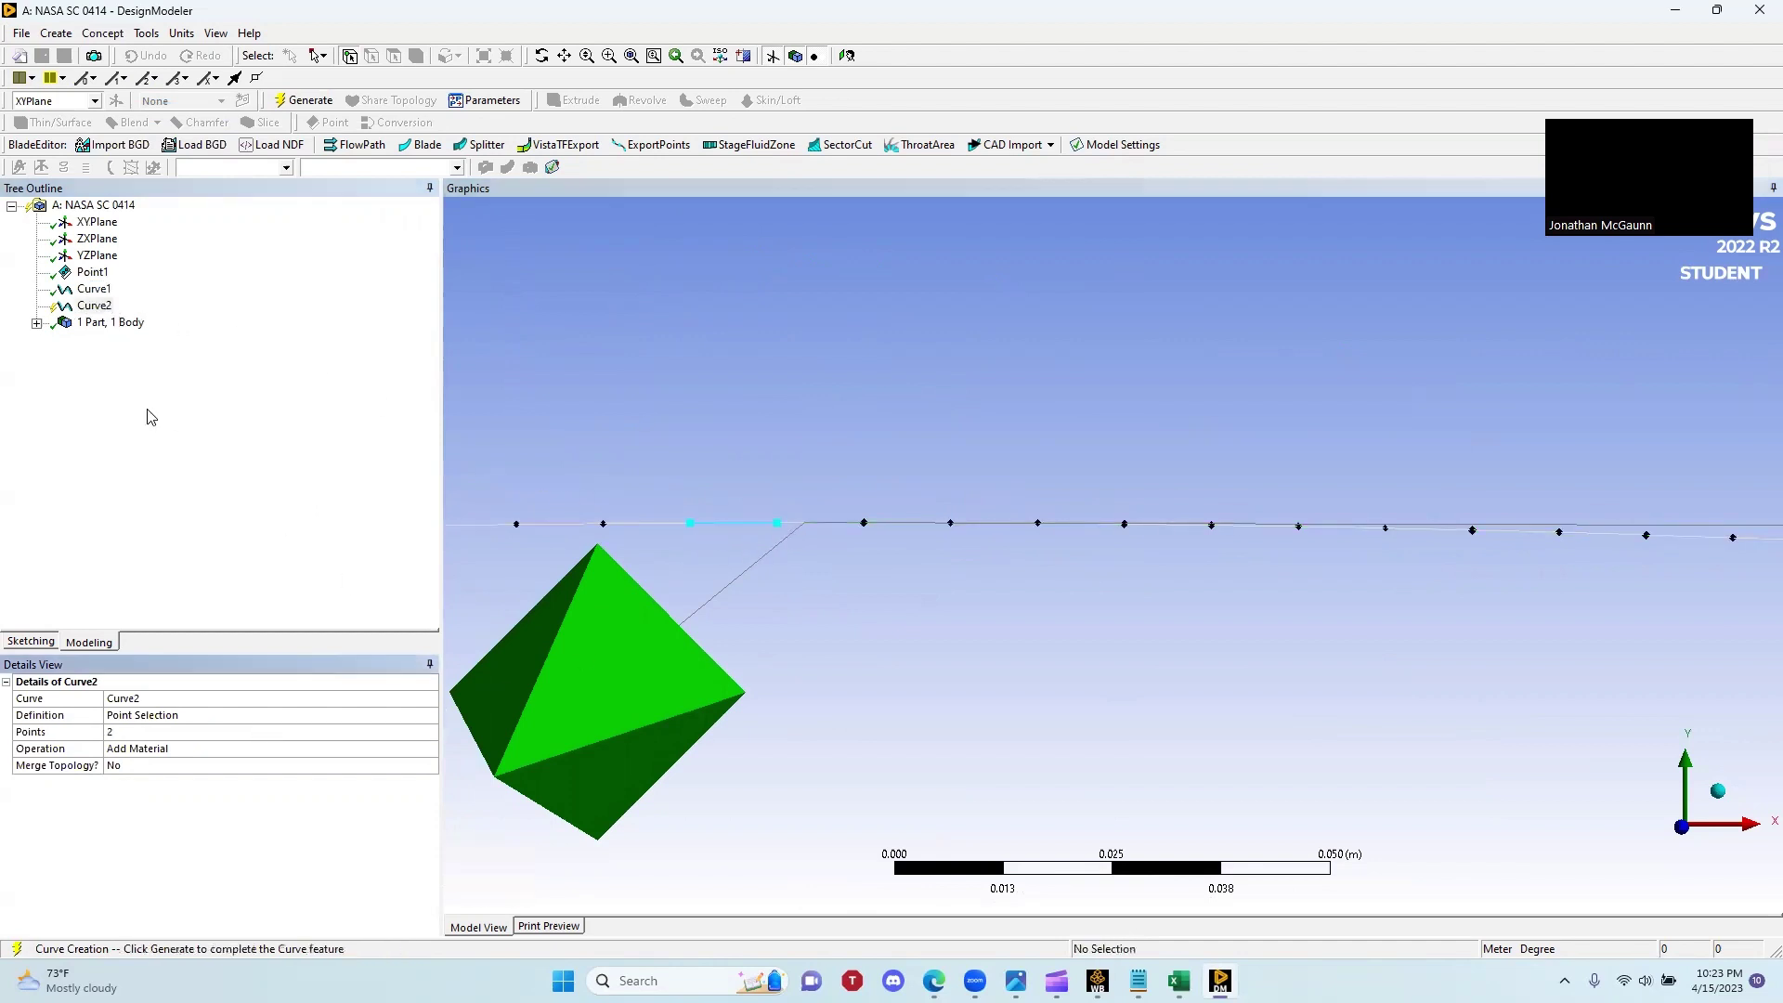
{"action": "left_click", "coordinate": [303, 100]}
Examine the trailing edge, the bridged upper-surface gap and the whole airfoil outline.
{"action": "scroll", "coordinate": [1029, 529], "scroll_direction": "down", "scroll_amount": 4}
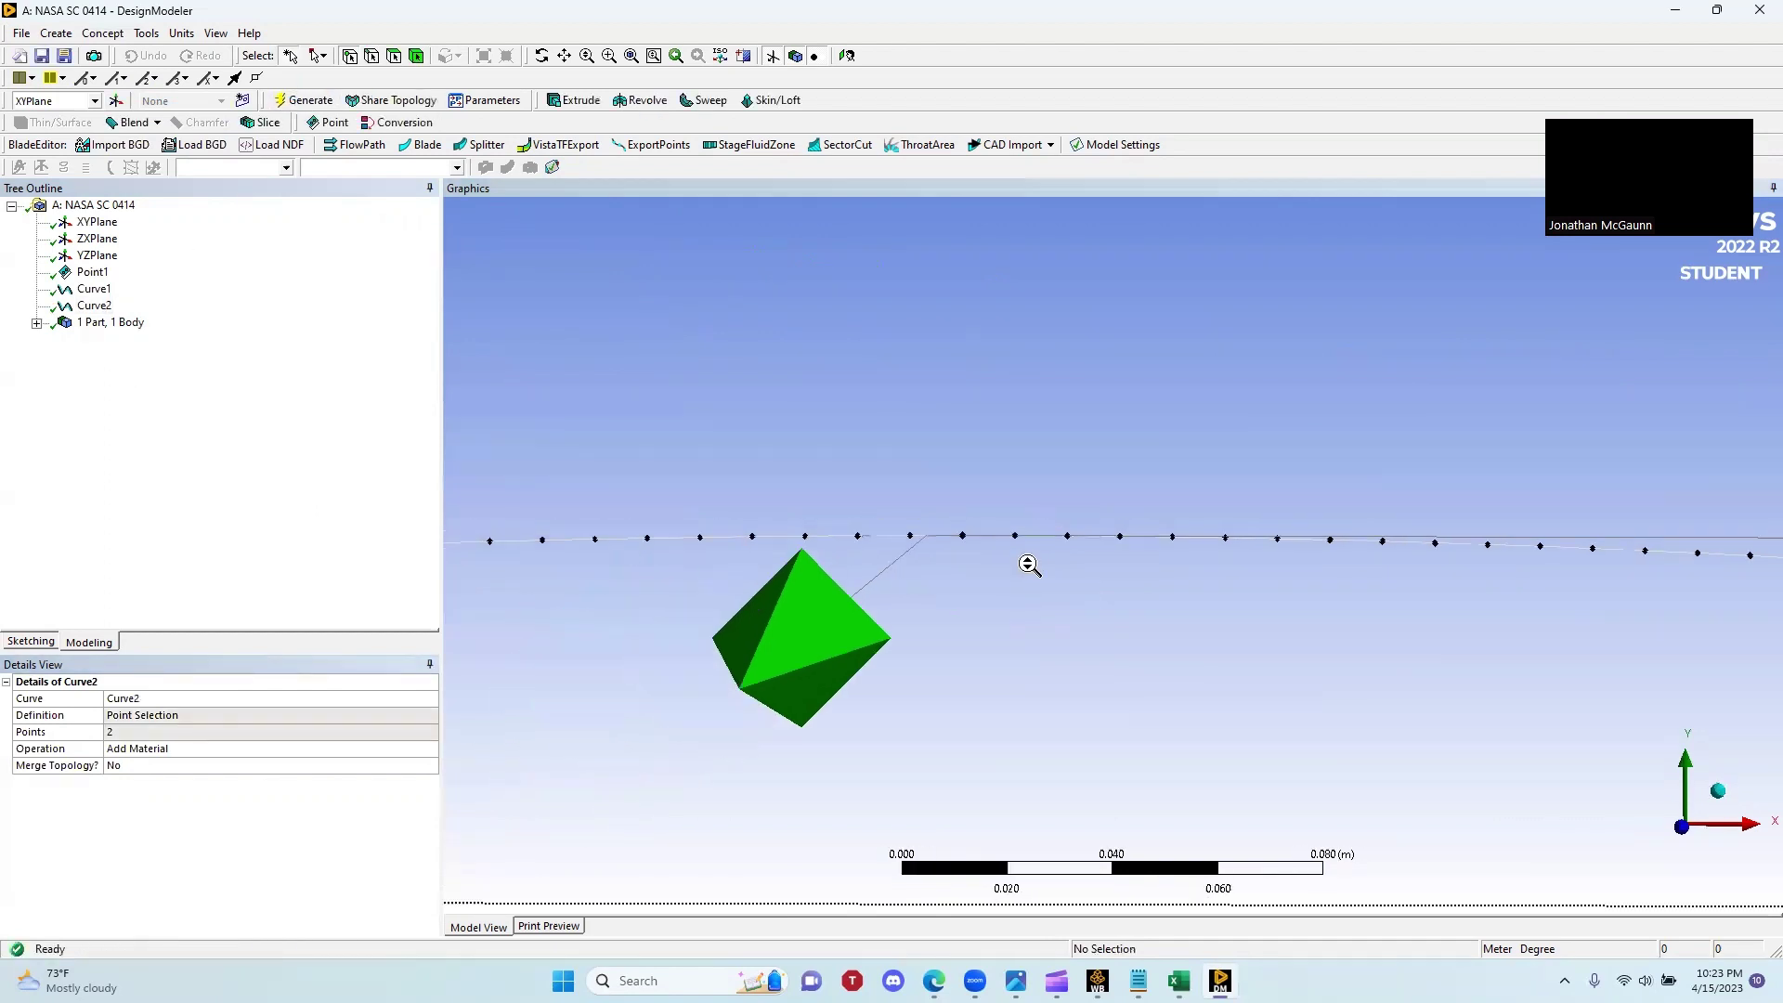
{"action": "scroll", "coordinate": [1051, 585], "scroll_direction": "down", "scroll_amount": 3}
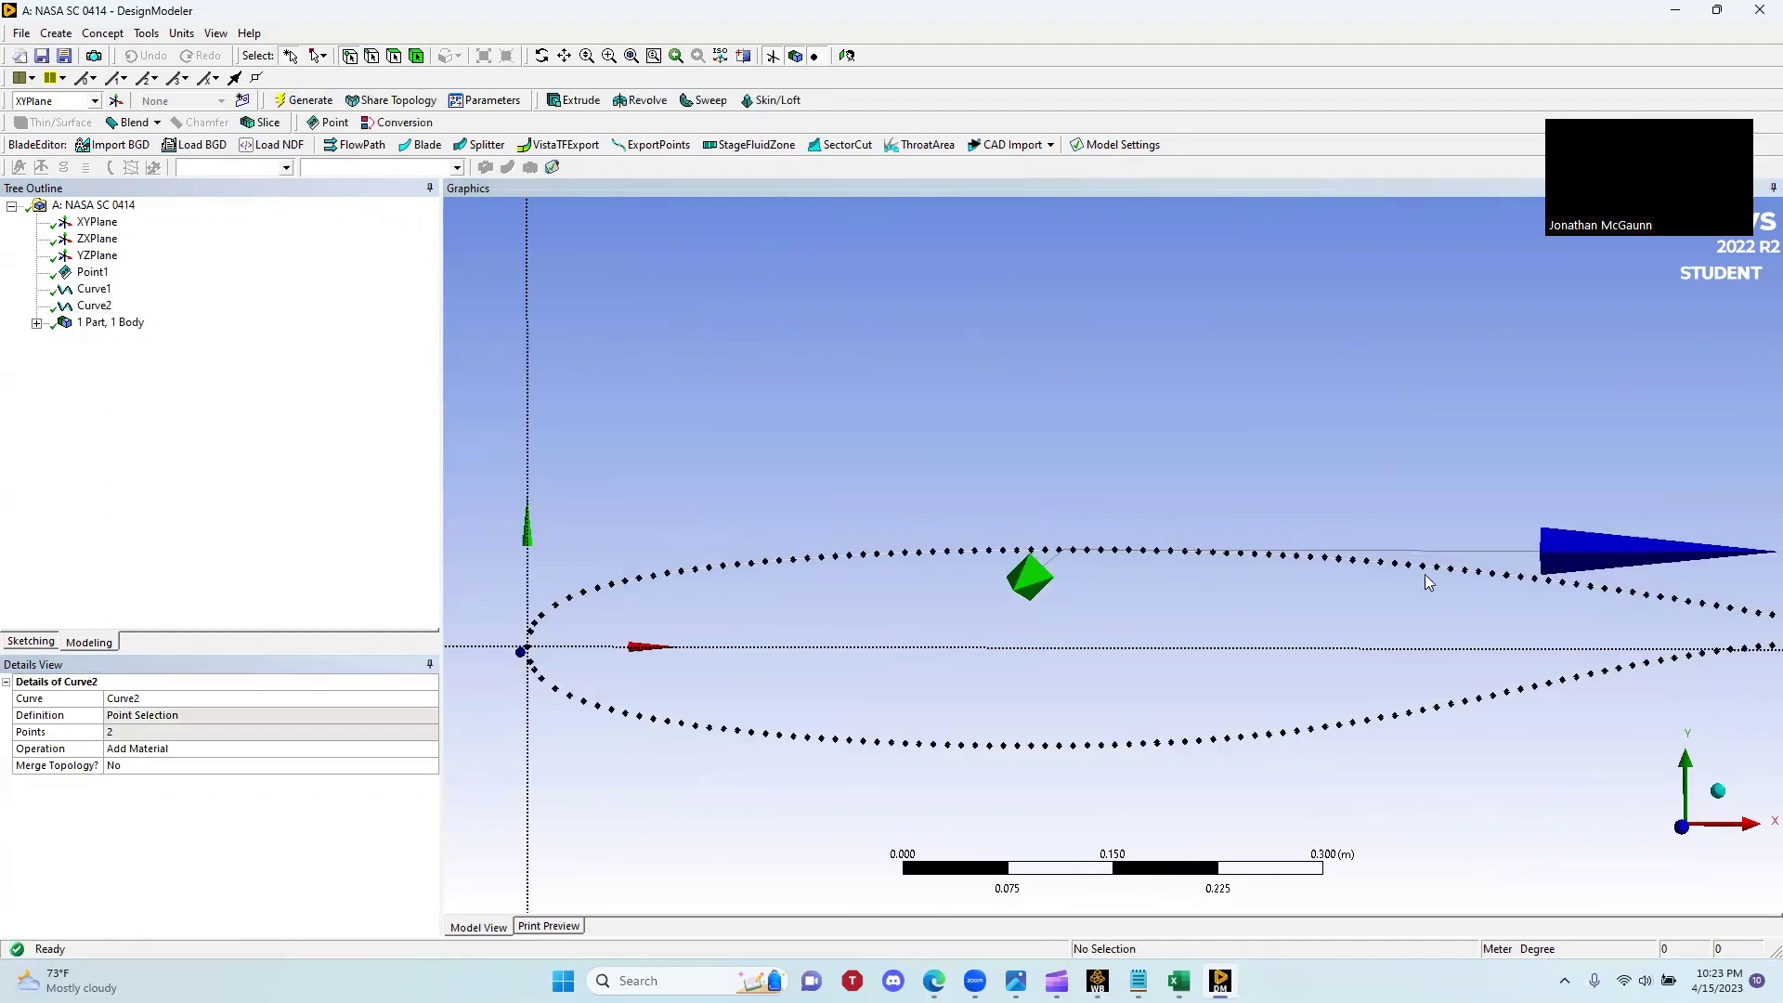
{"action": "middle_click_drag", "start_coordinate": [1751, 643], "coordinate": [1021, 571], "text": "ctrl"}
{"action": "scroll", "coordinate": [1194, 572], "scroll_direction": "up", "scroll_amount": 8}
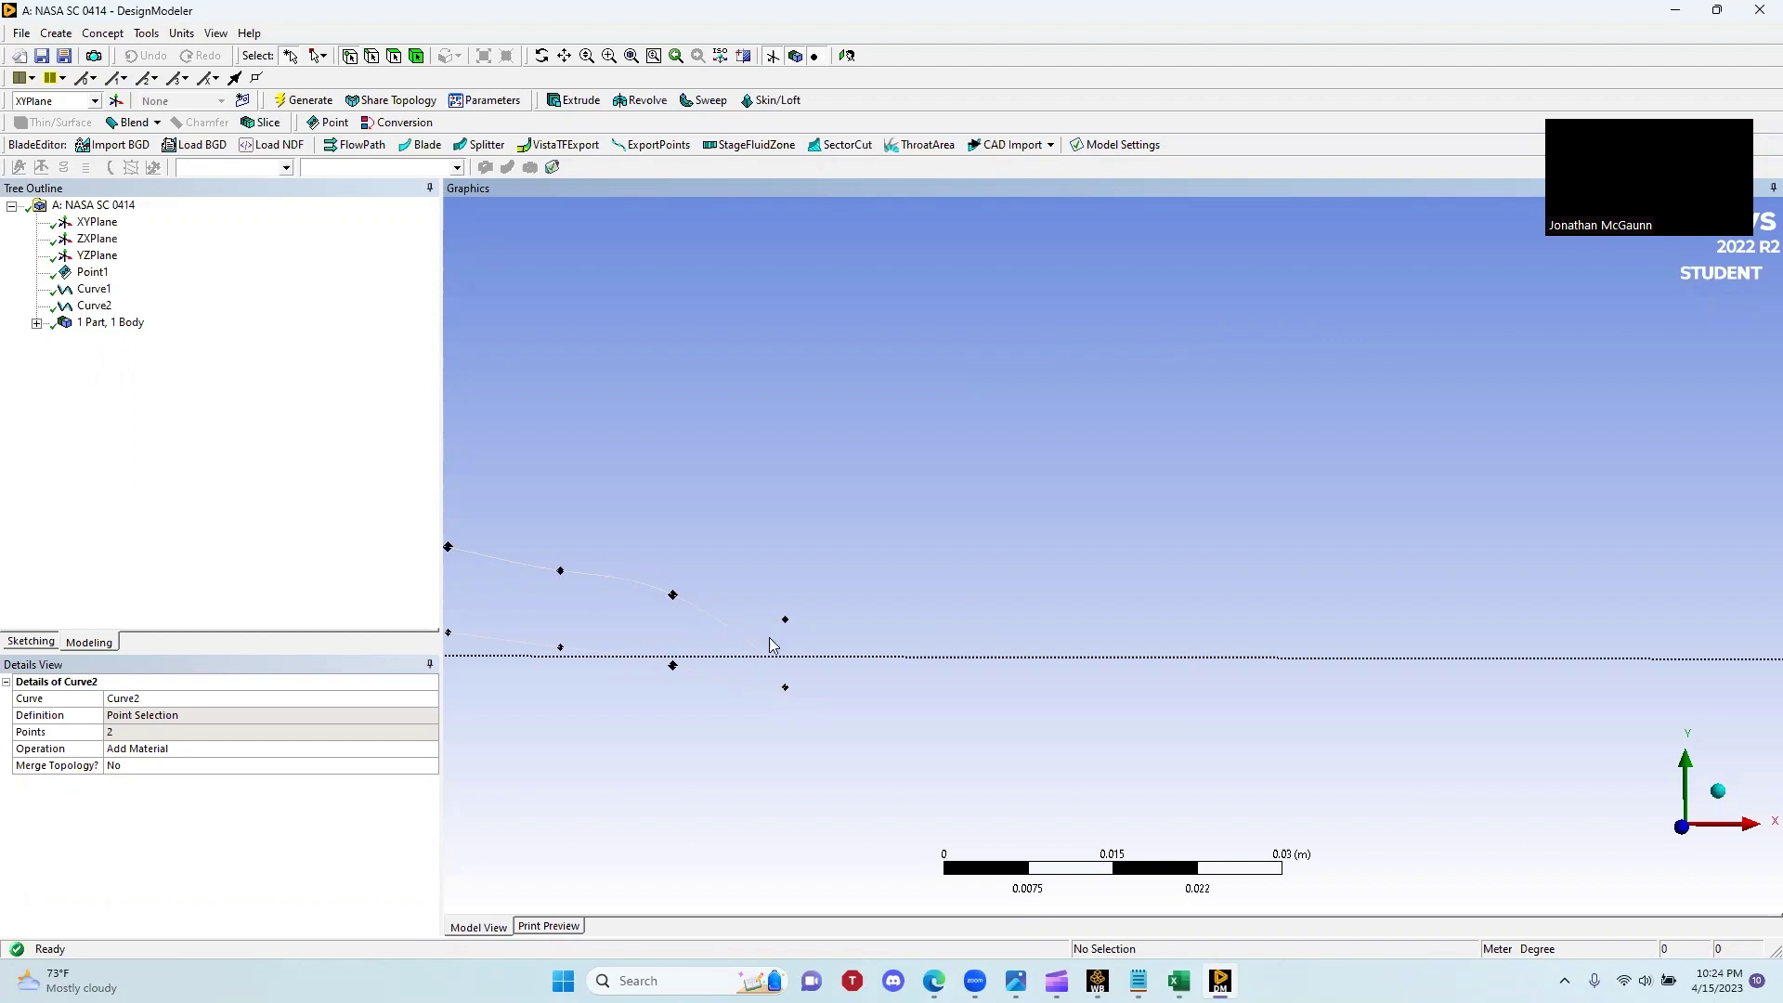
{"action": "scroll", "coordinate": [778, 626], "scroll_direction": "down", "scroll_amount": 6}
{"action": "scroll", "coordinate": [773, 585], "scroll_direction": "down", "scroll_amount": 3}
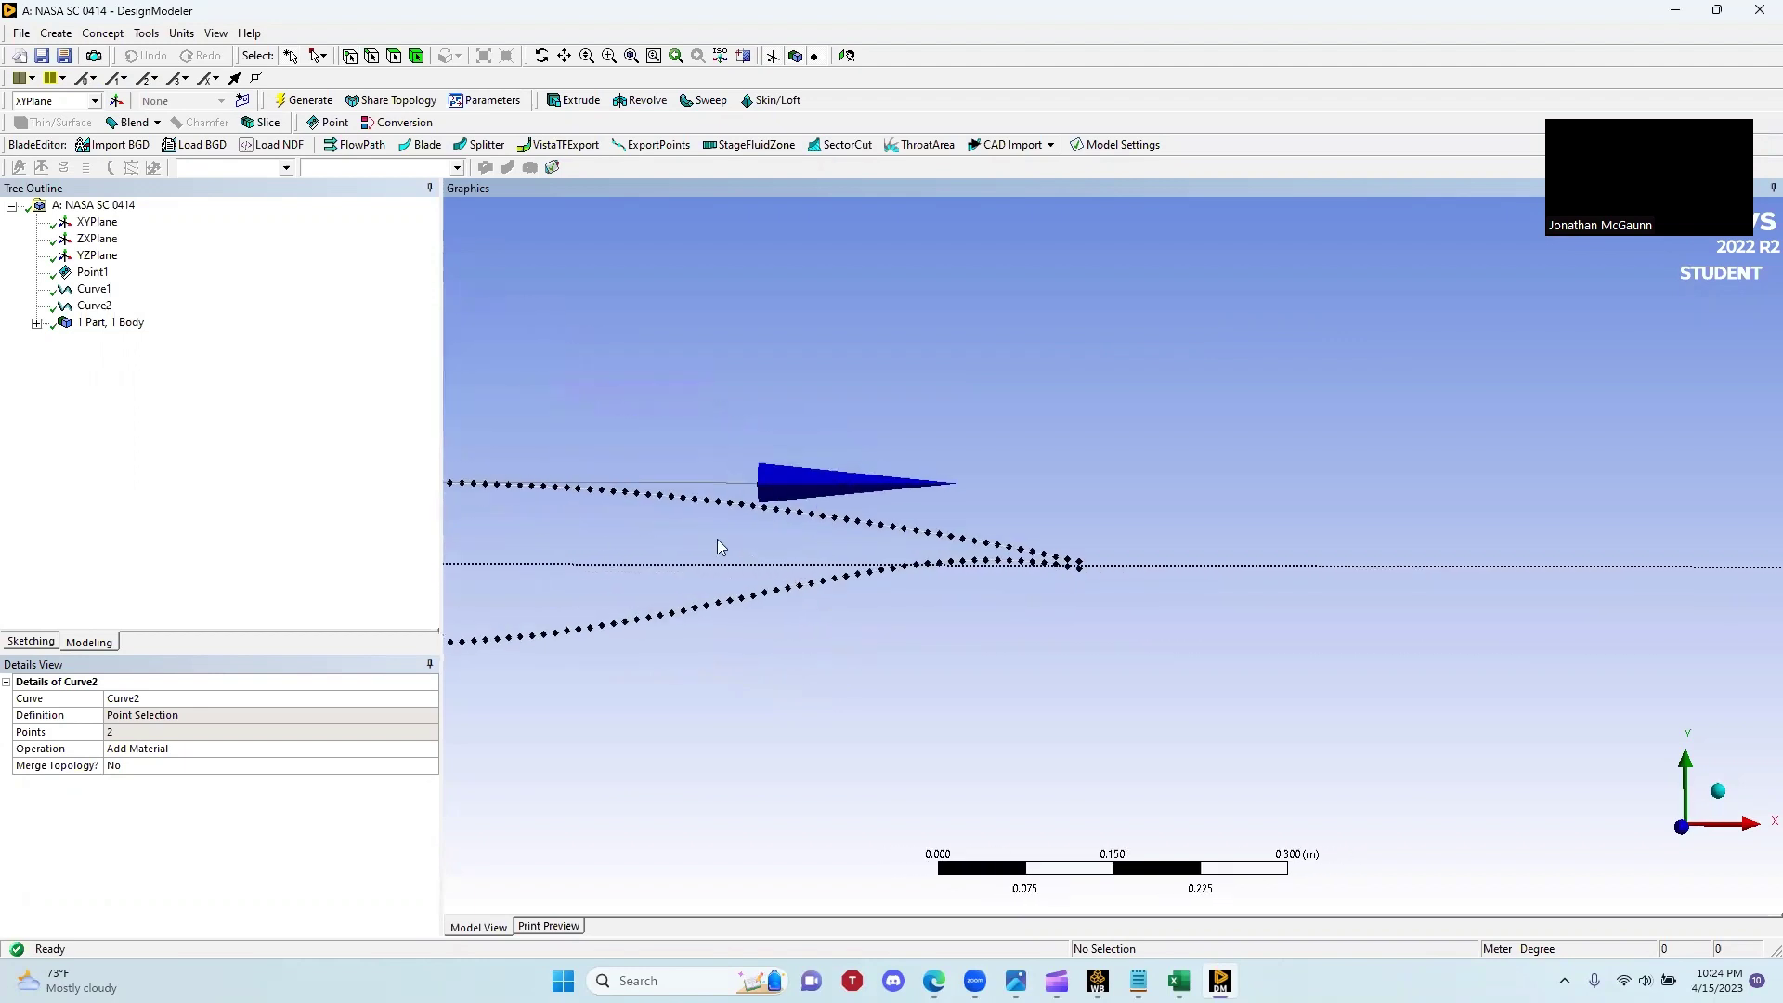
{"action": "middle_click_drag", "start_coordinate": [767, 536], "coordinate": [1071, 586], "text": "ctrl"}
{"action": "scroll", "coordinate": [1084, 583], "scroll_direction": "up", "scroll_amount": 5}
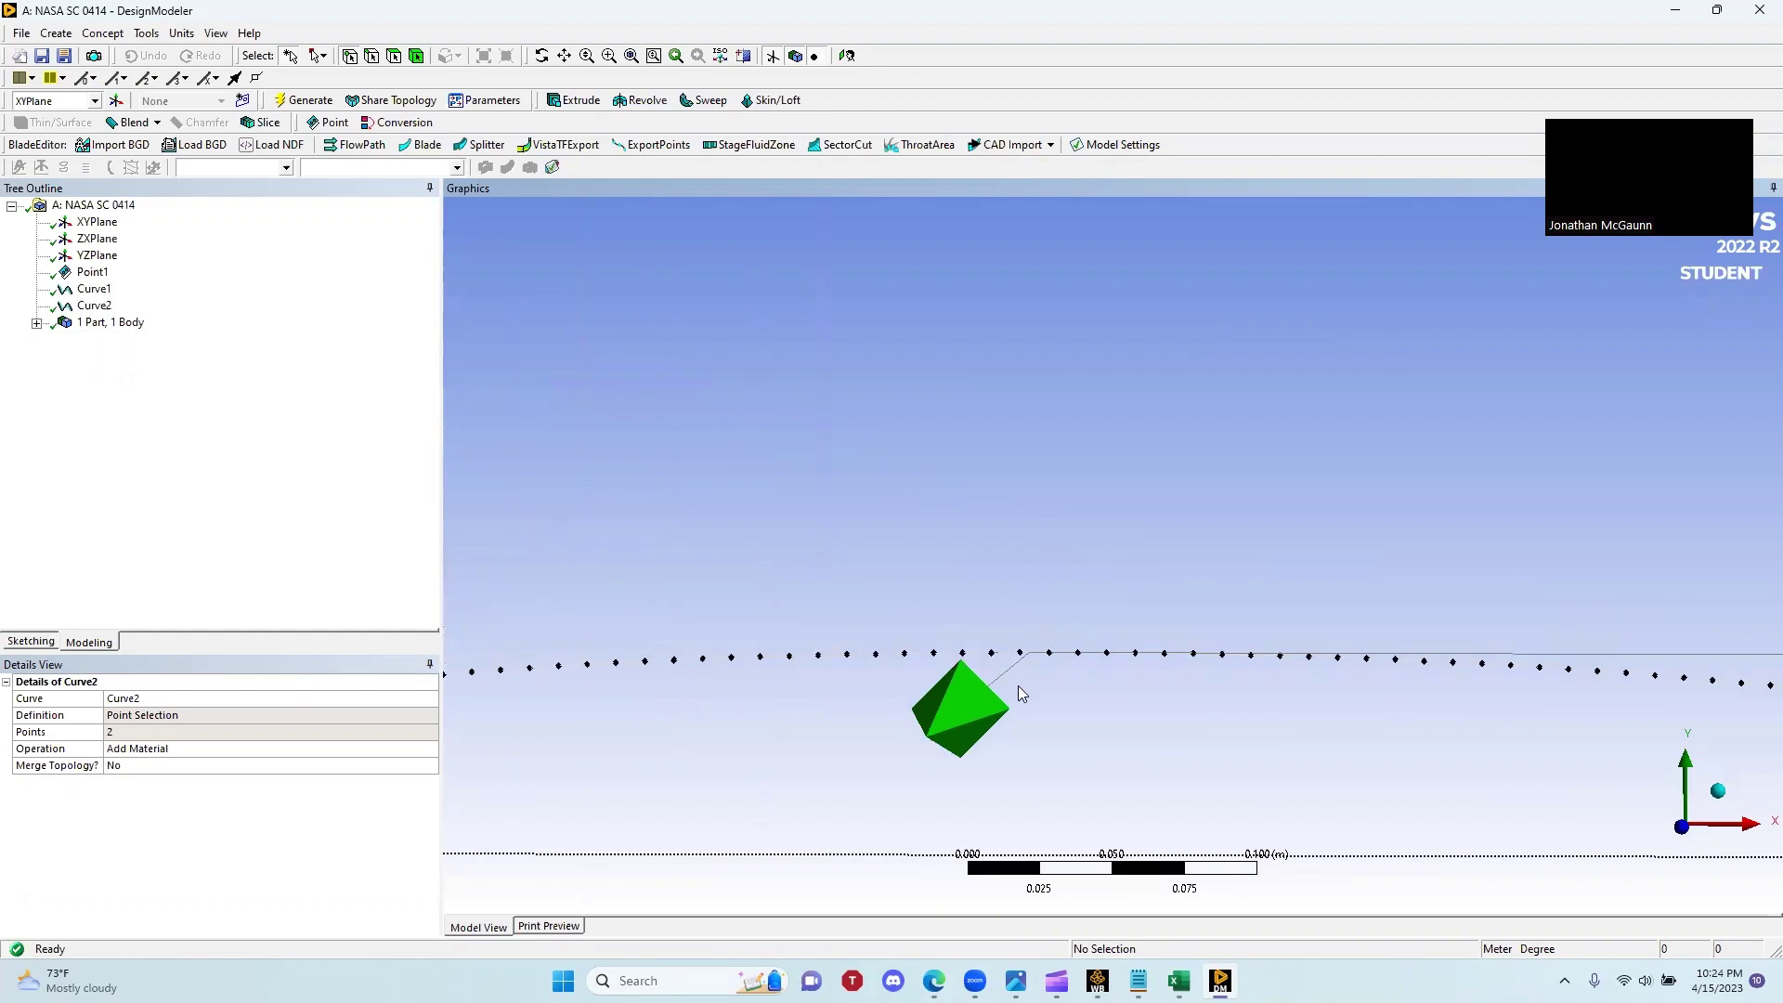
{"action": "scroll", "coordinate": [1038, 720], "scroll_direction": "down", "scroll_amount": 4}
{"action": "middle_click_drag", "start_coordinate": [1118, 699], "coordinate": [1063, 538], "text": "ctrl"}
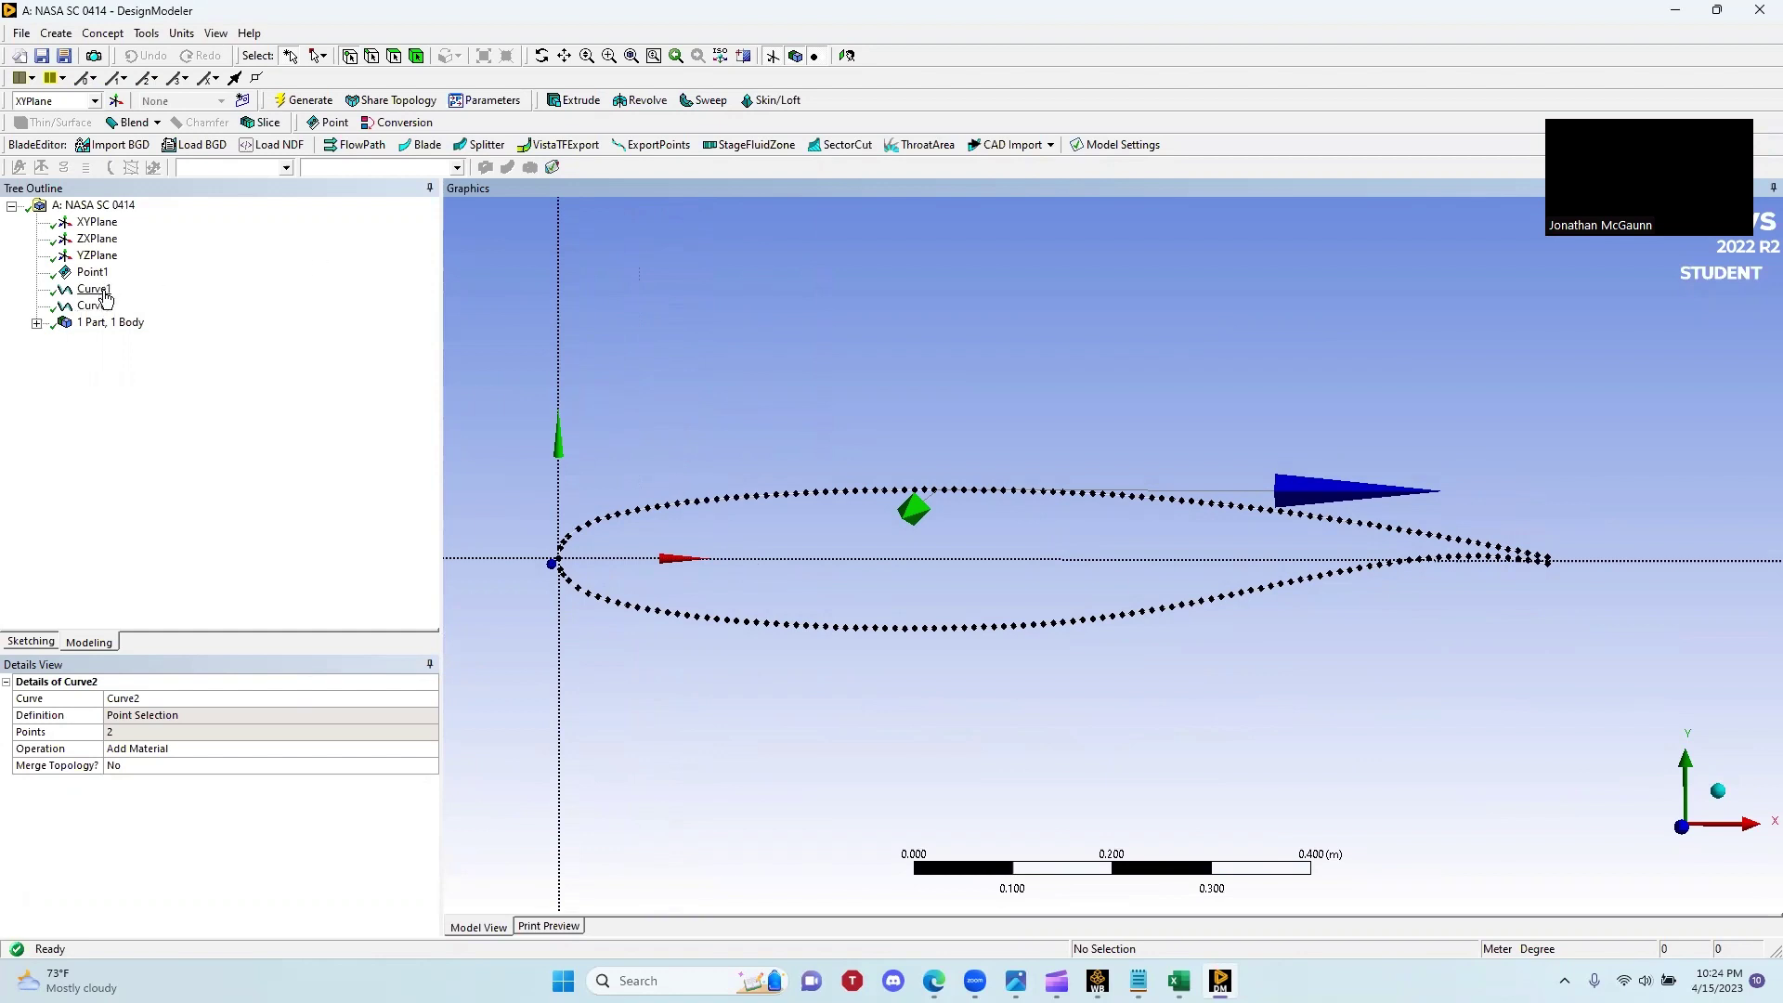
{"action": "left_click", "coordinate": [152, 484]}
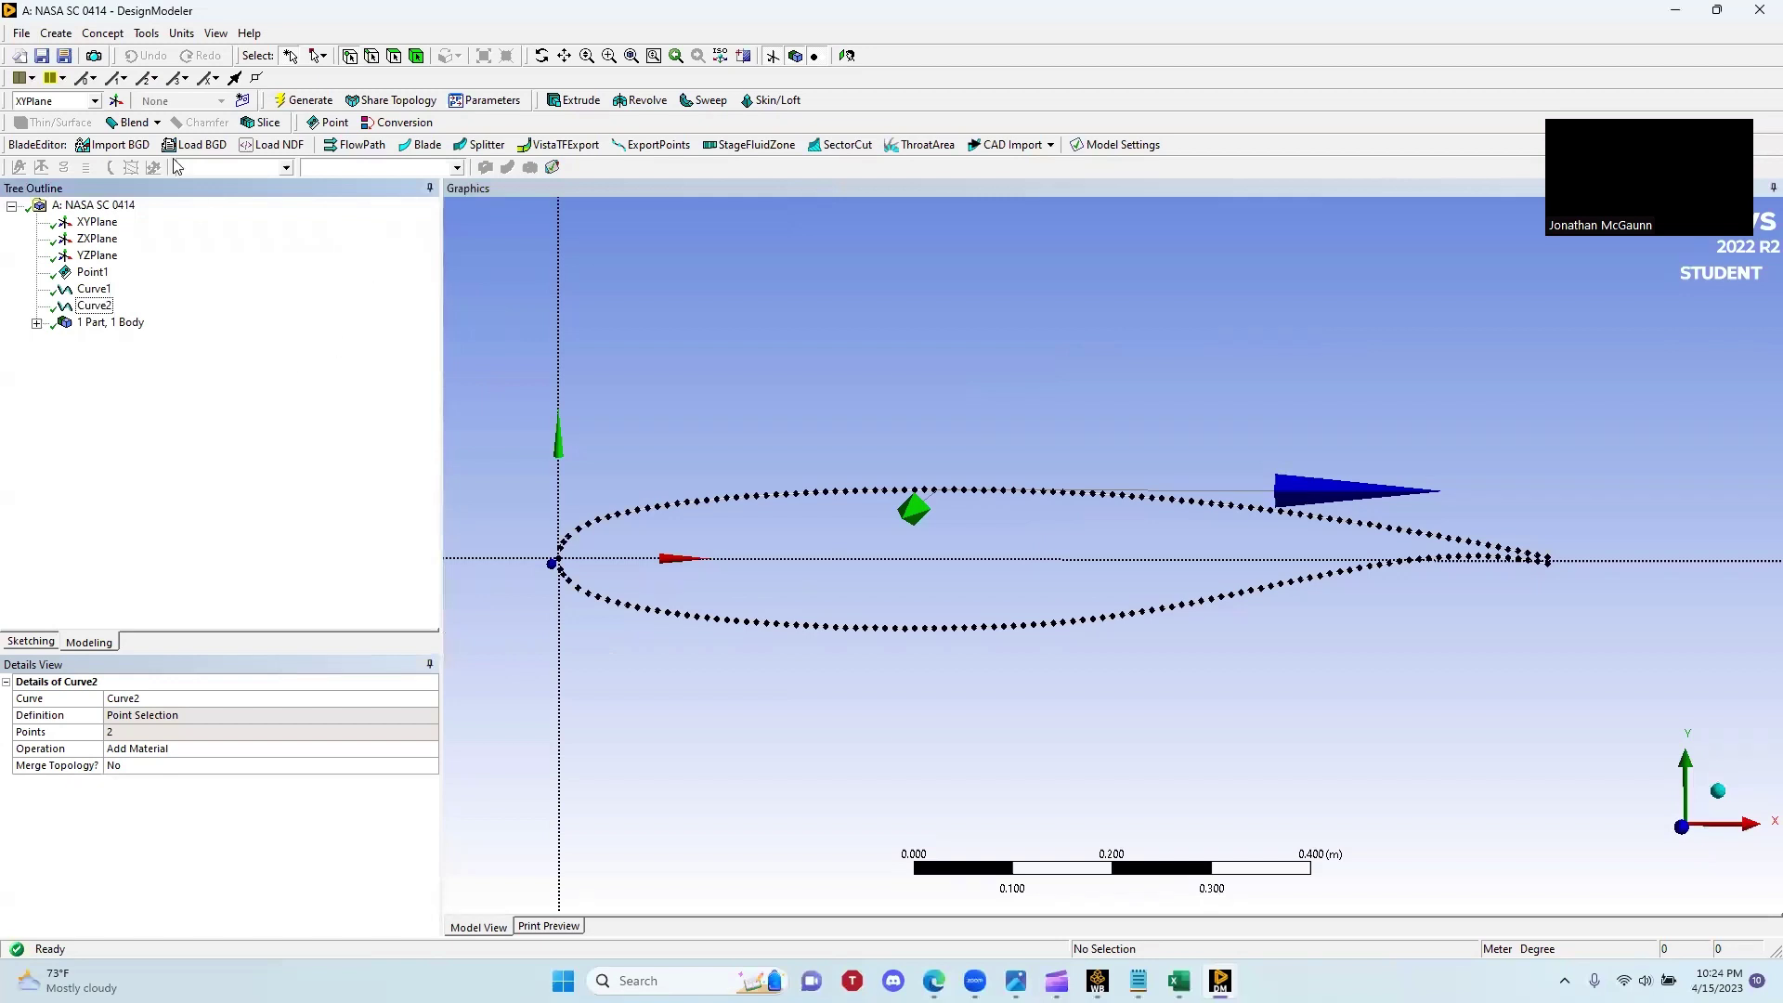
Create and generate a surface from edges using the main airfoil curve and the short bridging curve.
{"action": "left_click", "coordinate": [115, 37]}
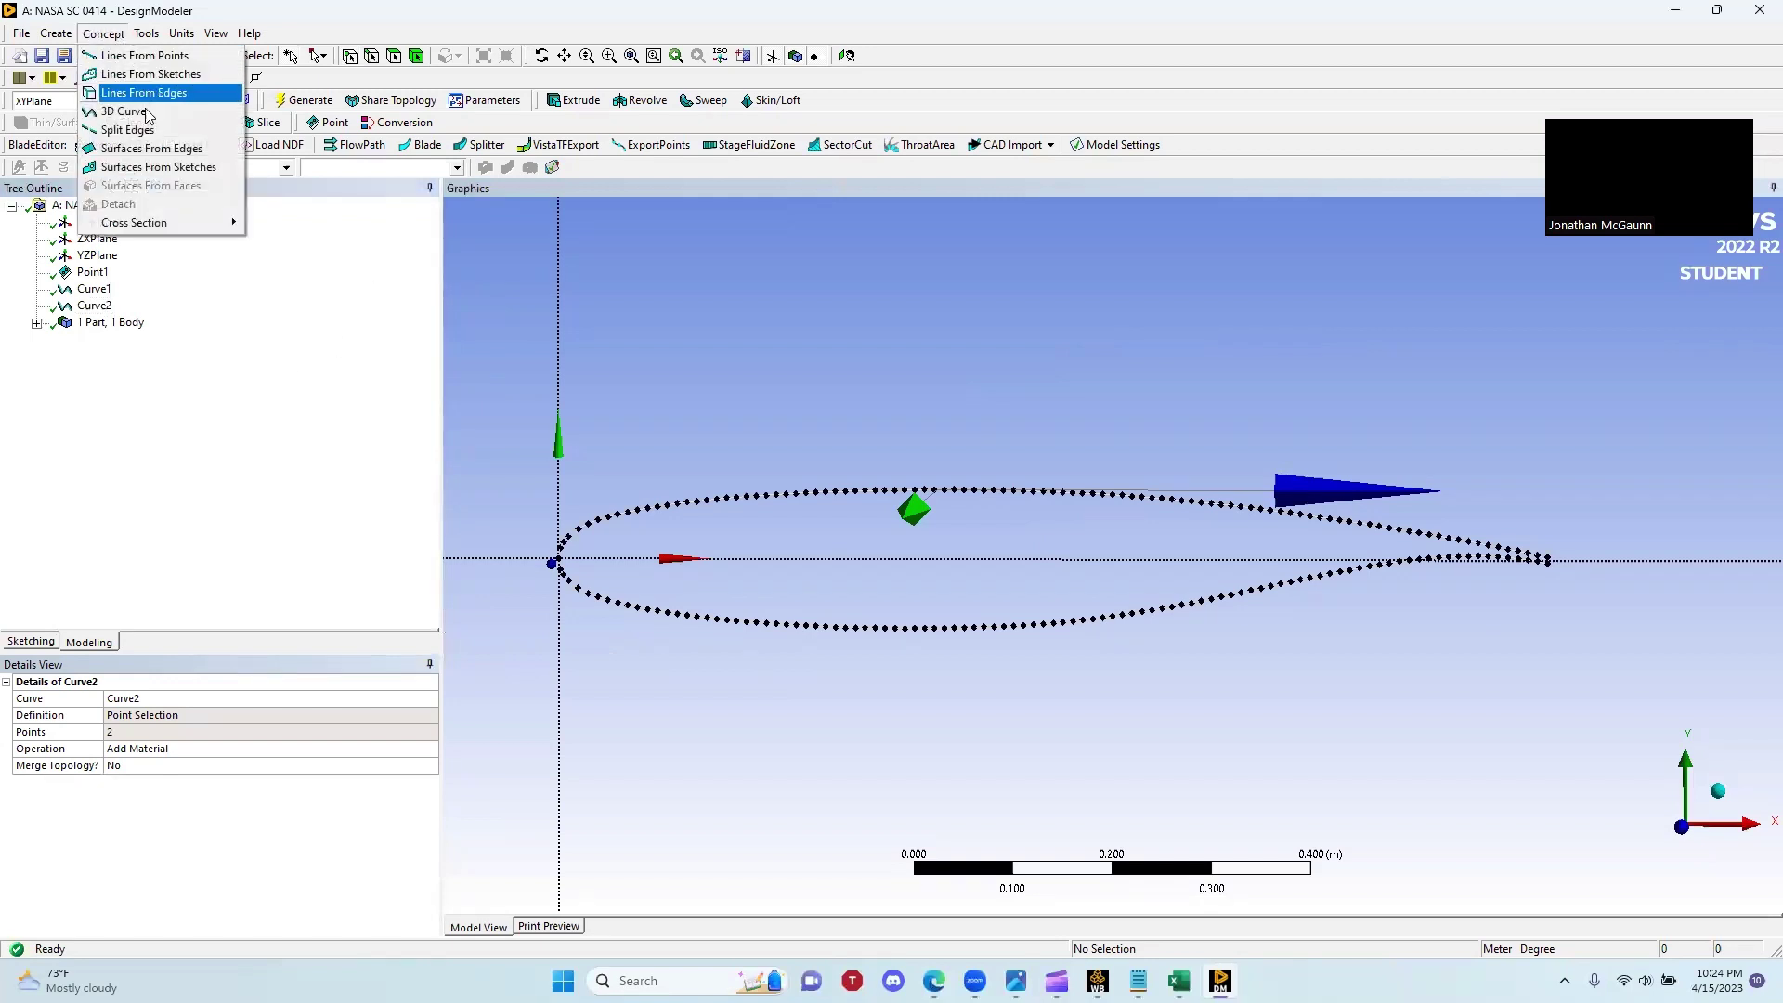
{"action": "left_click", "coordinate": [149, 151]}
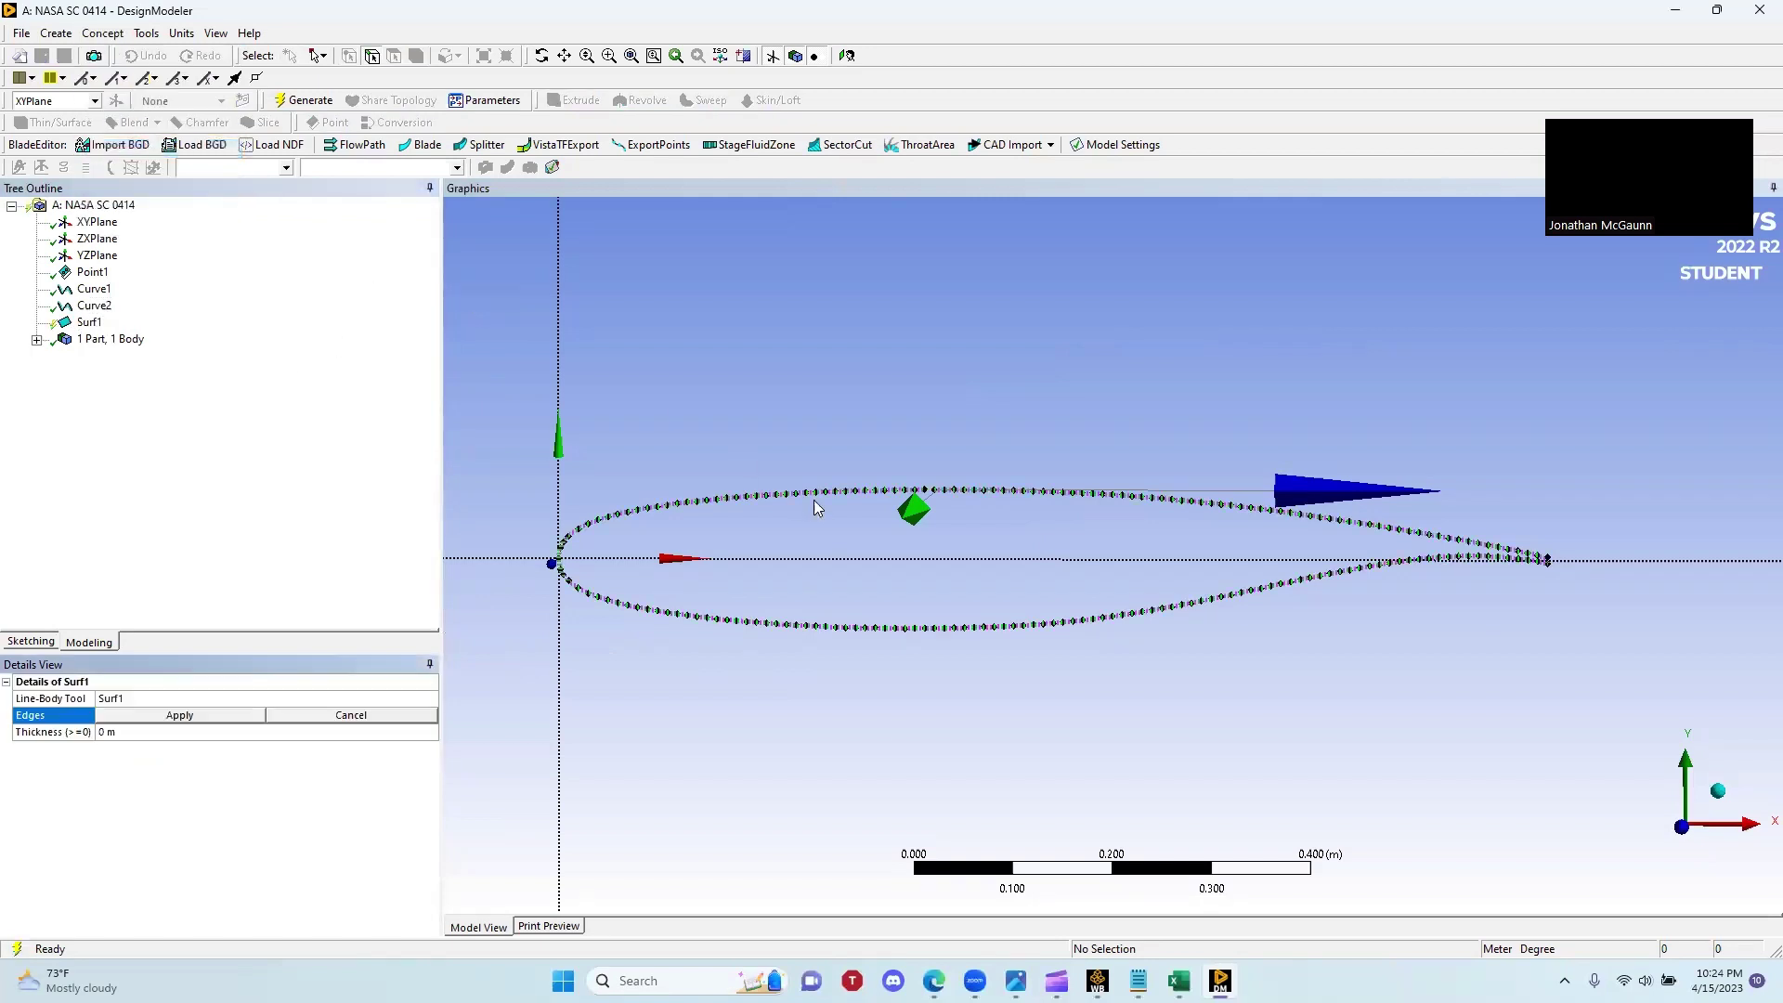
{"action": "left_click", "coordinate": [919, 492]}
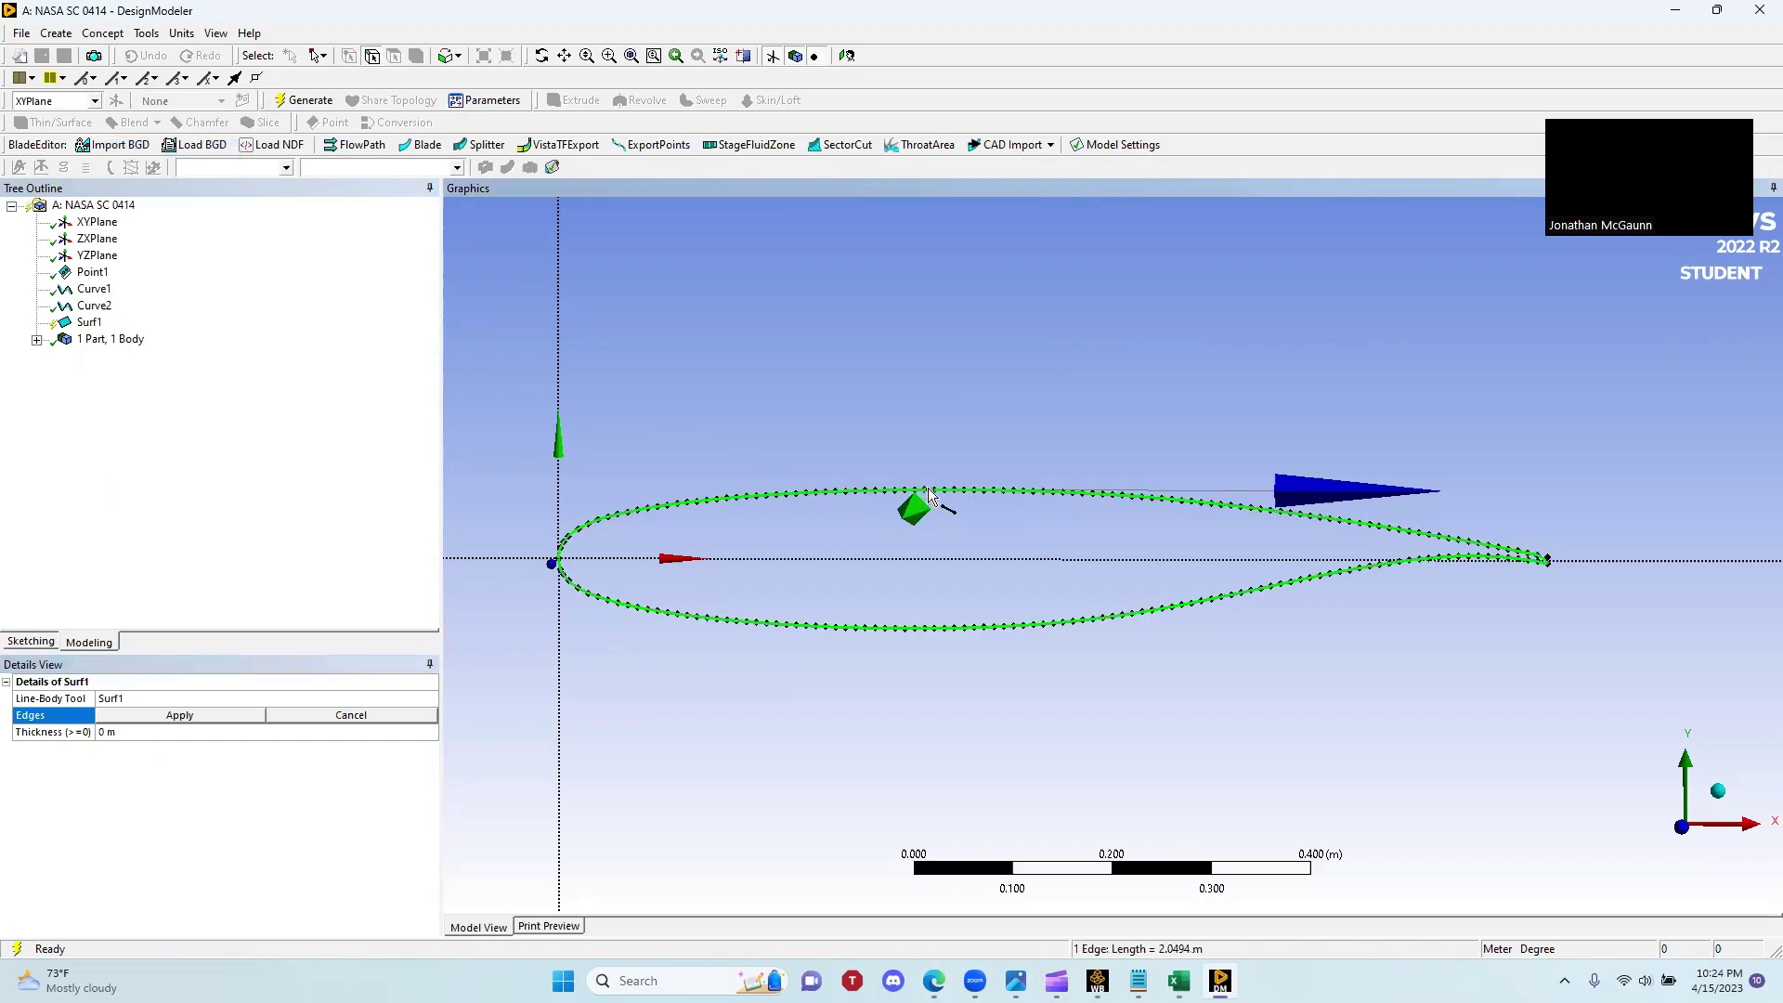
{"action": "left_click", "coordinate": [929, 495], "text": "ctrl"}
{"action": "left_click", "coordinate": [118, 717]}
{"action": "left_click", "coordinate": [306, 100]}
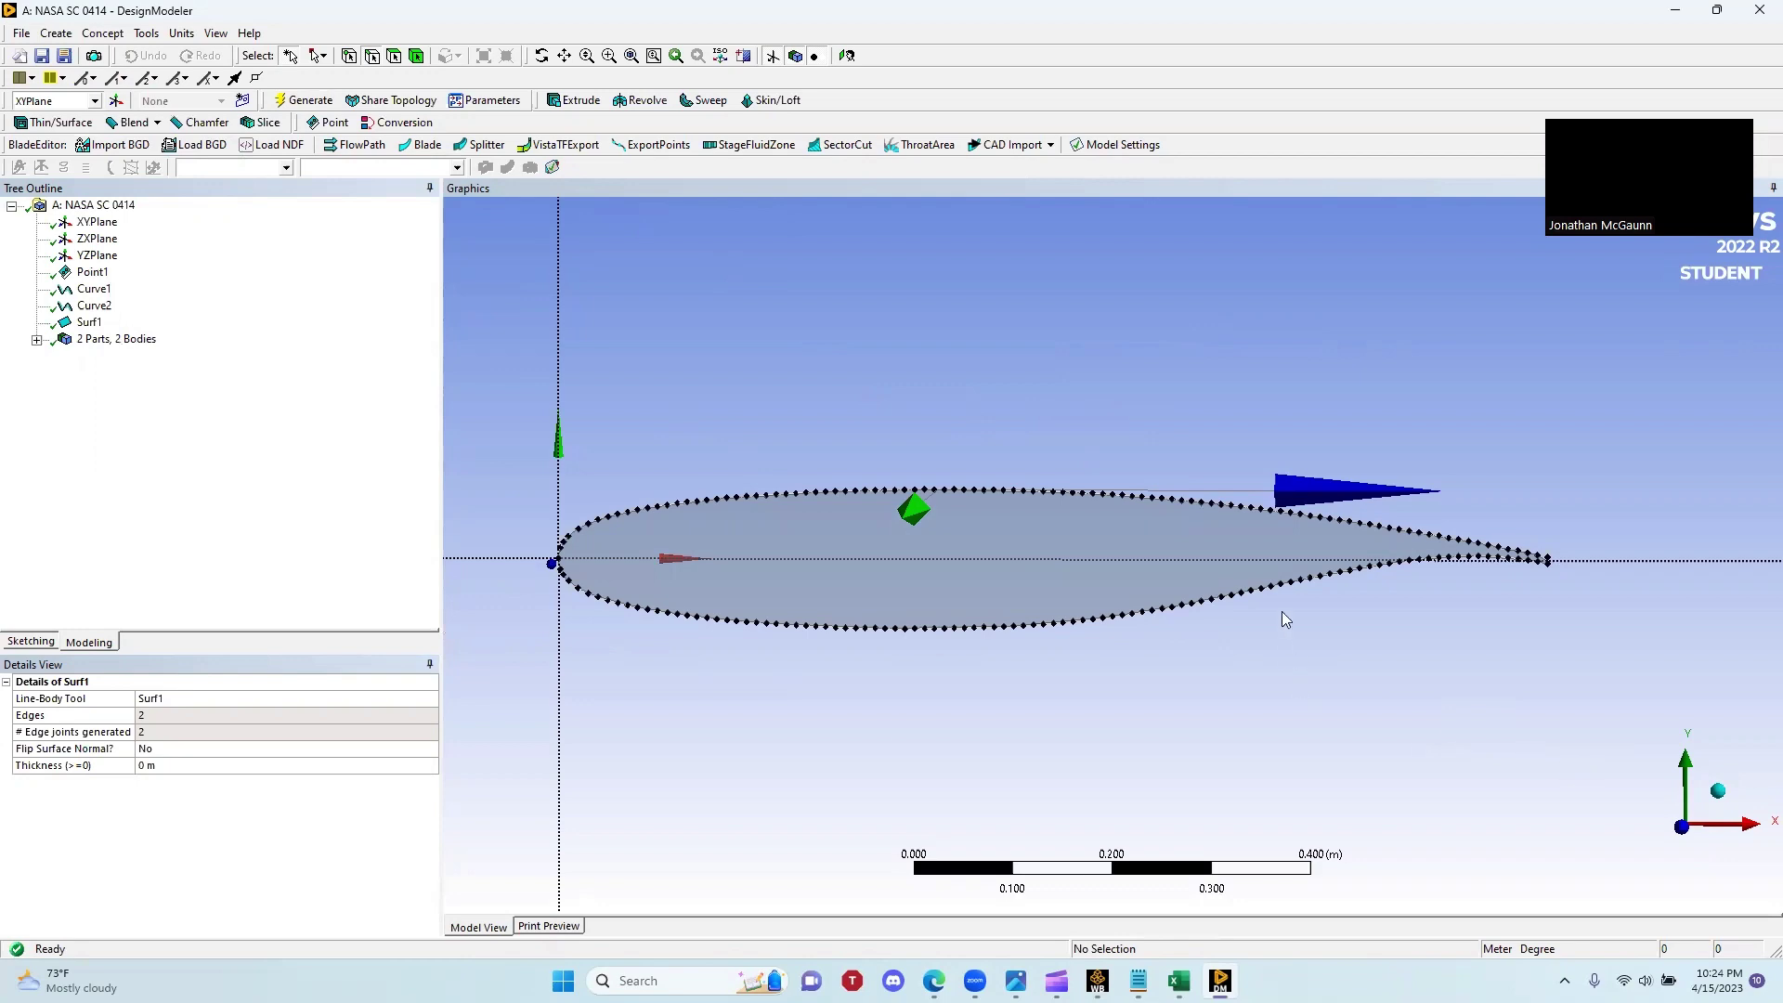
Examine the generated airfoil surface overall and up close at the trailing edge, finishing with the whole profile facing the XY plane.
{"action": "middle_click_drag", "start_coordinate": [1226, 533], "coordinate": [1254, 454], "text": "ctrl"}
{"action": "scroll", "coordinate": [825, 455], "scroll_direction": "up", "scroll_amount": 6}
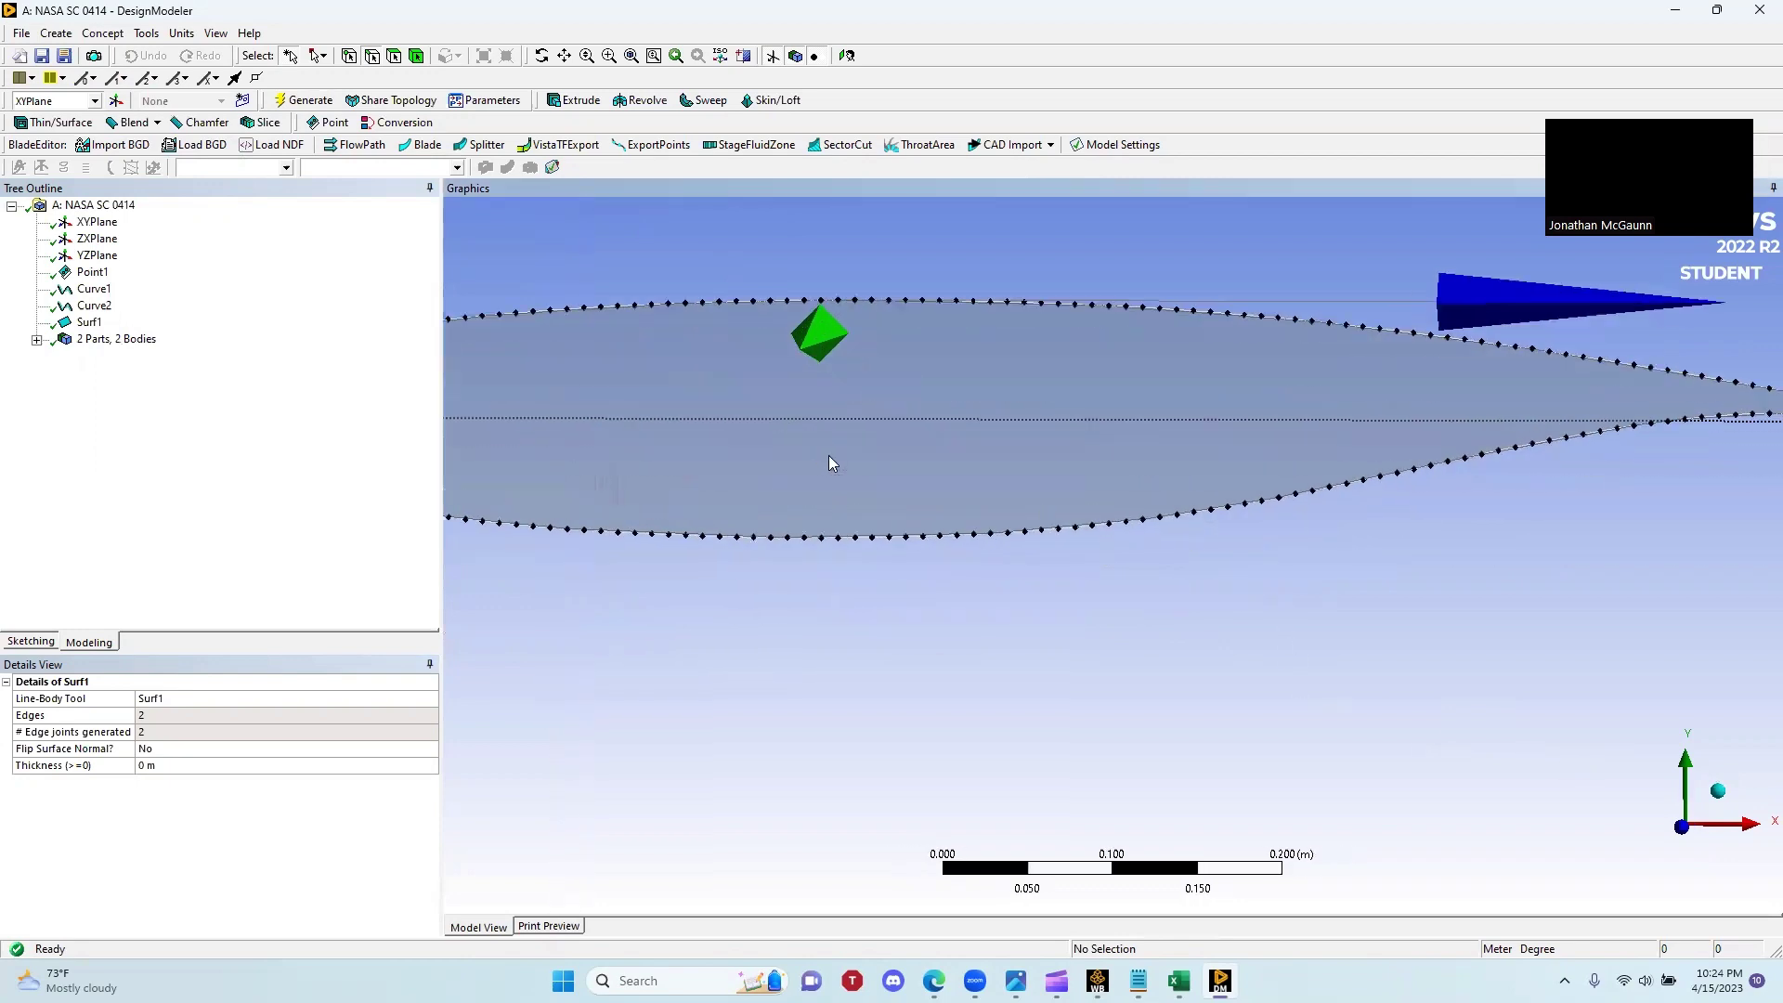
{"action": "scroll", "coordinate": [825, 453], "scroll_direction": "down", "scroll_amount": 7}
{"action": "scroll", "coordinate": [929, 454], "scroll_direction": "down", "scroll_amount": 3}
{"action": "scroll", "coordinate": [1006, 464], "scroll_direction": "up", "scroll_amount": 5}
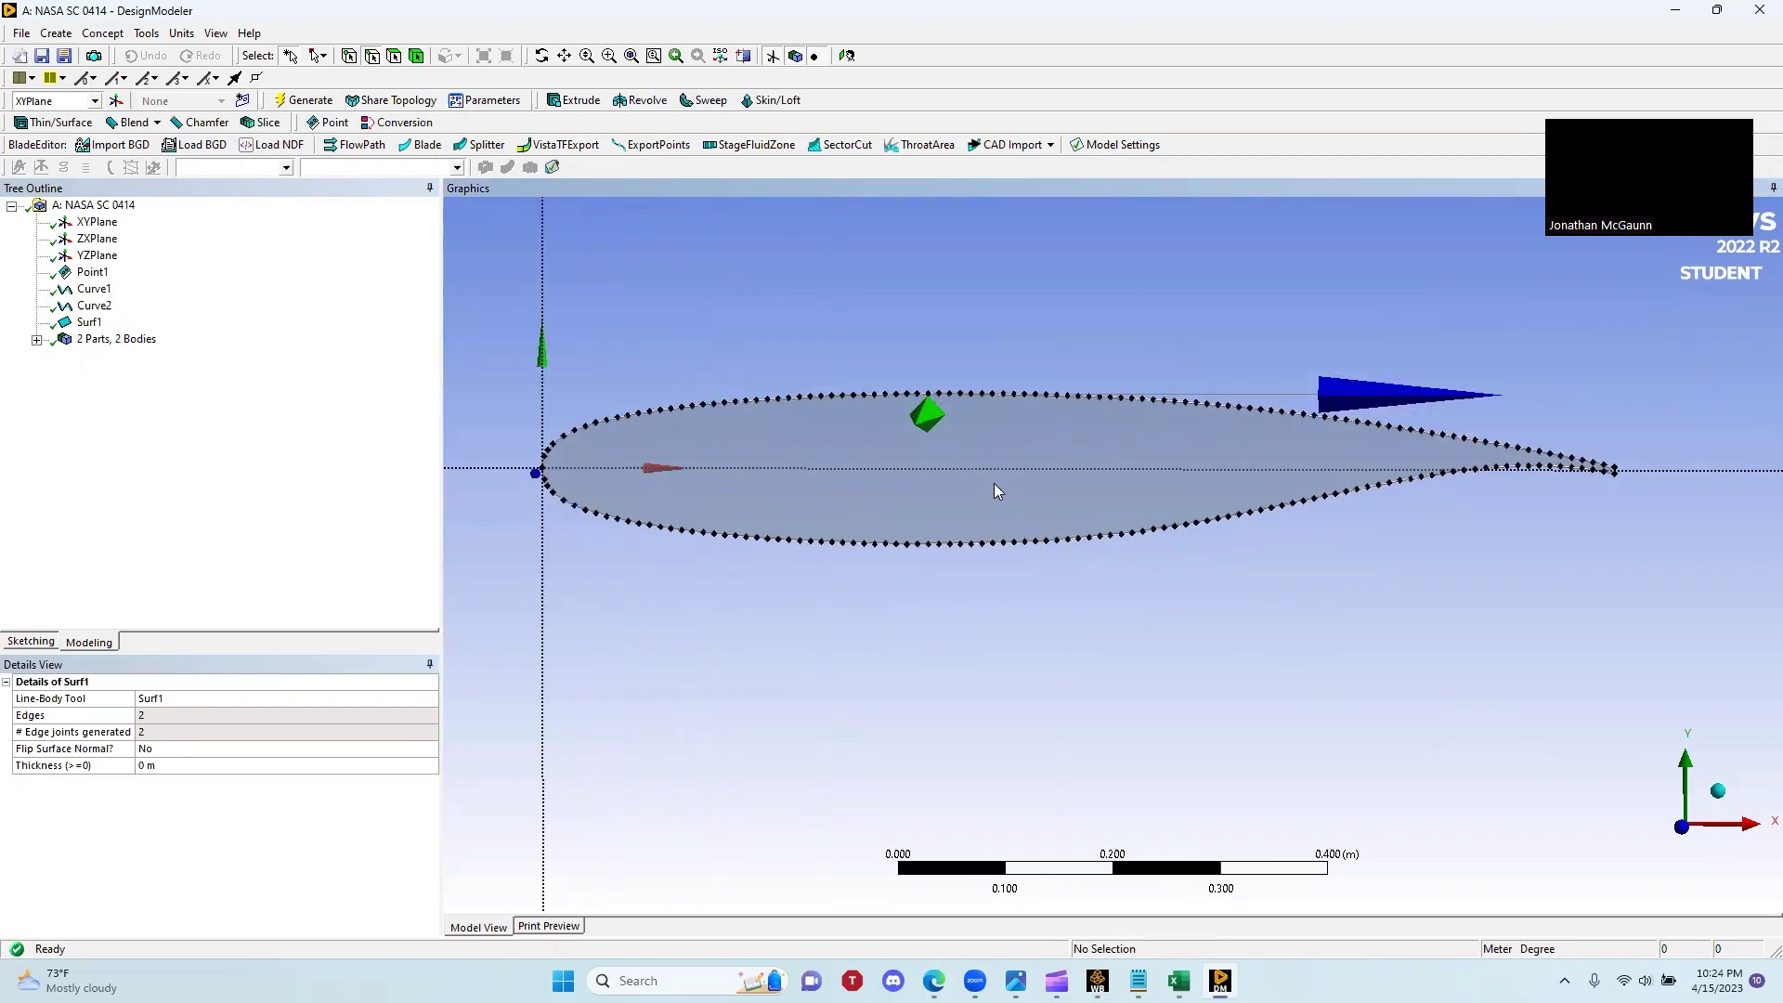
{"action": "middle_click_drag", "start_coordinate": [964, 423], "coordinate": [986, 460], "text": "ctrl"}
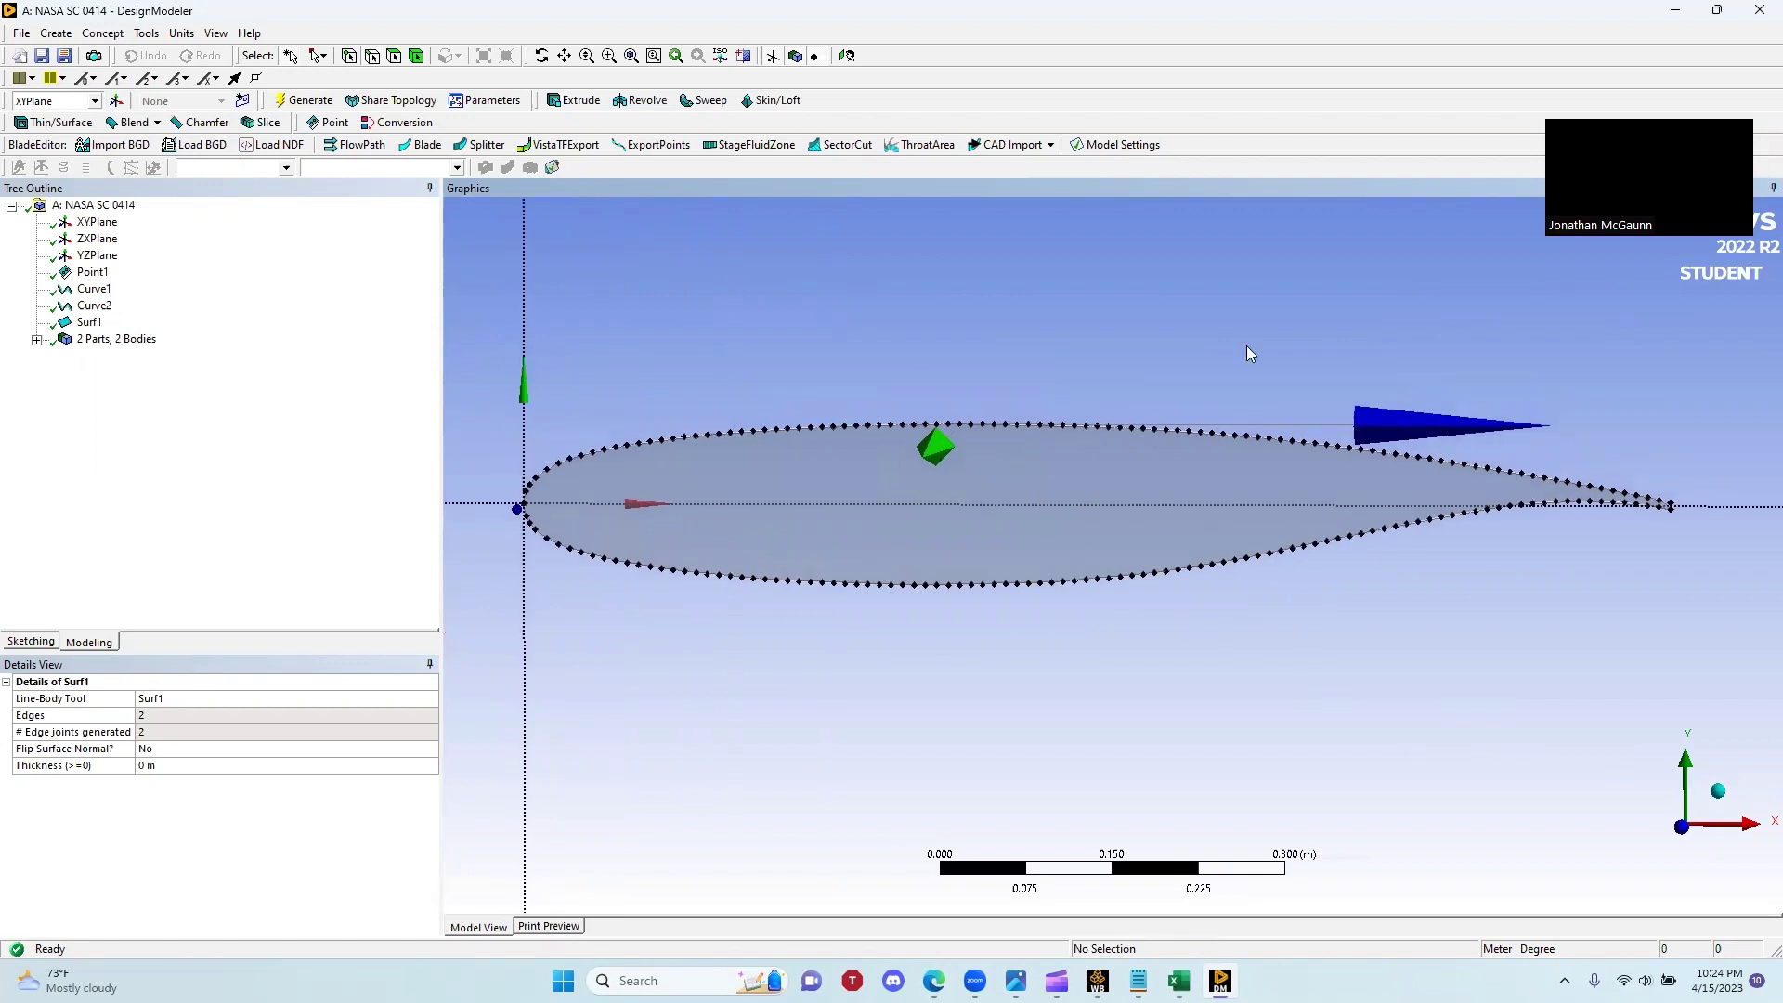
{"action": "middle_click_drag", "start_coordinate": [1543, 425], "coordinate": [1006, 334], "text": "ctrl"}
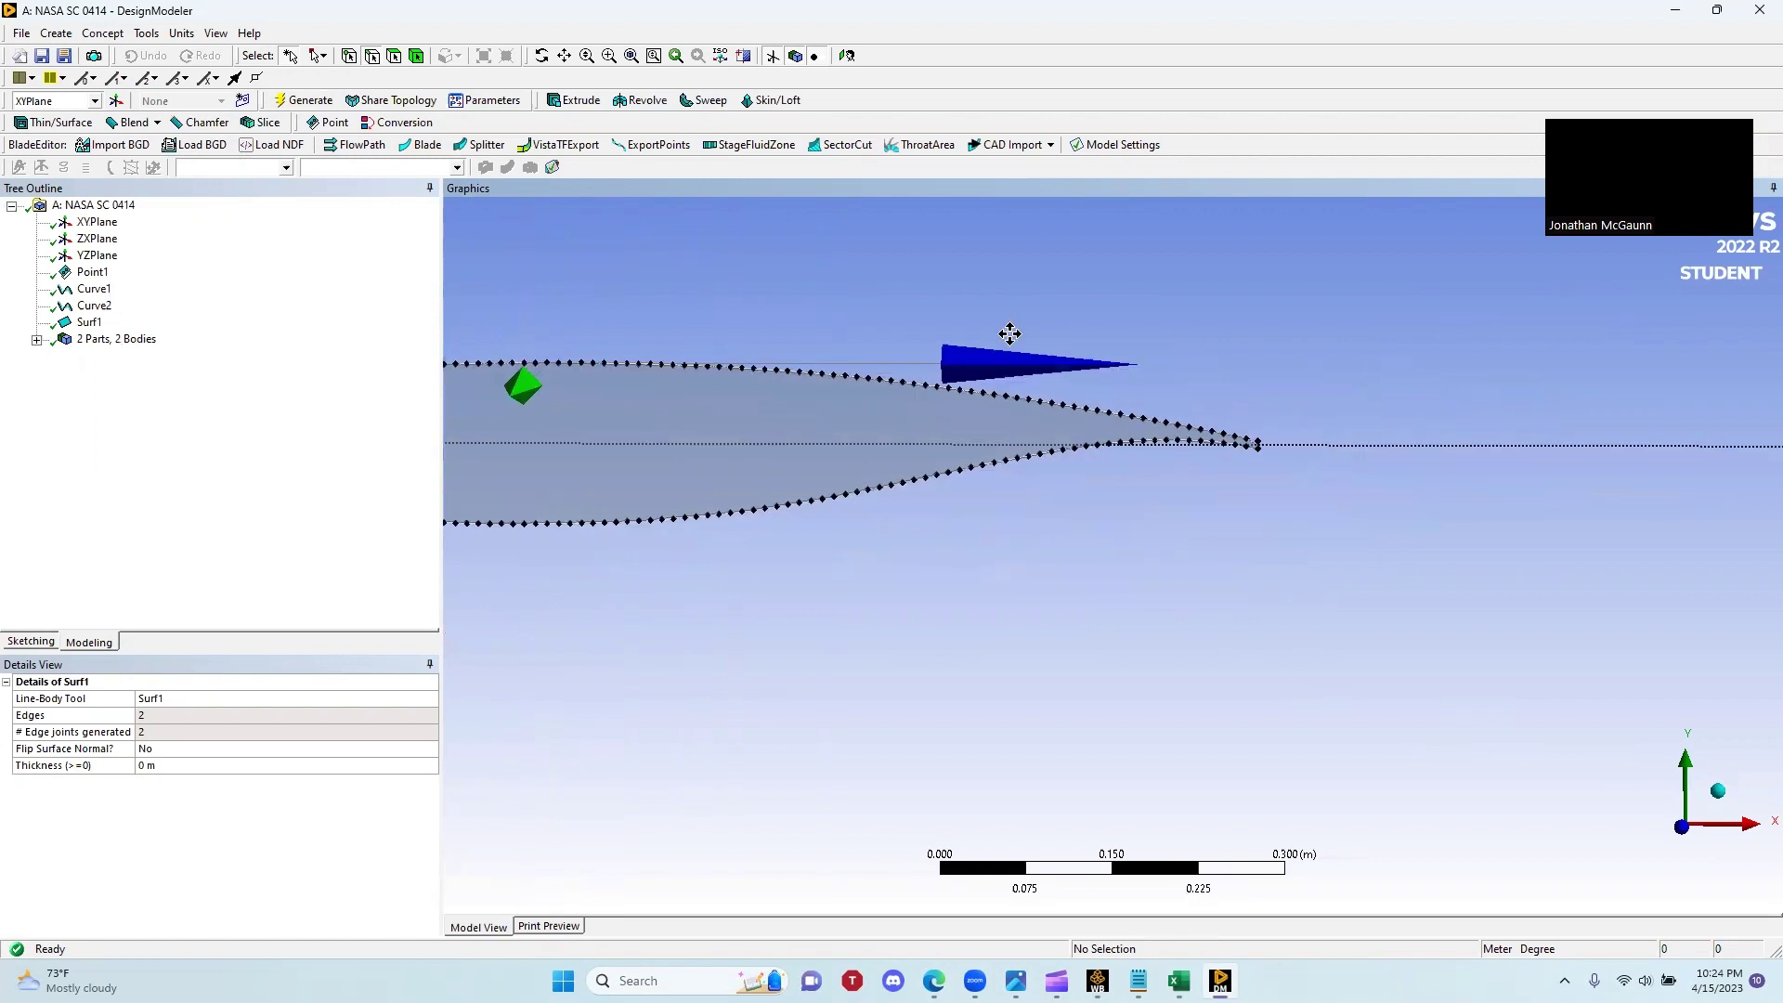
{"action": "scroll", "coordinate": [1316, 480], "scroll_direction": "up", "scroll_amount": 5}
{"action": "middle_click_drag", "start_coordinate": [1273, 355], "coordinate": [917, 424], "text": "ctrl"}
{"action": "scroll", "coordinate": [888, 466], "scroll_direction": "up", "scroll_amount": 5}
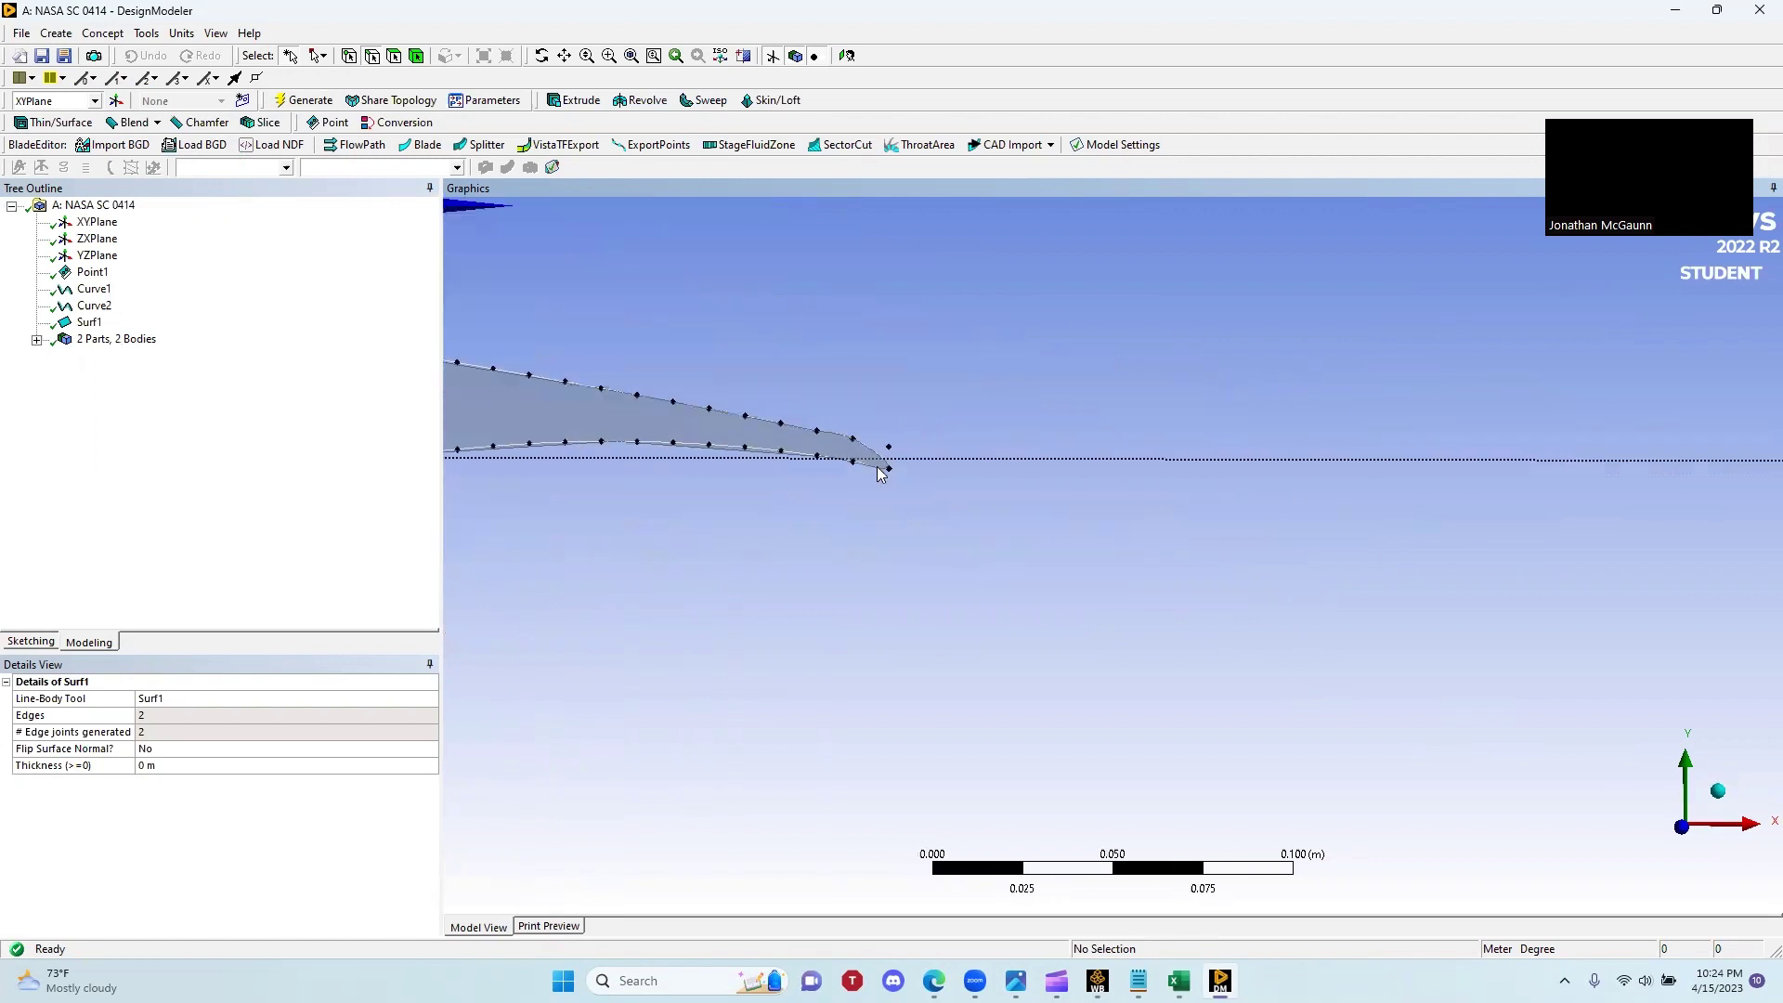
{"action": "middle_click_drag", "start_coordinate": [792, 379], "coordinate": [1127, 434], "text": "ctrl"}
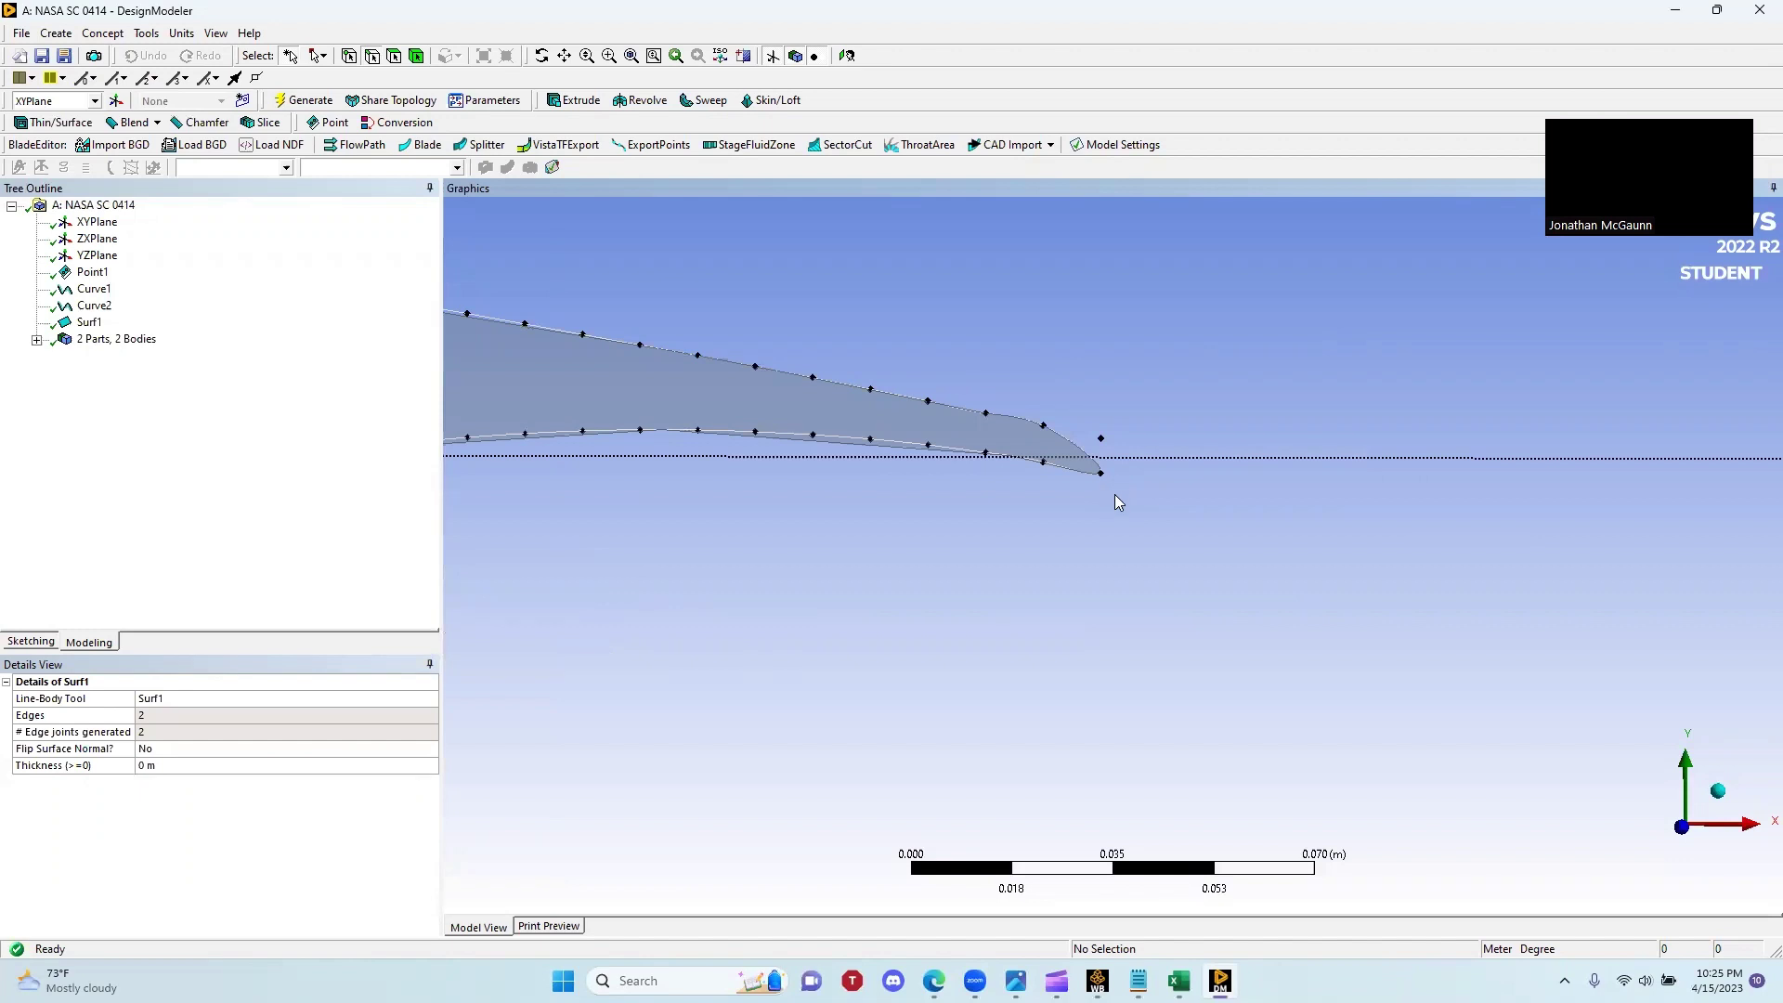
{"action": "scroll", "coordinate": [1079, 514], "scroll_direction": "down", "scroll_amount": 4}
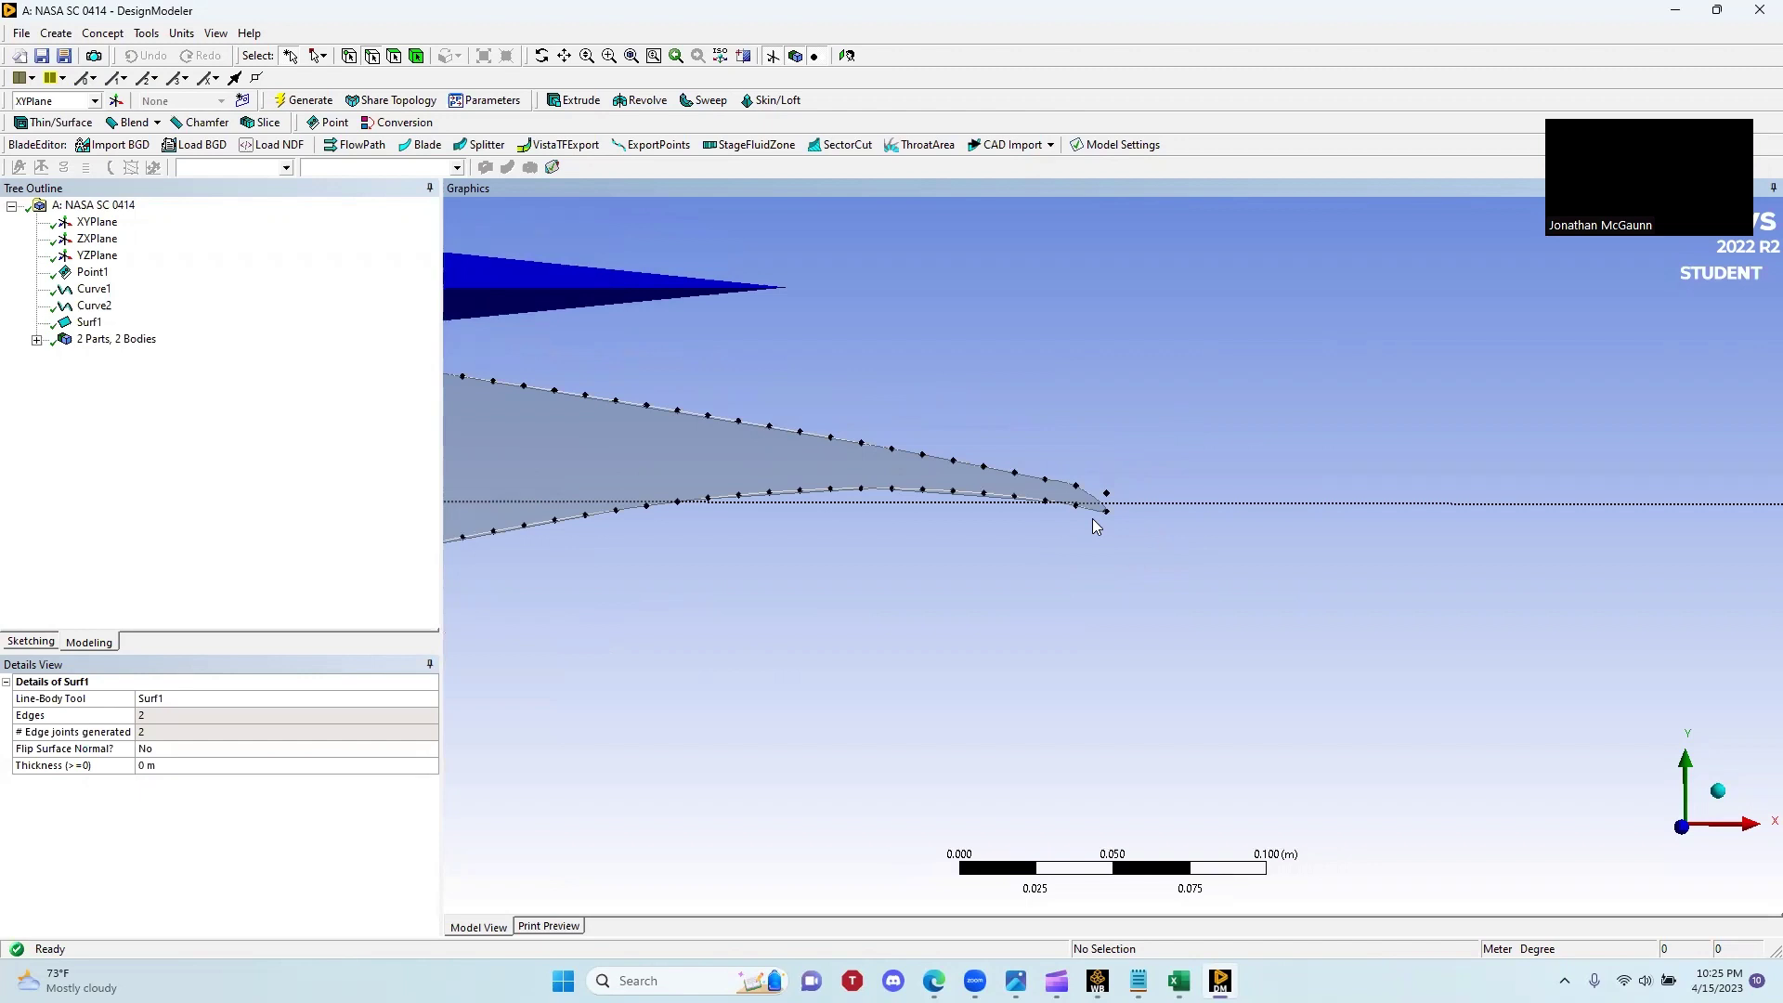
{"action": "scroll", "coordinate": [881, 605], "scroll_direction": "down", "scroll_amount": 15}
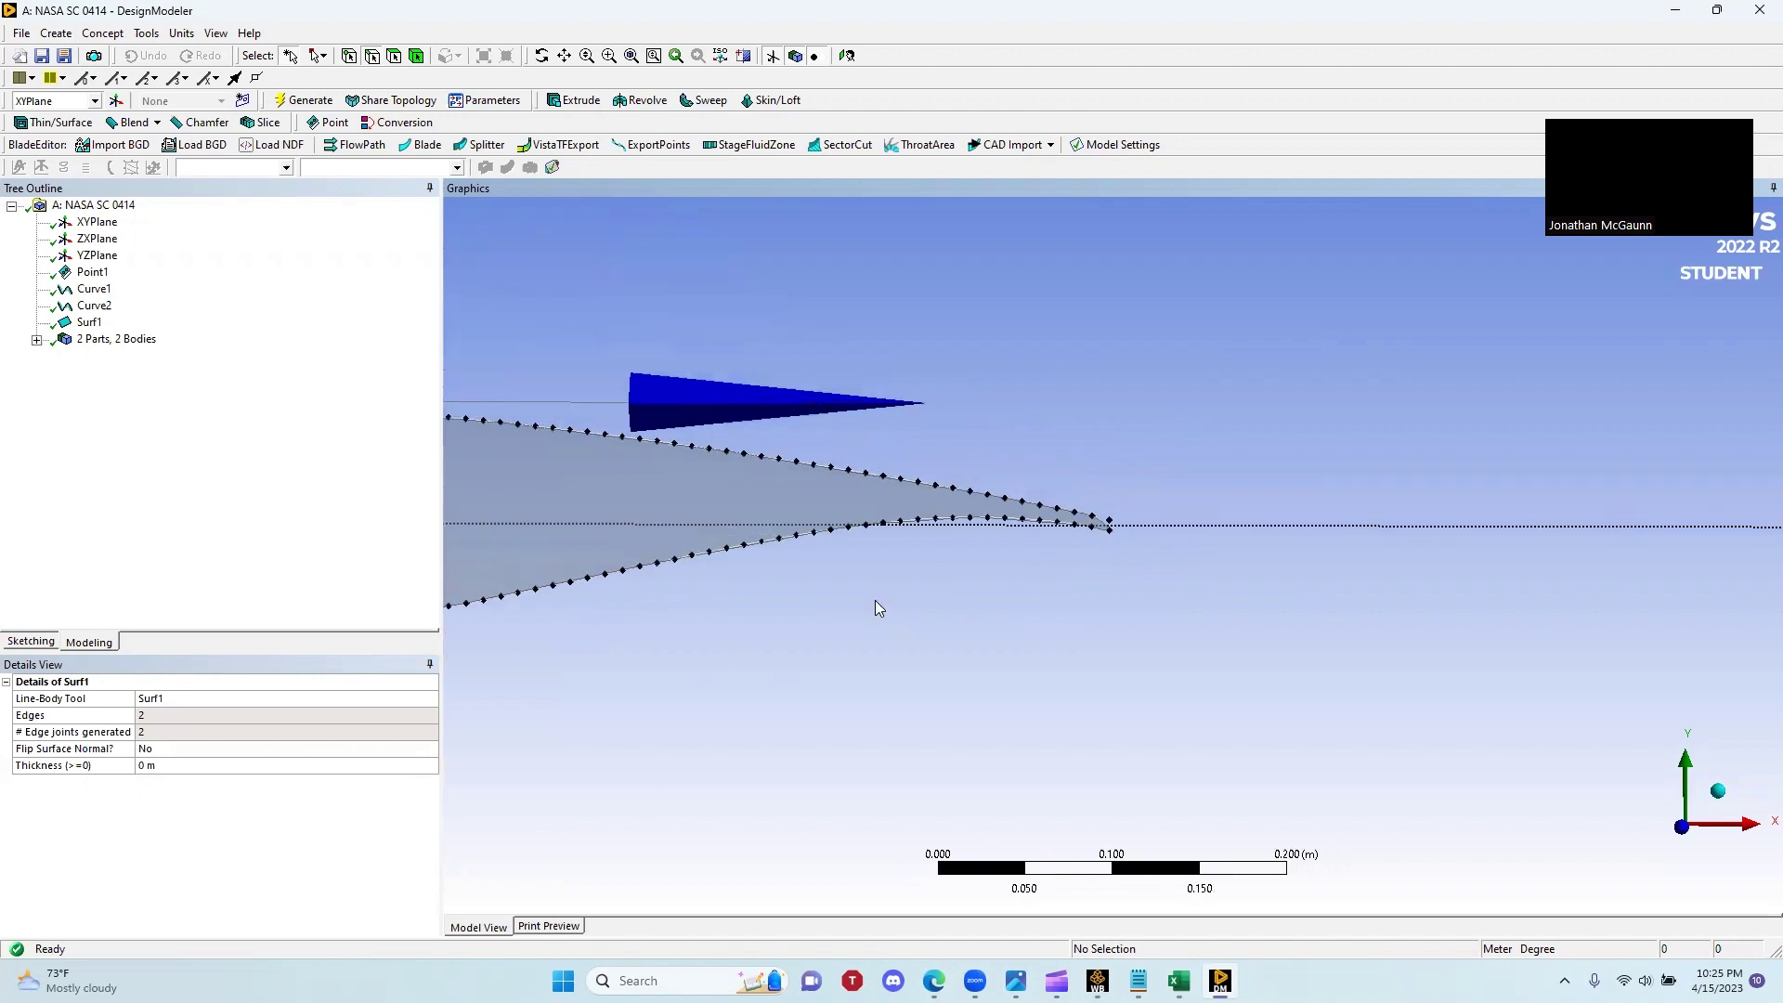
{"action": "middle_click_drag", "start_coordinate": [783, 548], "coordinate": [1081, 533], "text": "ctrl"}
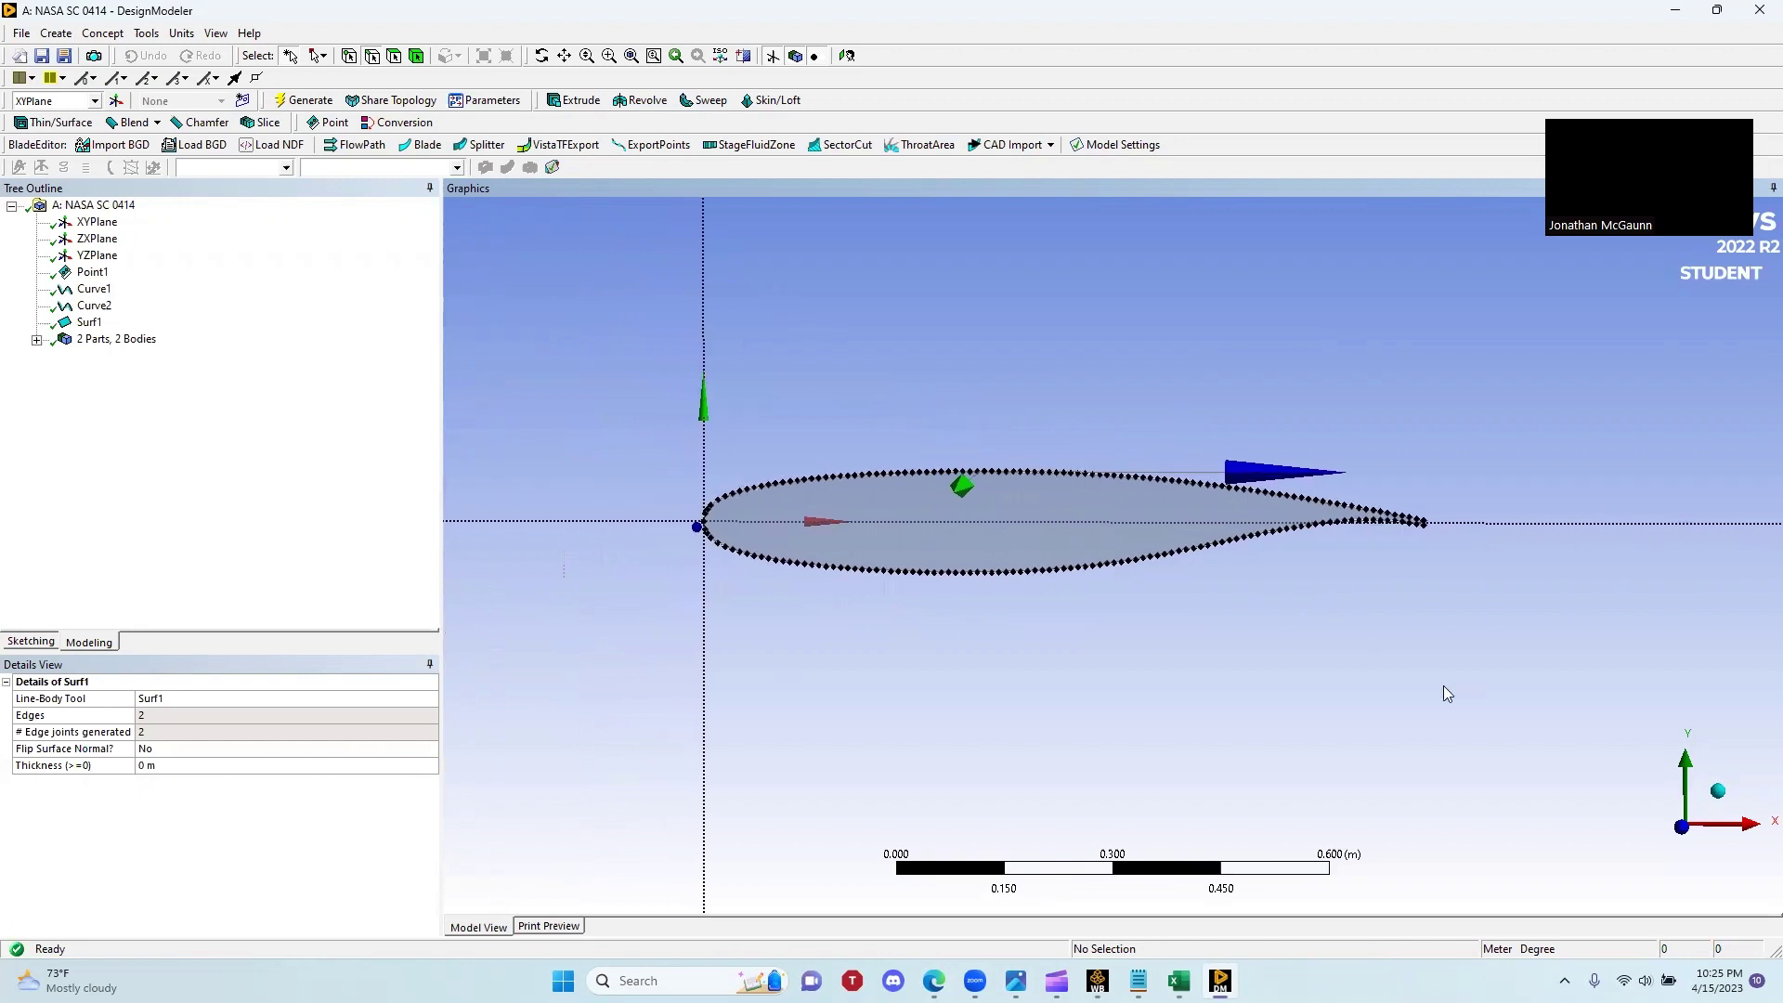
{"action": "left_click", "coordinate": [1677, 832]}
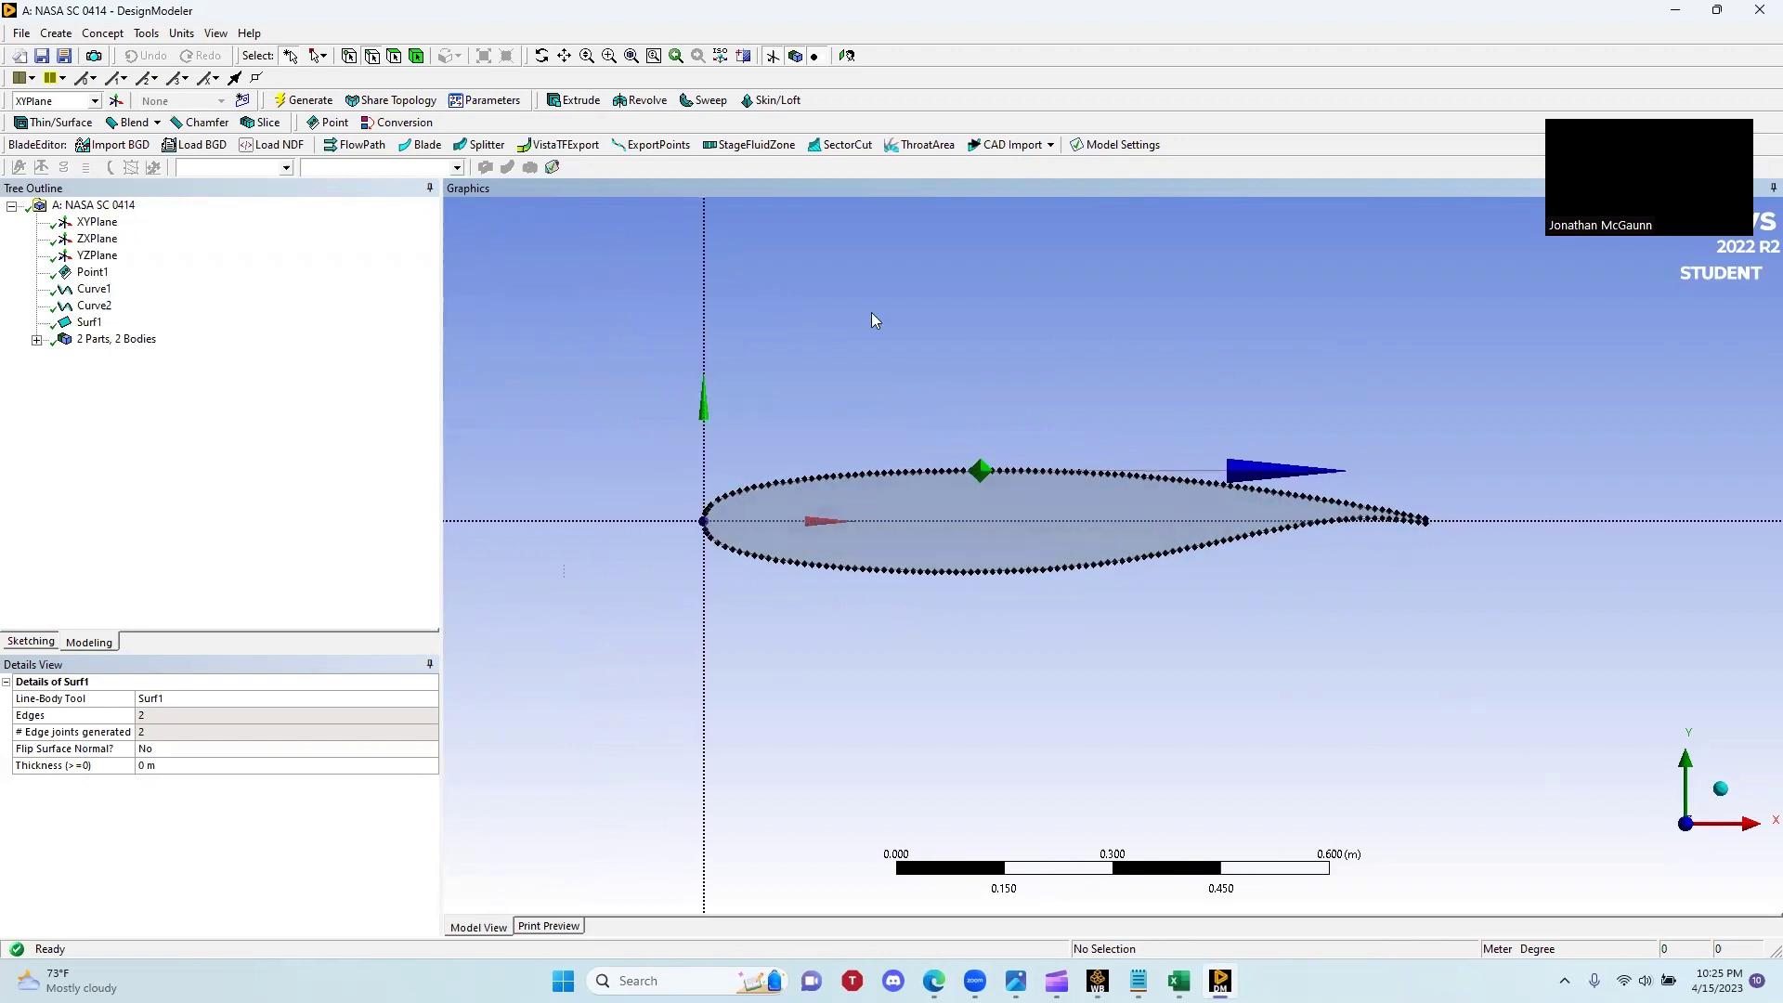